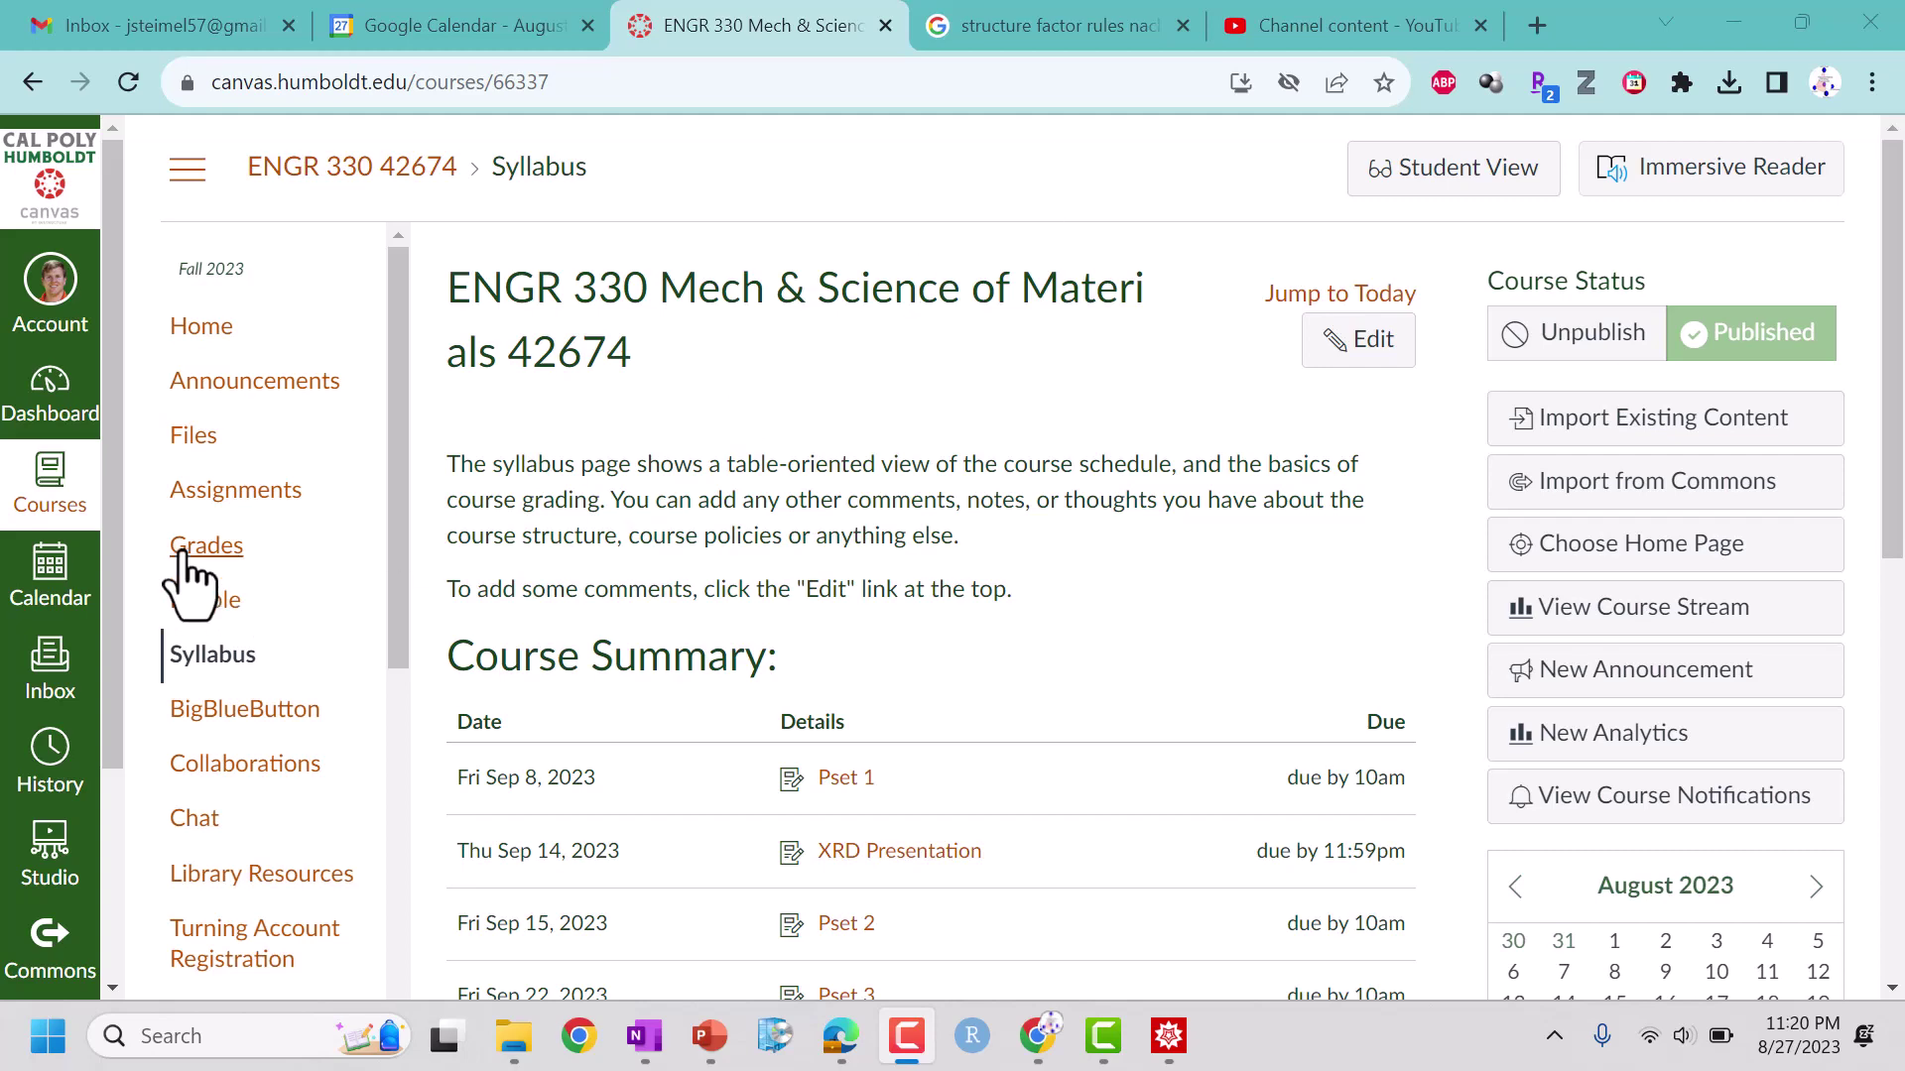
- Download the XRD_Lab folder from the ENGR 330 course's Lab files as Lab_export.zip
{"action": "left_click", "coordinate": [198, 442]}
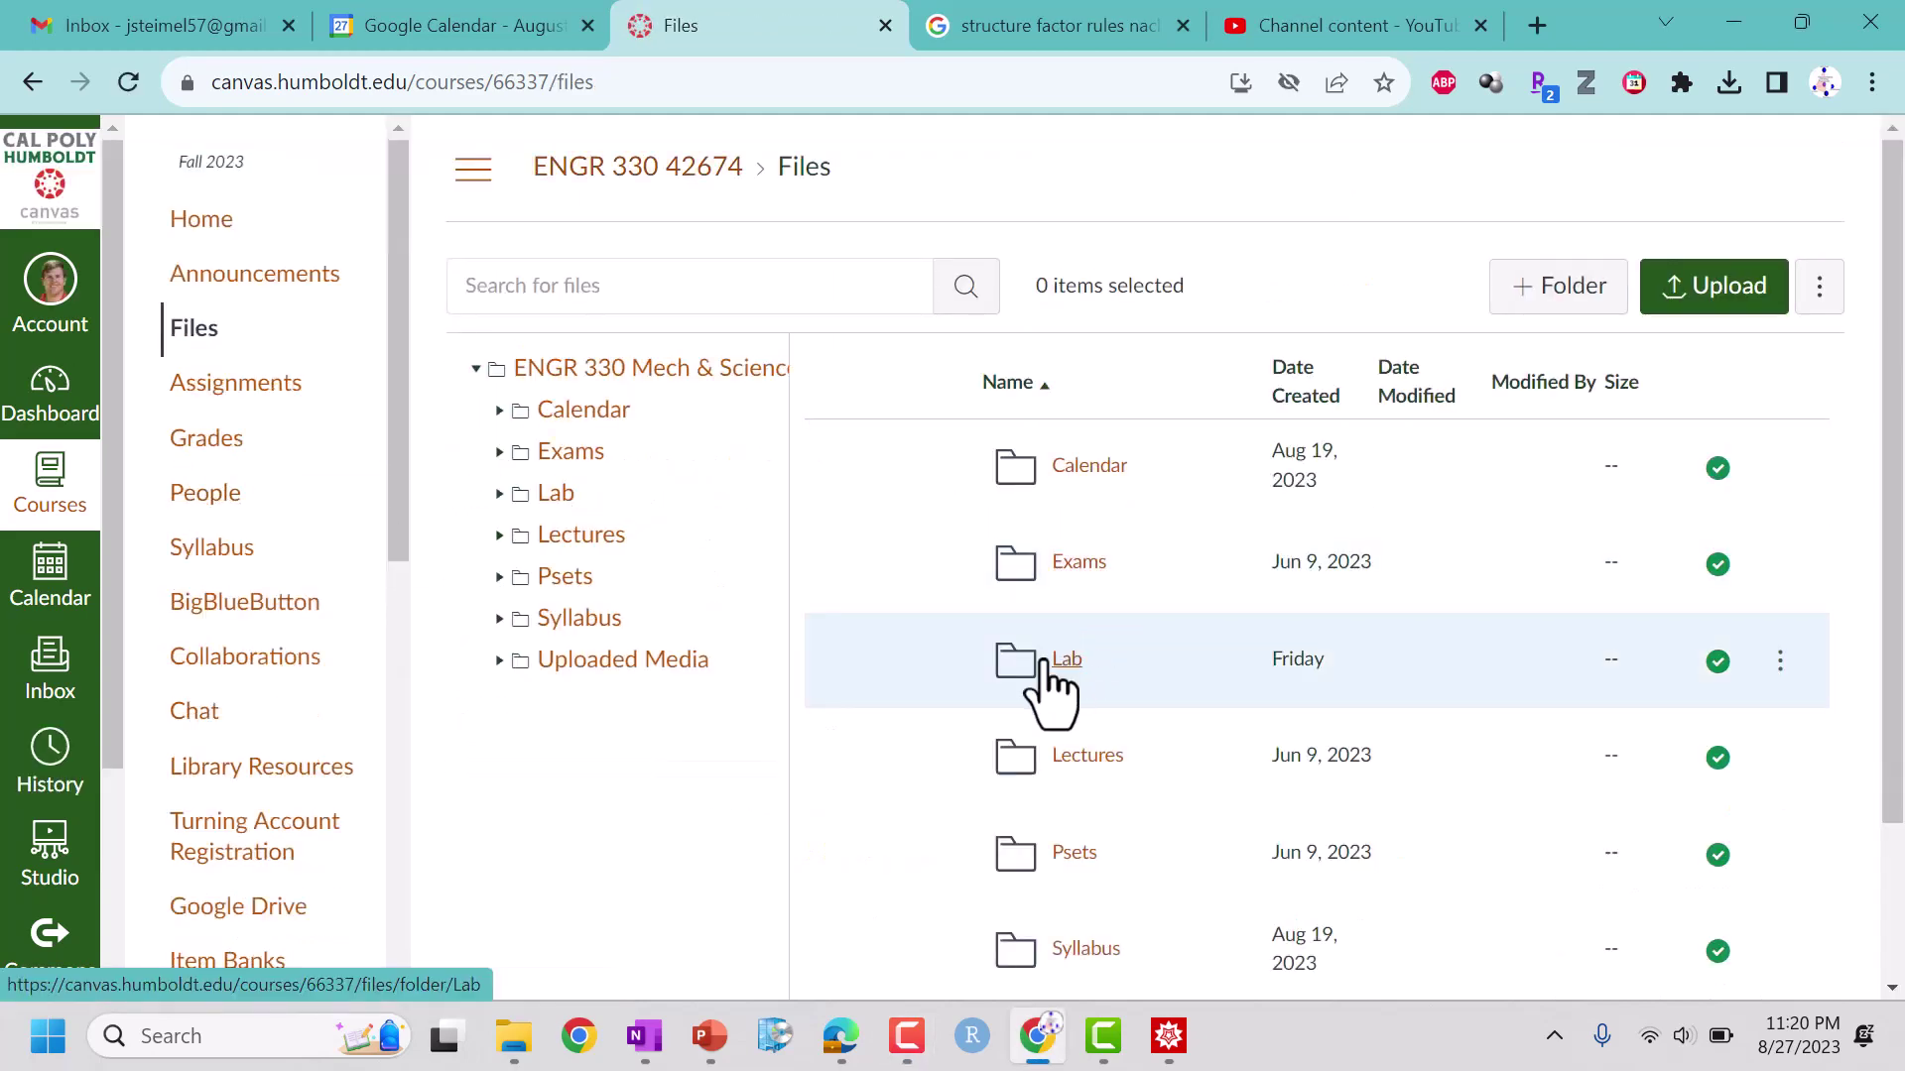
{"action": "left_click", "coordinate": [1039, 664]}
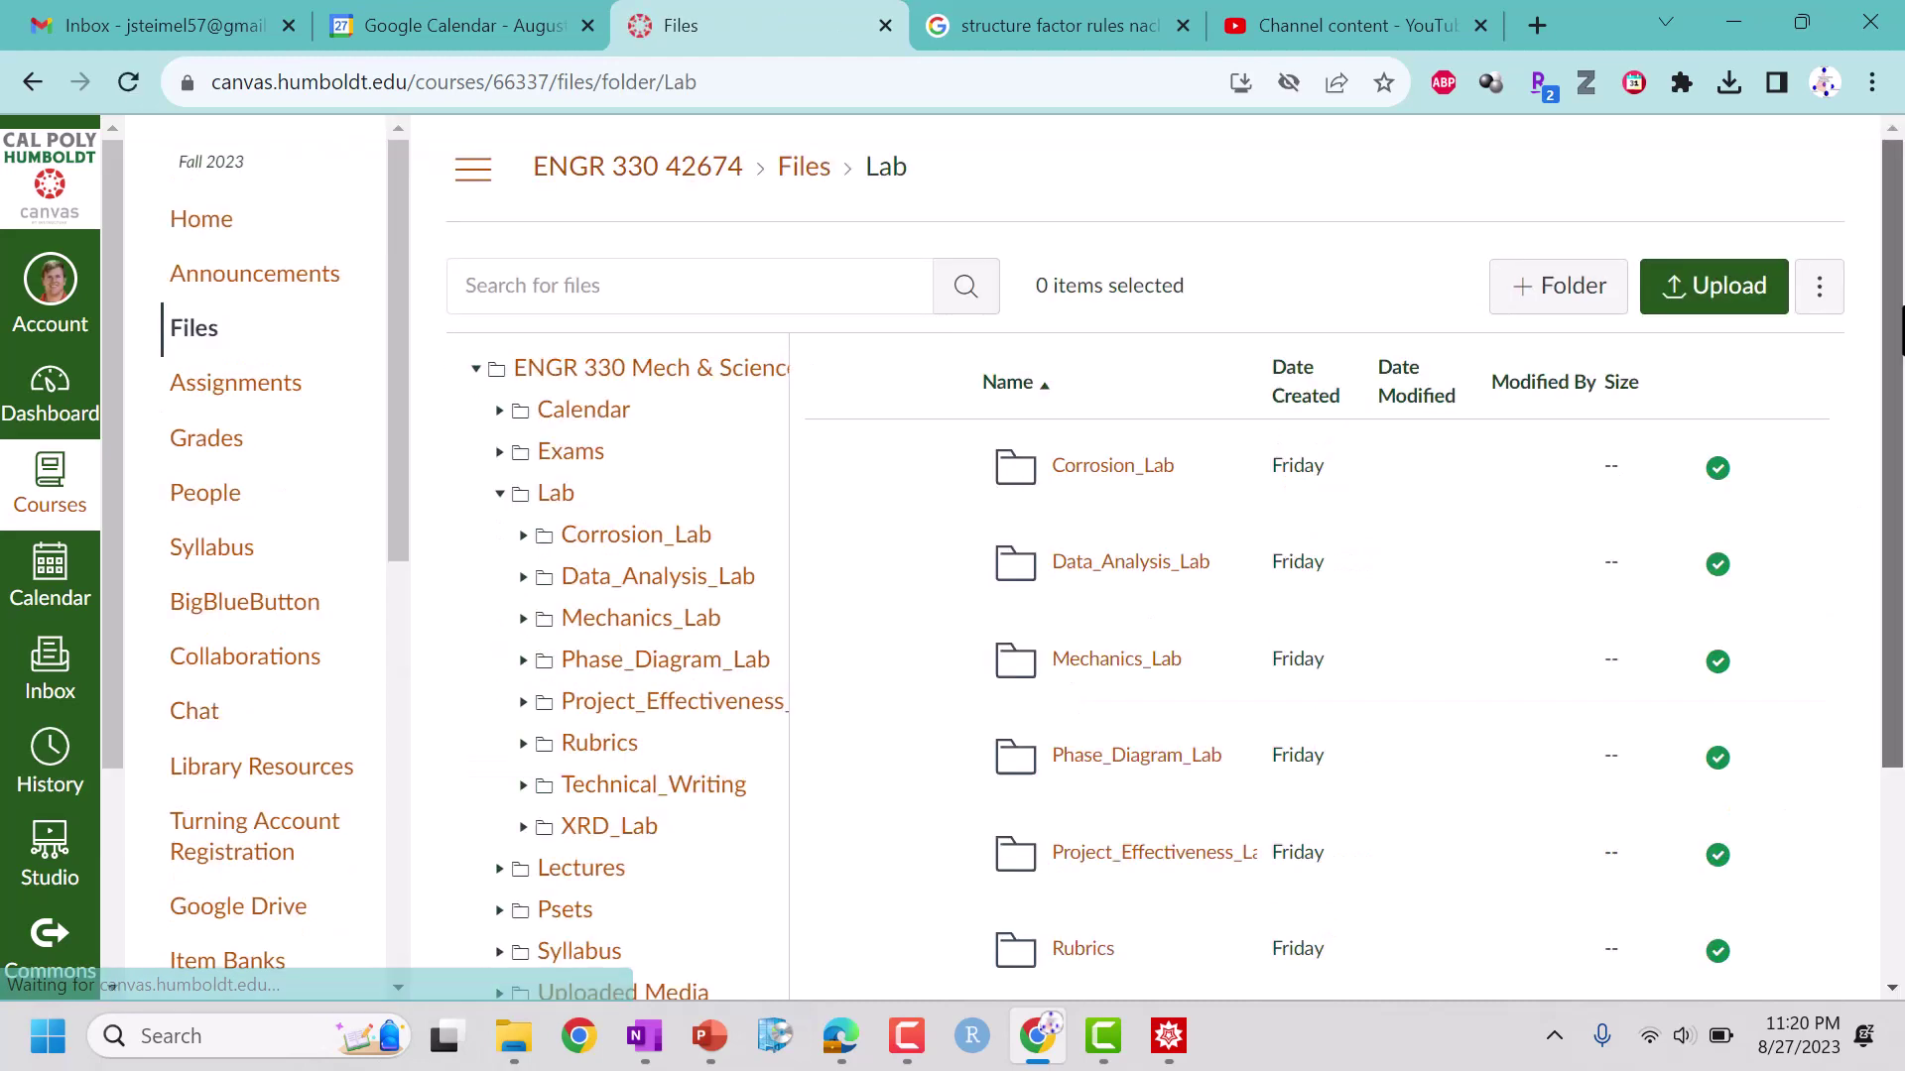
{"action": "scroll", "coordinate": [1895, 502], "scroll_direction": "down", "scroll_amount": 3}
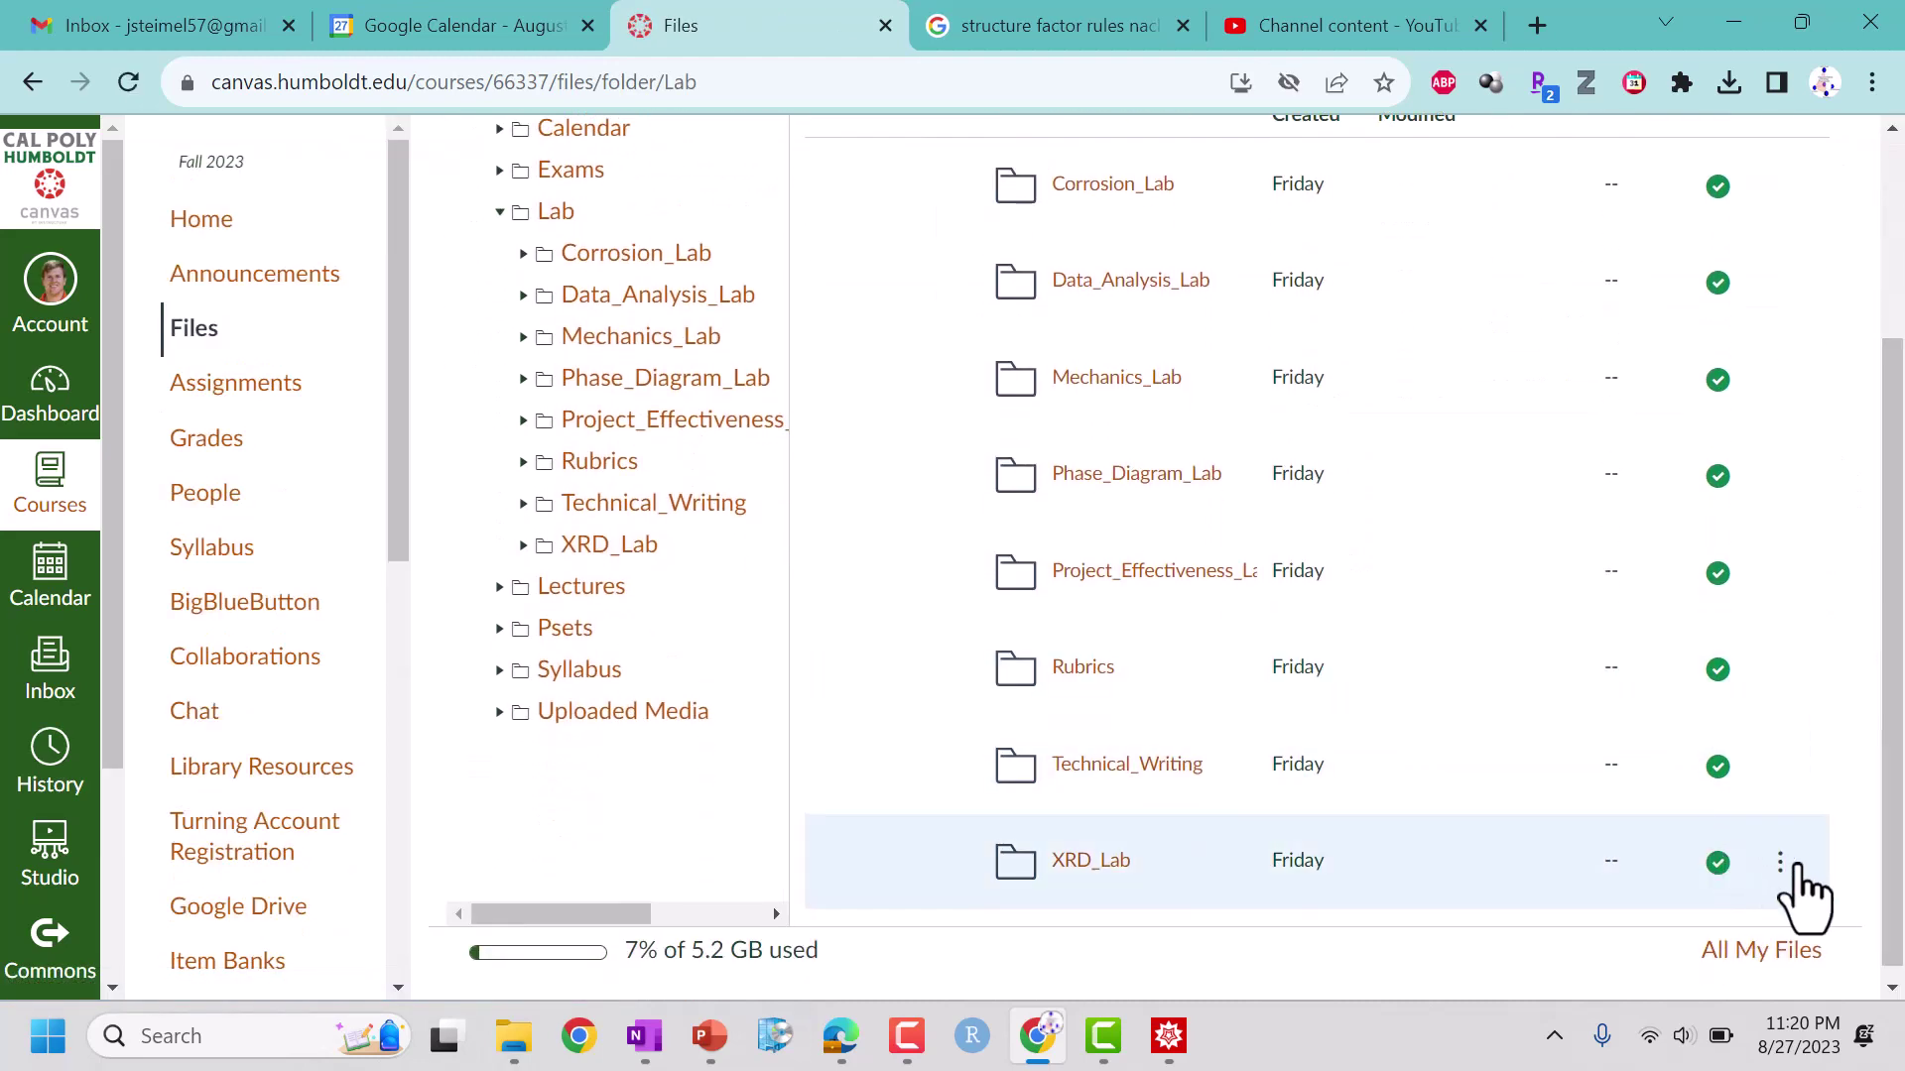
{"action": "left_click", "coordinate": [1783, 863]}
{"action": "left_click", "coordinate": [1708, 635]}
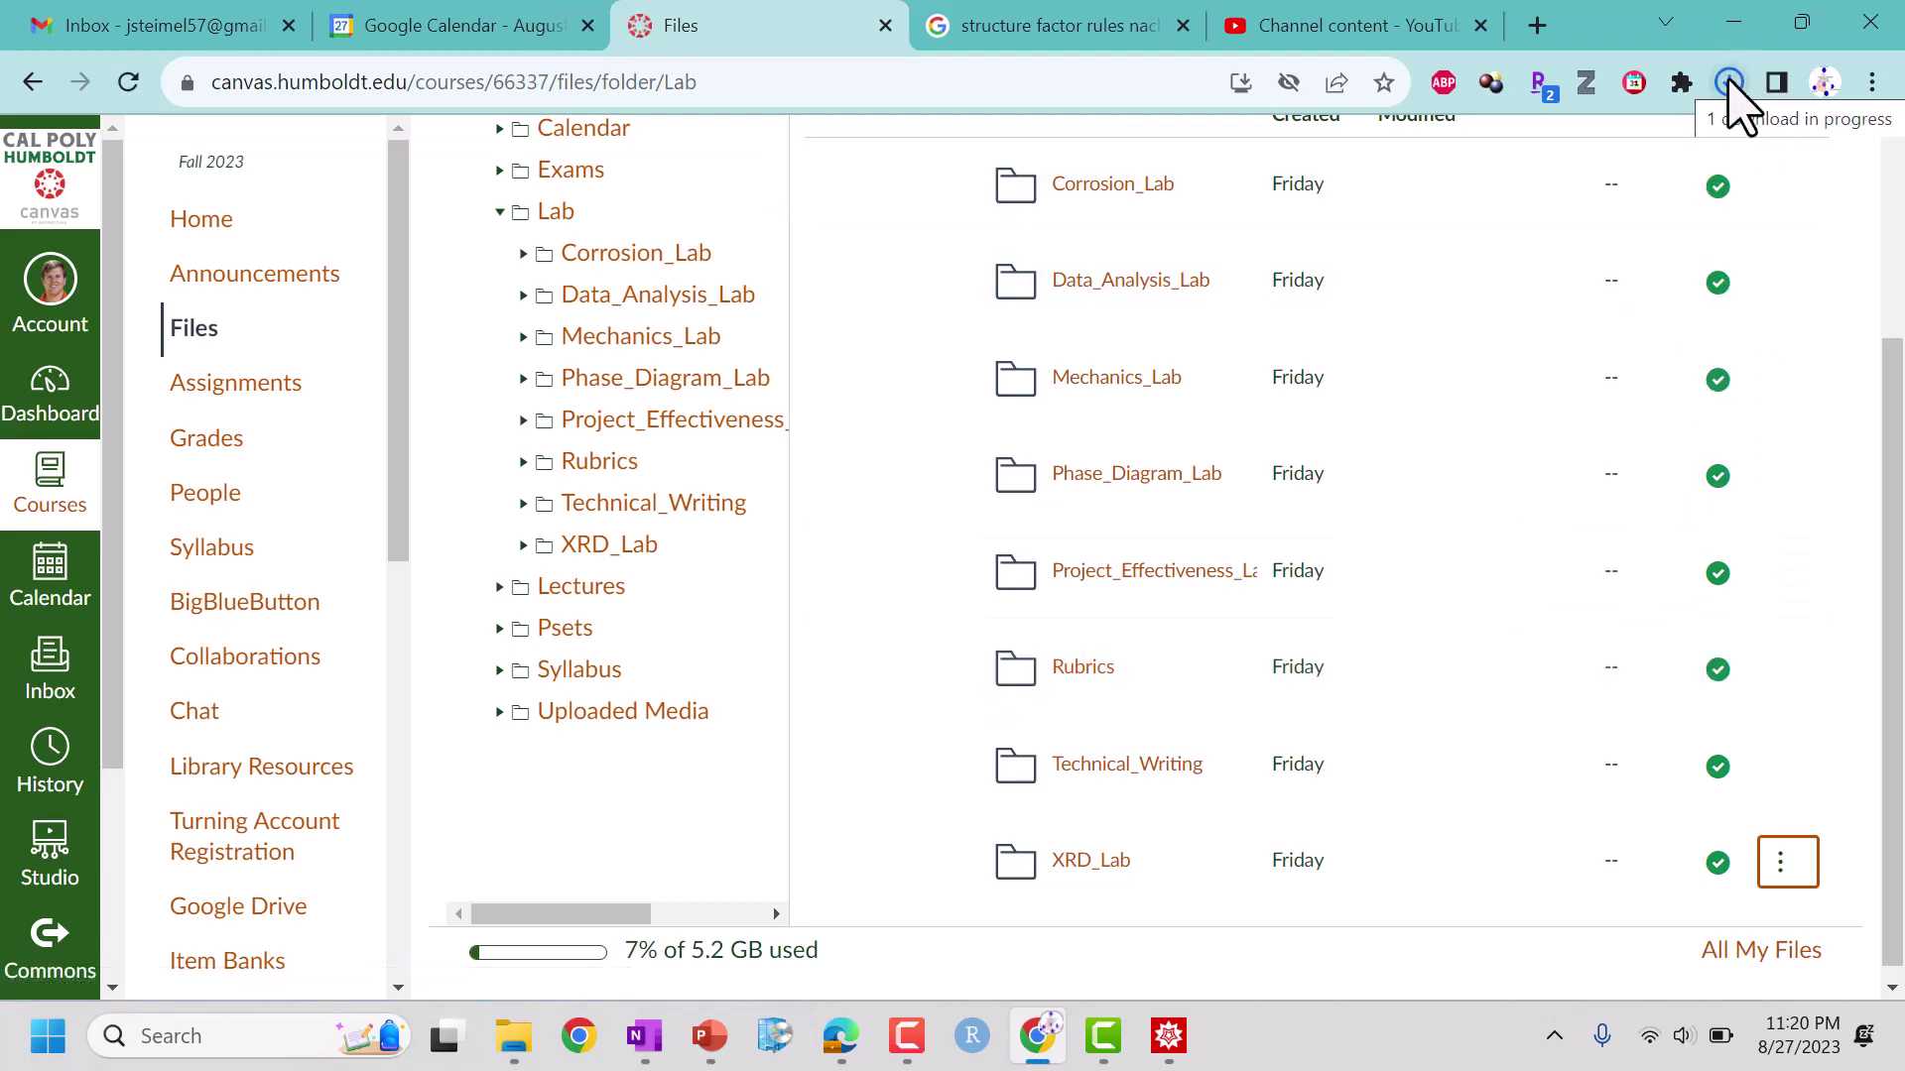
- Extract the Lab_export archive in Downloads into its own Lab_export folder
{"action": "left_click", "coordinate": [513, 1036]}
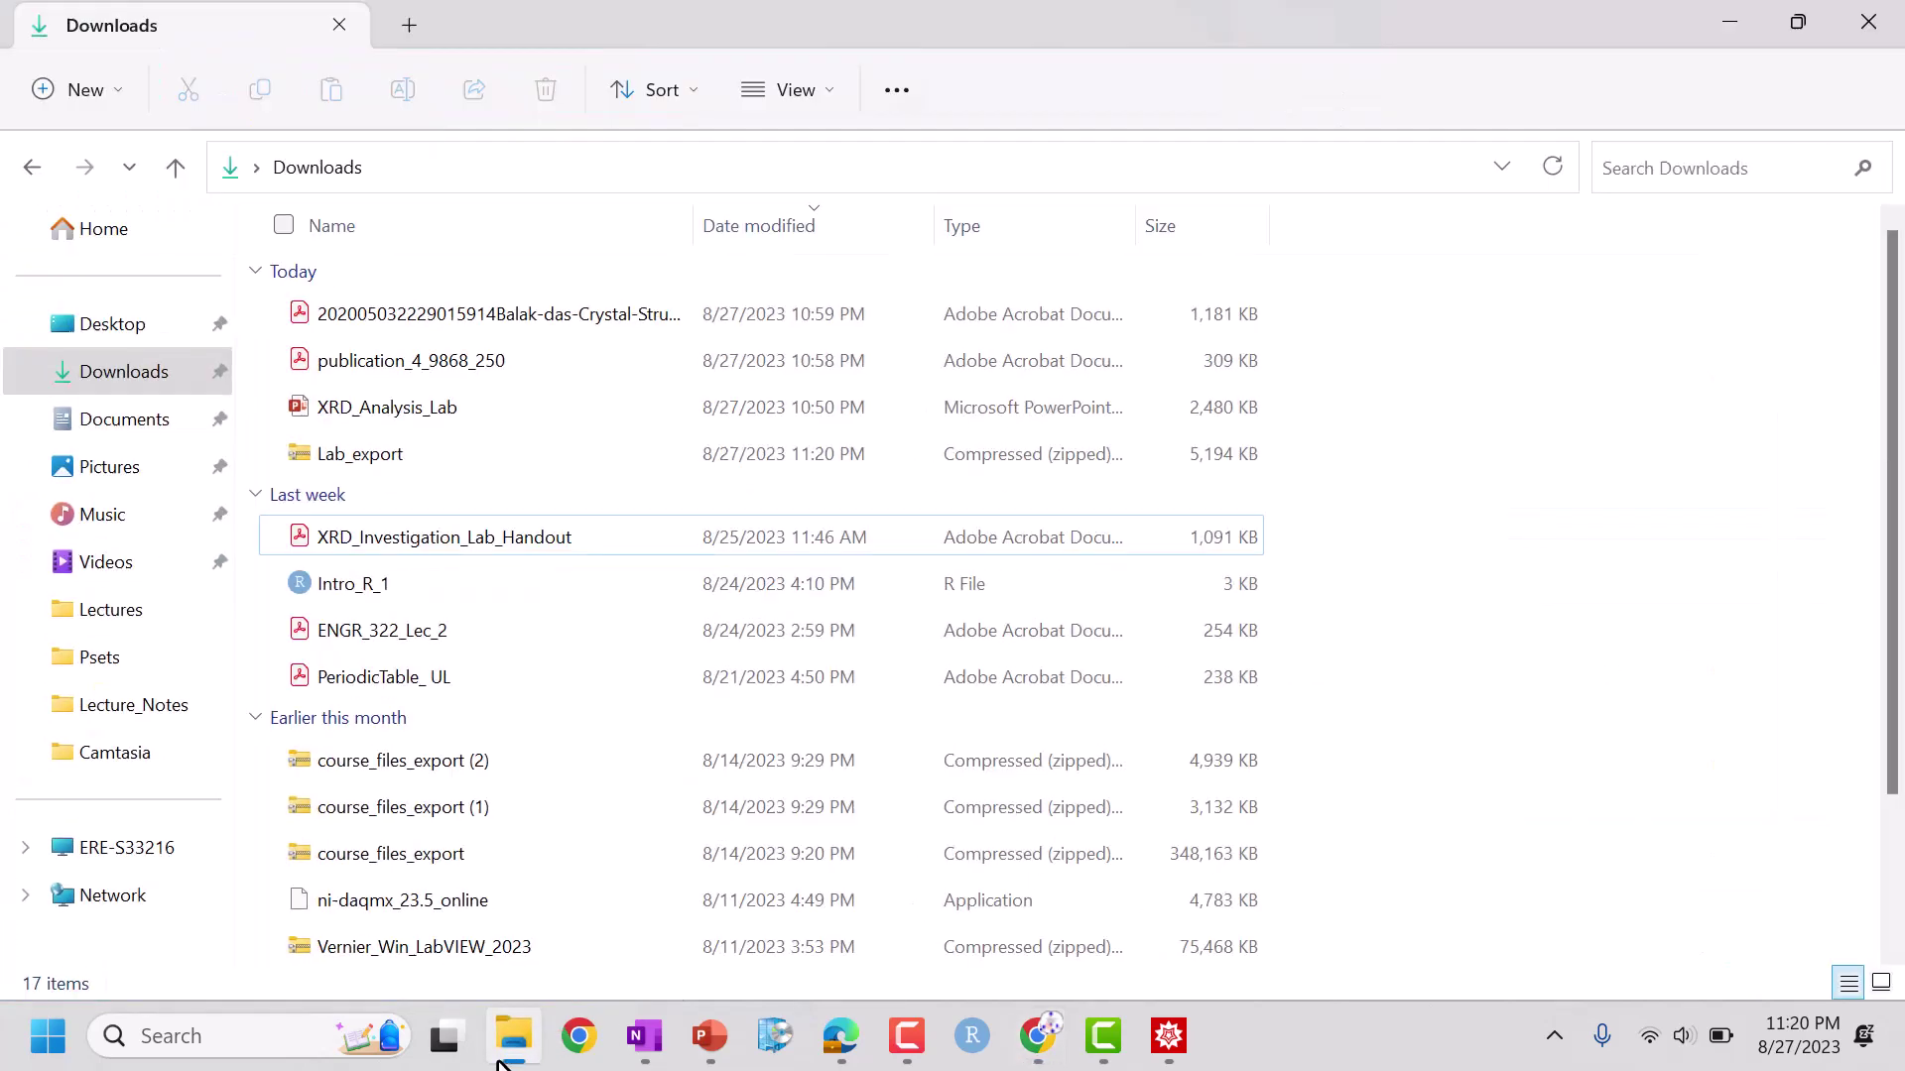
{"action": "left_click", "coordinate": [126, 422]}
{"action": "left_click", "coordinate": [127, 375]}
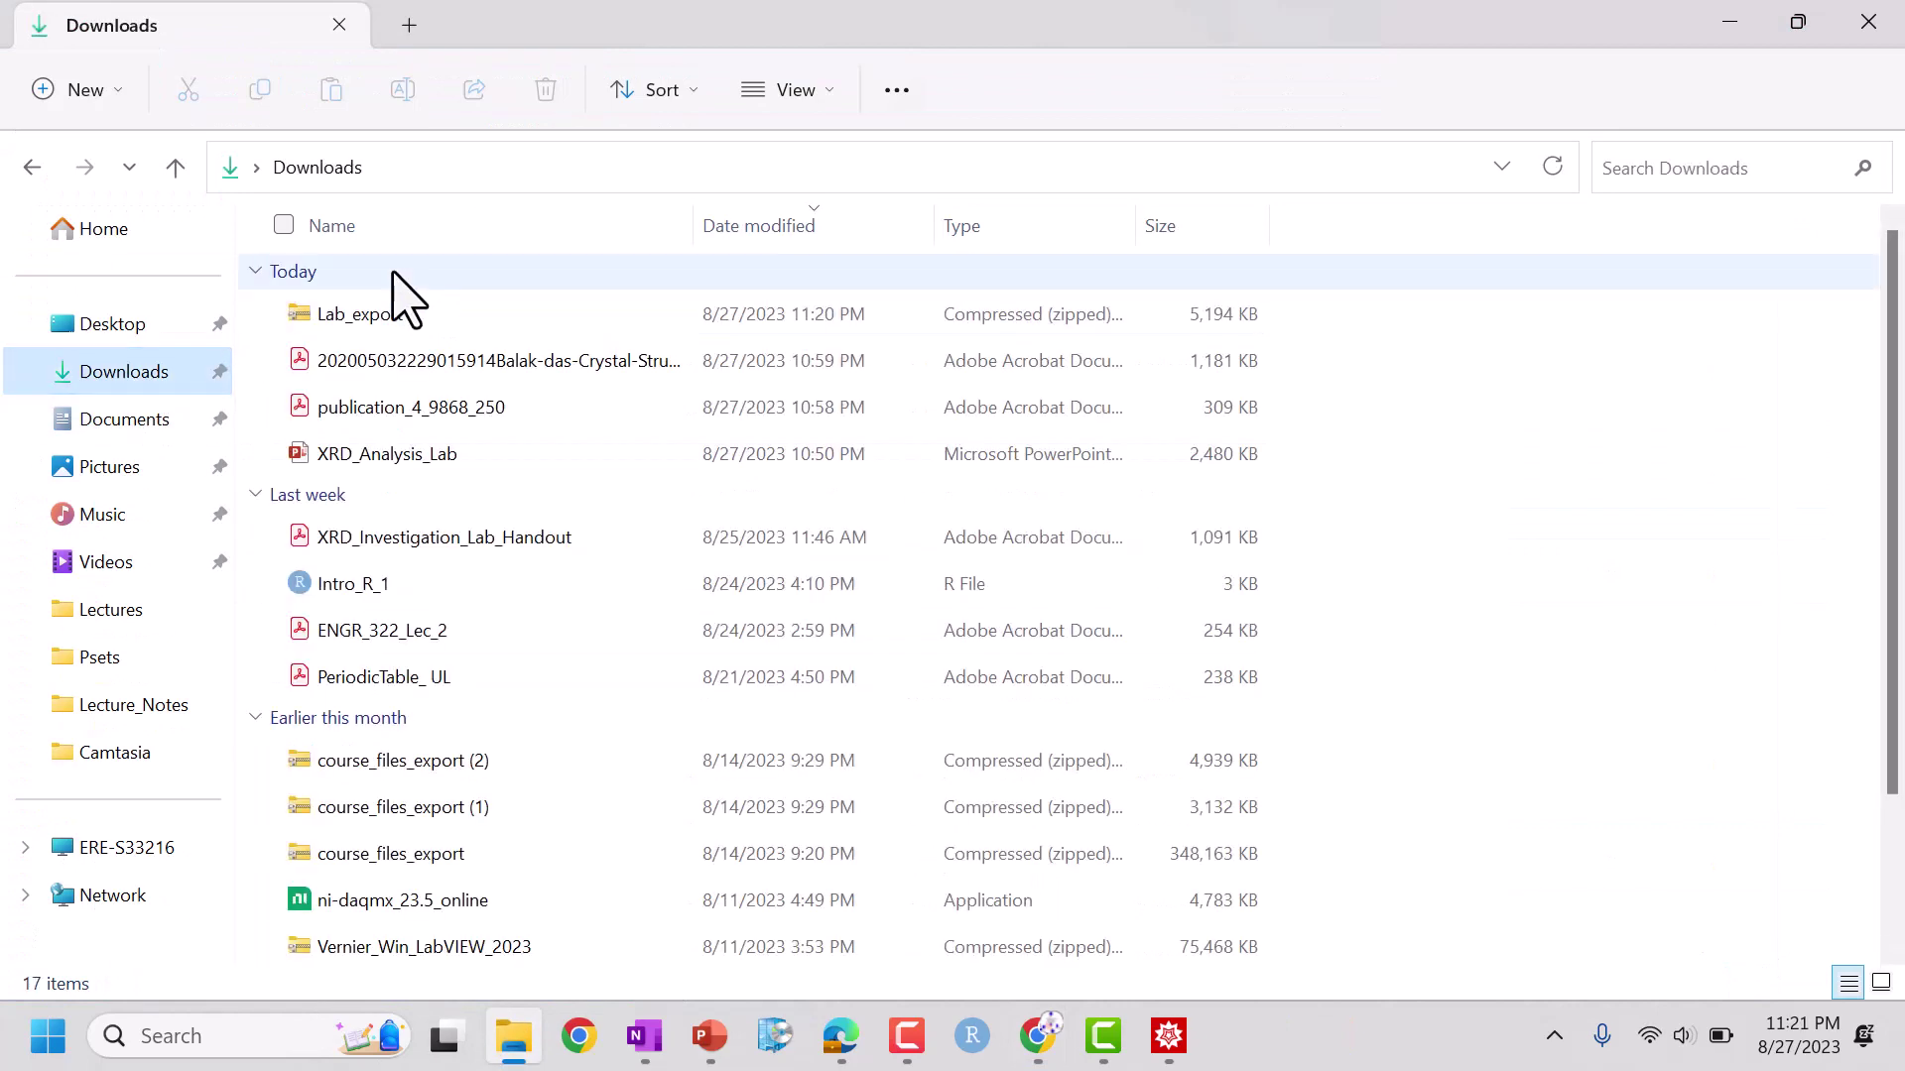
{"action": "left_click", "coordinate": [422, 315]}
{"action": "double_click", "coordinate": [422, 315]}
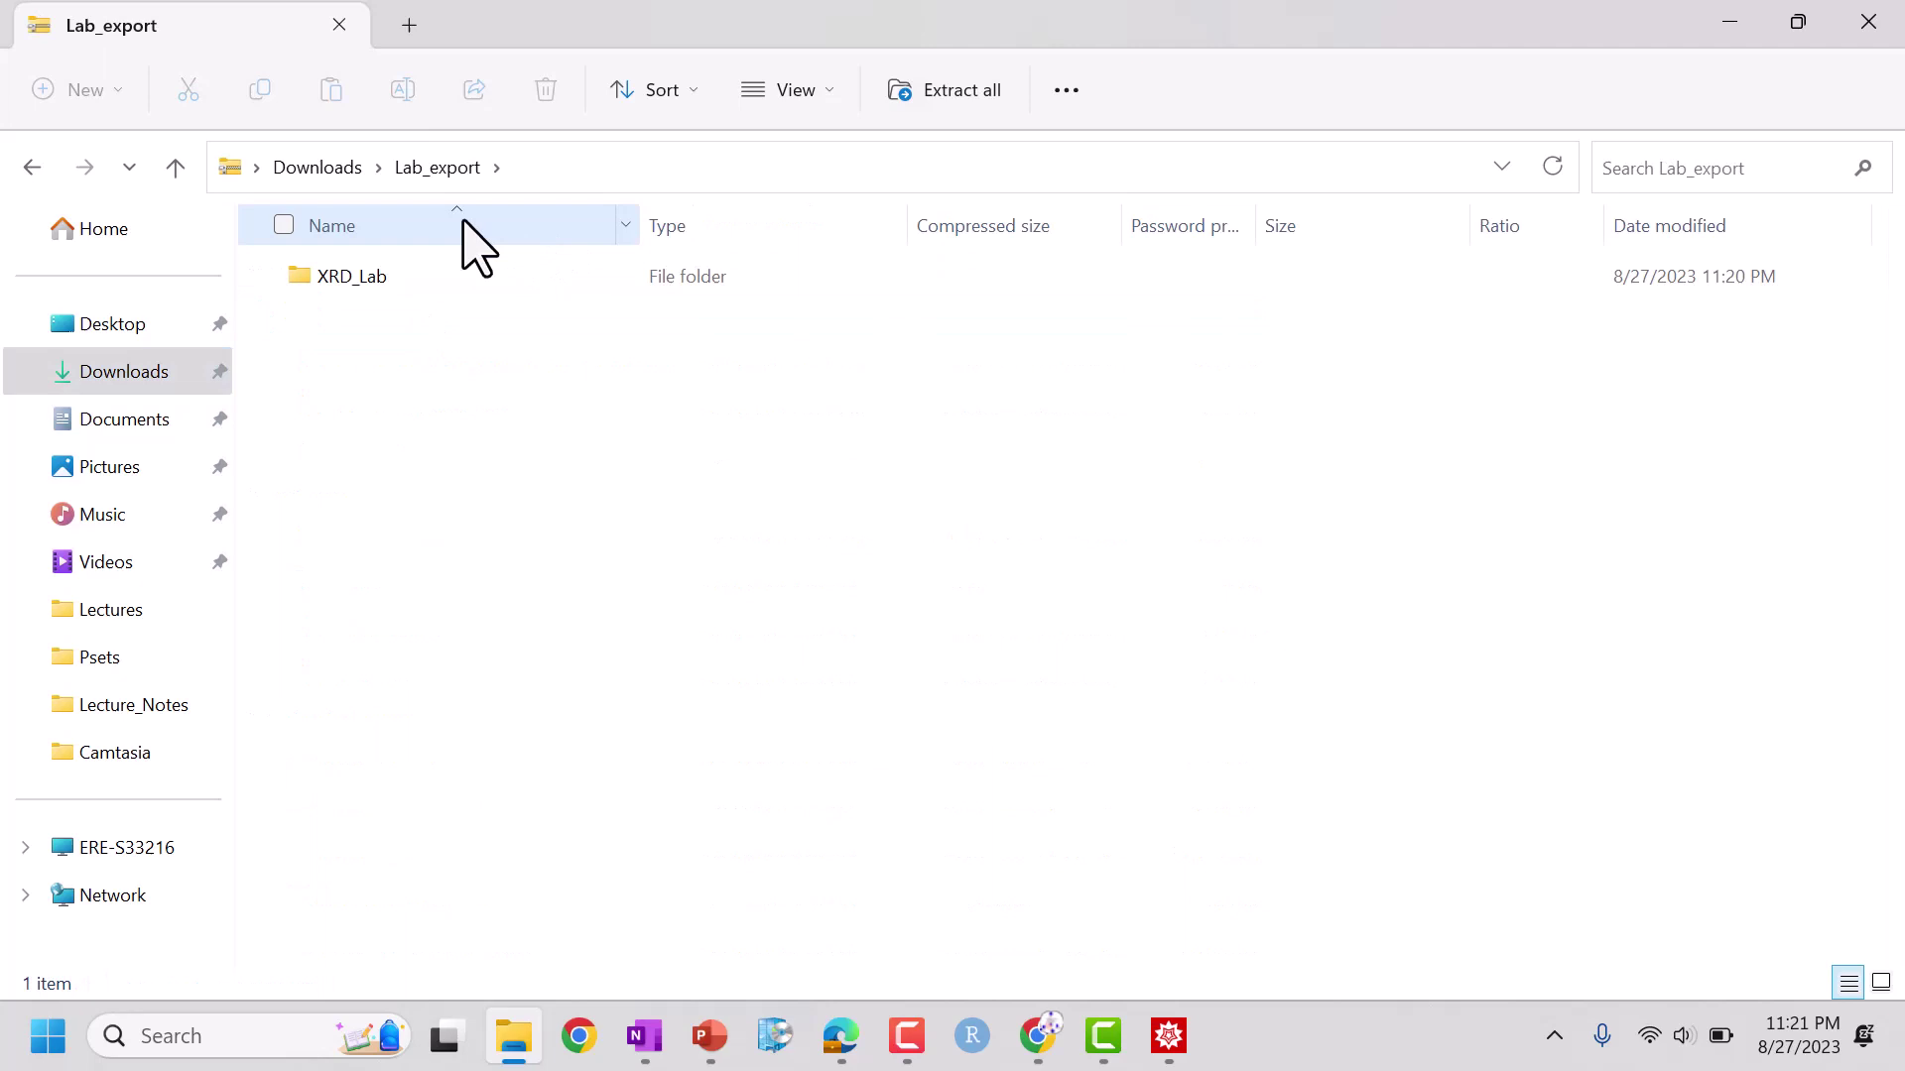
{"action": "left_click", "coordinate": [950, 89]}
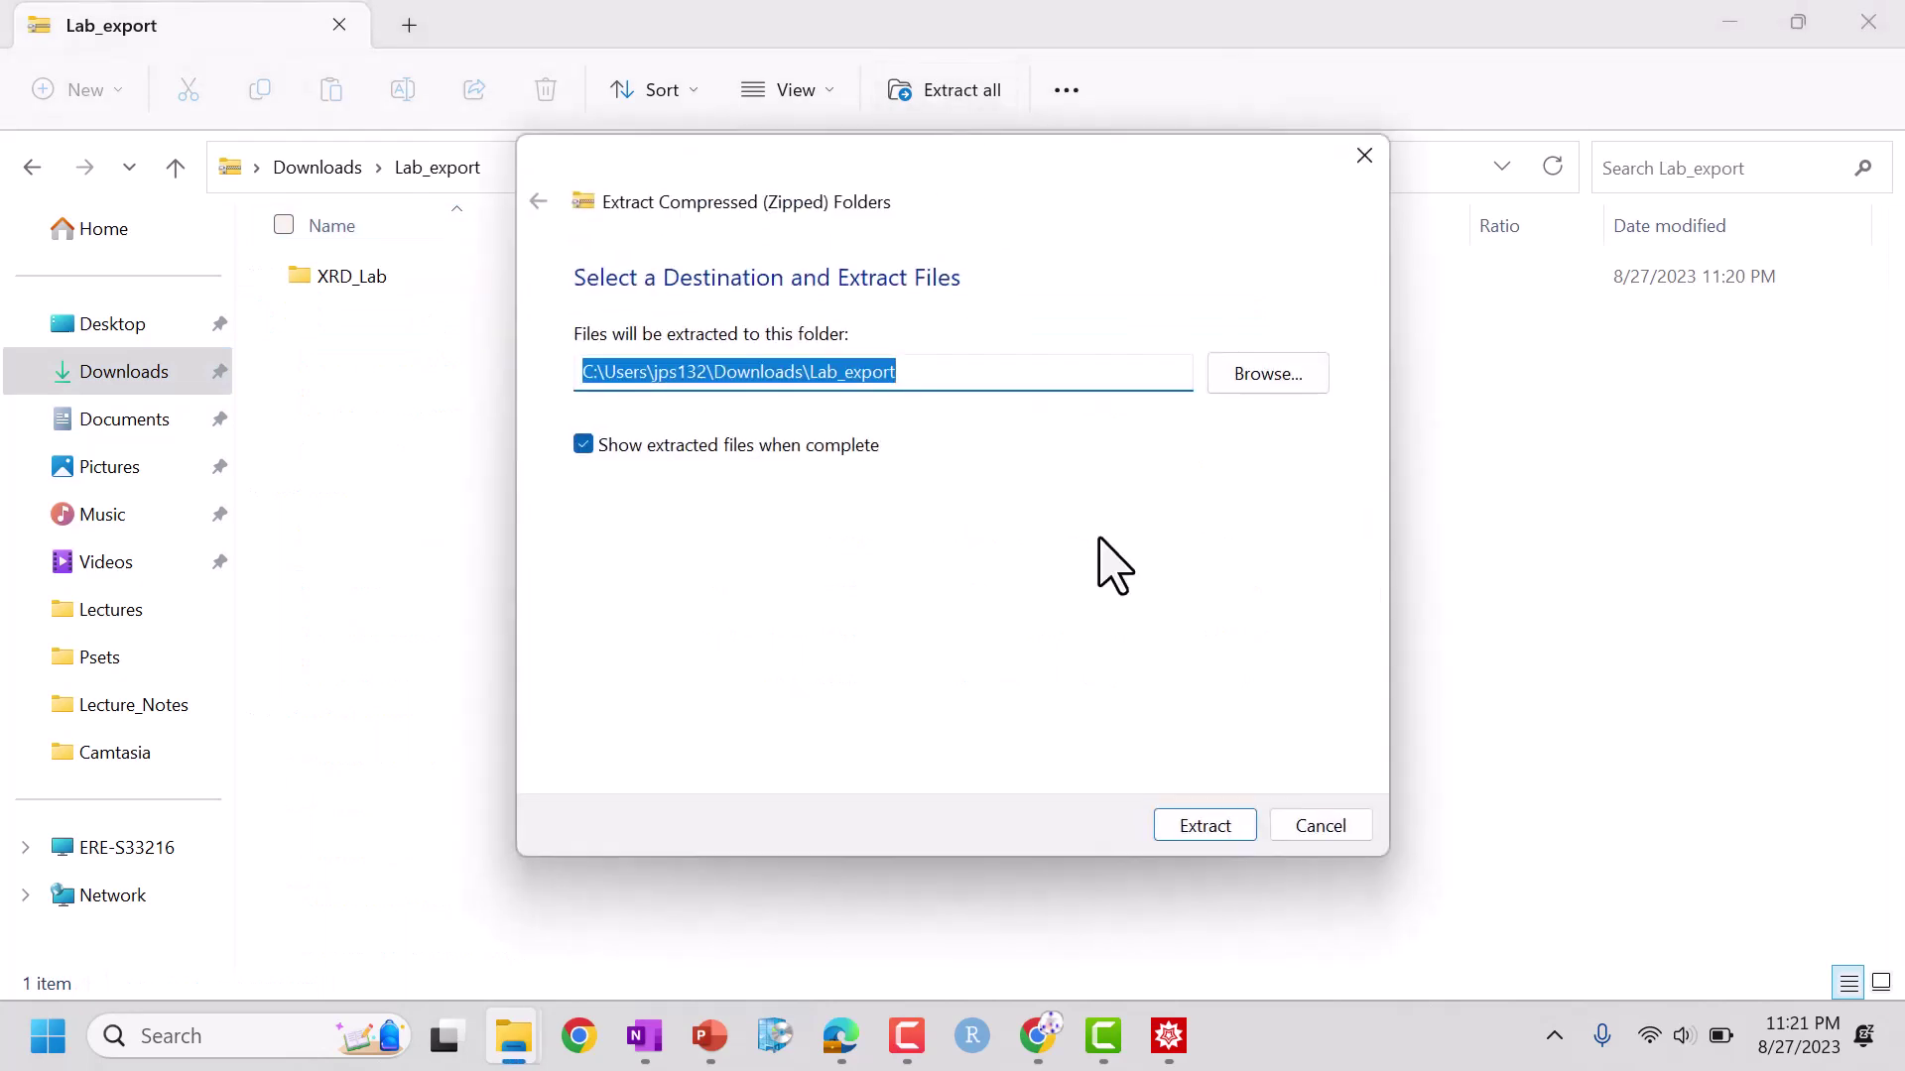
{"action": "left_click", "coordinate": [1193, 826]}
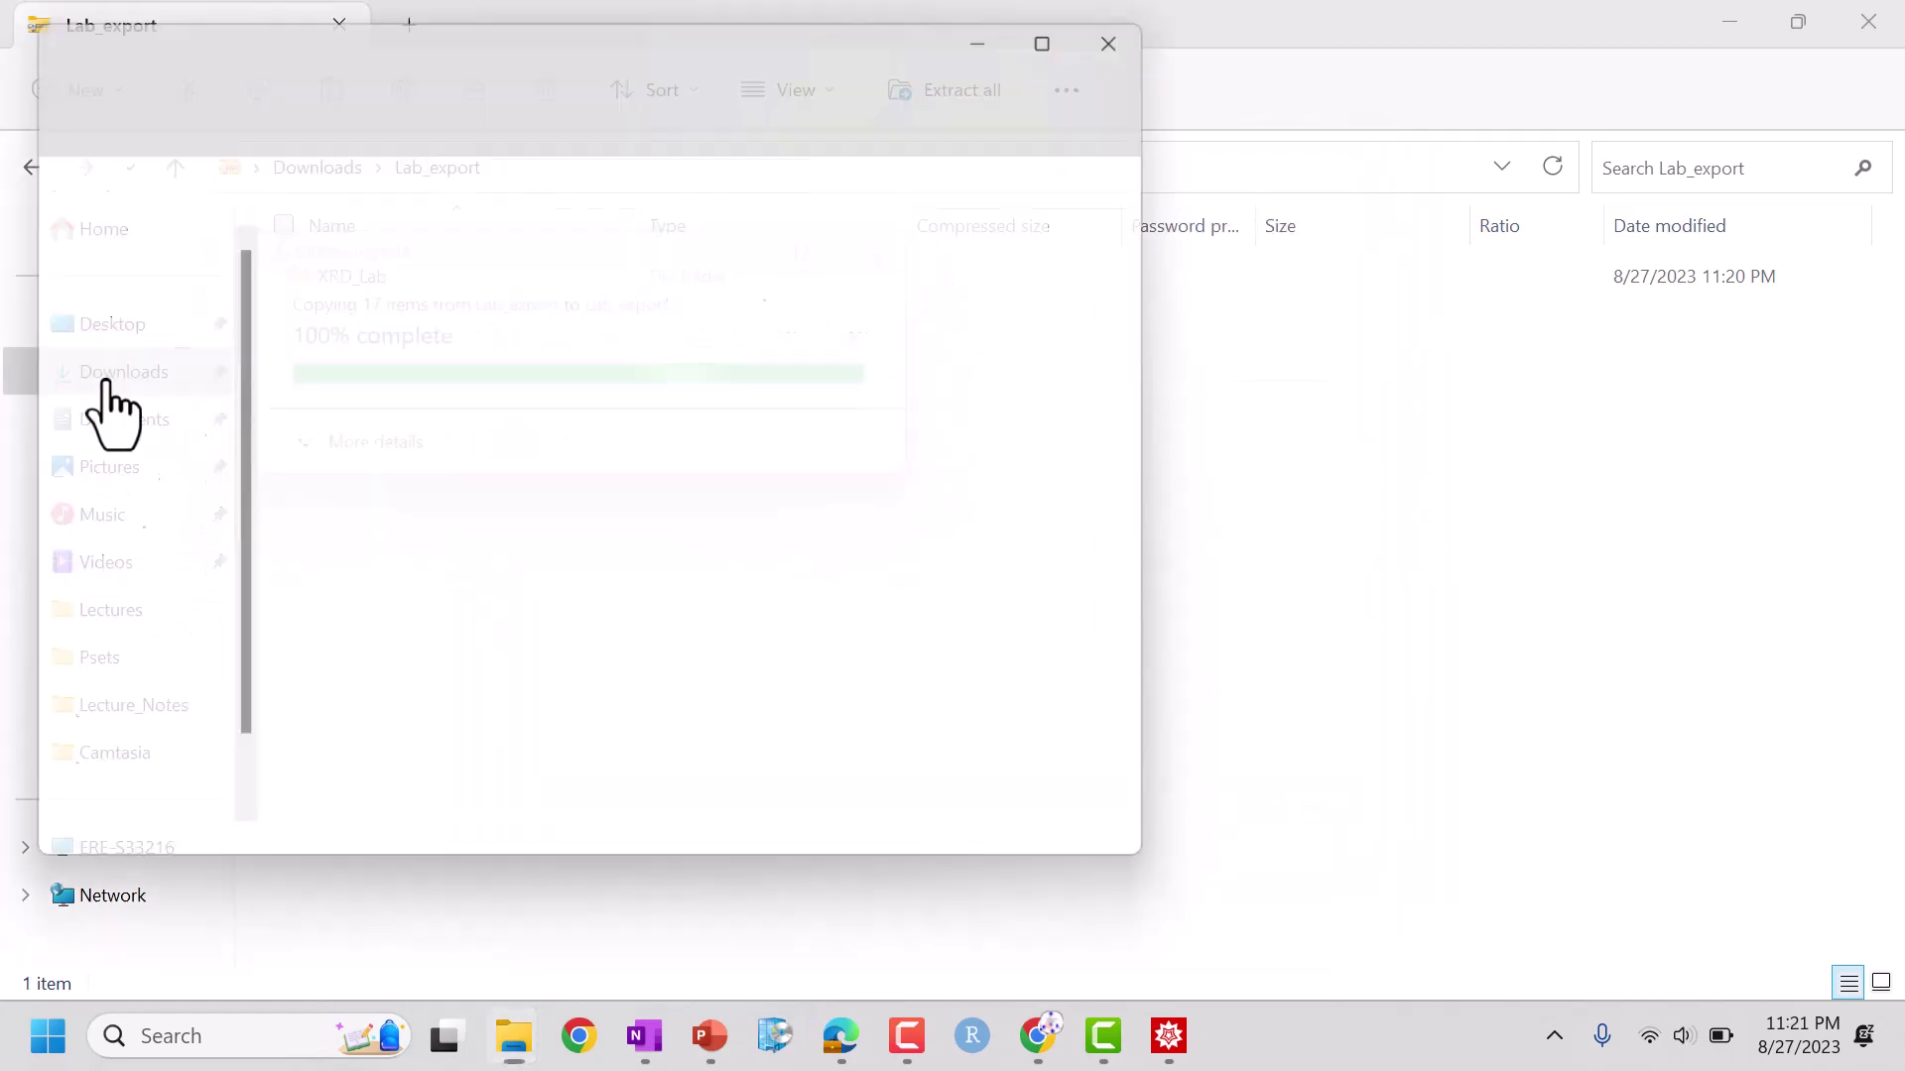
- Open the extracted XRD_Lab folder in a maximised window showing its 16 lab files
{"action": "double_click", "coordinate": [374, 331]}
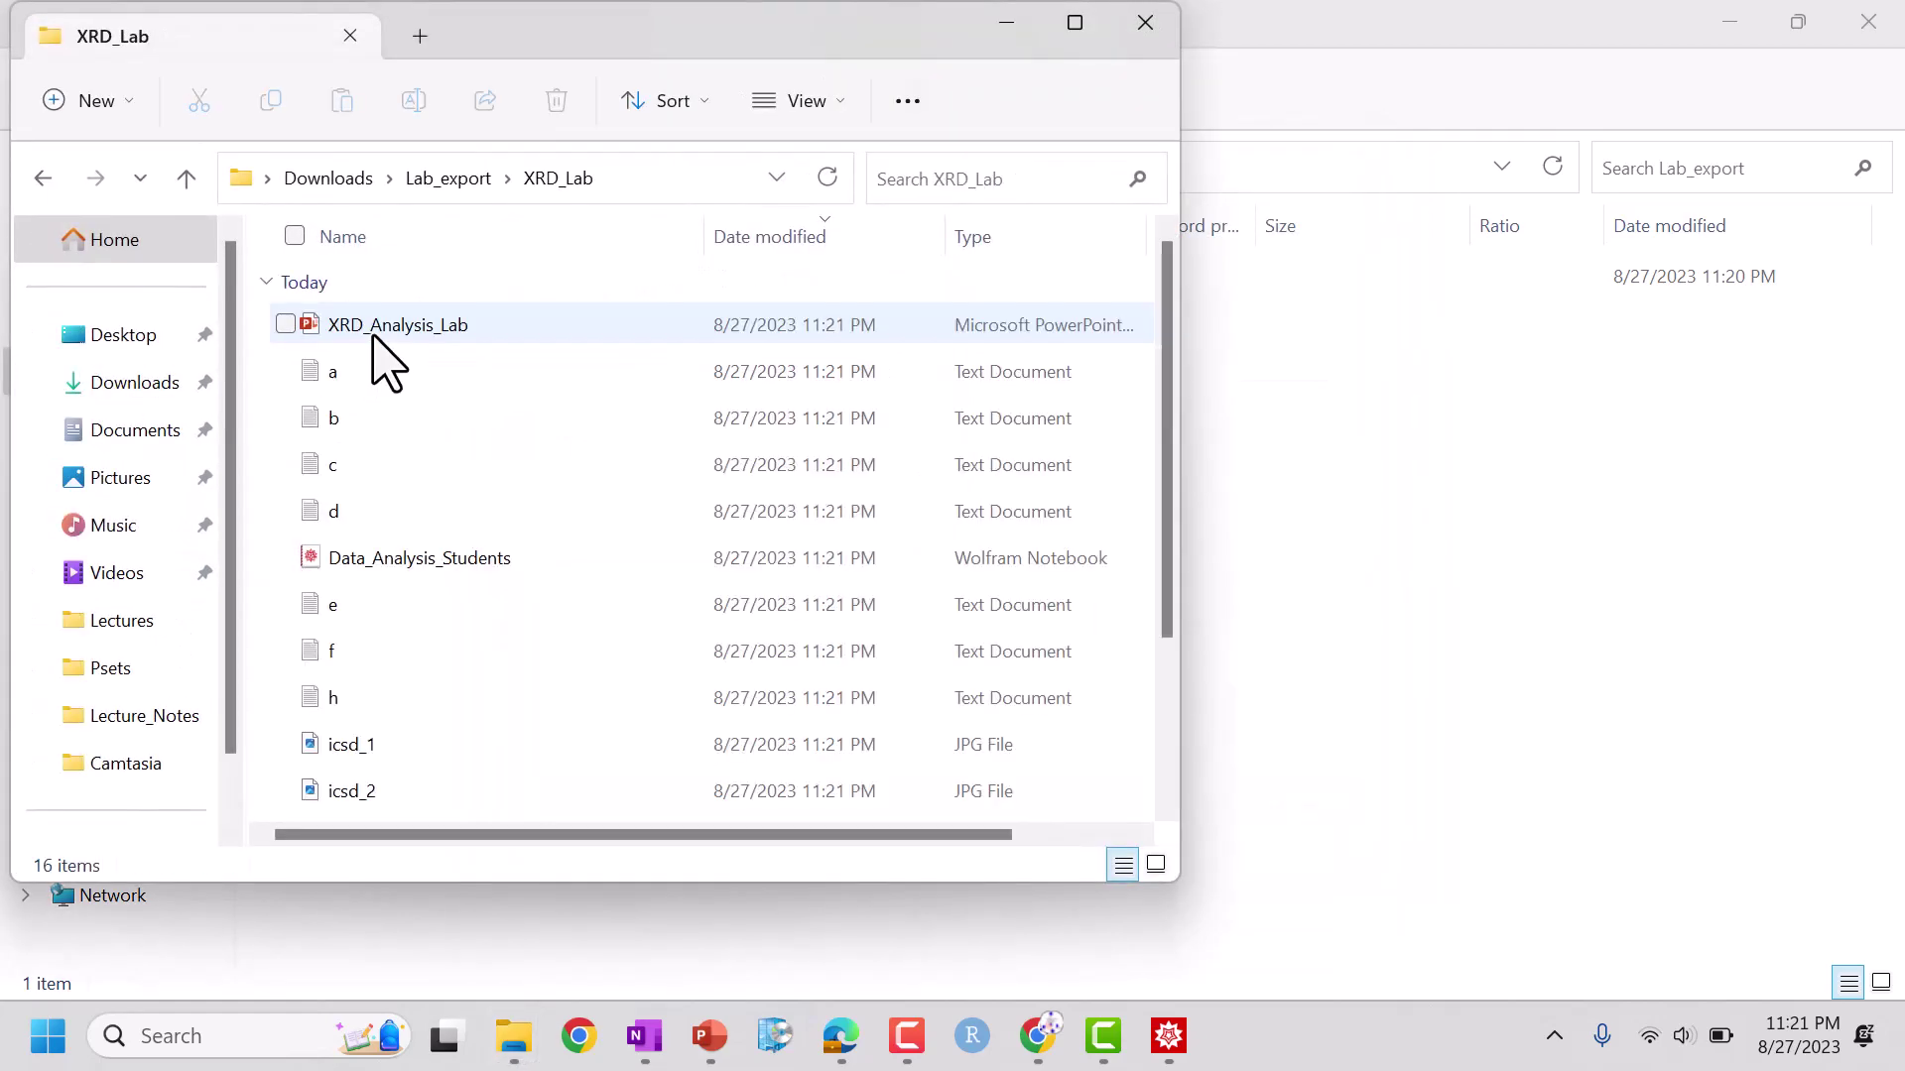
{"action": "left_click", "coordinate": [1074, 21]}
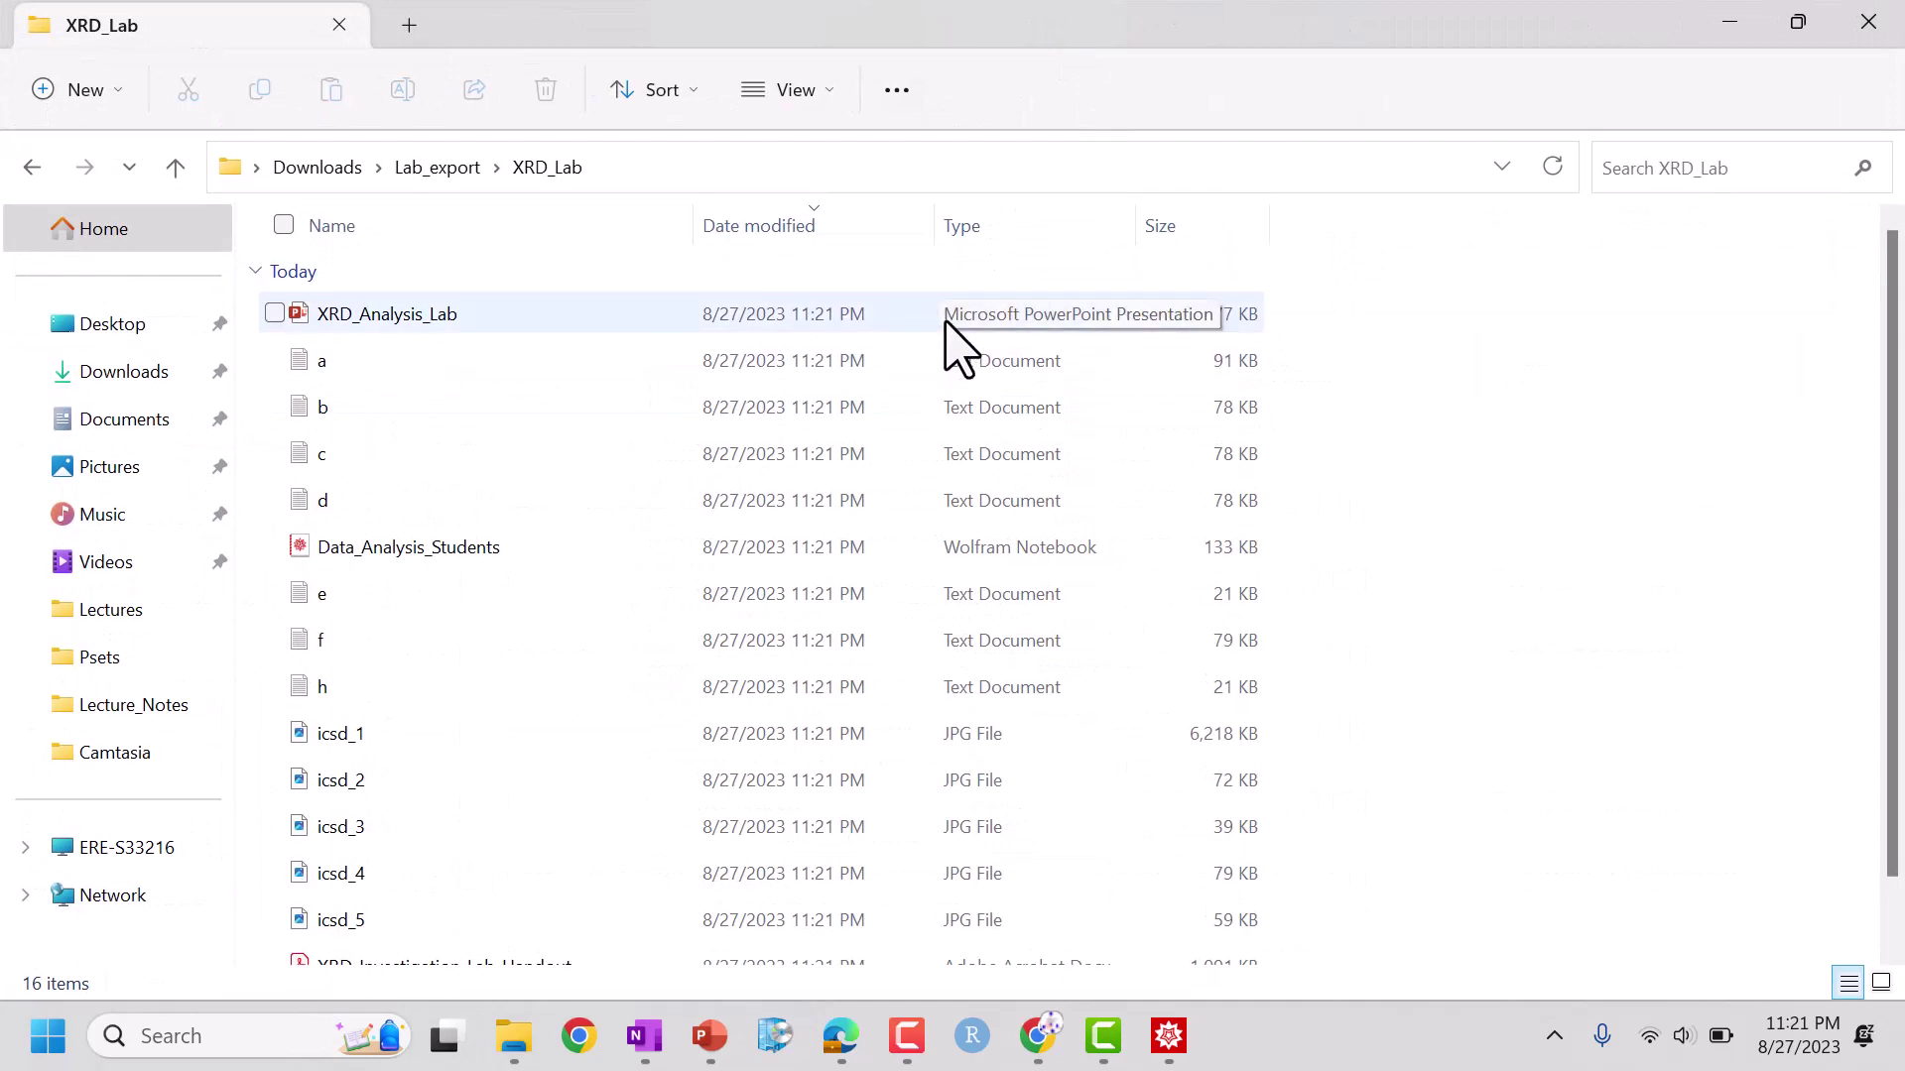
{"action": "left_click_drag", "start_coordinate": [1896, 527], "coordinate": [1896, 623]}
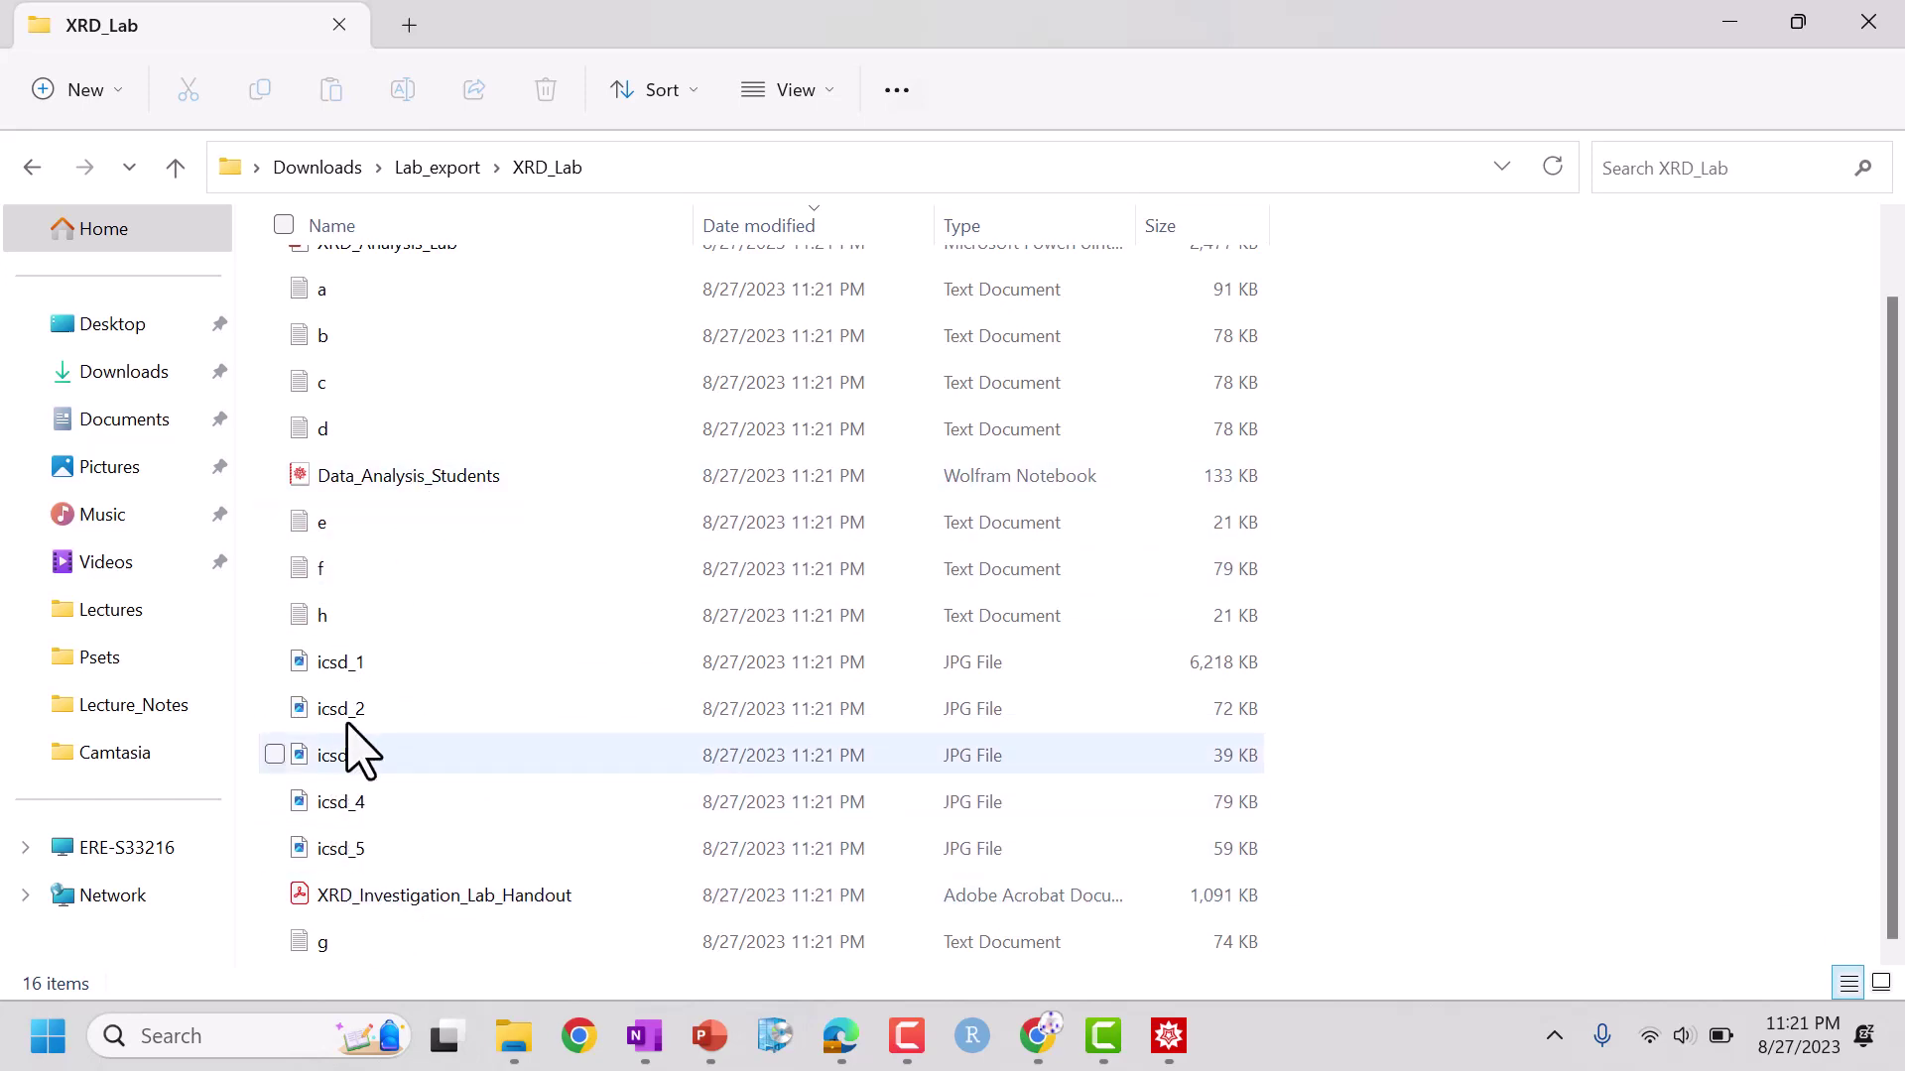
- Open the Data_Analysis_Students notebook maximised in Mathematica, then return to the XRD_Lab folder
{"action": "double_click", "coordinate": [384, 478]}
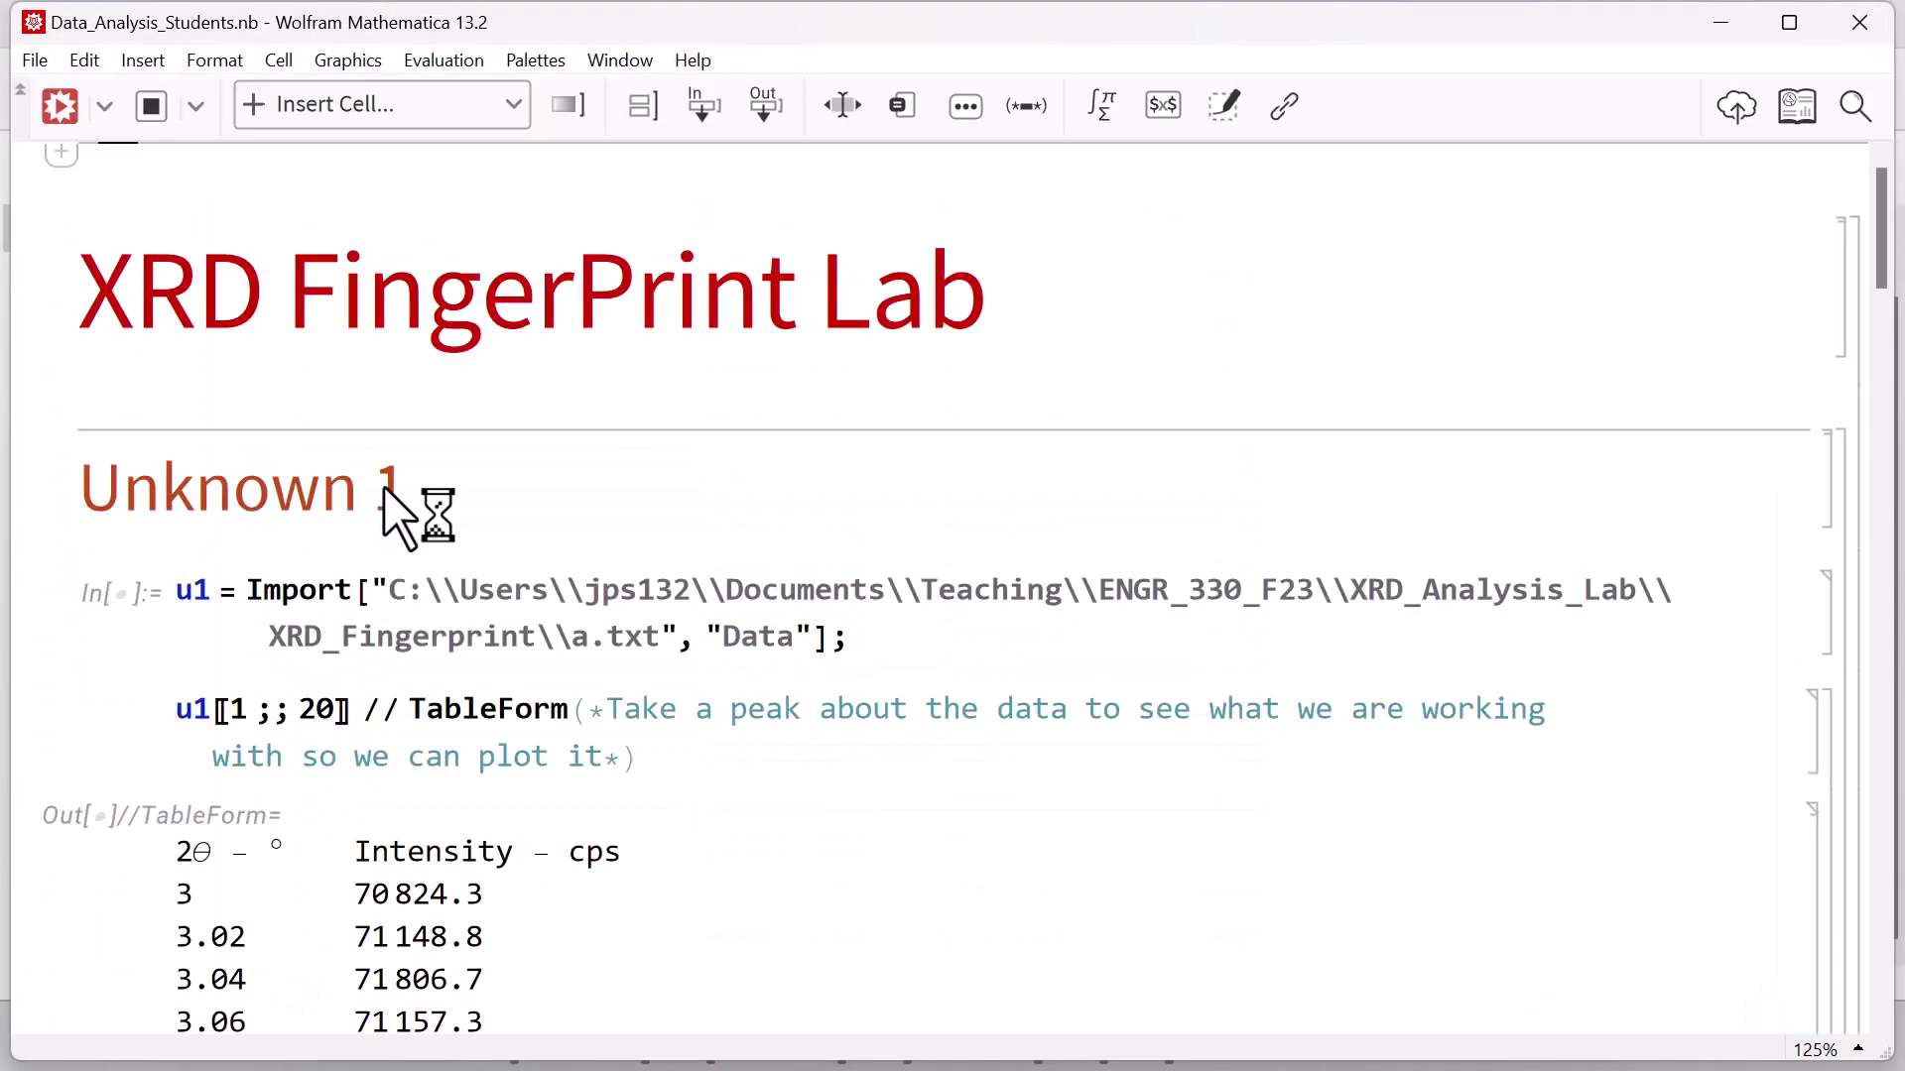
{"action": "left_click", "coordinate": [1790, 22]}
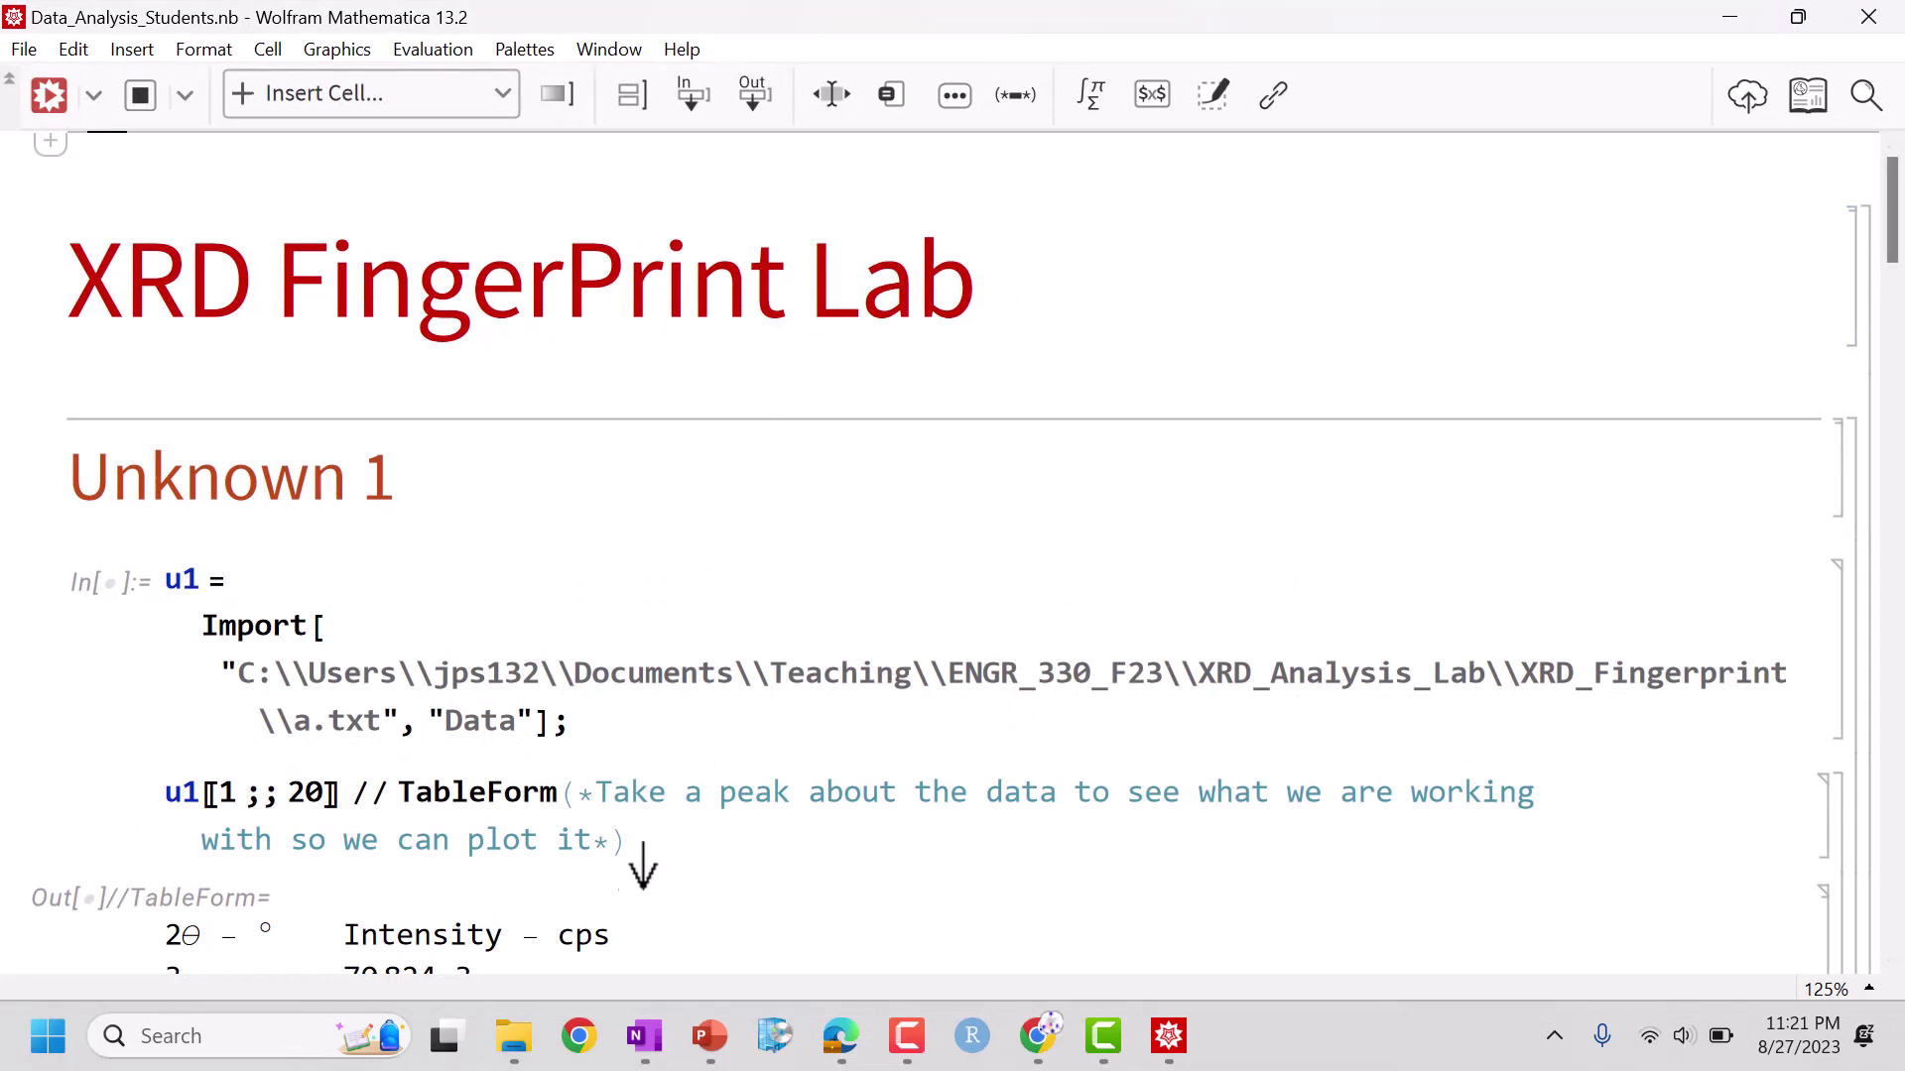
{"action": "left_click", "coordinate": [501, 1059]}
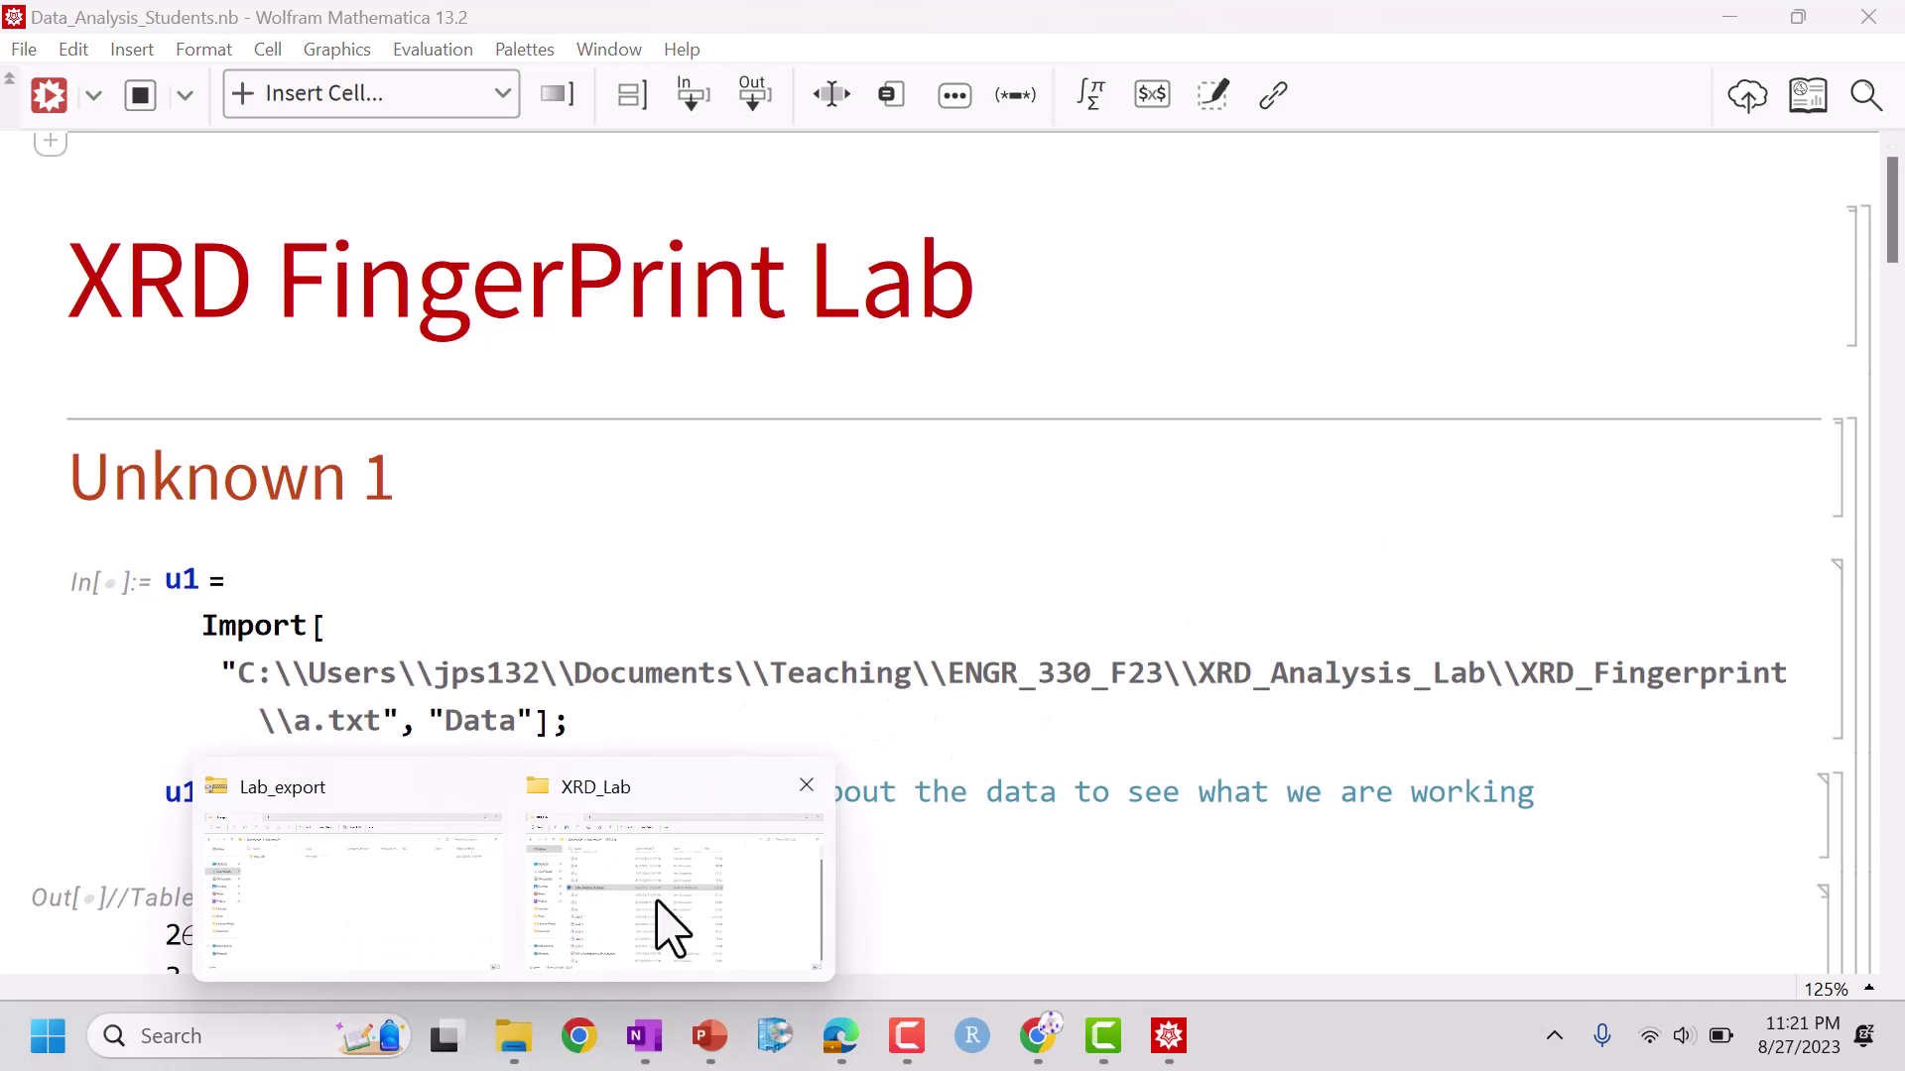
{"action": "left_click", "coordinate": [628, 934]}
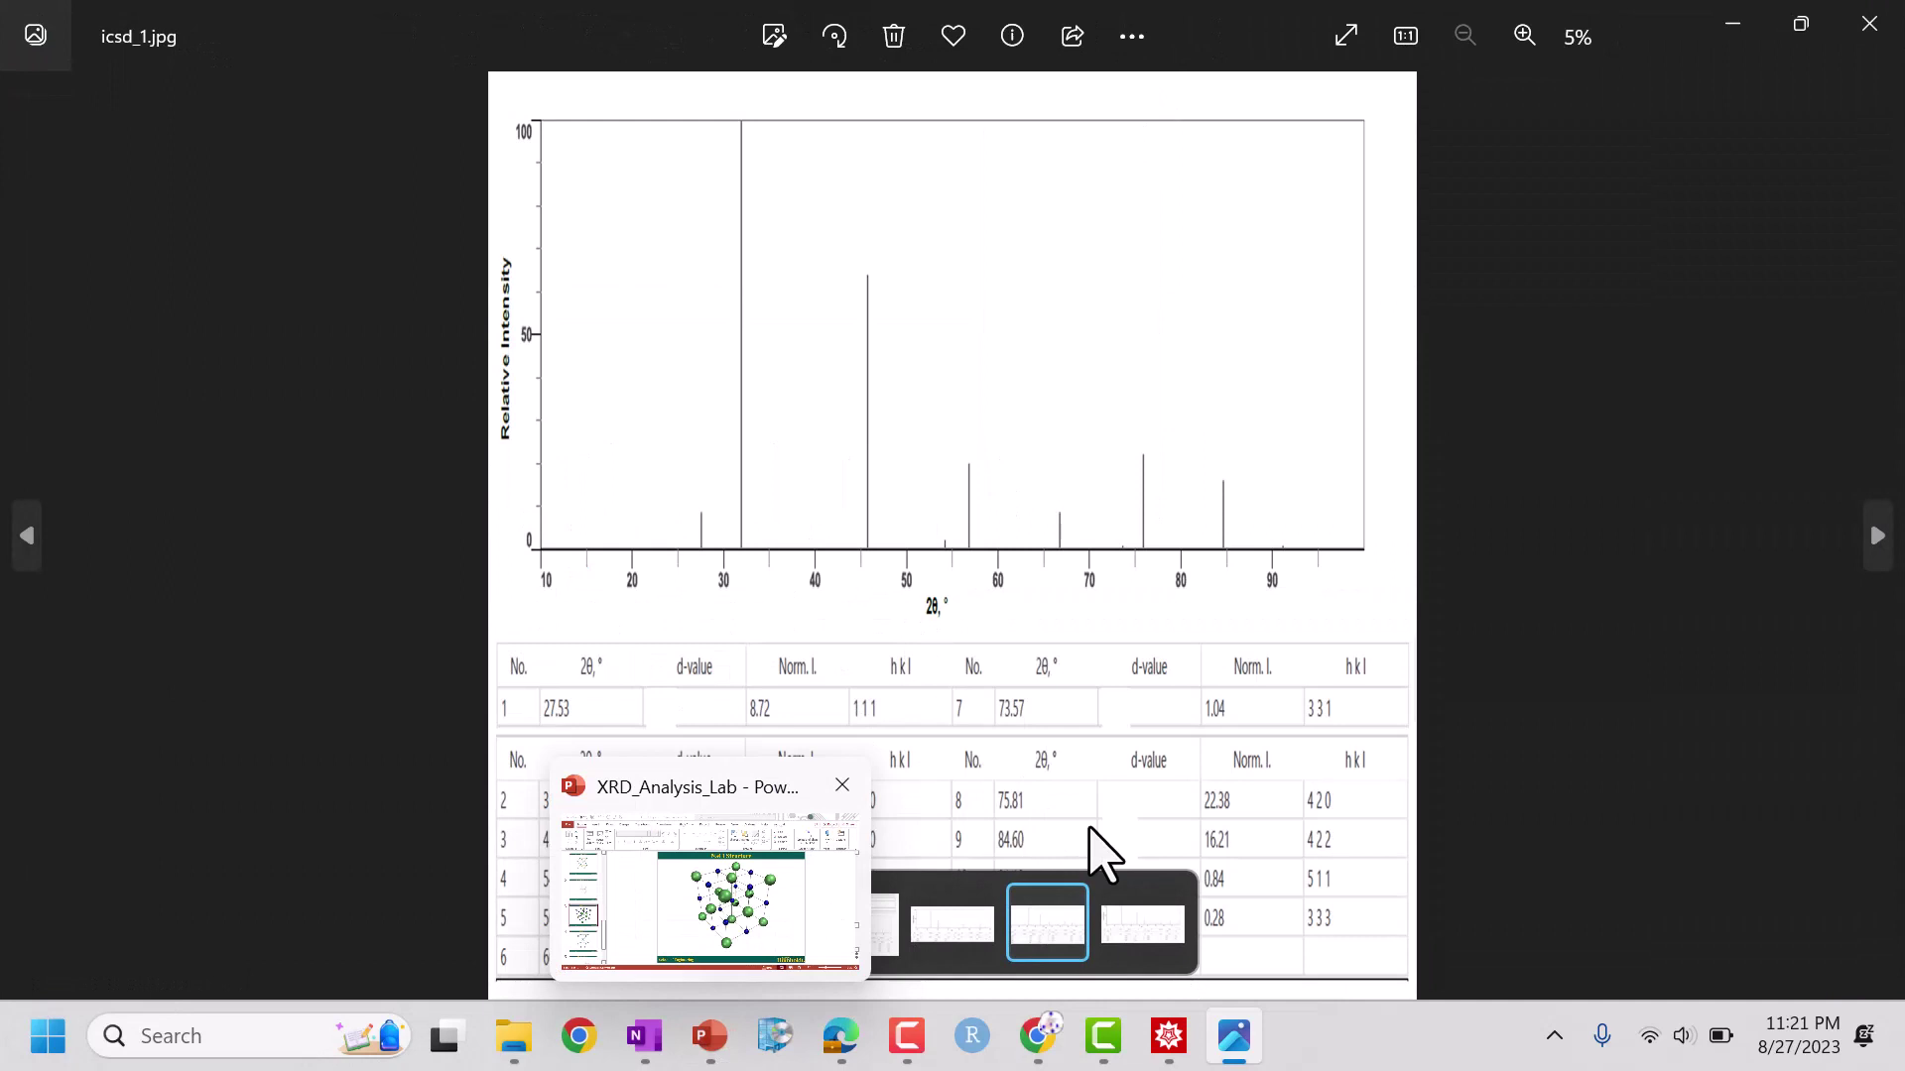
- Open the icsd_2 and icsd_3 reference patterns in Photos from the XRD_Lab folder
{"action": "mouse_move", "coordinate": [982, 942]}
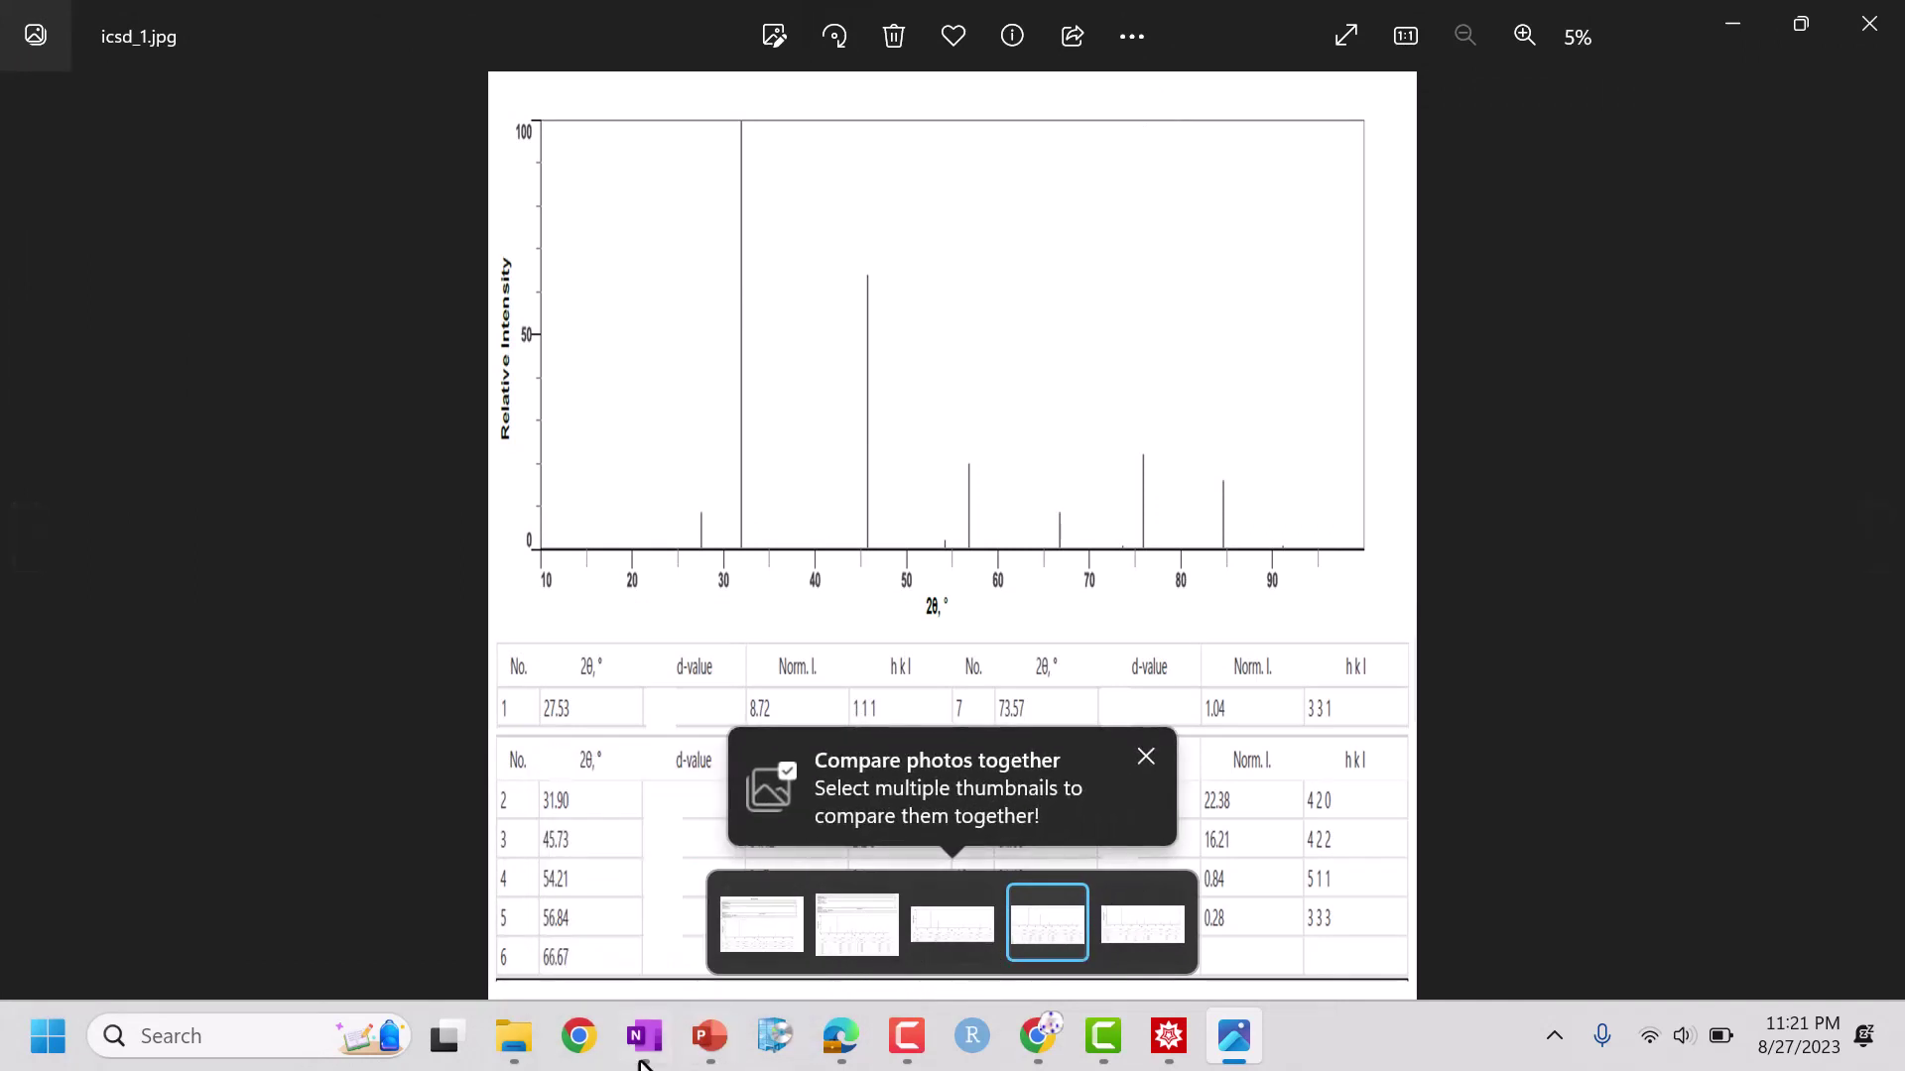
{"action": "mouse_move", "coordinate": [514, 1050]}
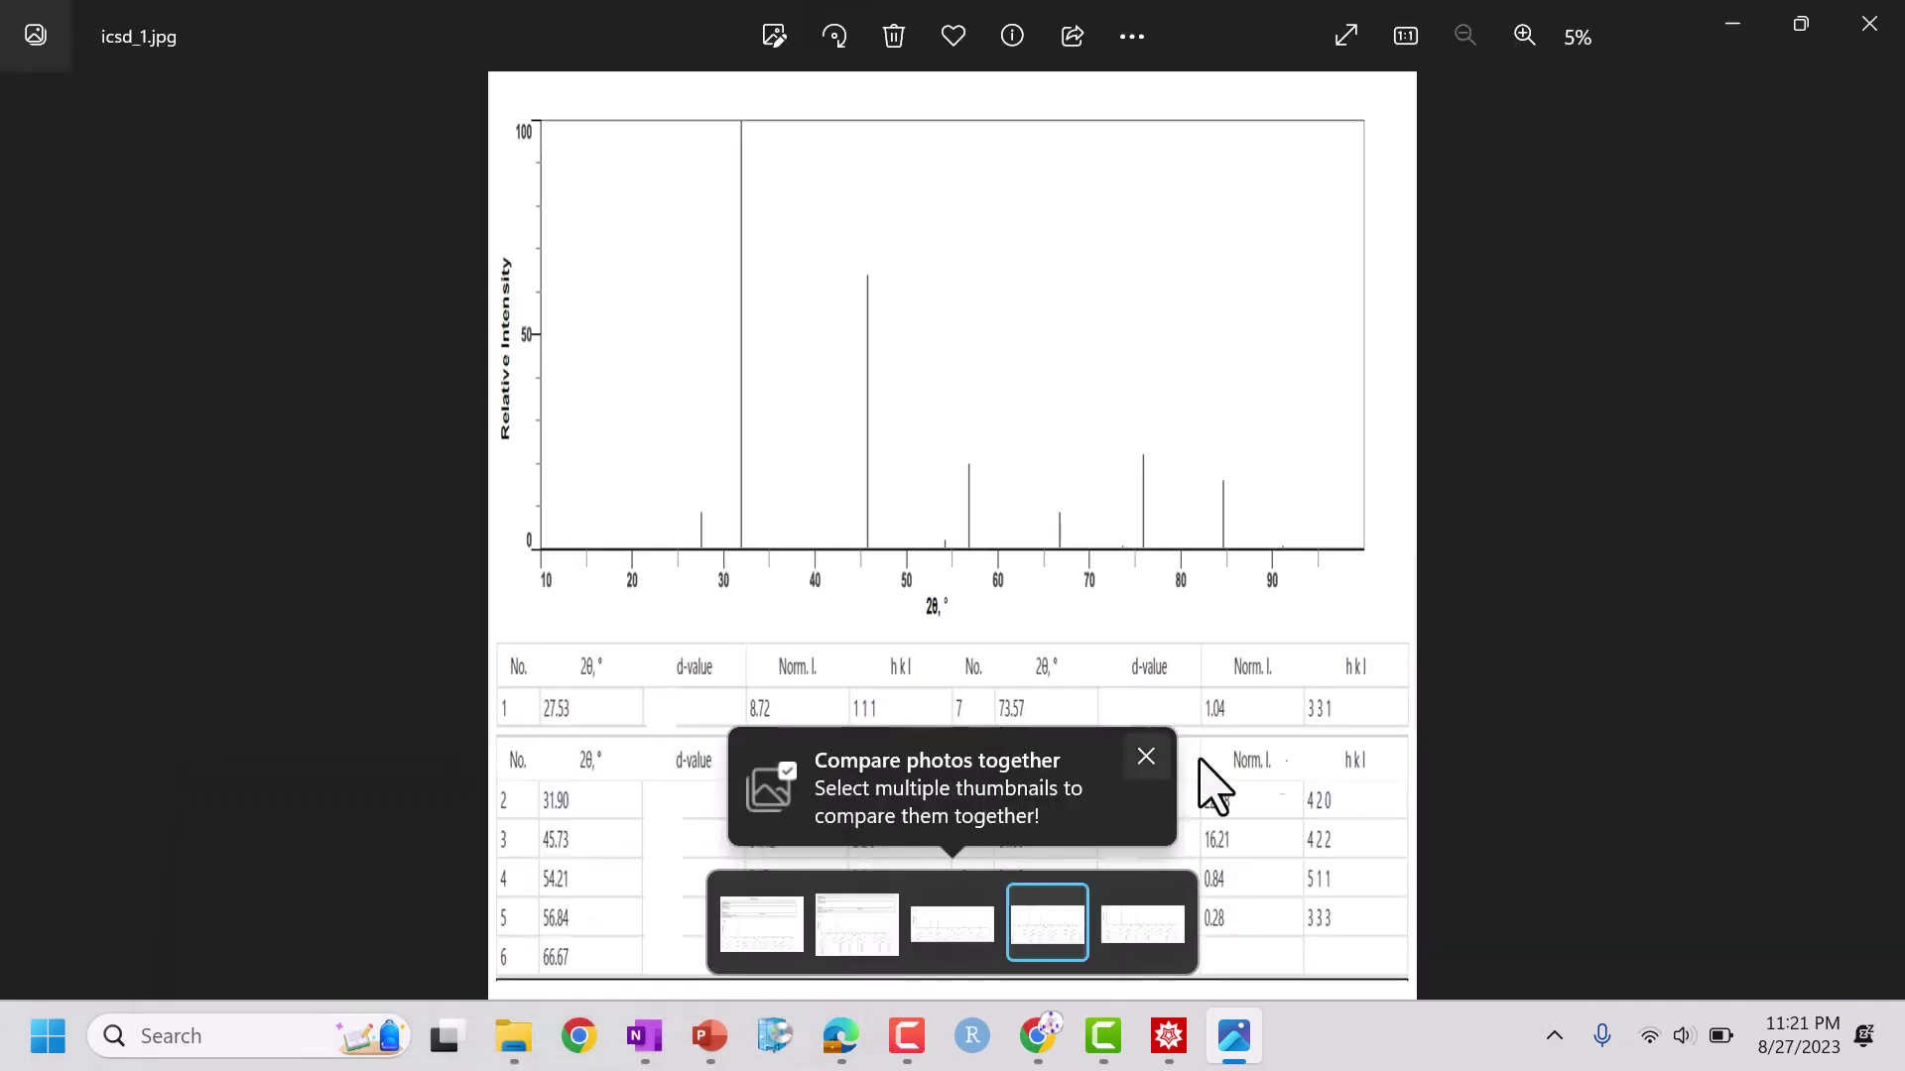
{"action": "left_click", "coordinate": [516, 1047]}
{"action": "left_click", "coordinate": [607, 942]}
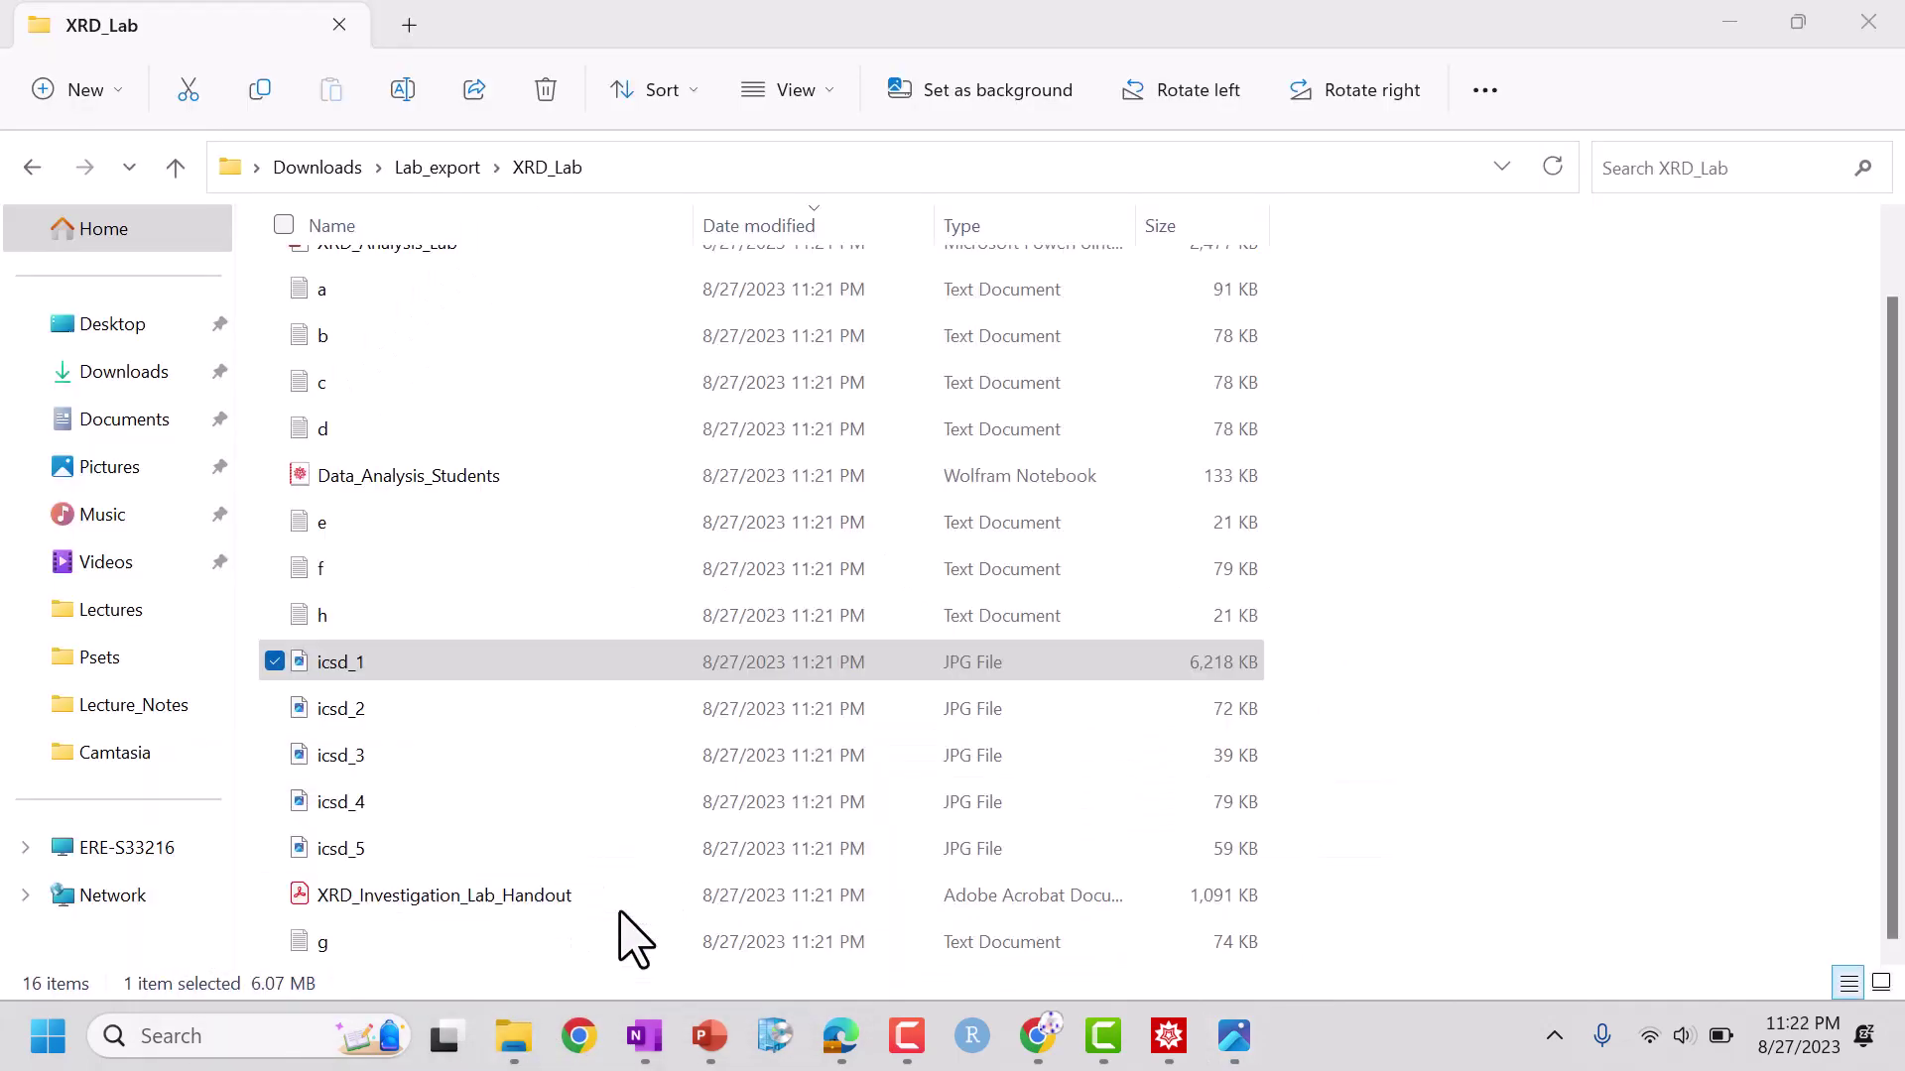
{"action": "left_click", "coordinate": [503, 707]}
{"action": "double_click", "coordinate": [503, 707]}
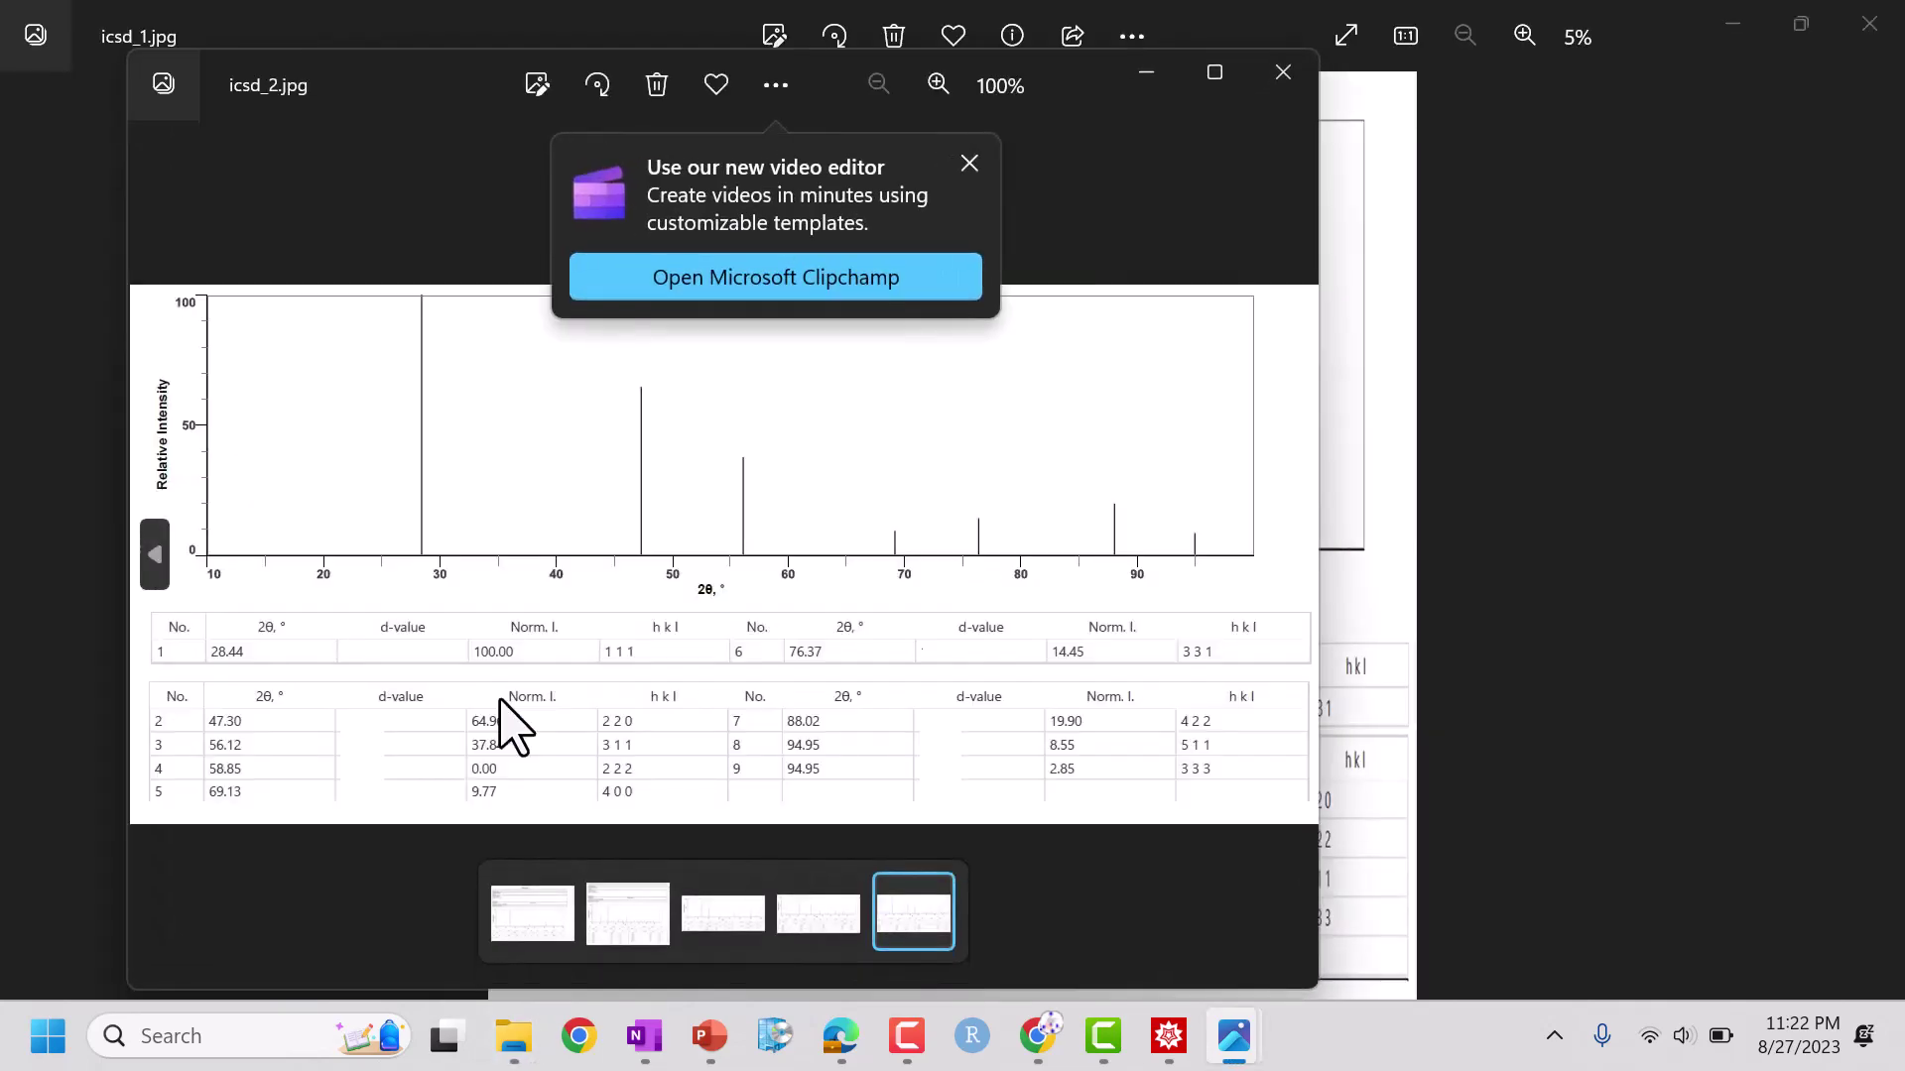
{"action": "left_click", "coordinate": [514, 1037]}
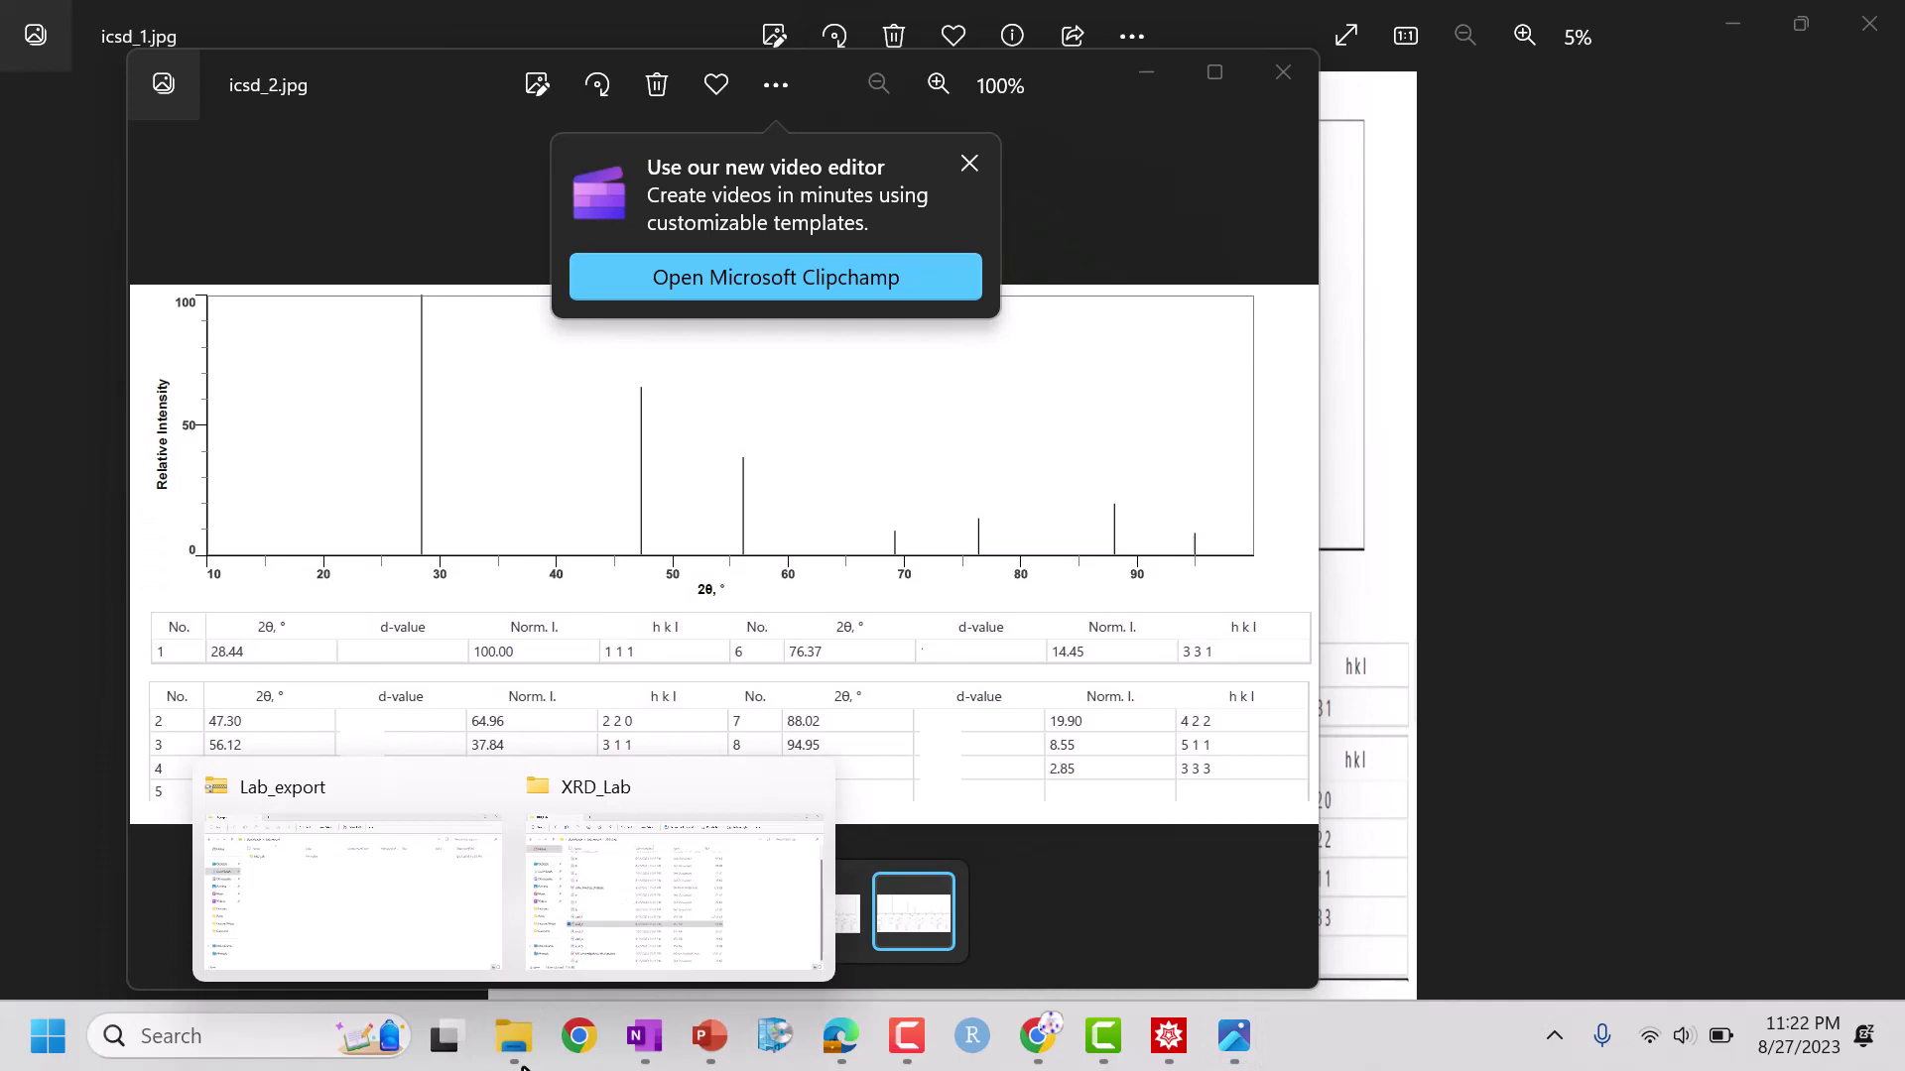
{"action": "left_click", "coordinate": [629, 914]}
{"action": "double_click", "coordinate": [511, 759]}
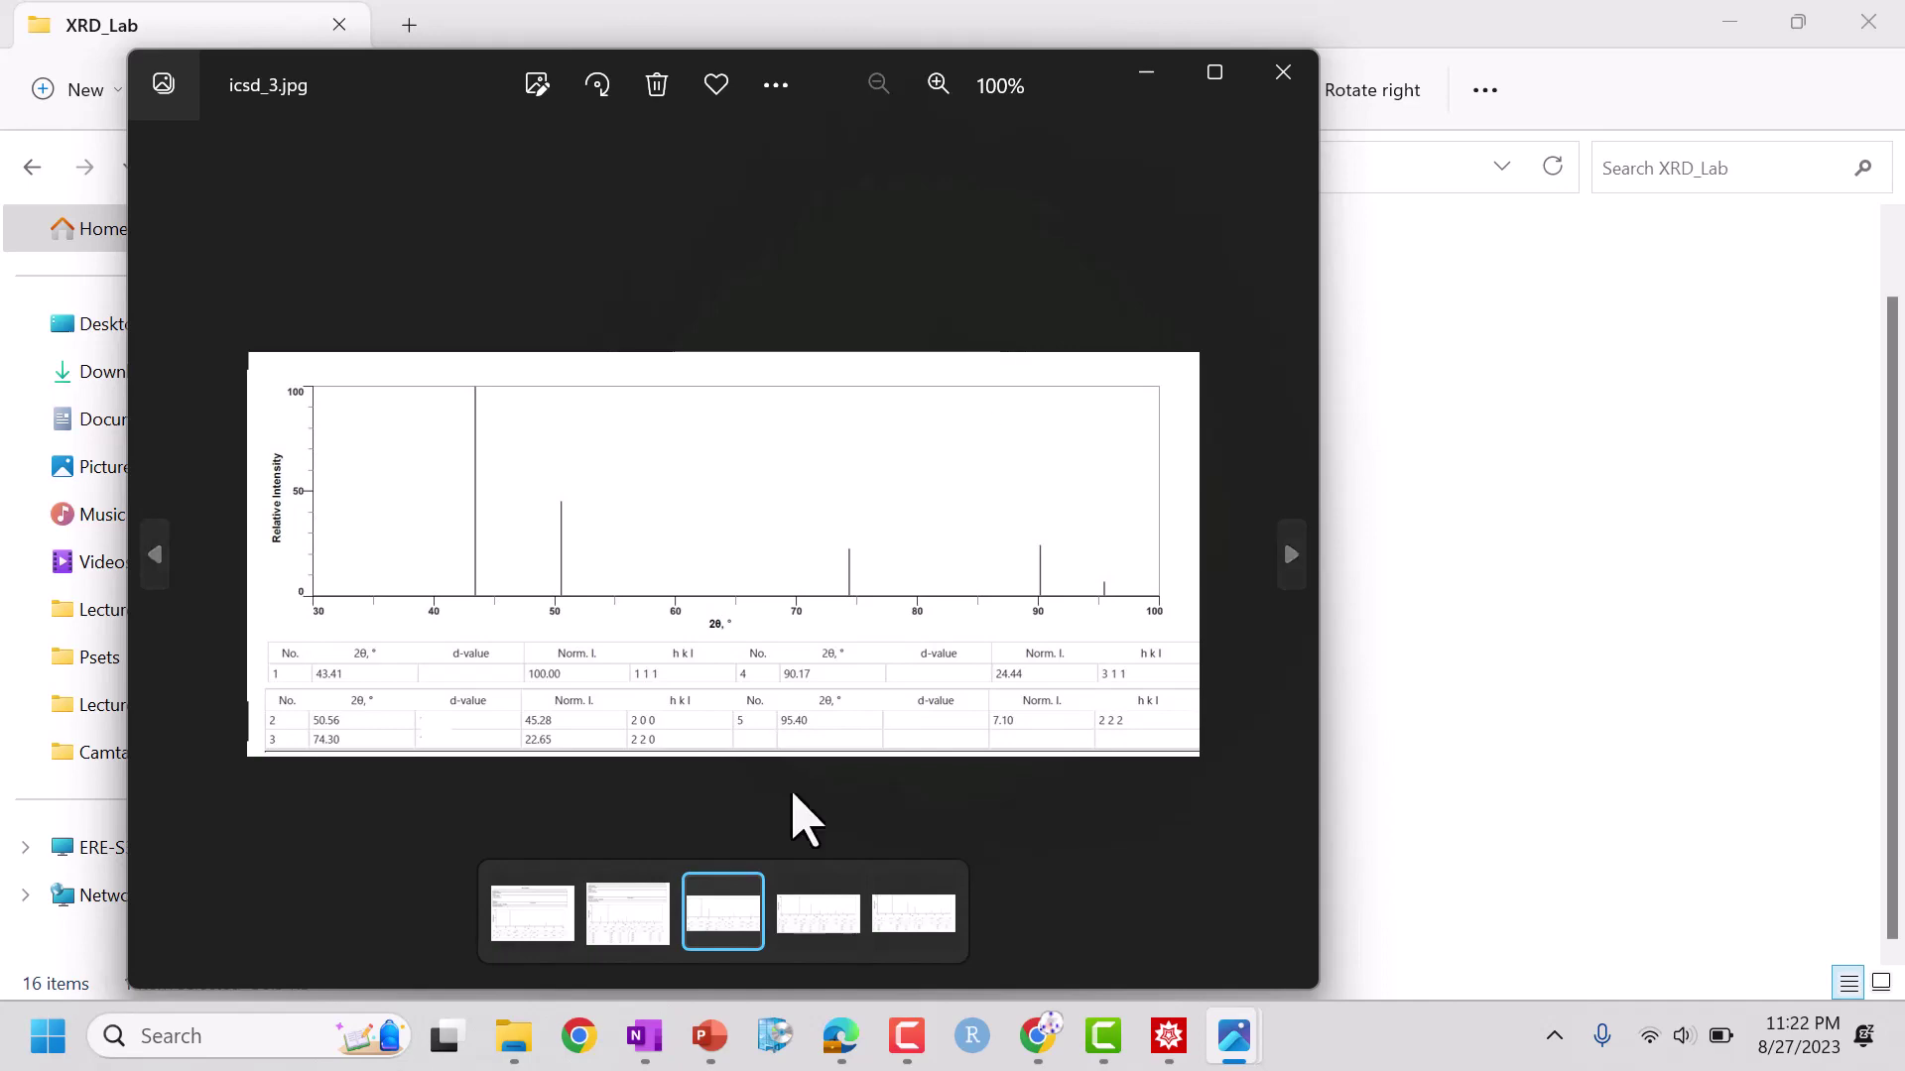
- Open icsd_4 and icsd_5 in Photos and maximise the viewer
{"action": "mouse_move", "coordinate": [514, 1037]}
{"action": "left_click", "coordinate": [627, 886]}
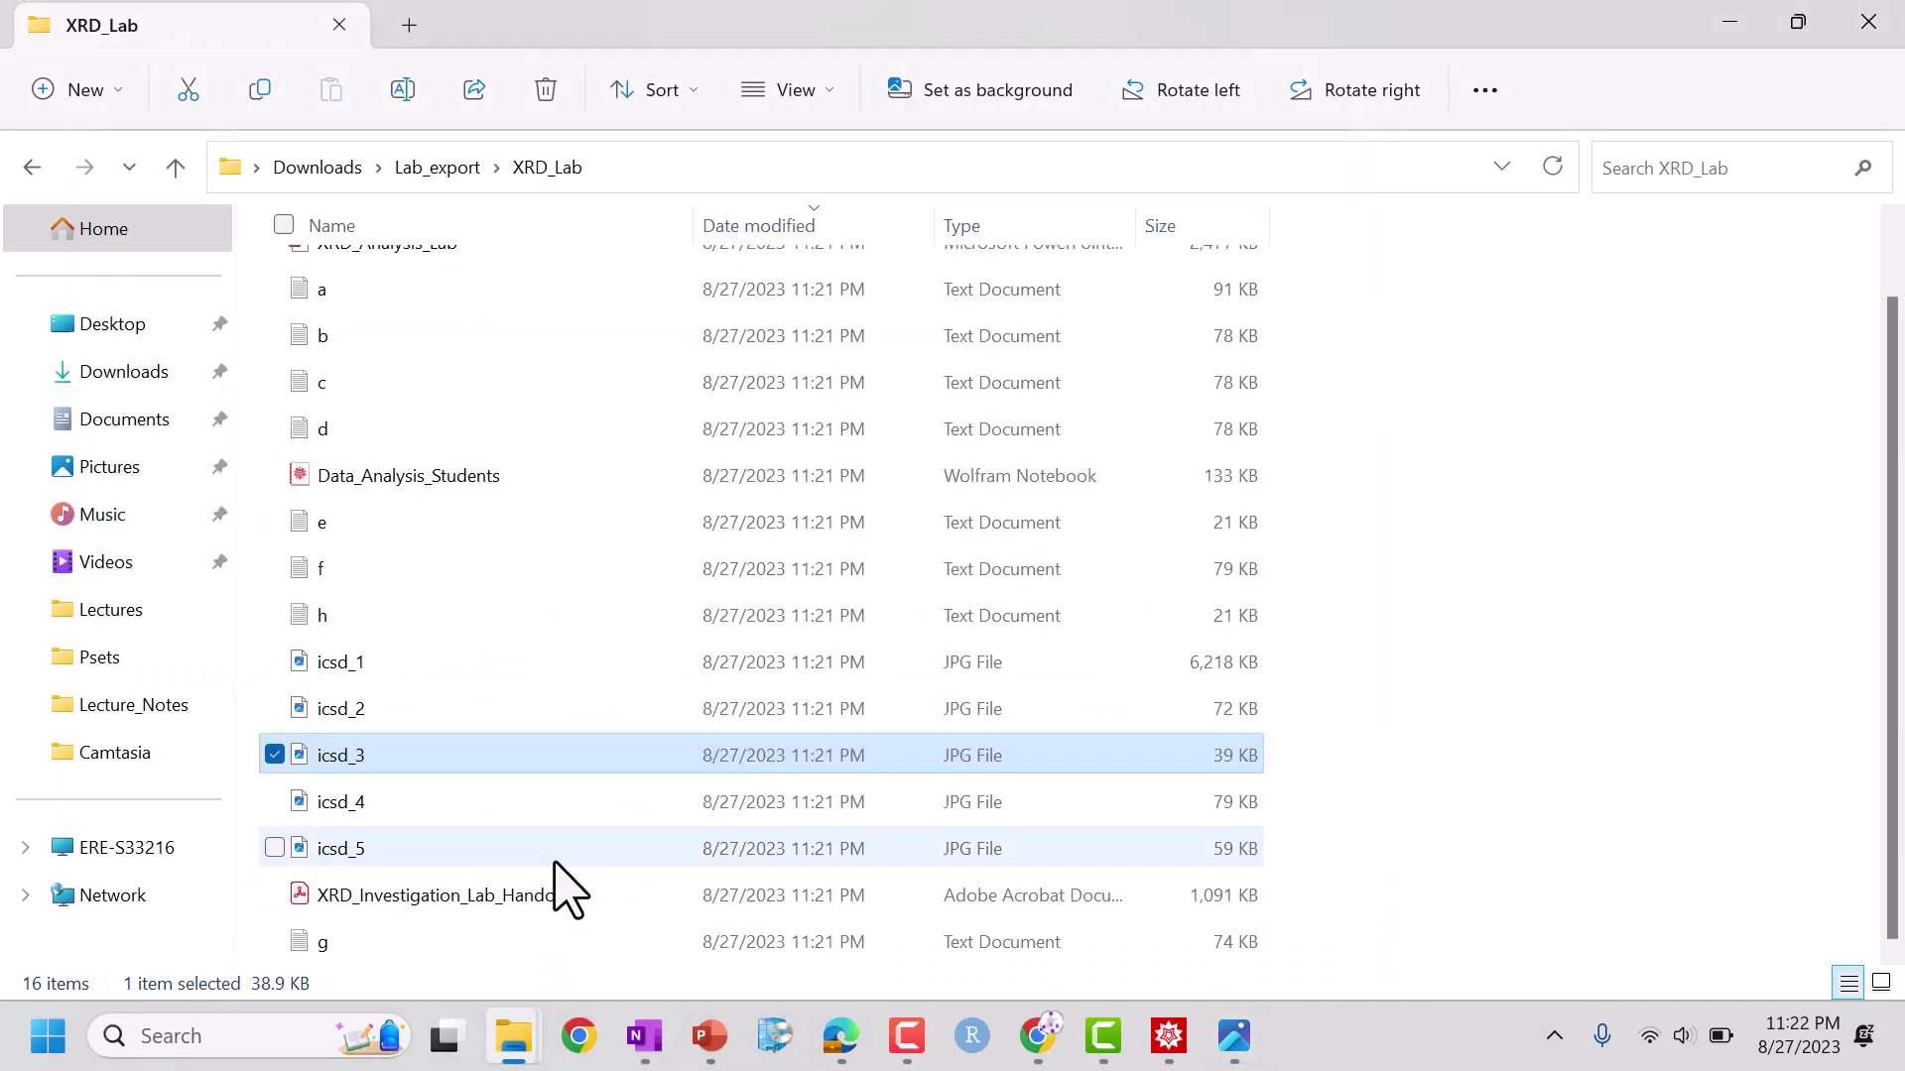
{"action": "double_click", "coordinate": [499, 801]}
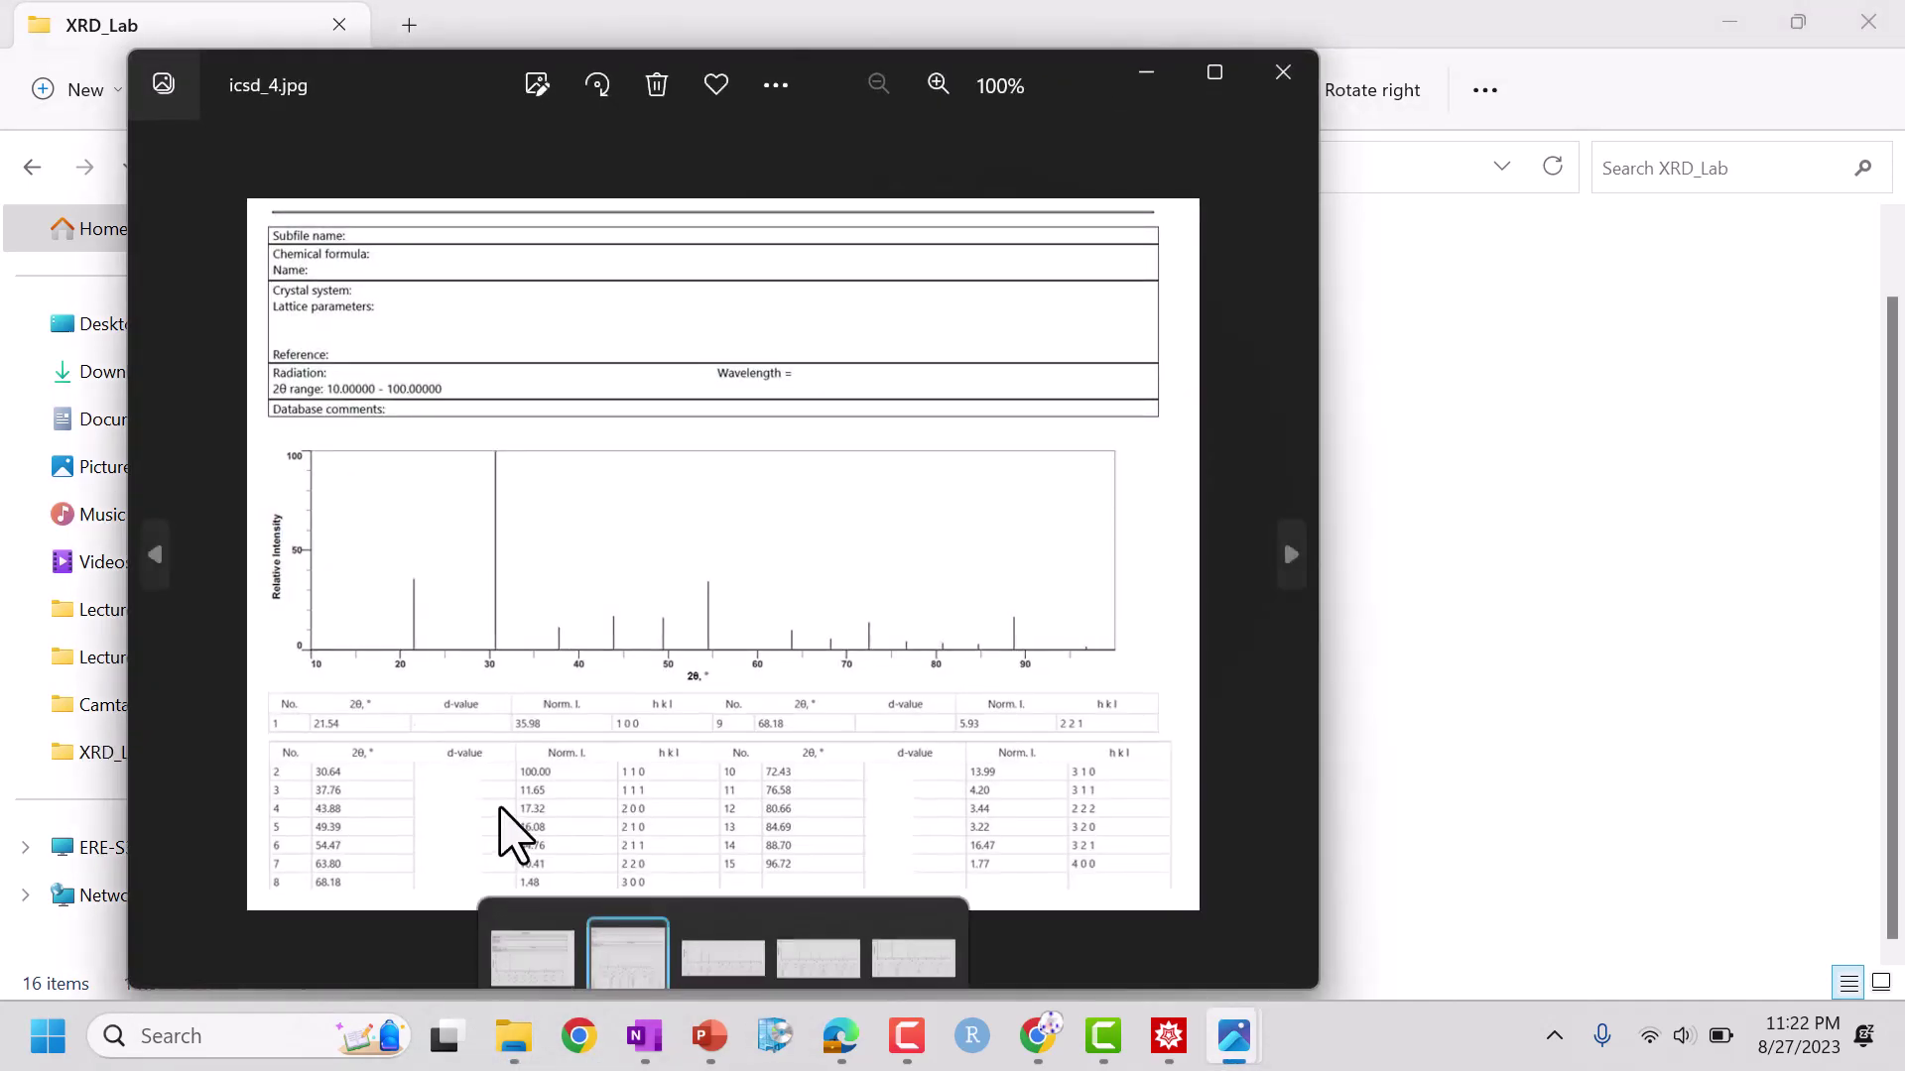
{"action": "mouse_move", "coordinate": [510, 1037]}
{"action": "left_click", "coordinate": [558, 864]}
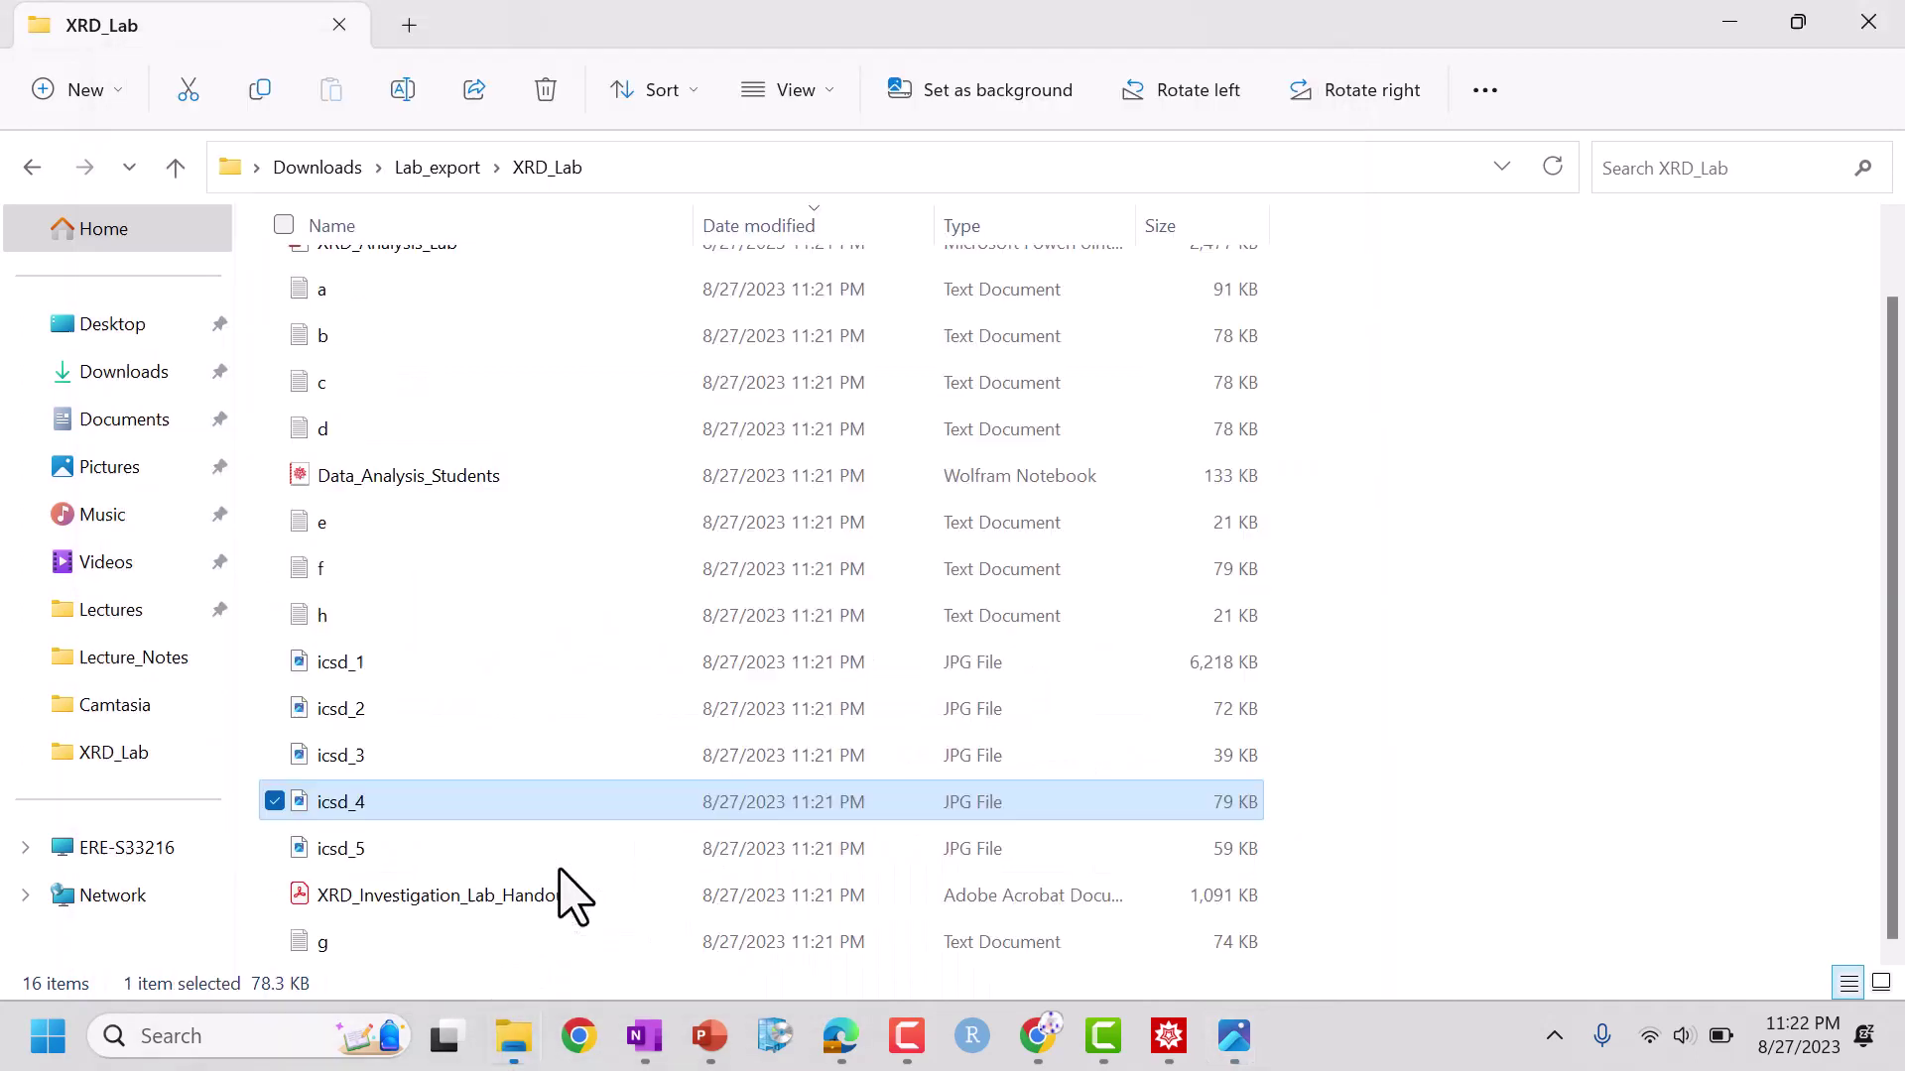
{"action": "double_click", "coordinate": [433, 861]}
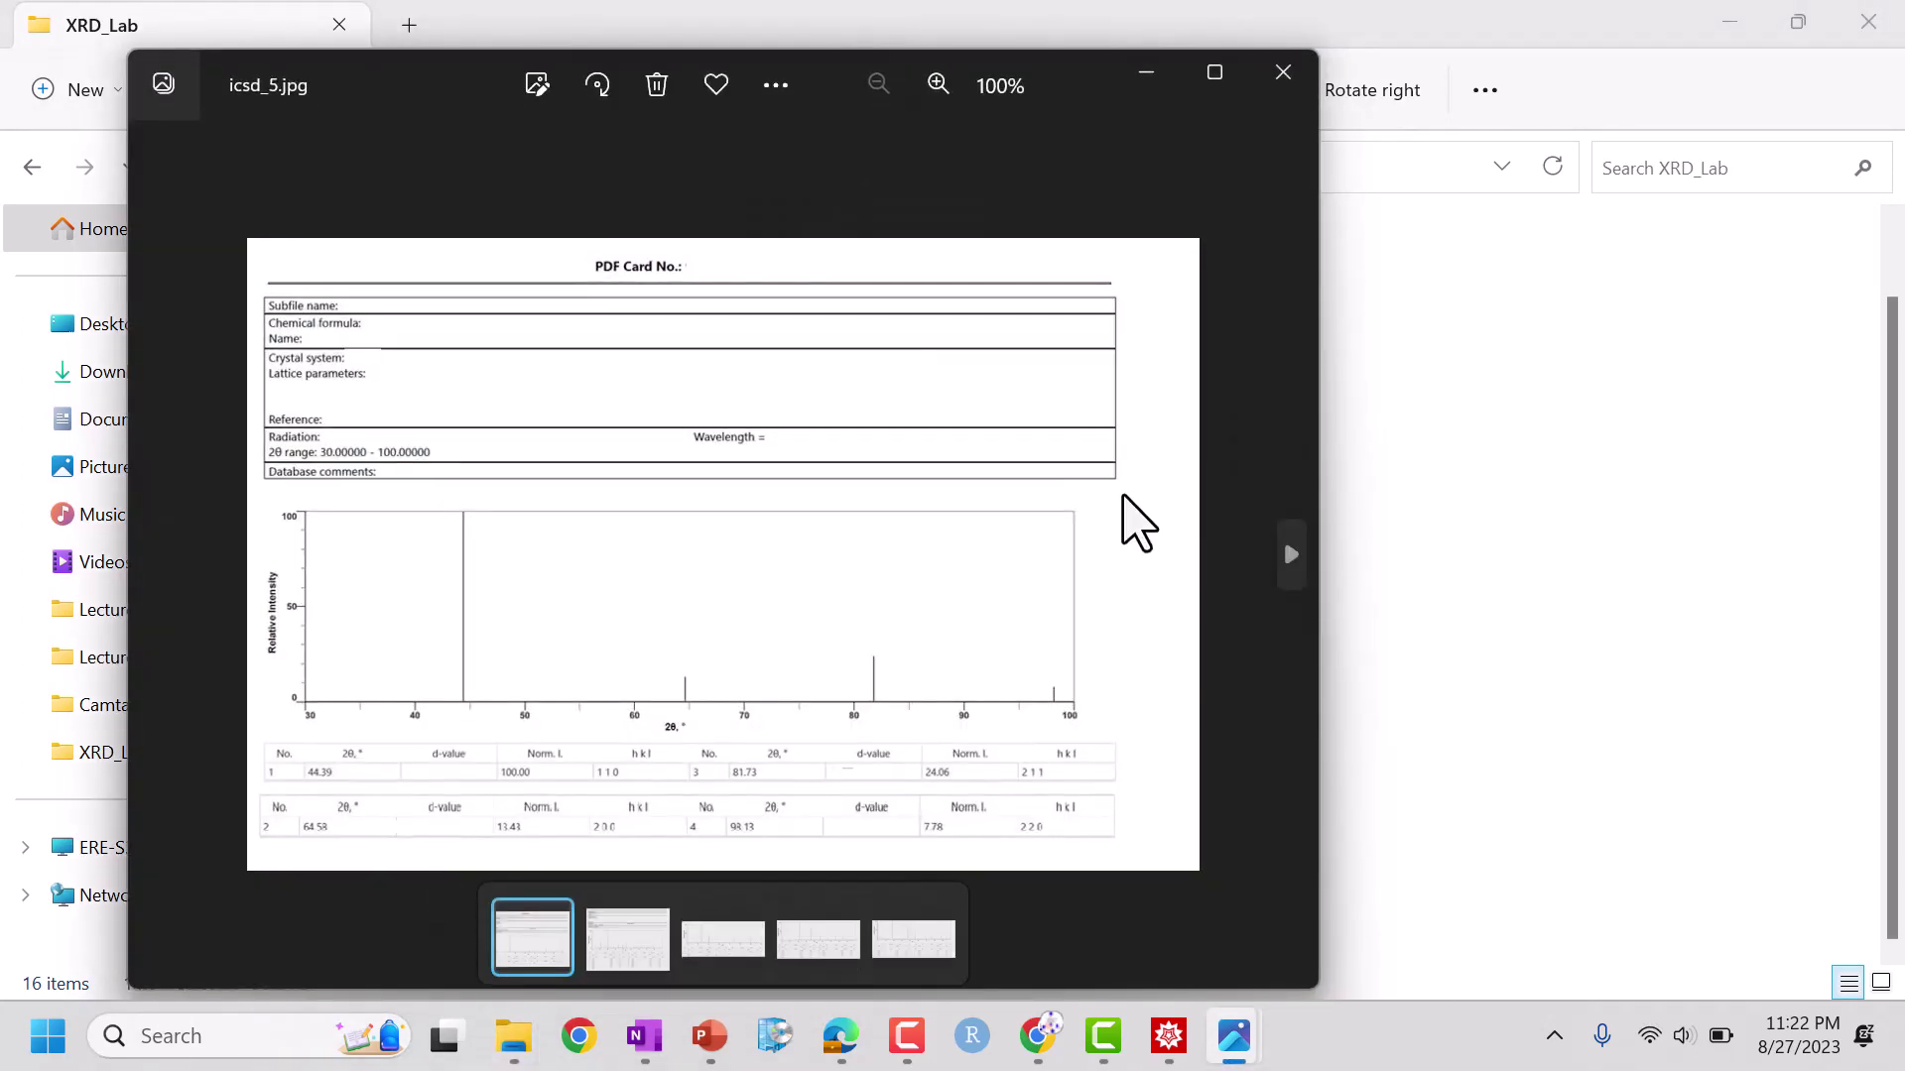
{"action": "left_click", "coordinate": [1212, 74]}
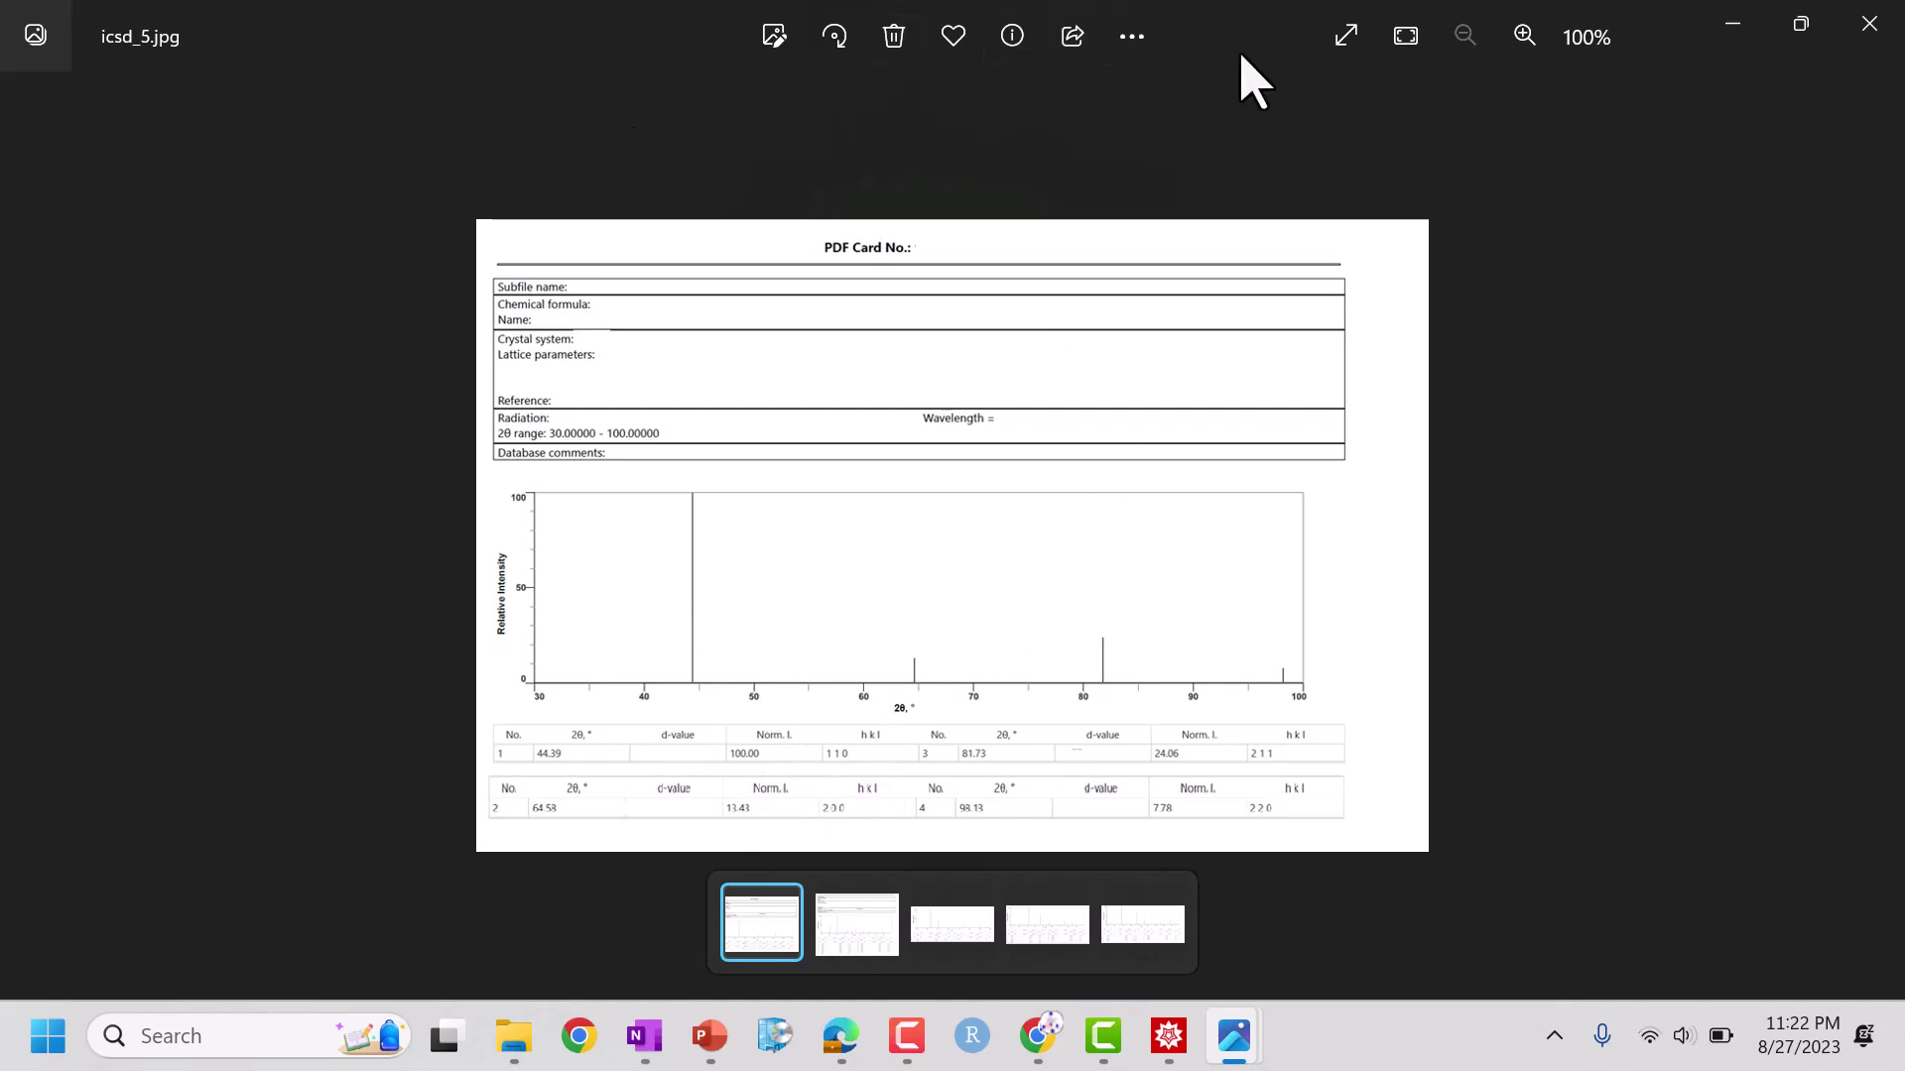
- Zoom in on the icsd_5 card to read its peaks at 44.39, 64.58, 81.73 and 98.13° 2θ
{"action": "left_click", "coordinate": [1522, 40]}
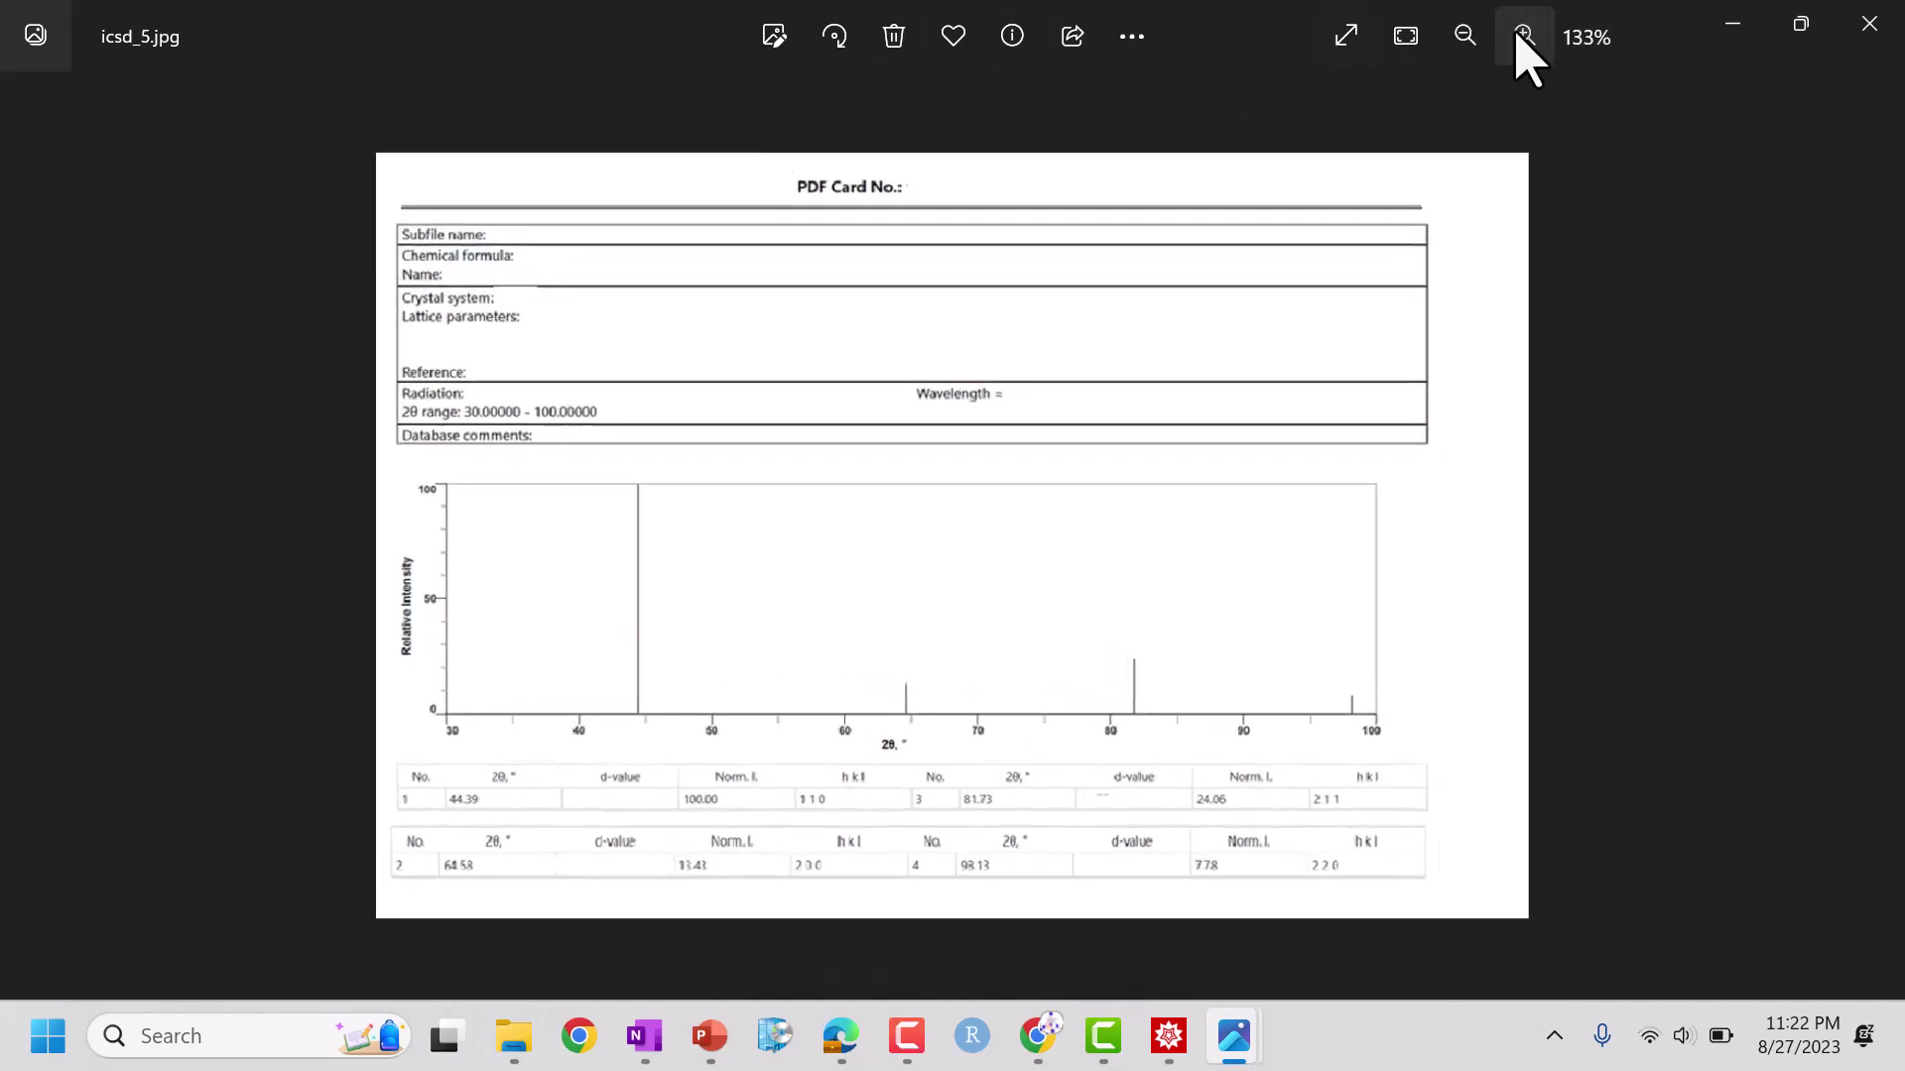
{"action": "left_click", "coordinate": [1523, 40]}
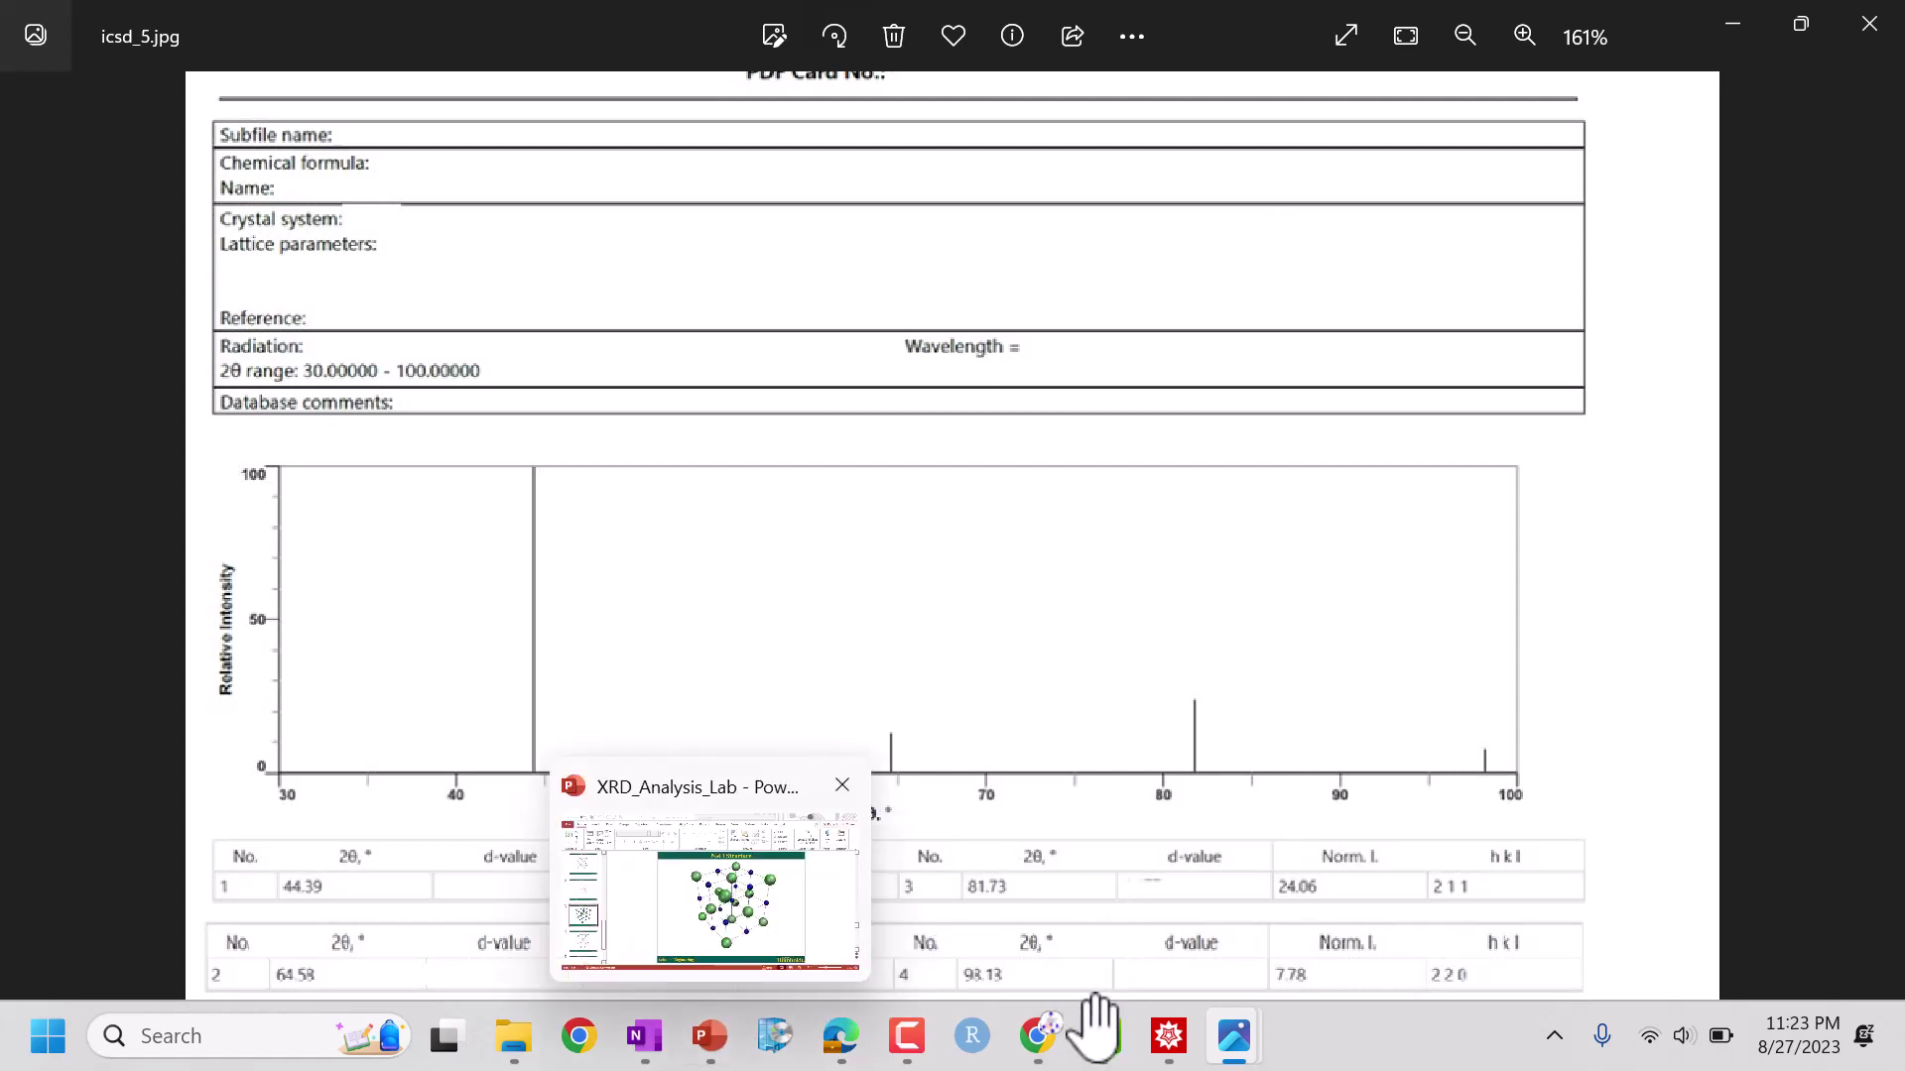
- Bring the XRD_Lab folder back and select the data file a
{"action": "mouse_move", "coordinate": [519, 1042]}
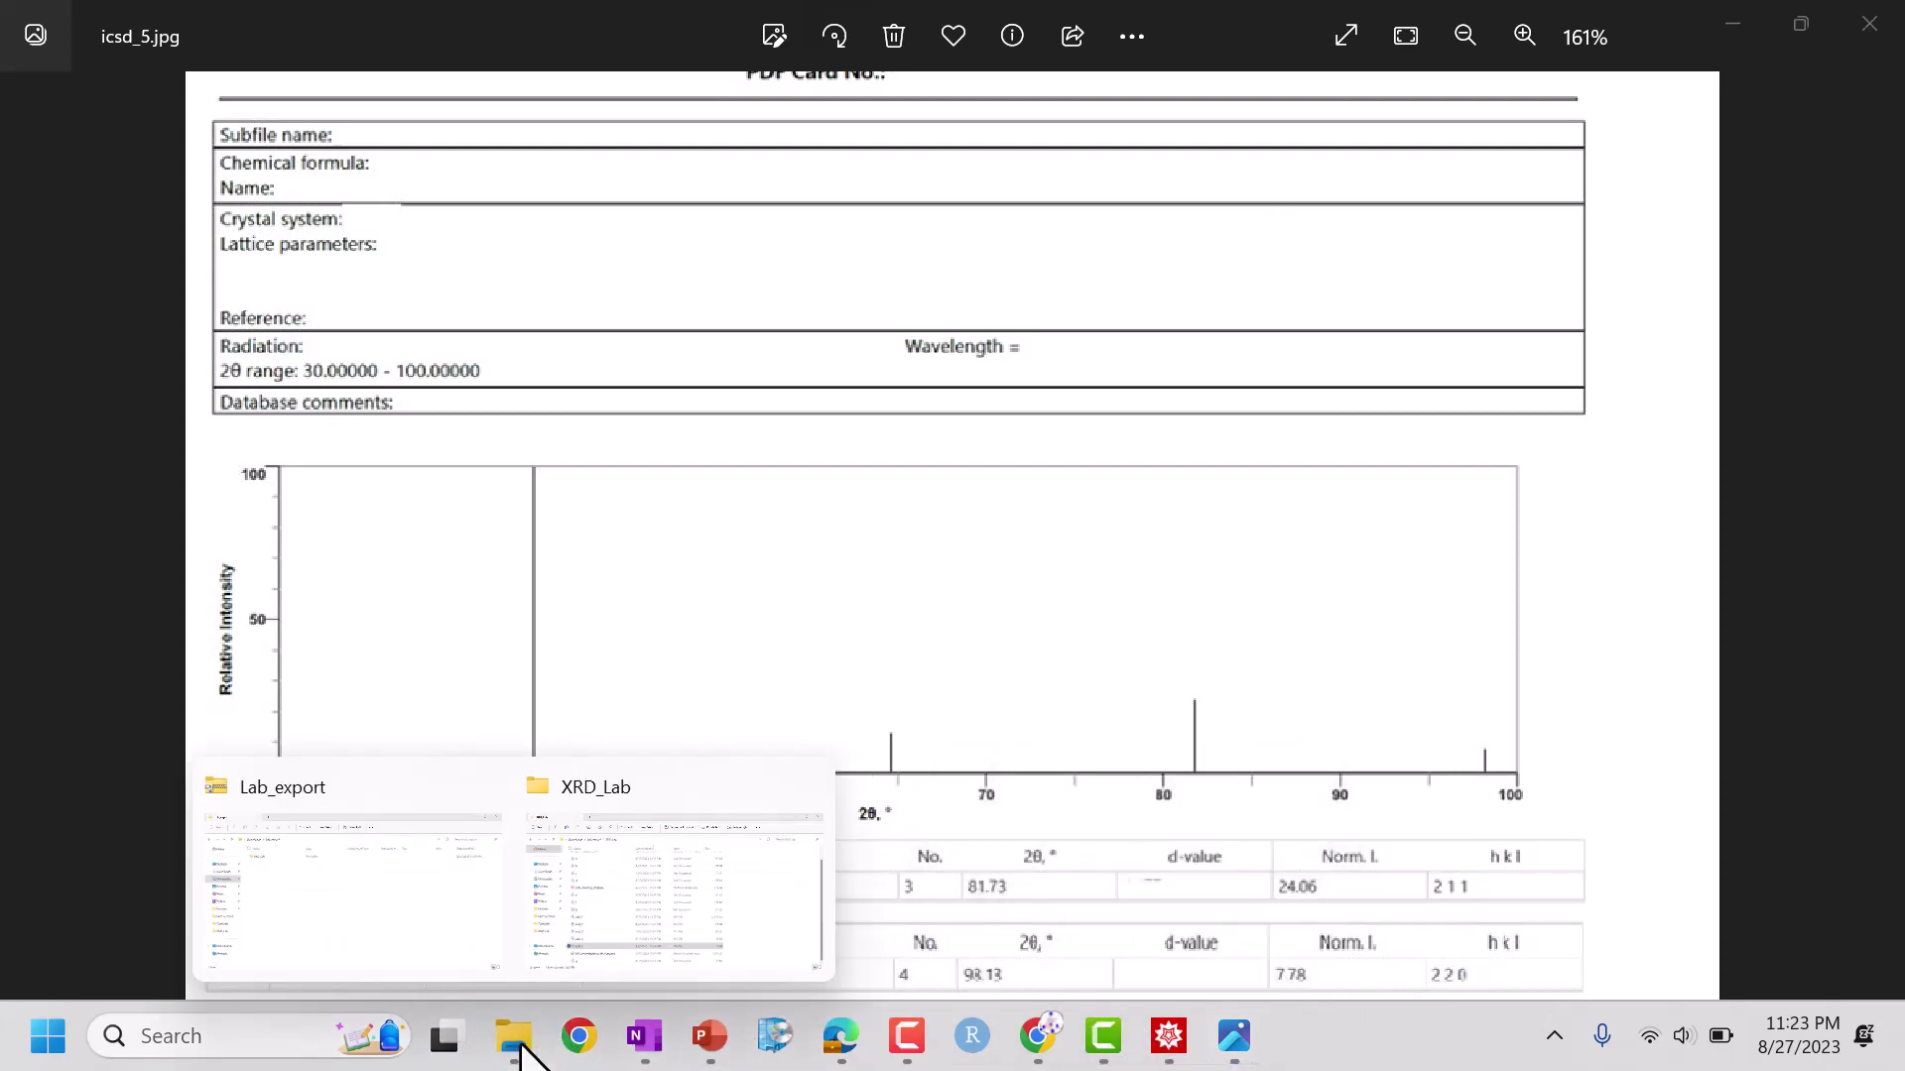
{"action": "left_click", "coordinate": [663, 858]}
{"action": "left_click", "coordinate": [436, 297]}
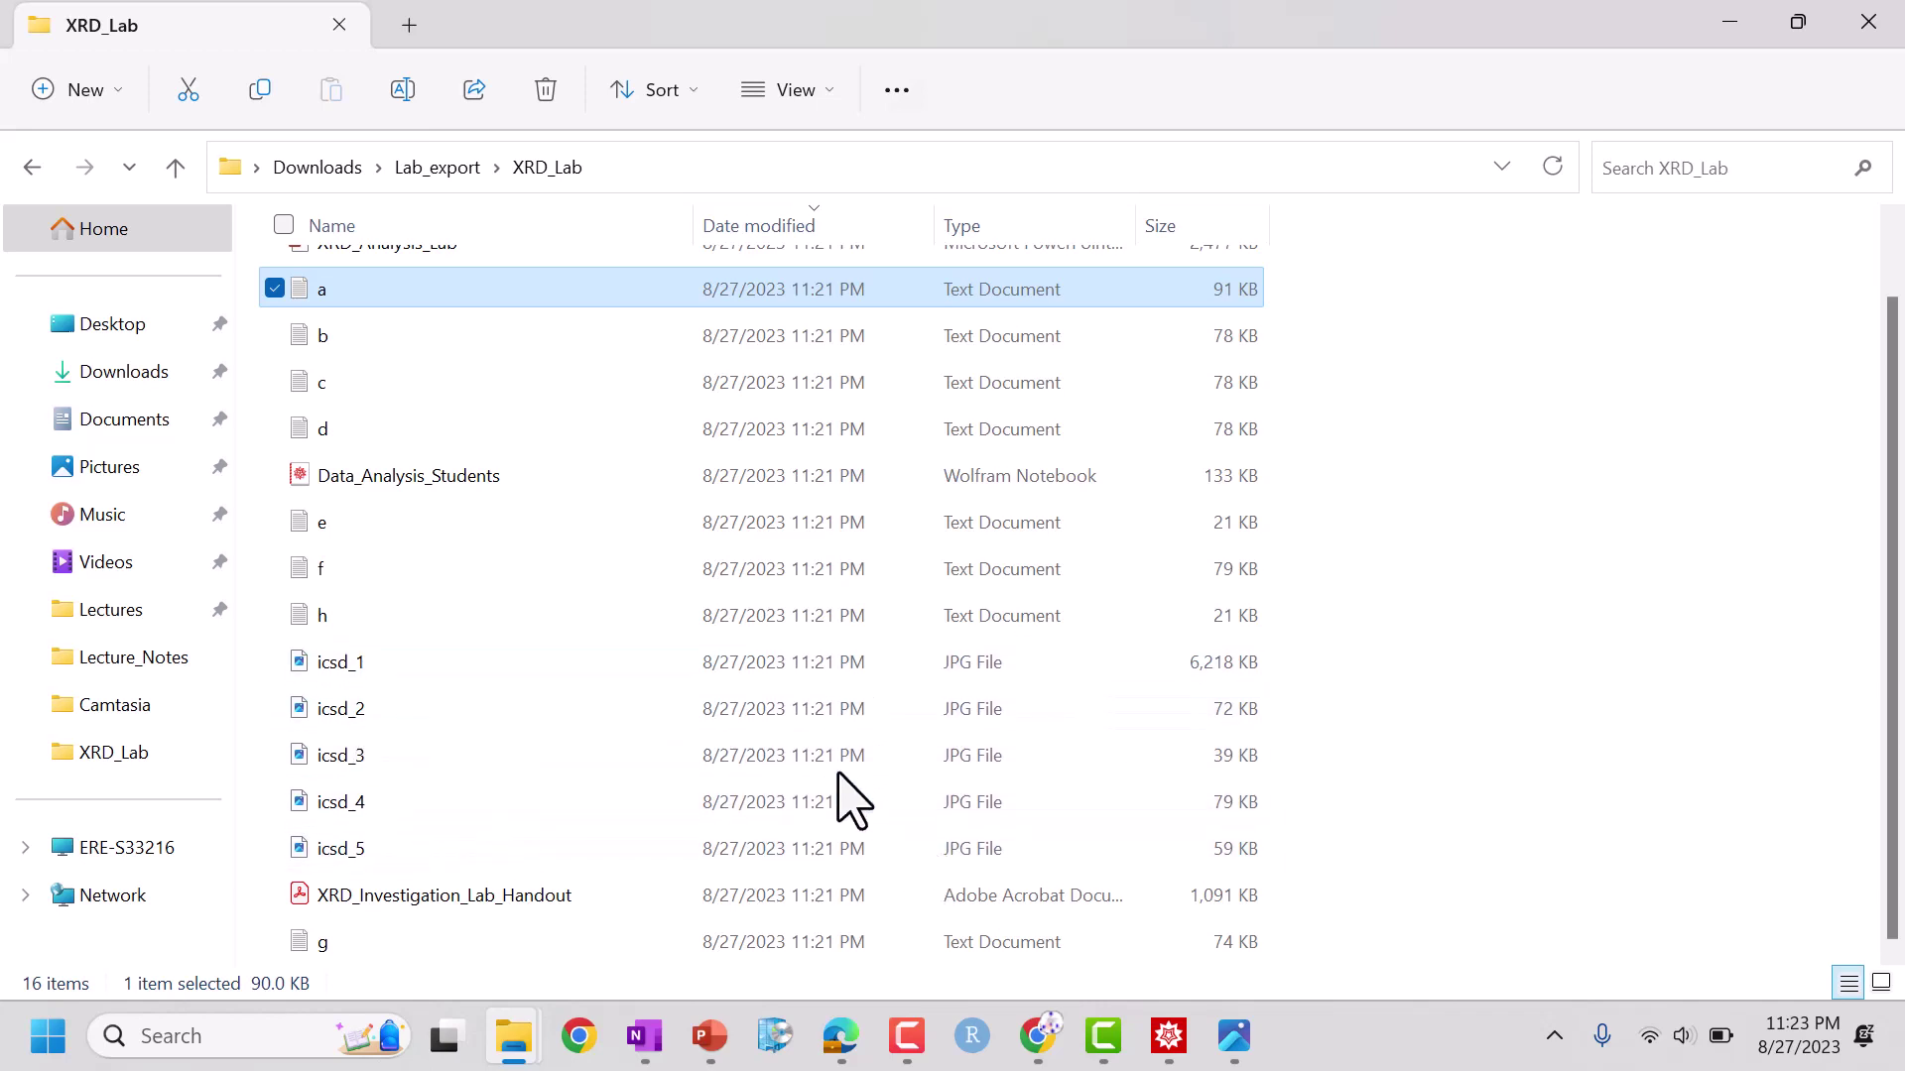
- Import XRD_Lab's a.txt as u1 and tabulate its first 20 rows of 2θ and intensity
{"action": "left_click", "coordinate": [1169, 1037]}
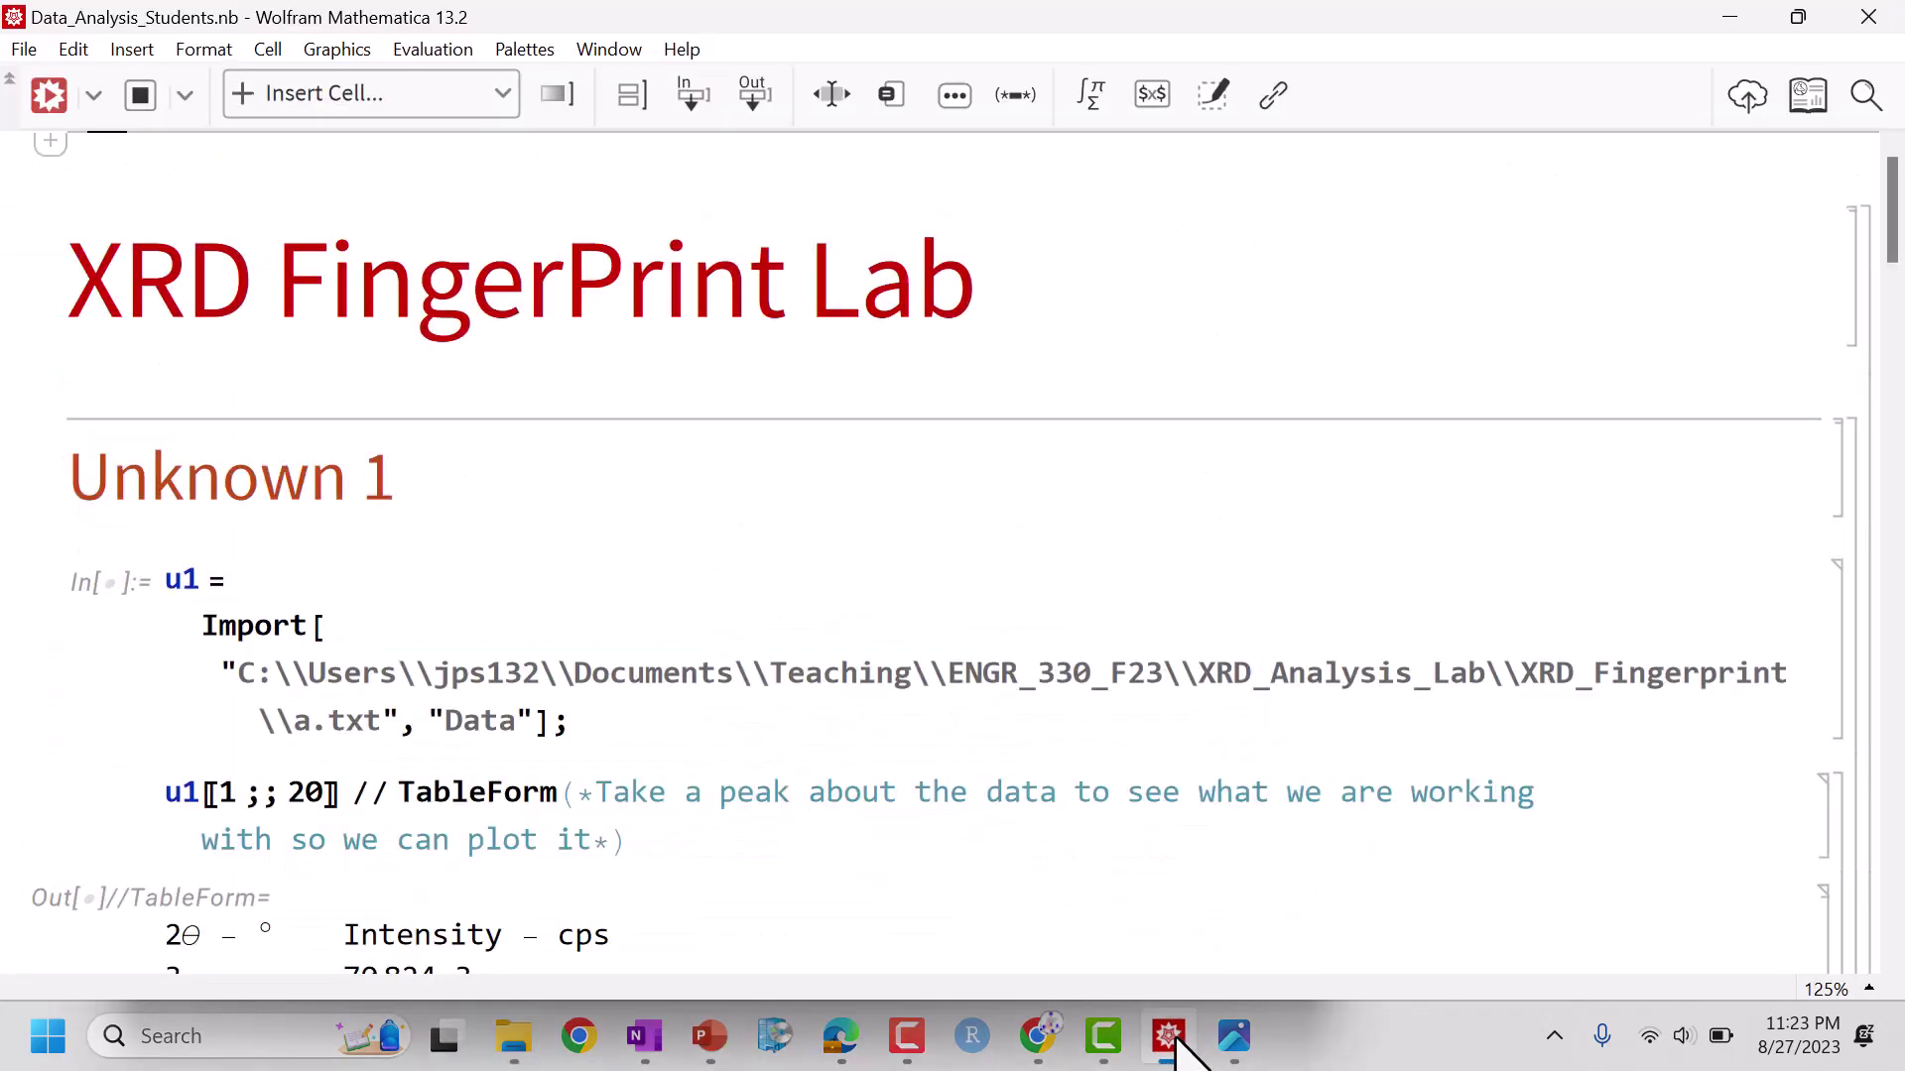
{"action": "double_click", "coordinate": [462, 658]}
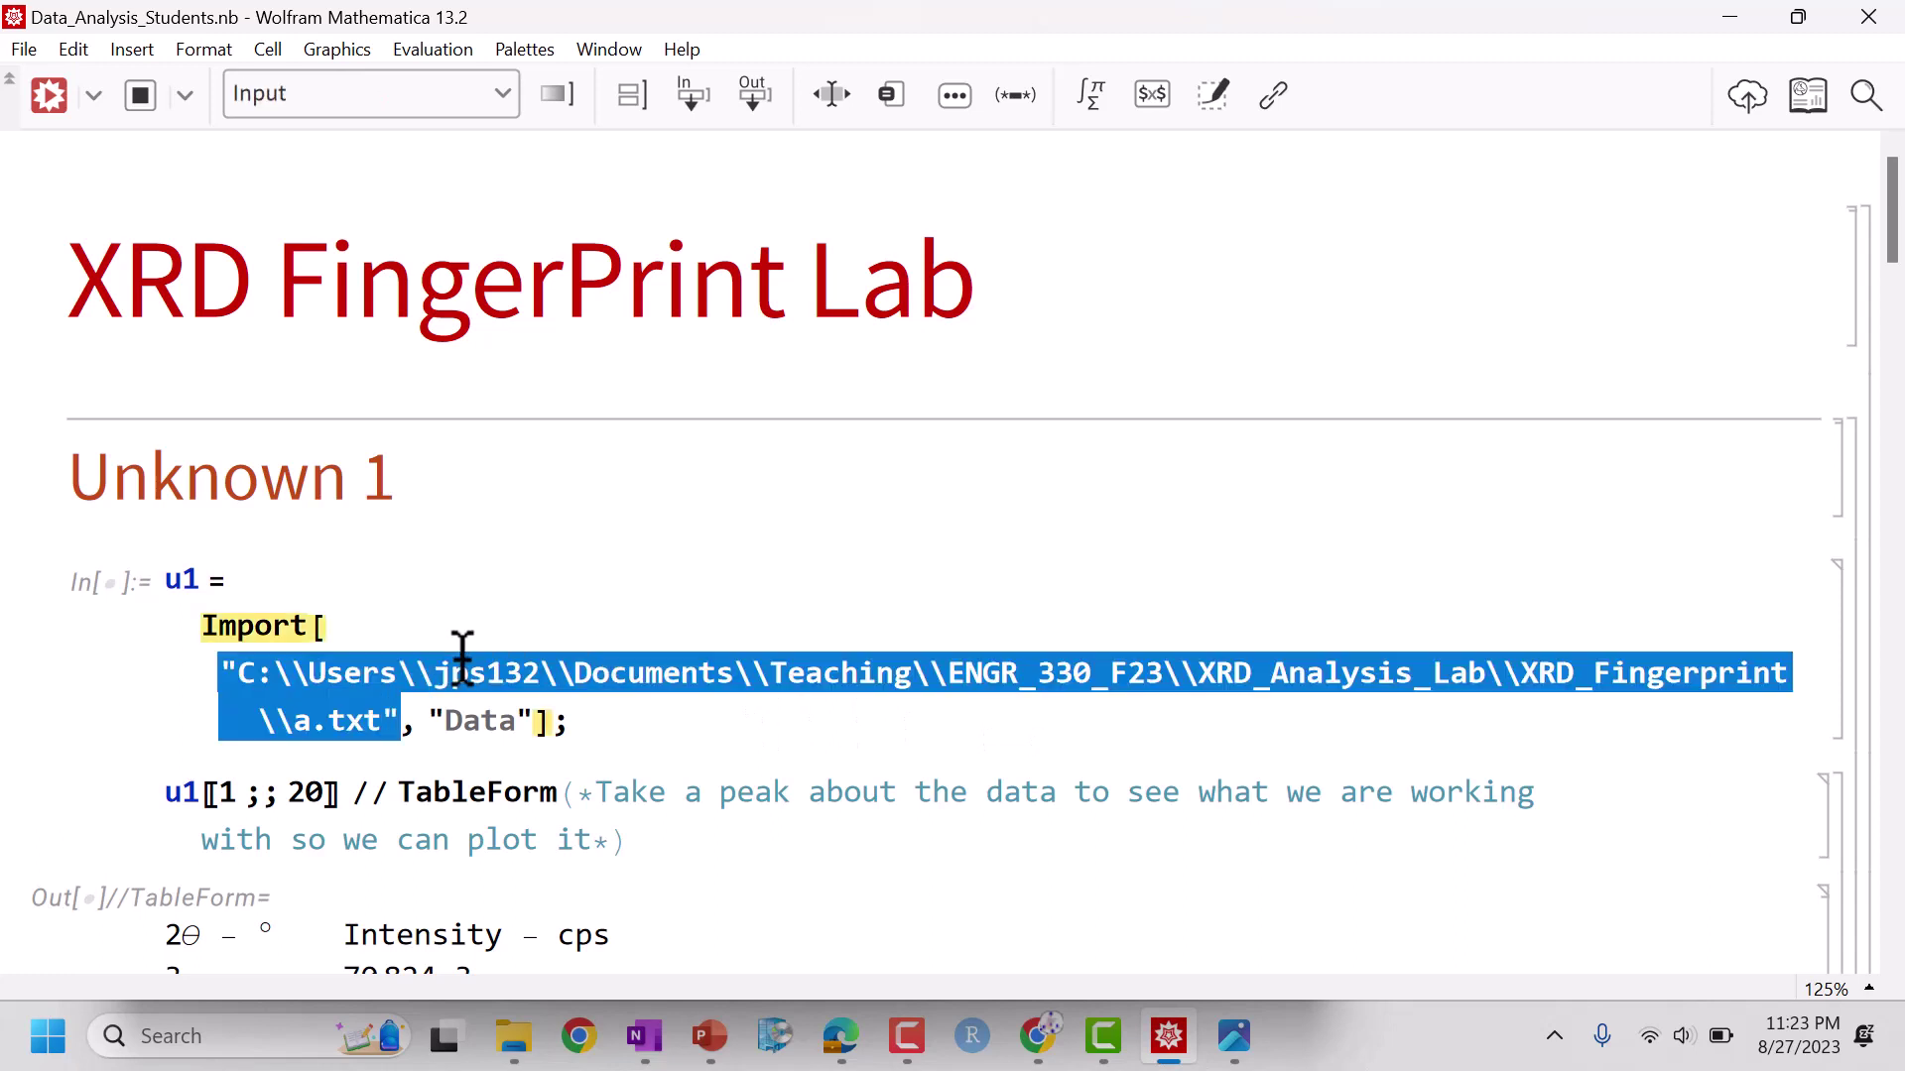
{"action": "type", "text": "\"C:\\\\Users\\\\jps132\\\\Downloads\\\\Lab_export\\\\XRD_Lab\\\\a.txt\""}
{"action": "mouse_move", "coordinate": [462, 658]}
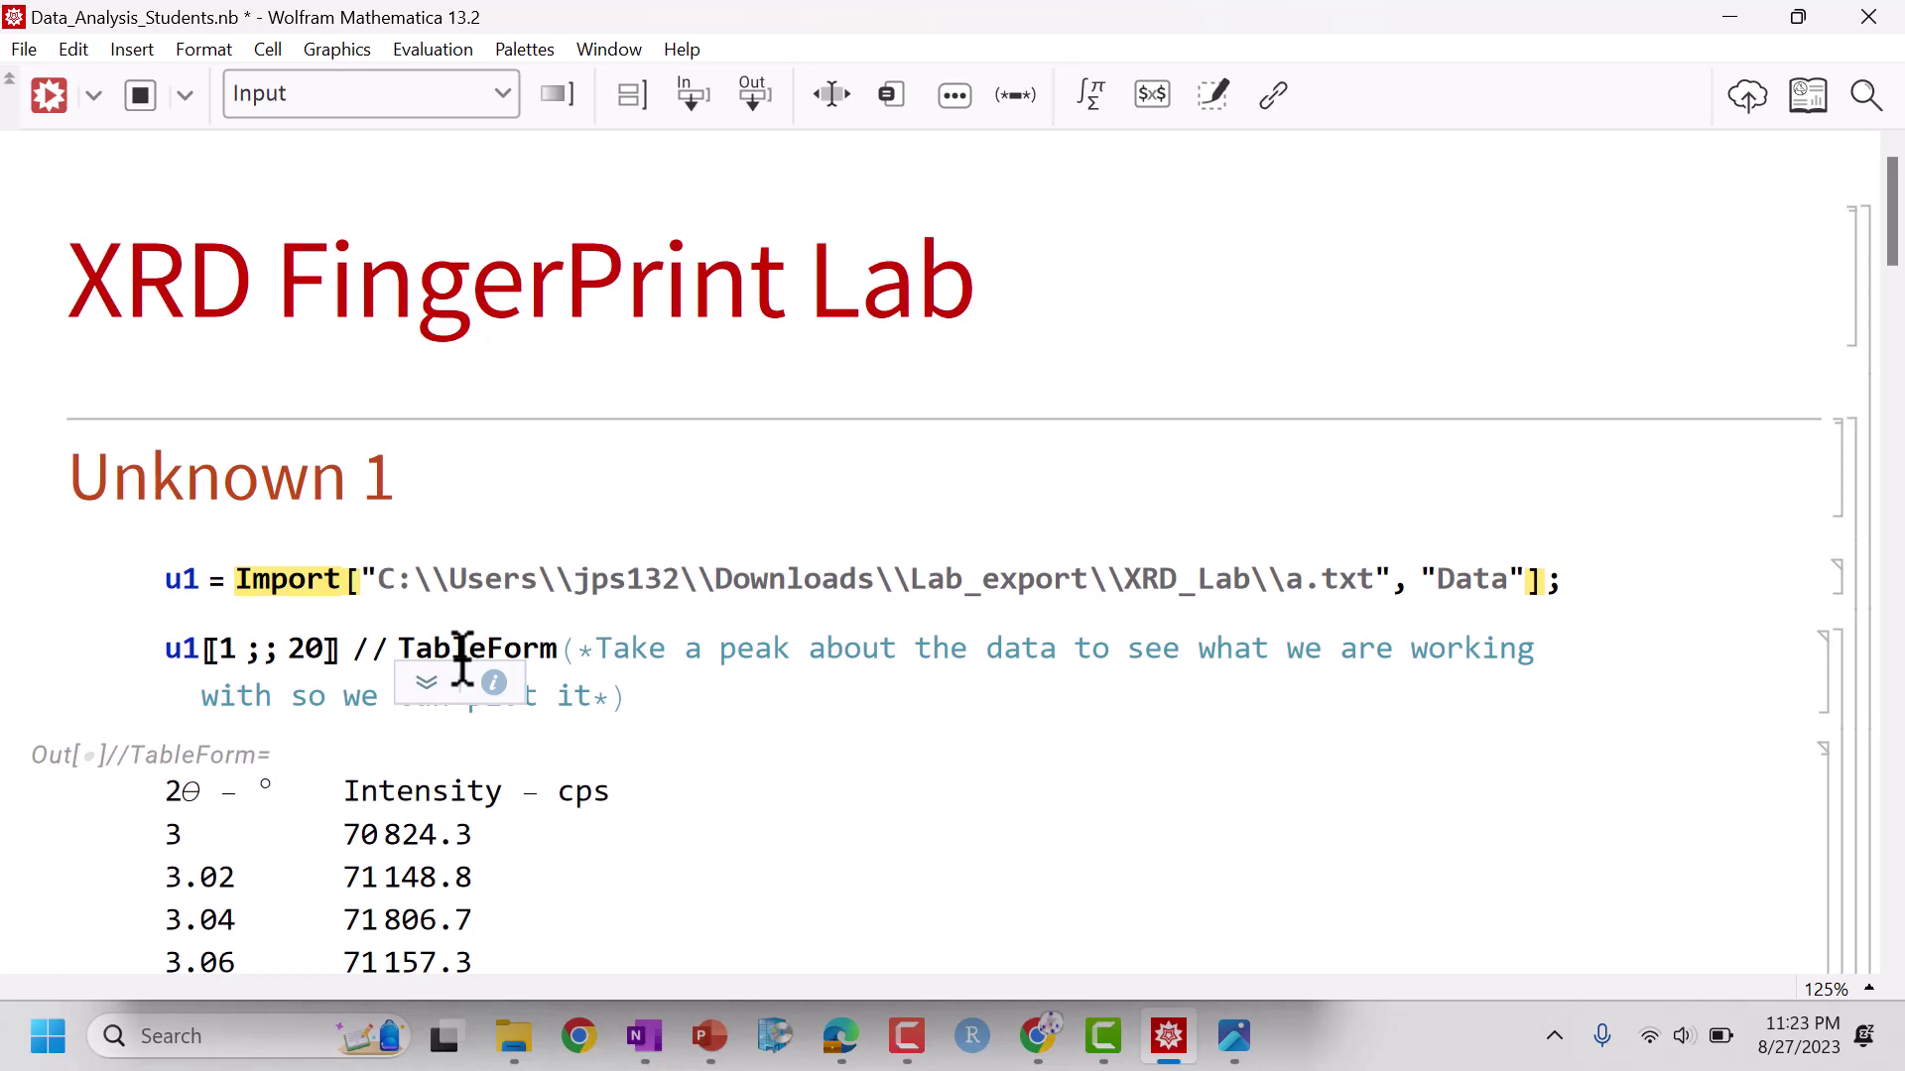
{"action": "key", "text": "shift+Return"}
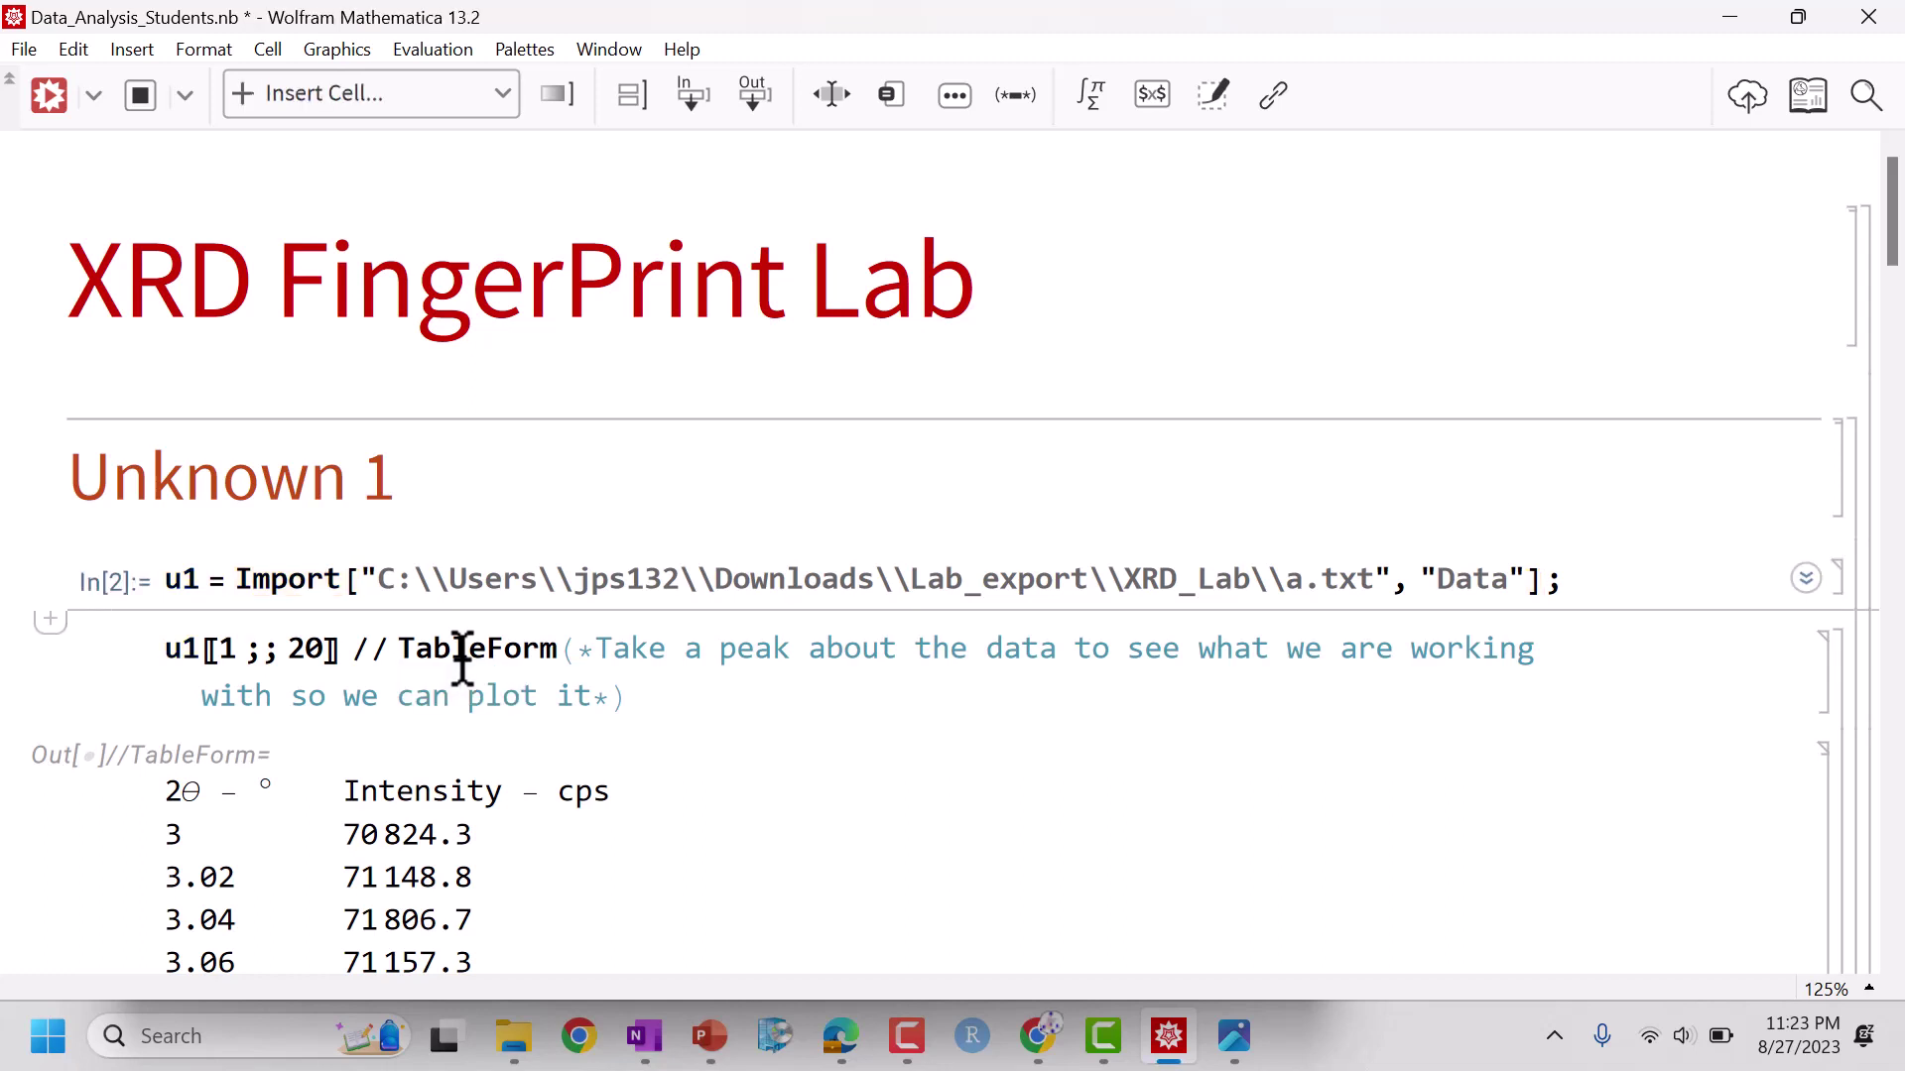
{"action": "left_click", "coordinate": [462, 658]}
{"action": "key", "text": "shift+Return"}
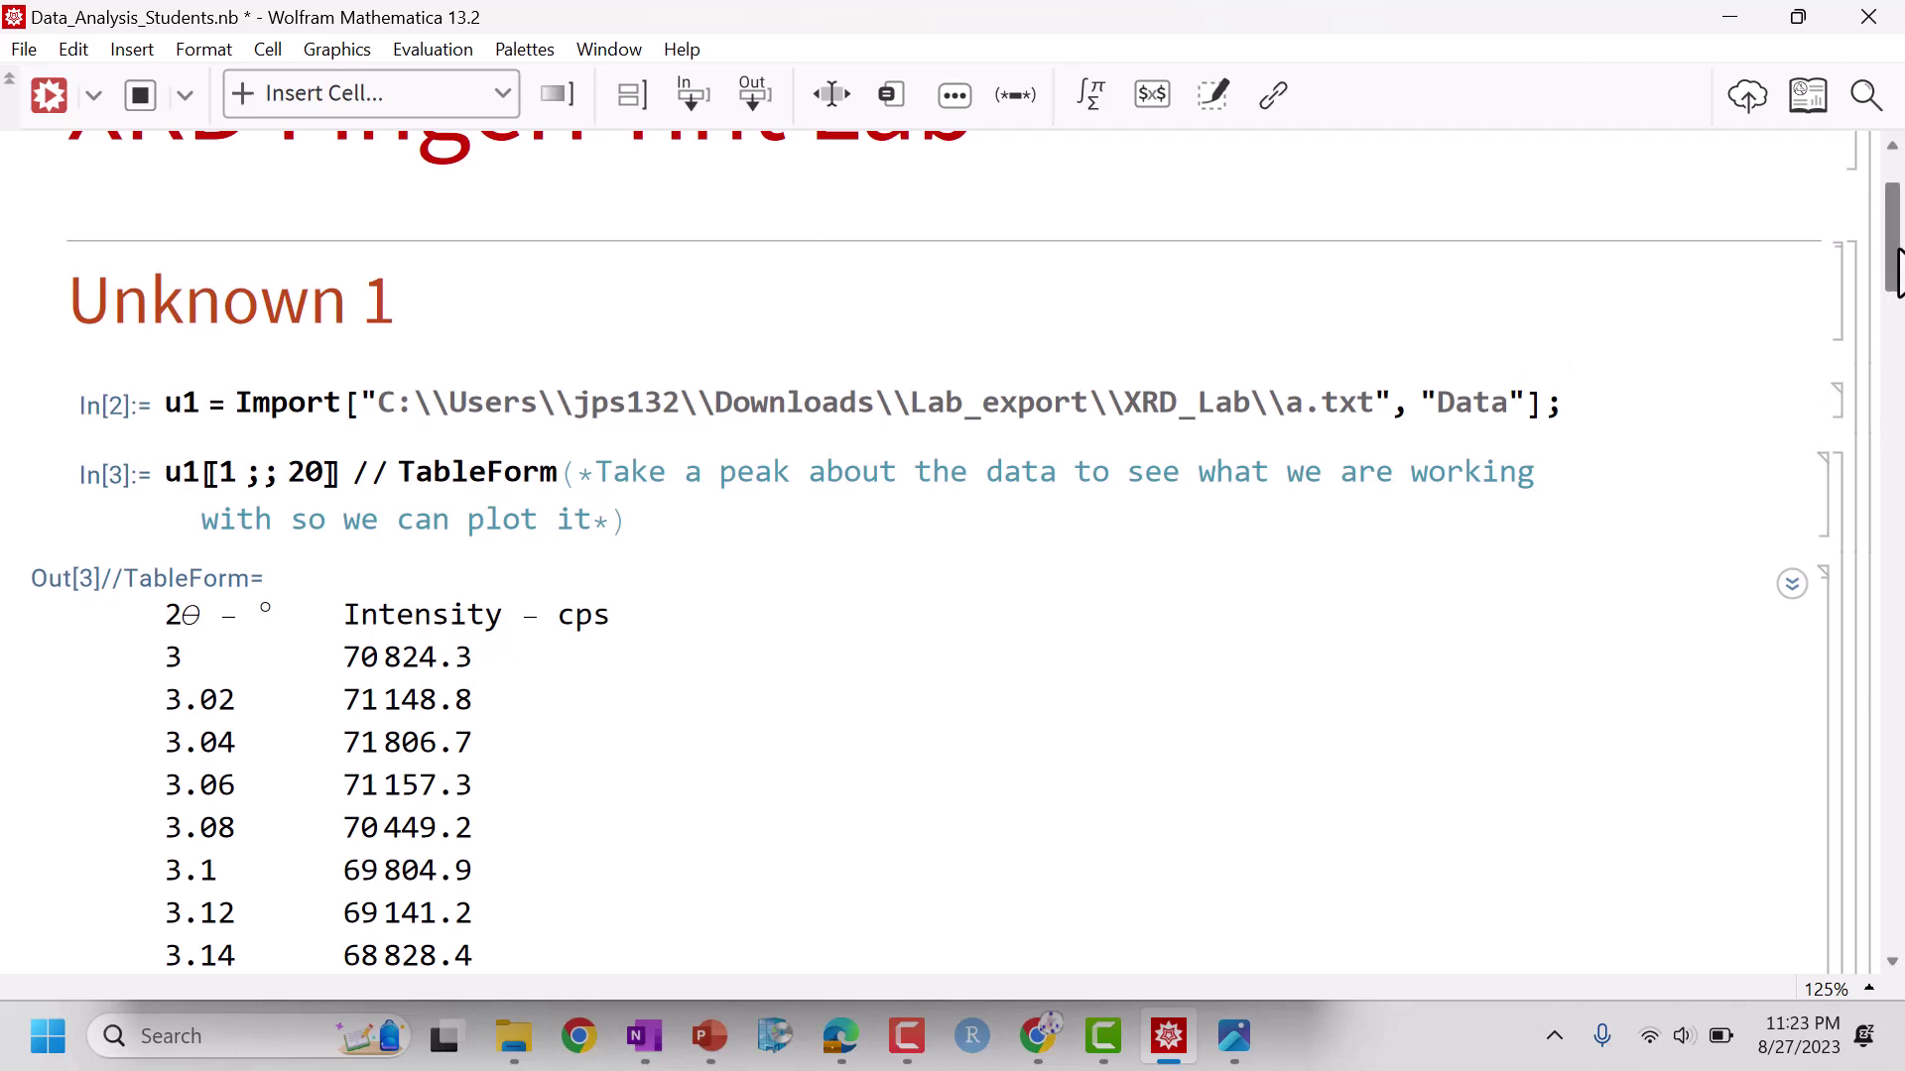
{"action": "left_click_drag", "start_coordinate": [1898, 268], "coordinate": [1898, 307]}
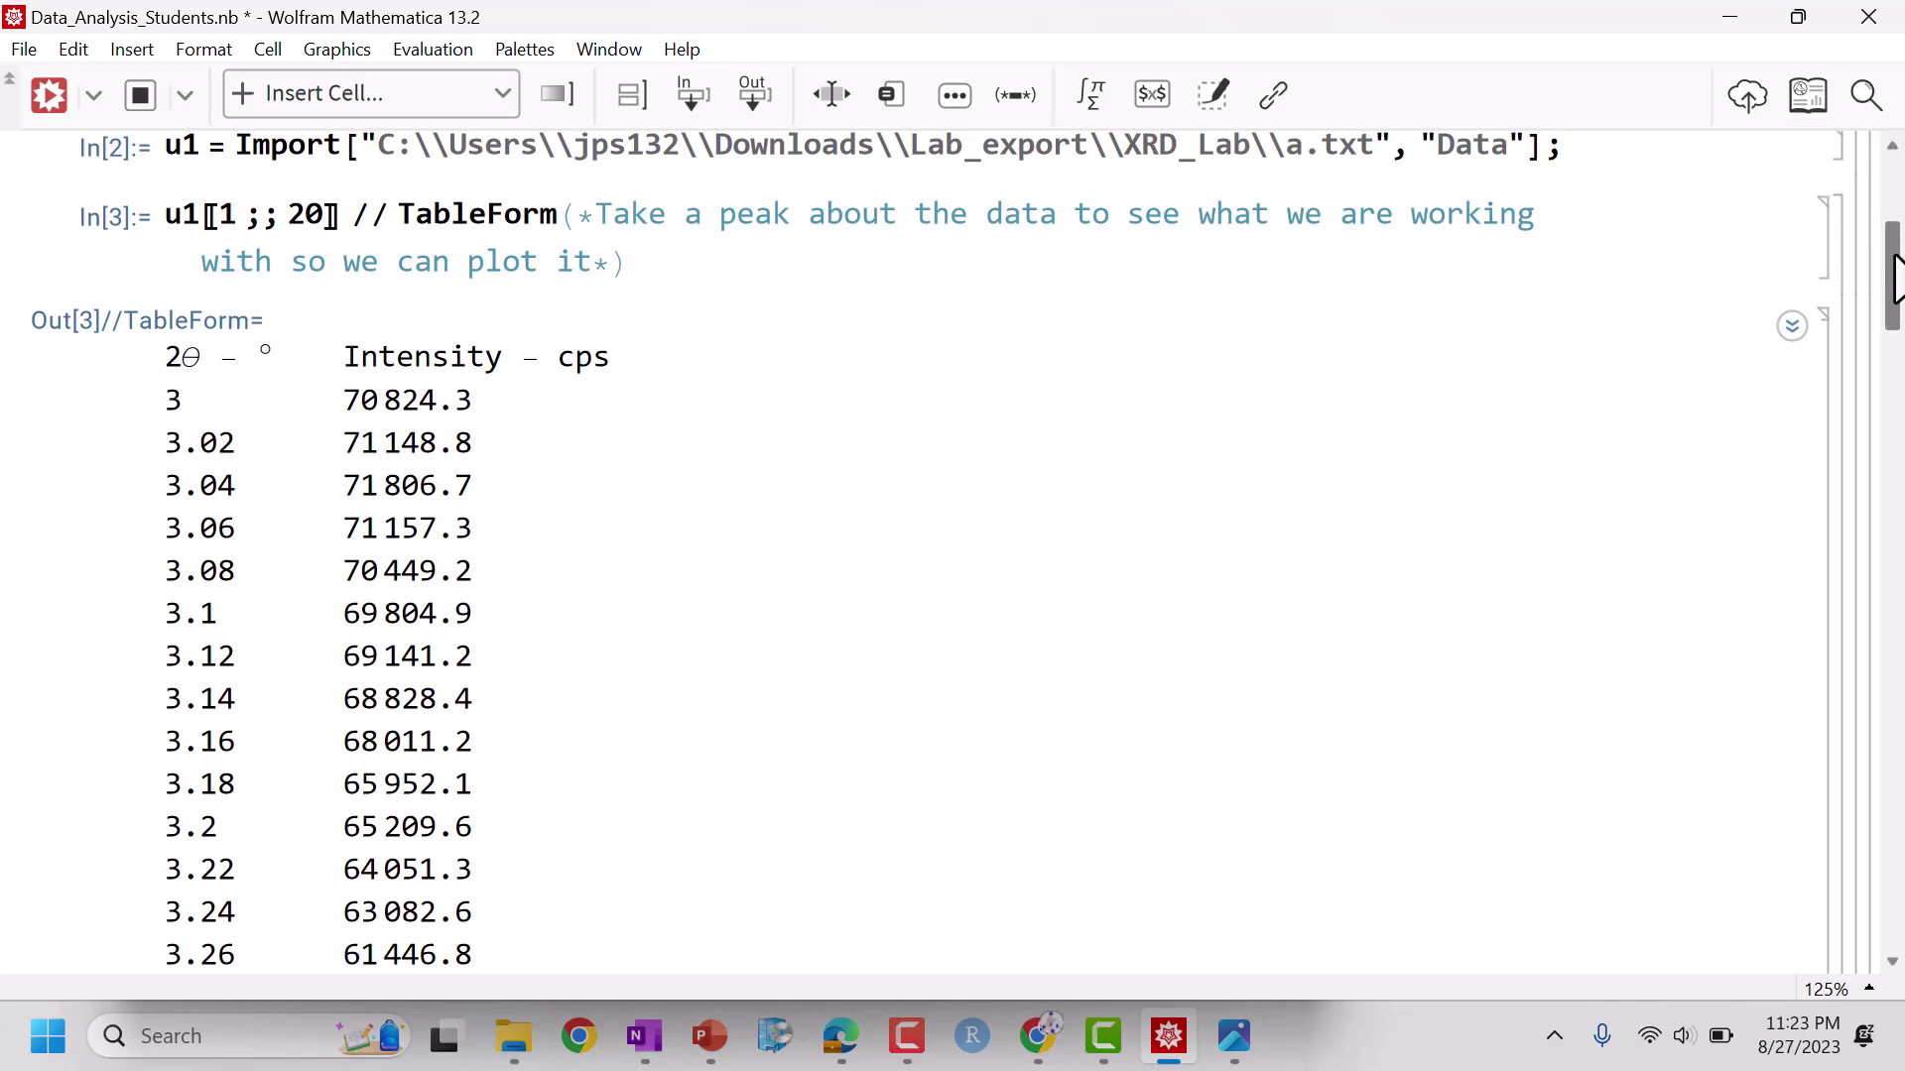
- Plot a.txt with ListLinePlot, showing the tallest peak near 44° 2θ at about 145,000 cps
{"action": "left_click_drag", "start_coordinate": [1892, 255], "coordinate": [1895, 372]}
{"action": "left_click", "coordinate": [659, 595]}
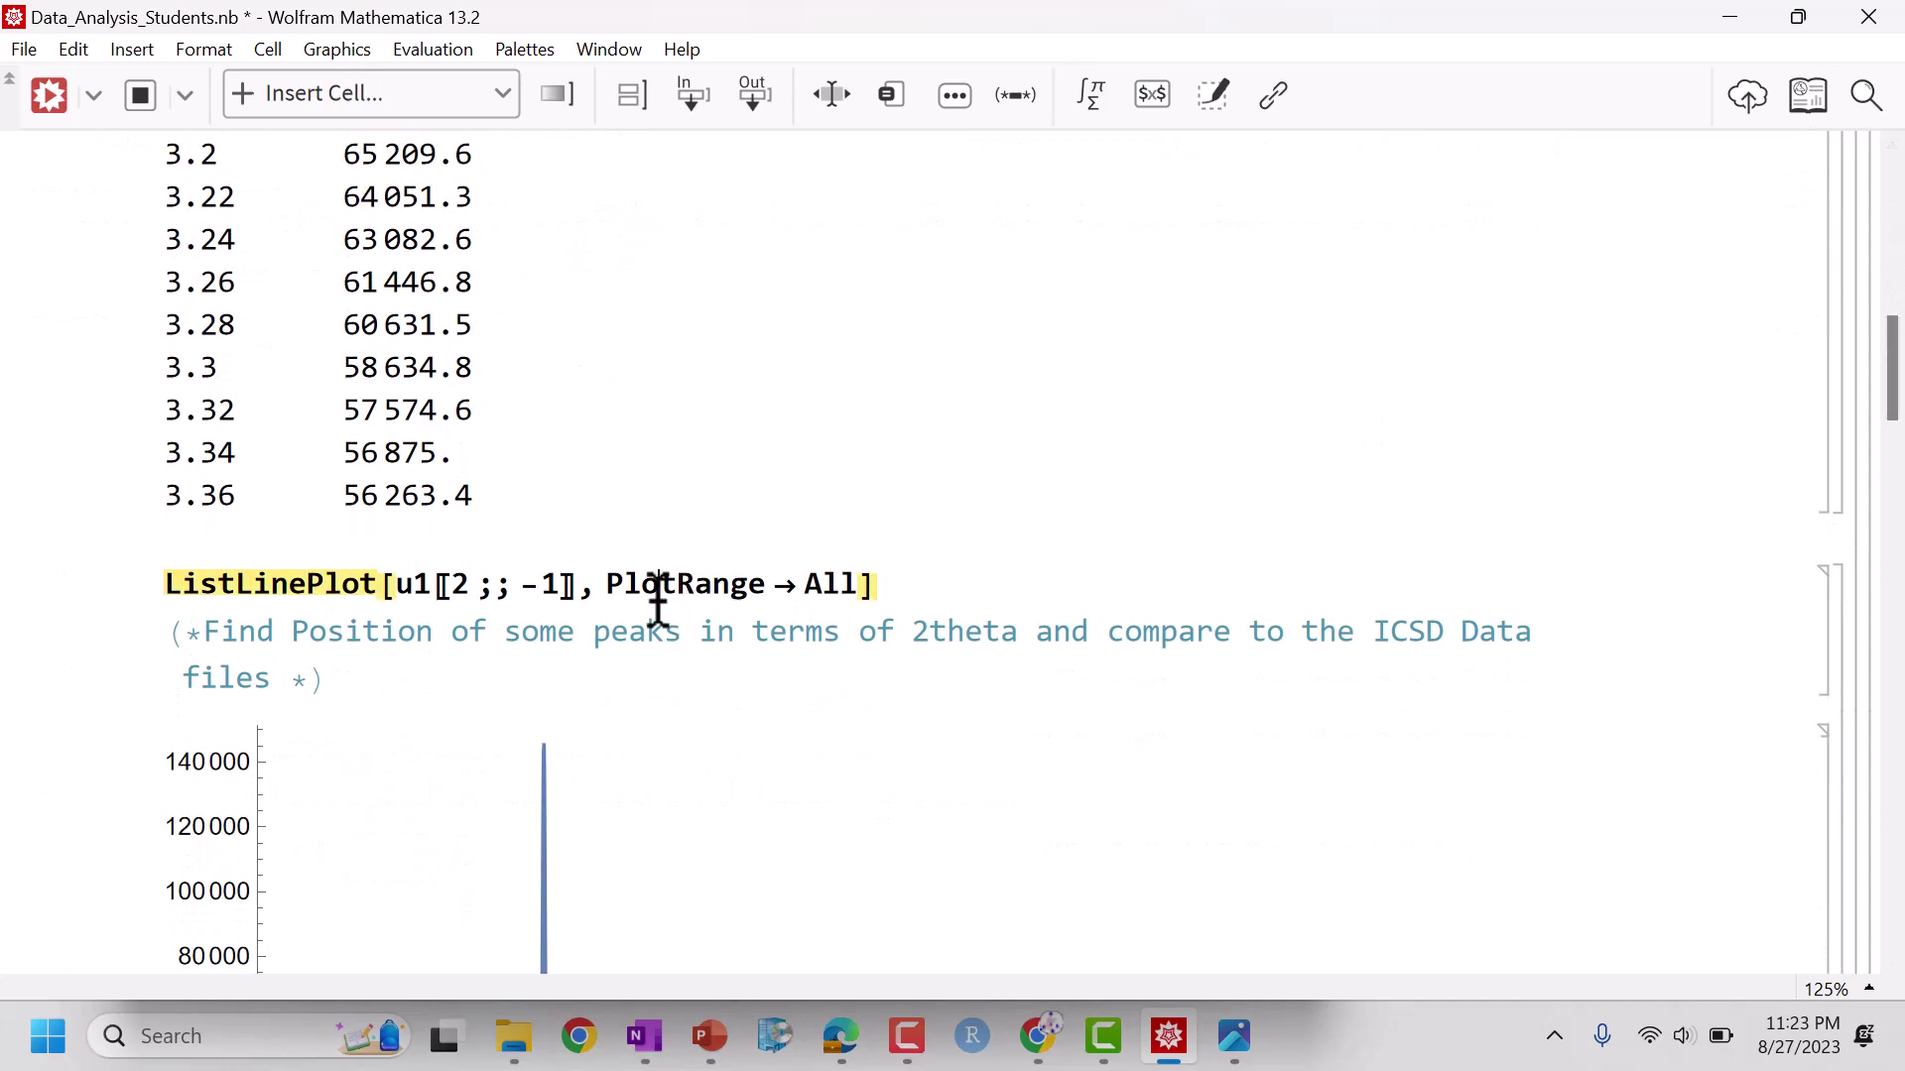
{"action": "key", "text": "shift+Return"}
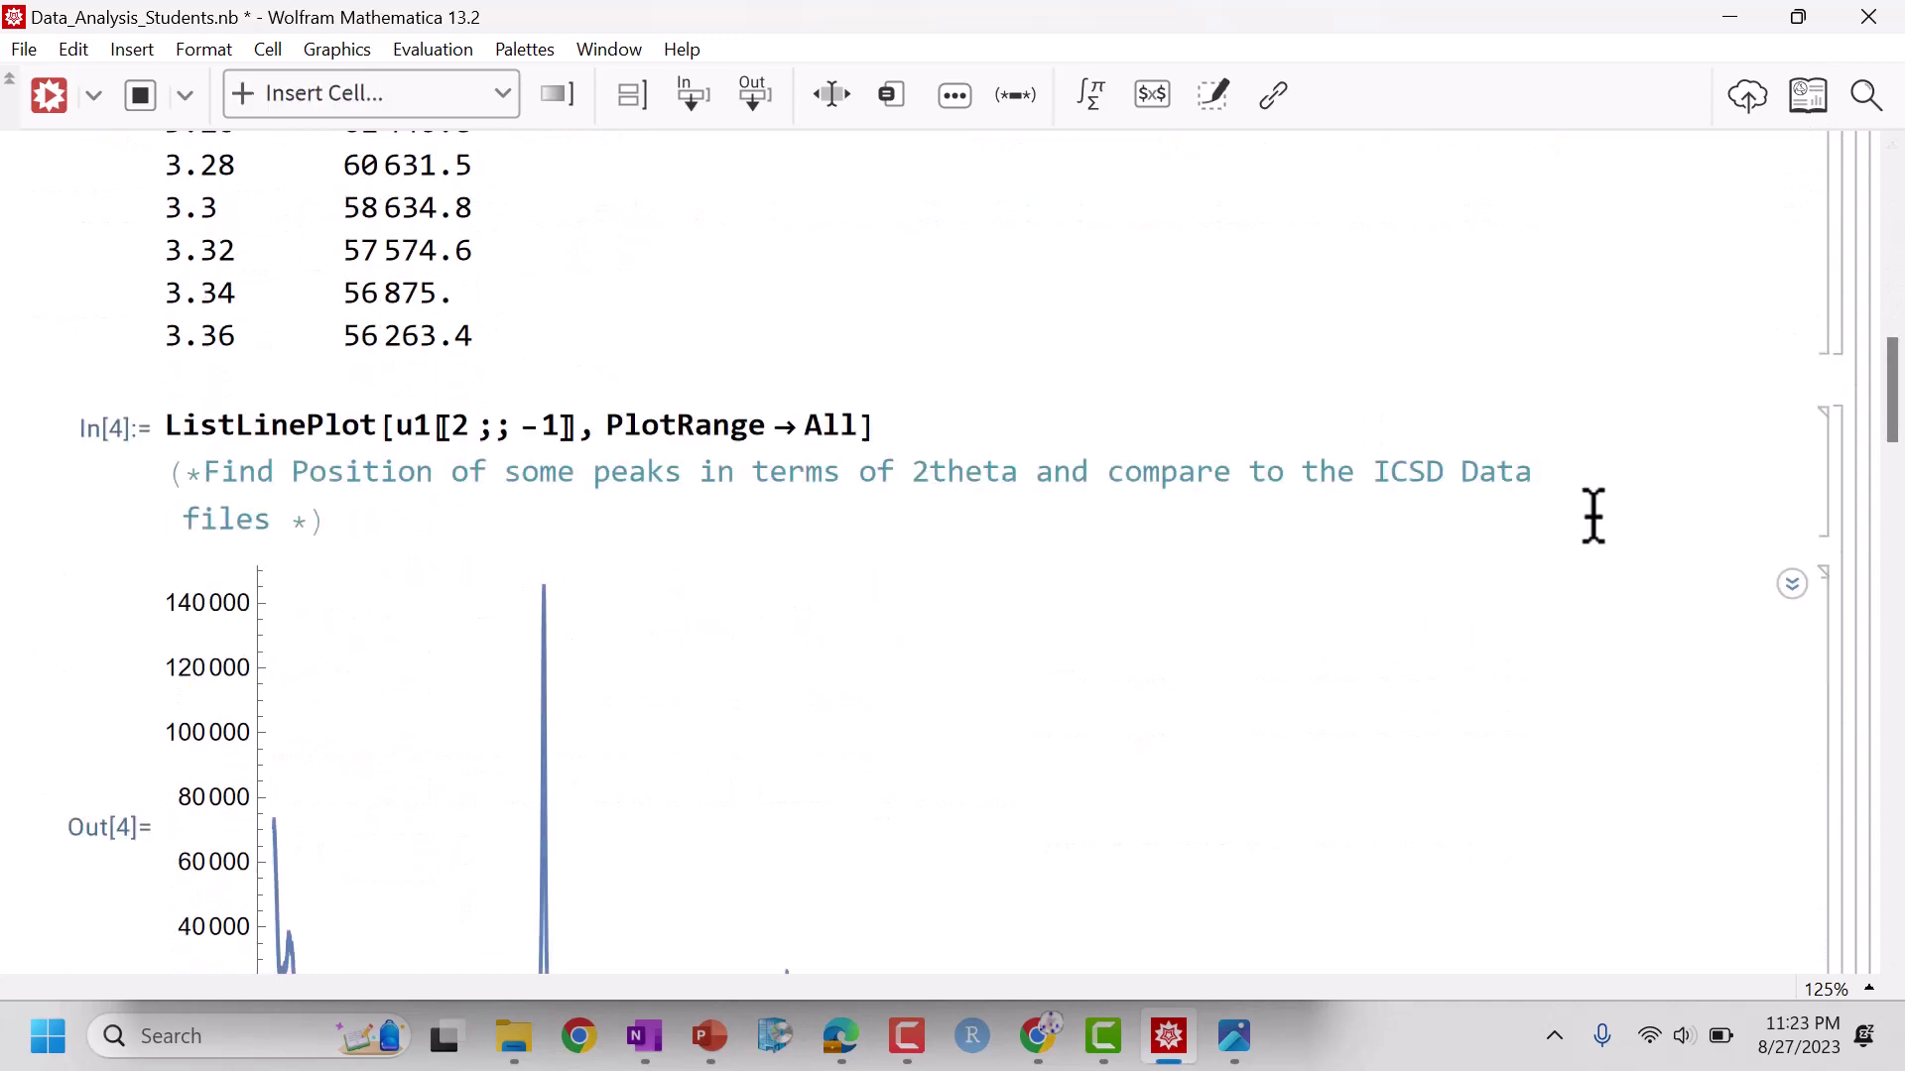
{"action": "left_click_drag", "start_coordinate": [1891, 413], "coordinate": [1898, 459]}
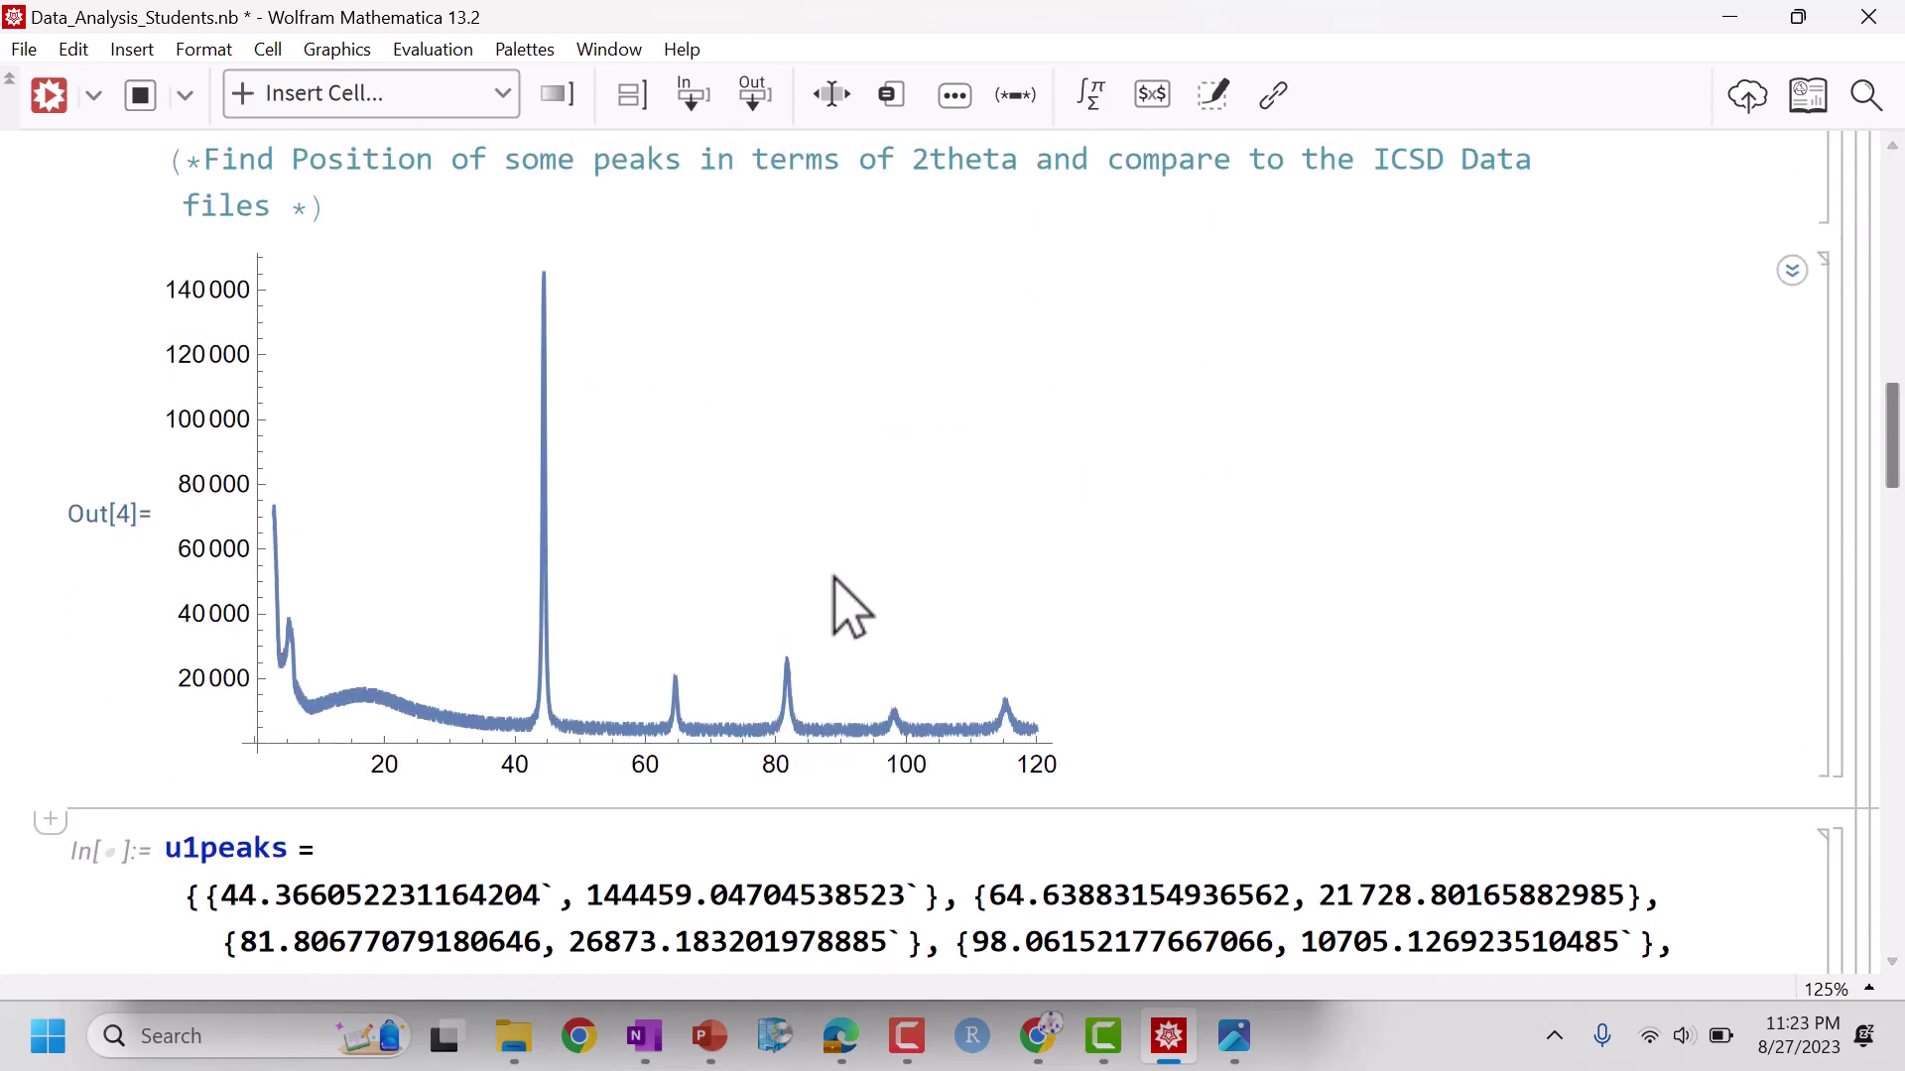
- Use Get Coordinates to mark the plot's peaks near 44°, 64°, 82° and 98°
{"action": "left_click", "coordinate": [625, 499]}
{"action": "right_click", "coordinate": [628, 506]}
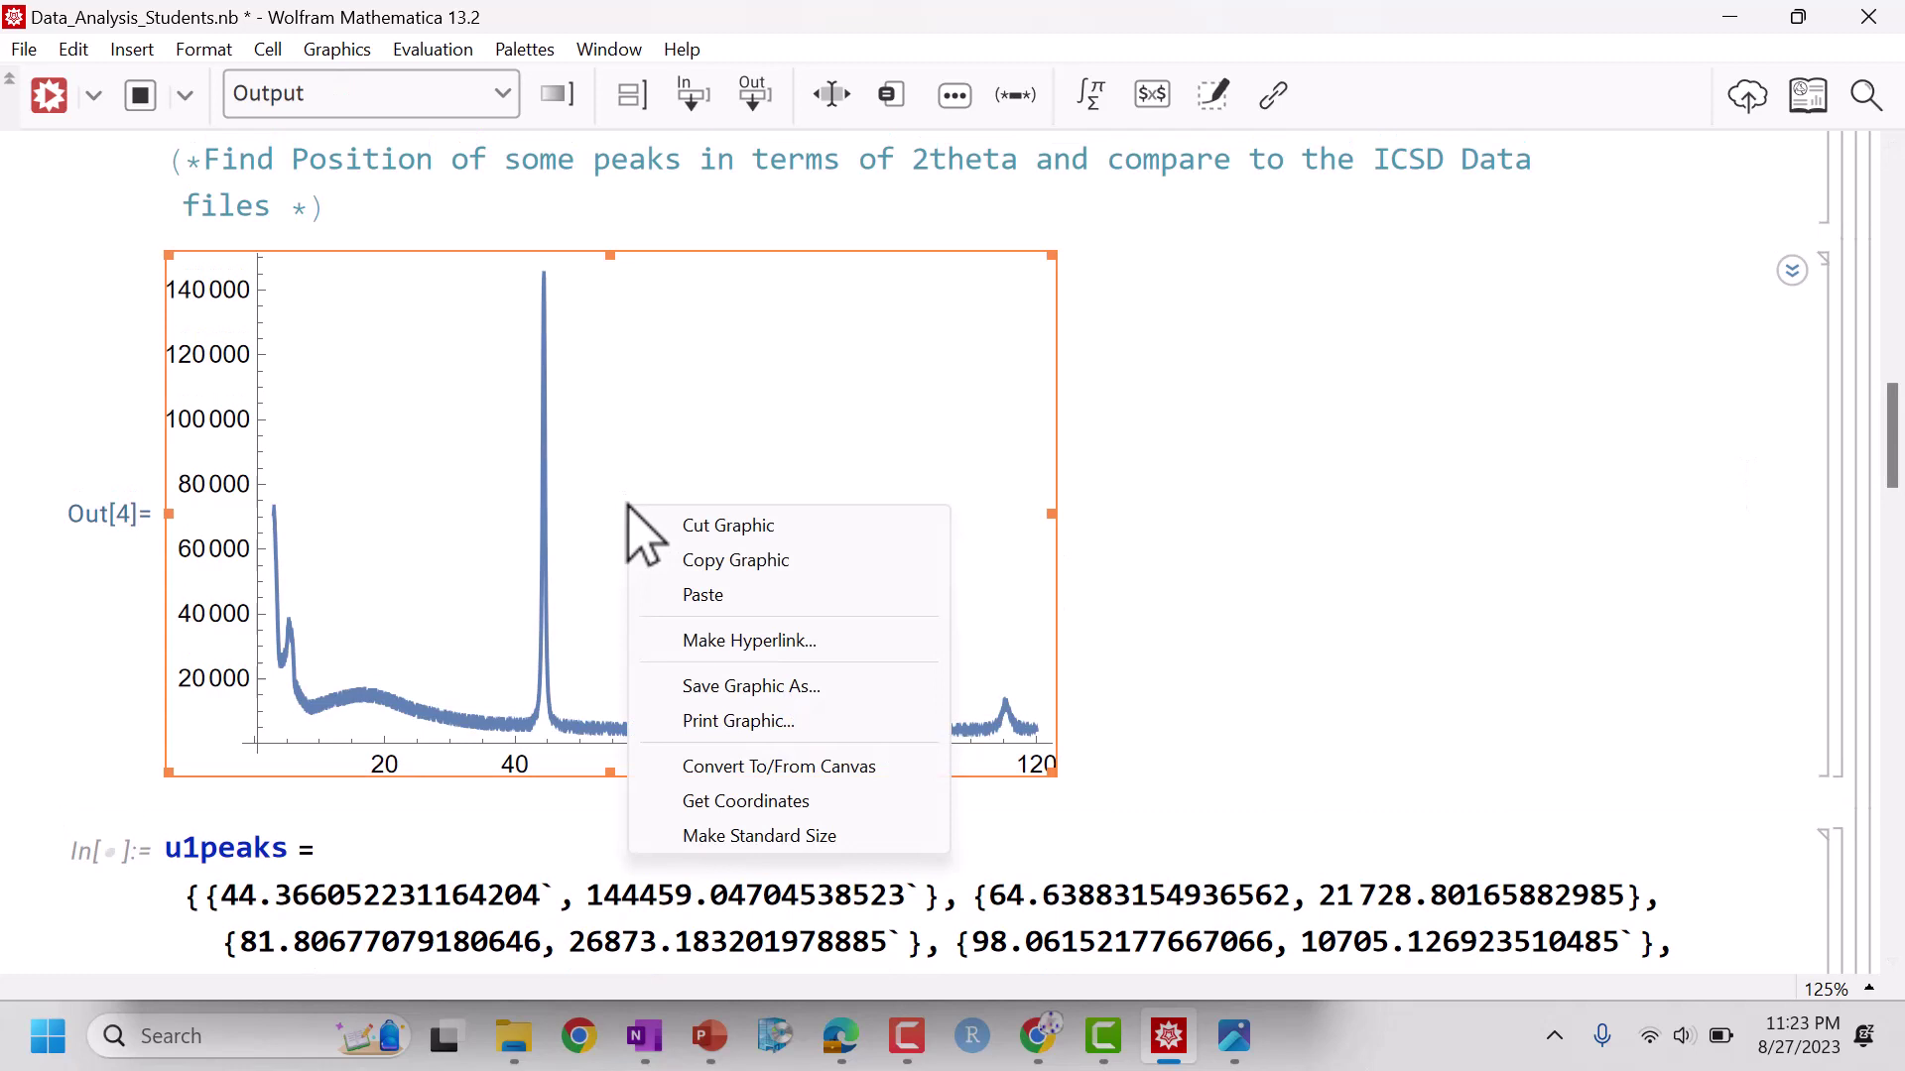
{"action": "left_click", "coordinate": [746, 800]}
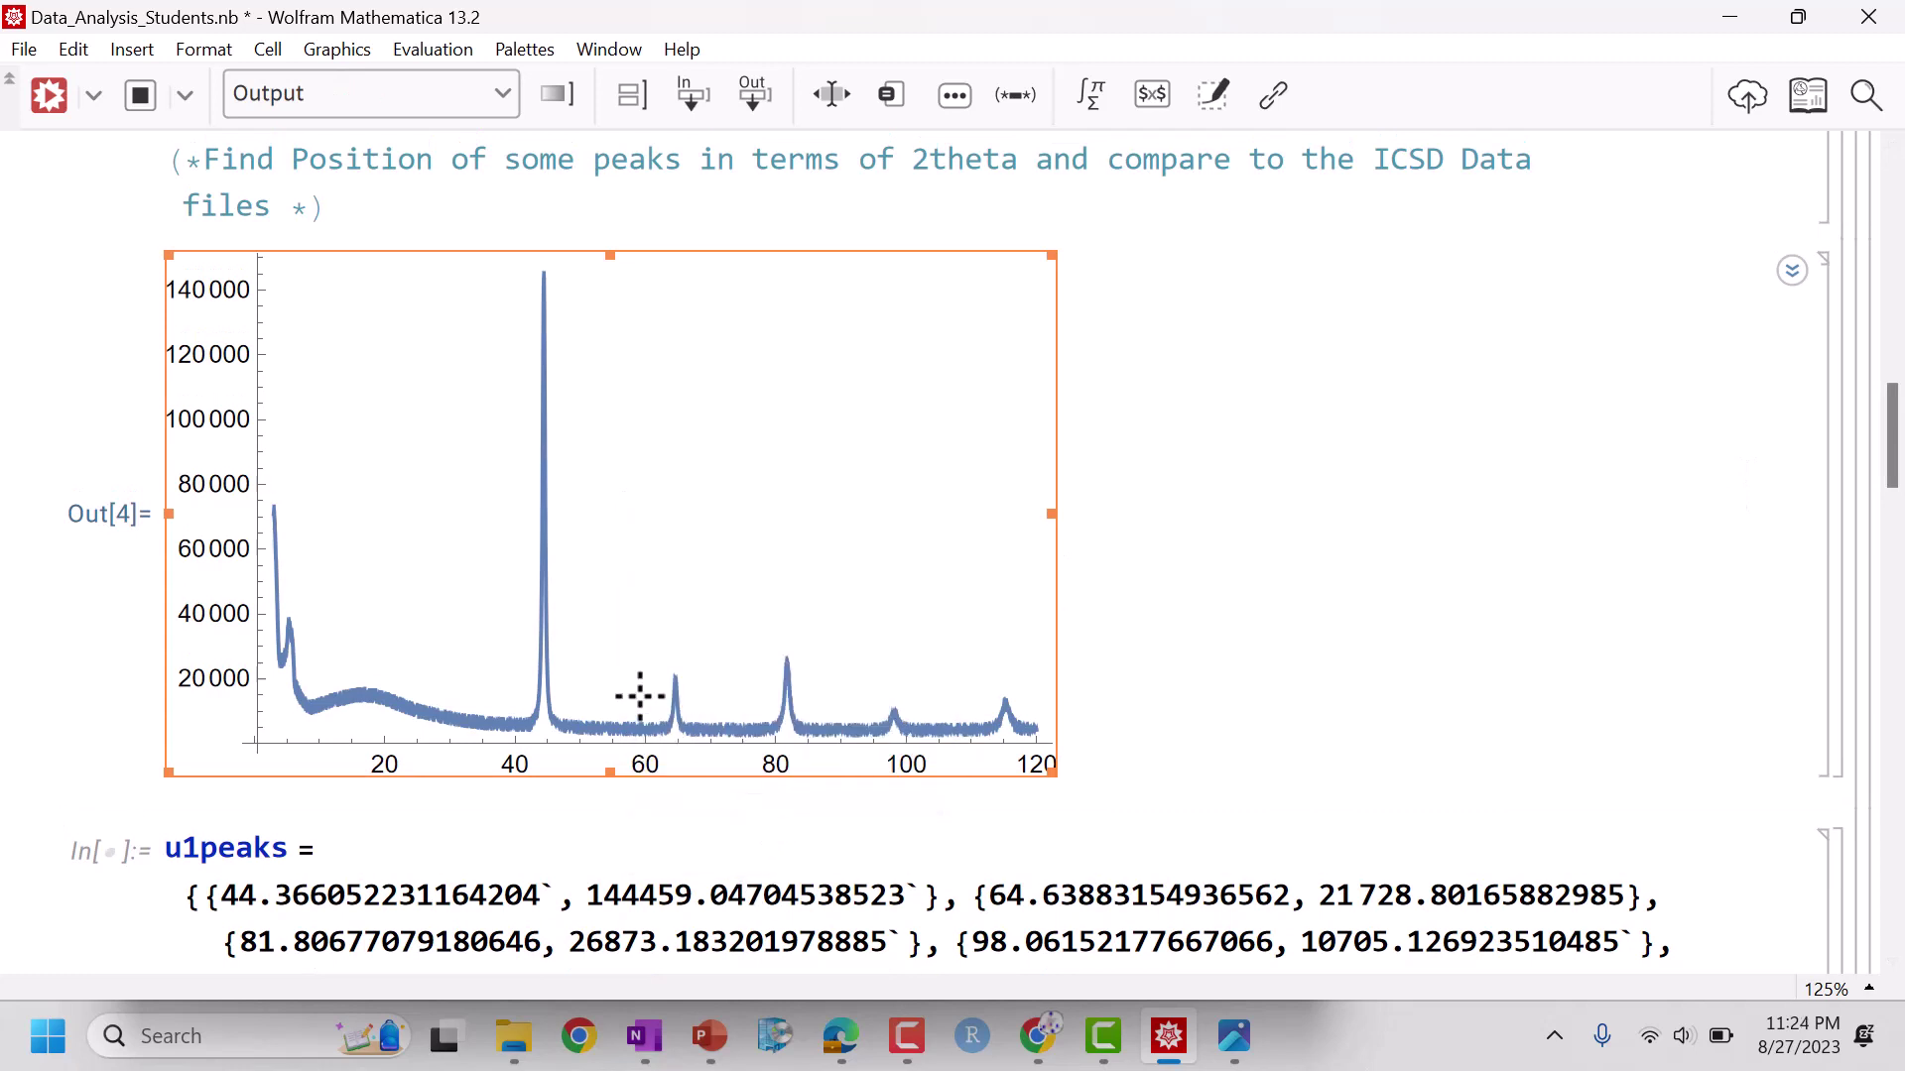
{"action": "left_click", "coordinate": [543, 696]}
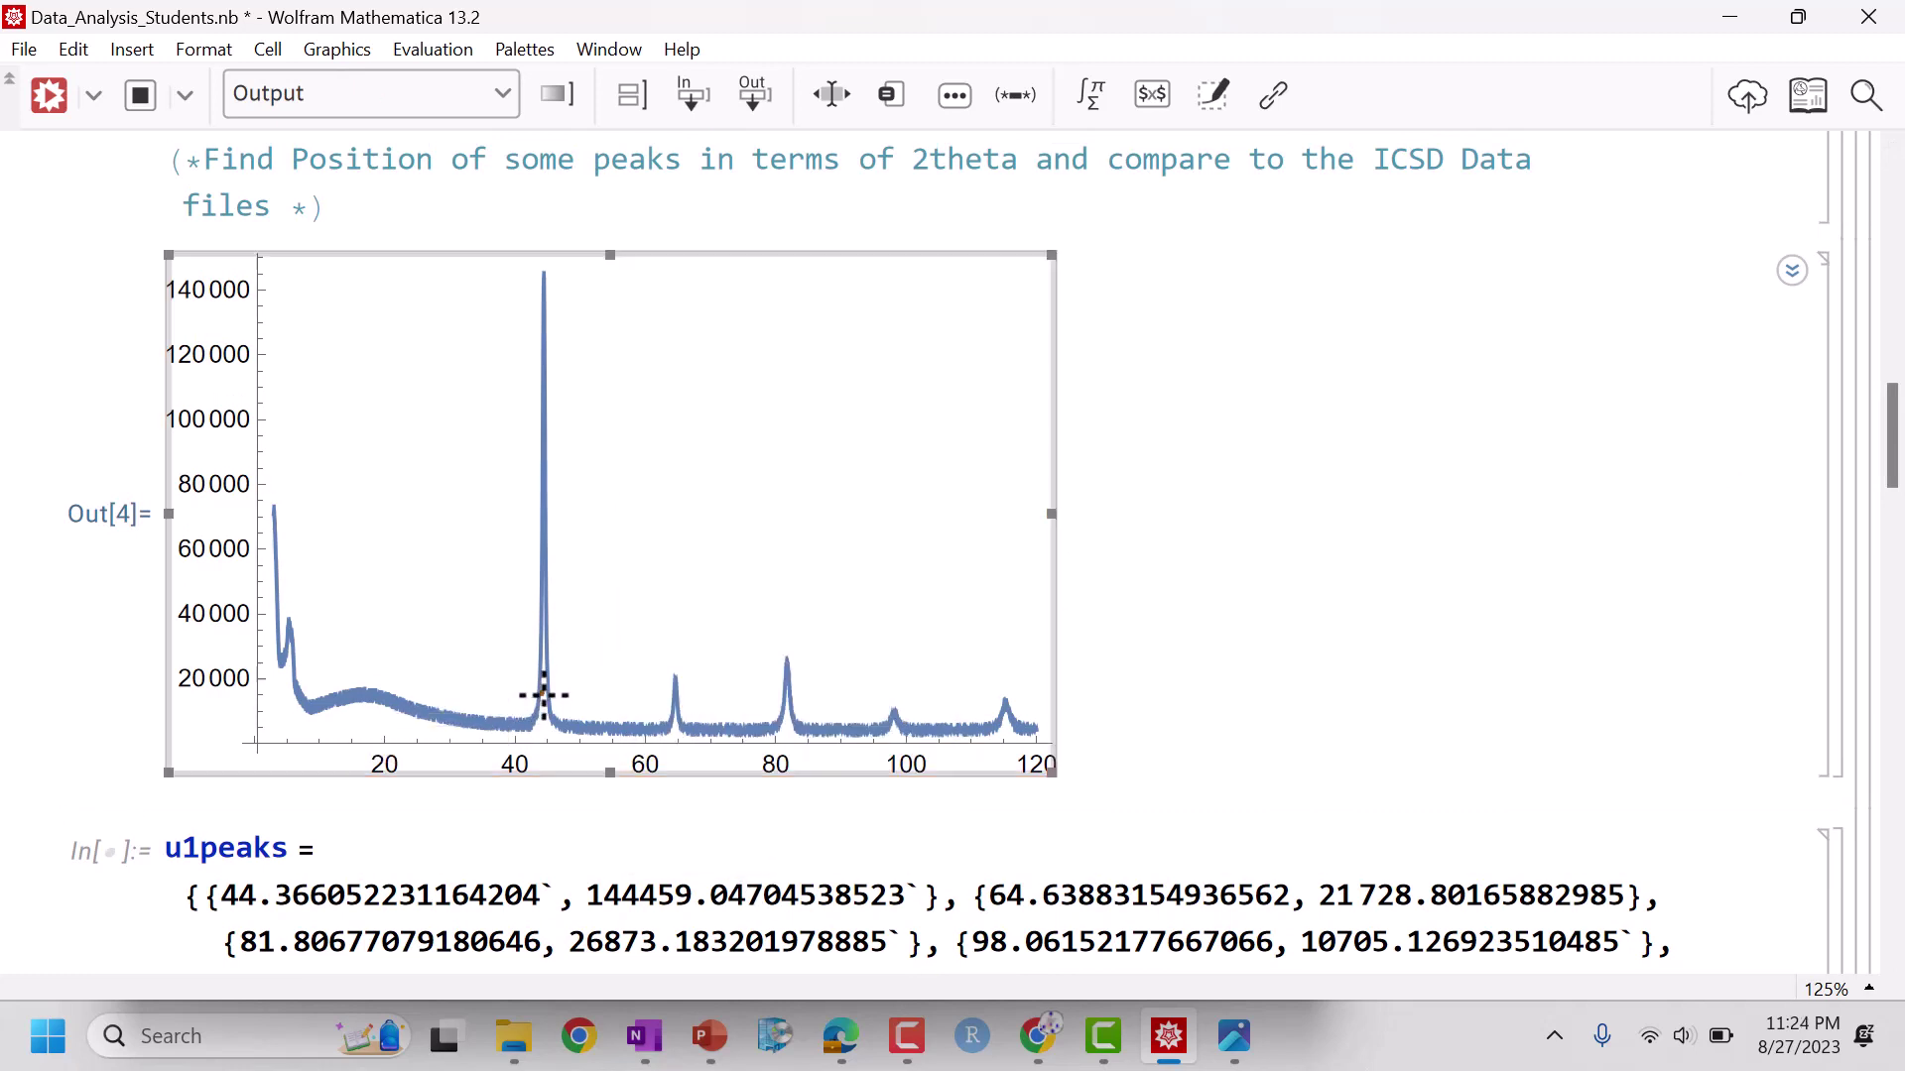
{"action": "left_click", "coordinate": [676, 710]}
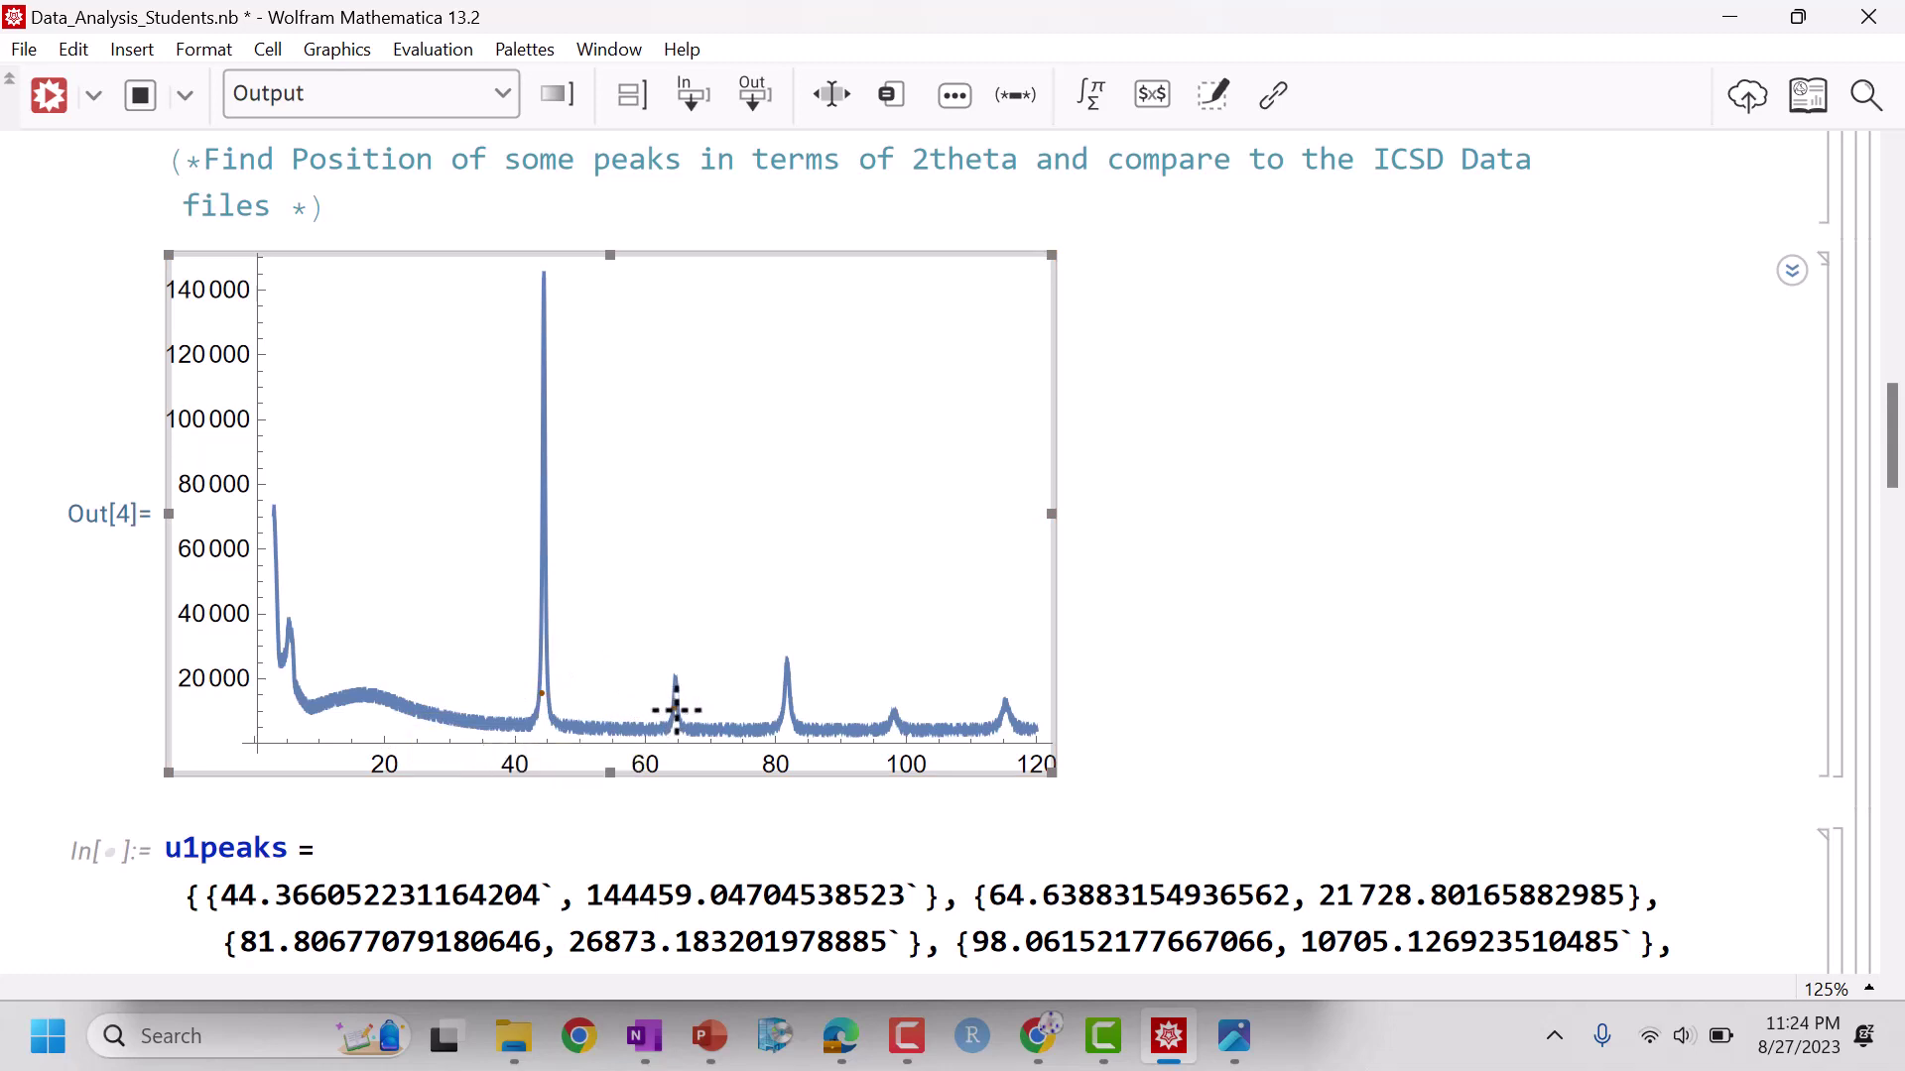
{"action": "left_click", "coordinate": [788, 700]}
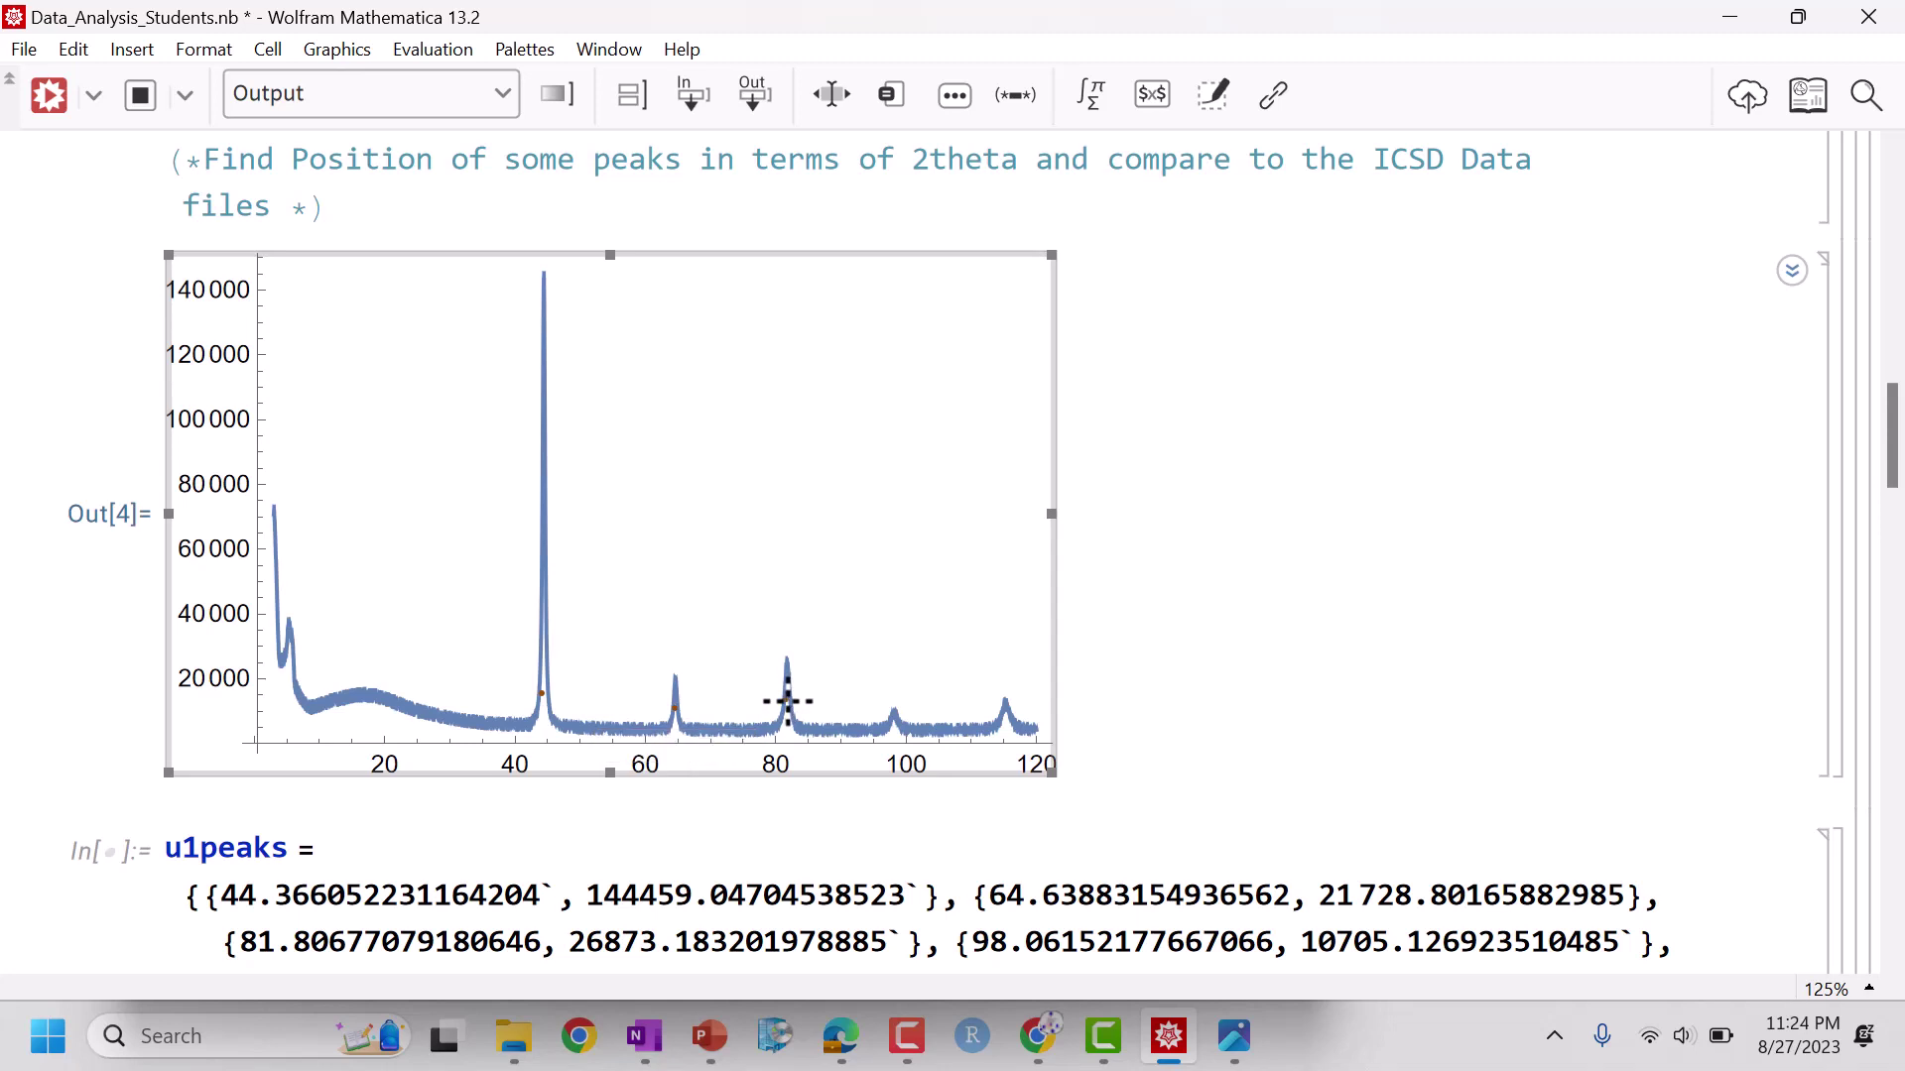
{"action": "left_click", "coordinate": [895, 714]}
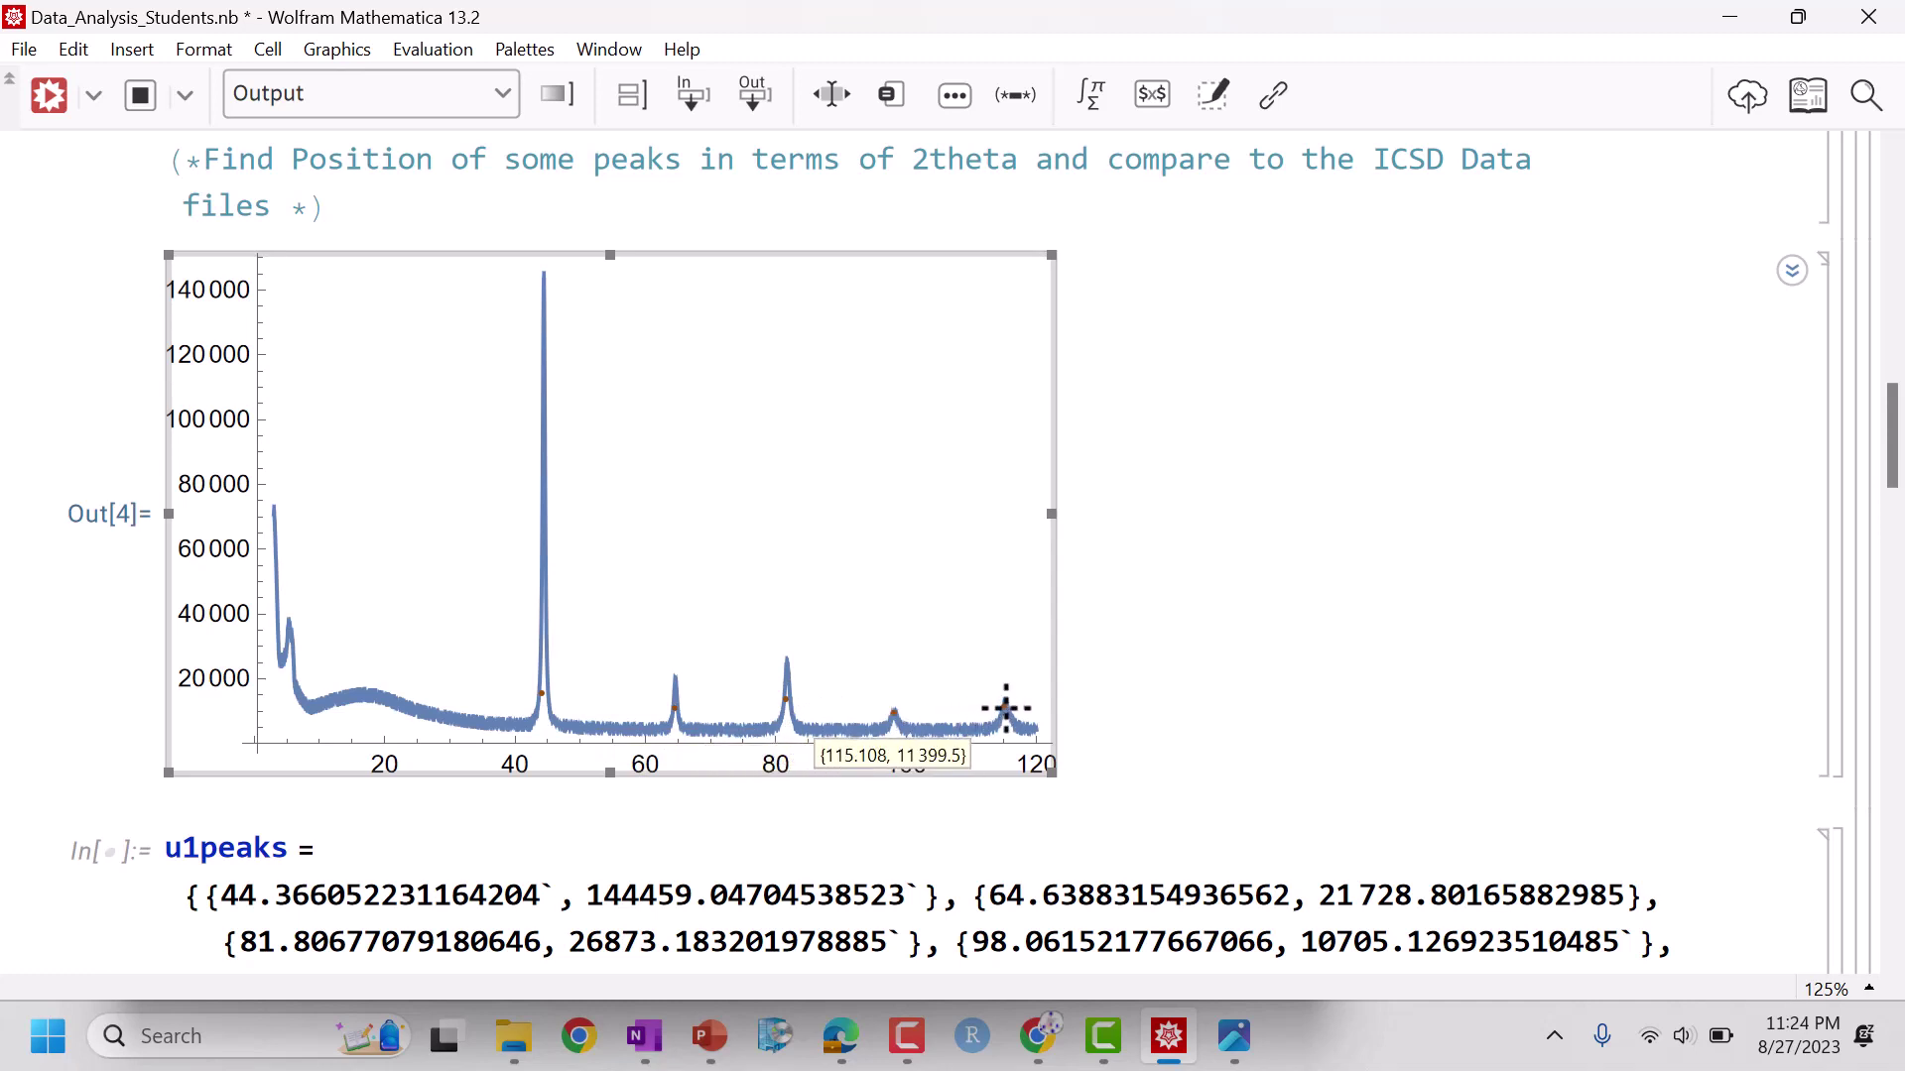
- Paste the marked peaks into u1peaks and evaluate, giving 44.18, 64.58, 81.62, 98.21 and 115.11°
{"action": "double_click", "coordinate": [302, 908]}
{"action": "double_click", "coordinate": [303, 908]}
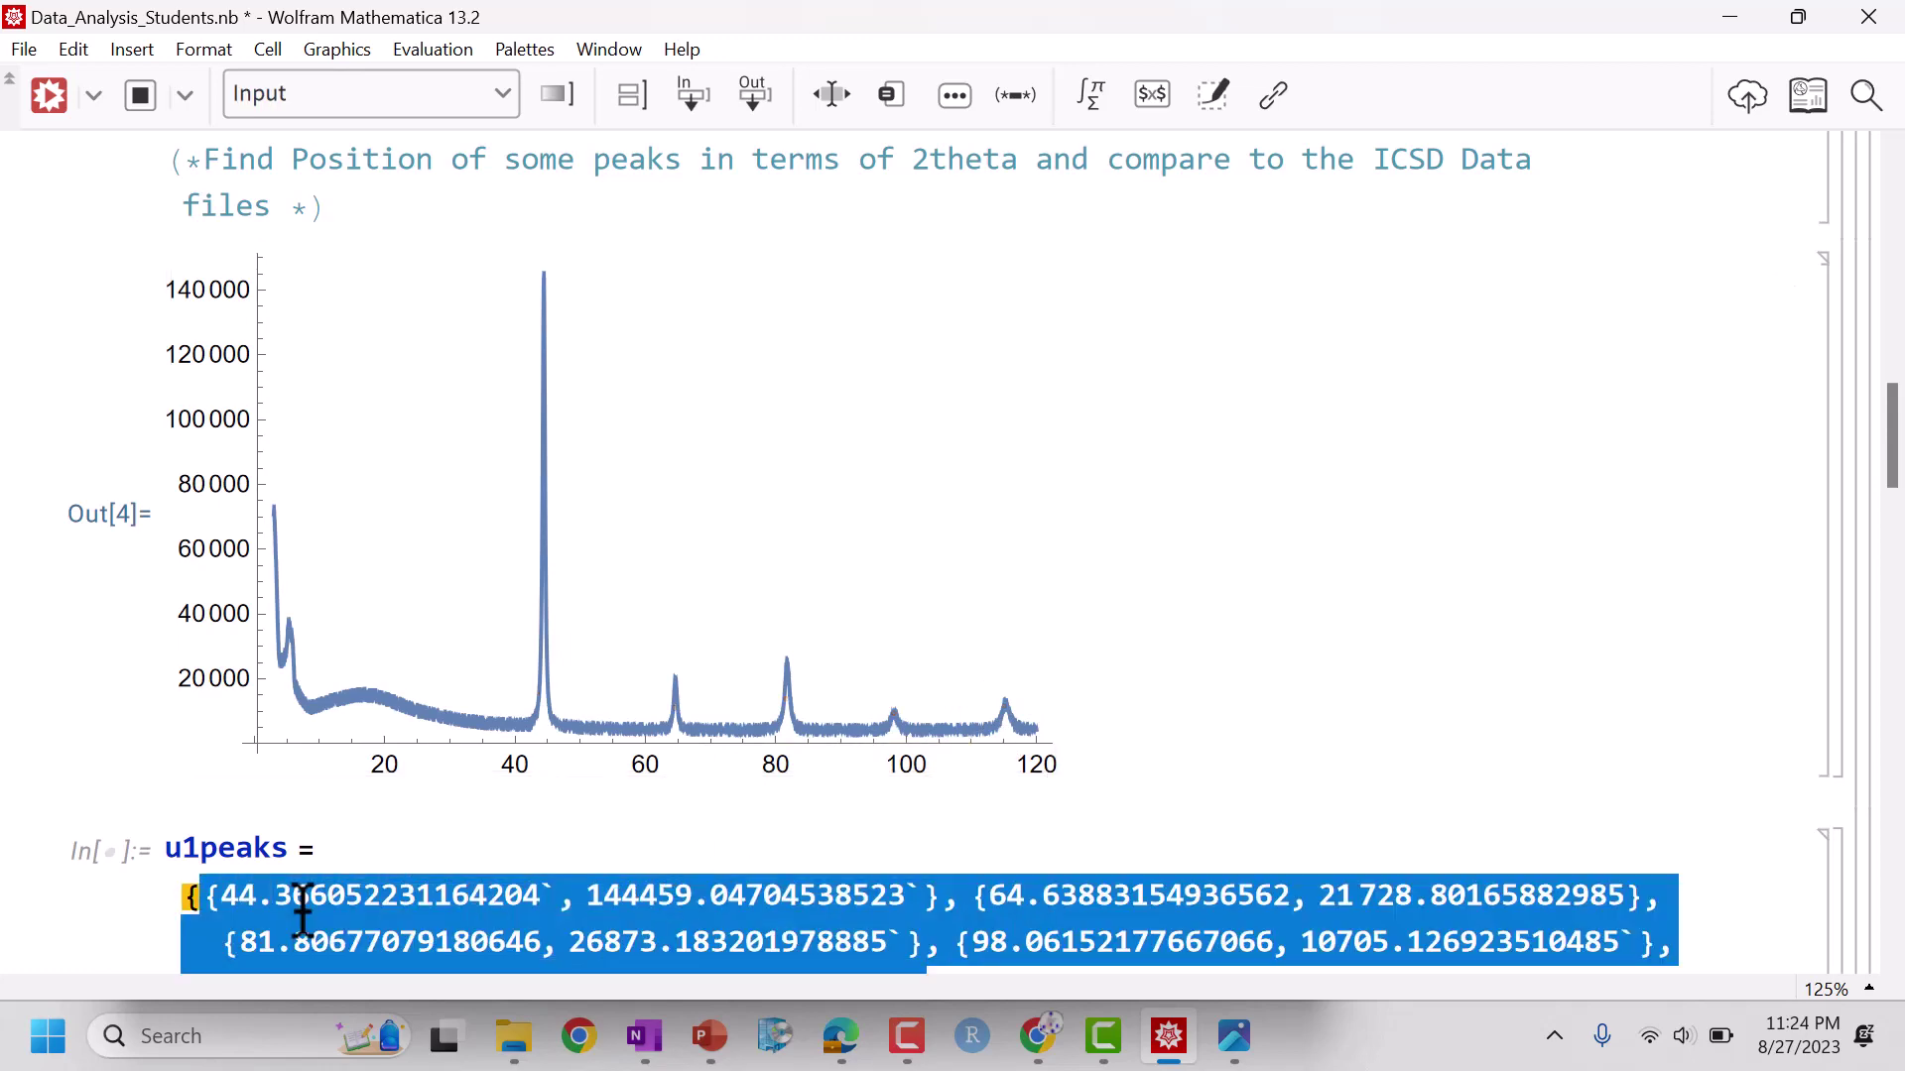
{"action": "type", "text": "{{44.18341497057716, 15380.31402708689}, {64.57795257110978, 10787.11625493961}, {81.62413325215196, 13543.03491822799}, {98.2137198078091, 9256.050330890517}, {115.10770244705625`, 11399.542624559253`}}"}
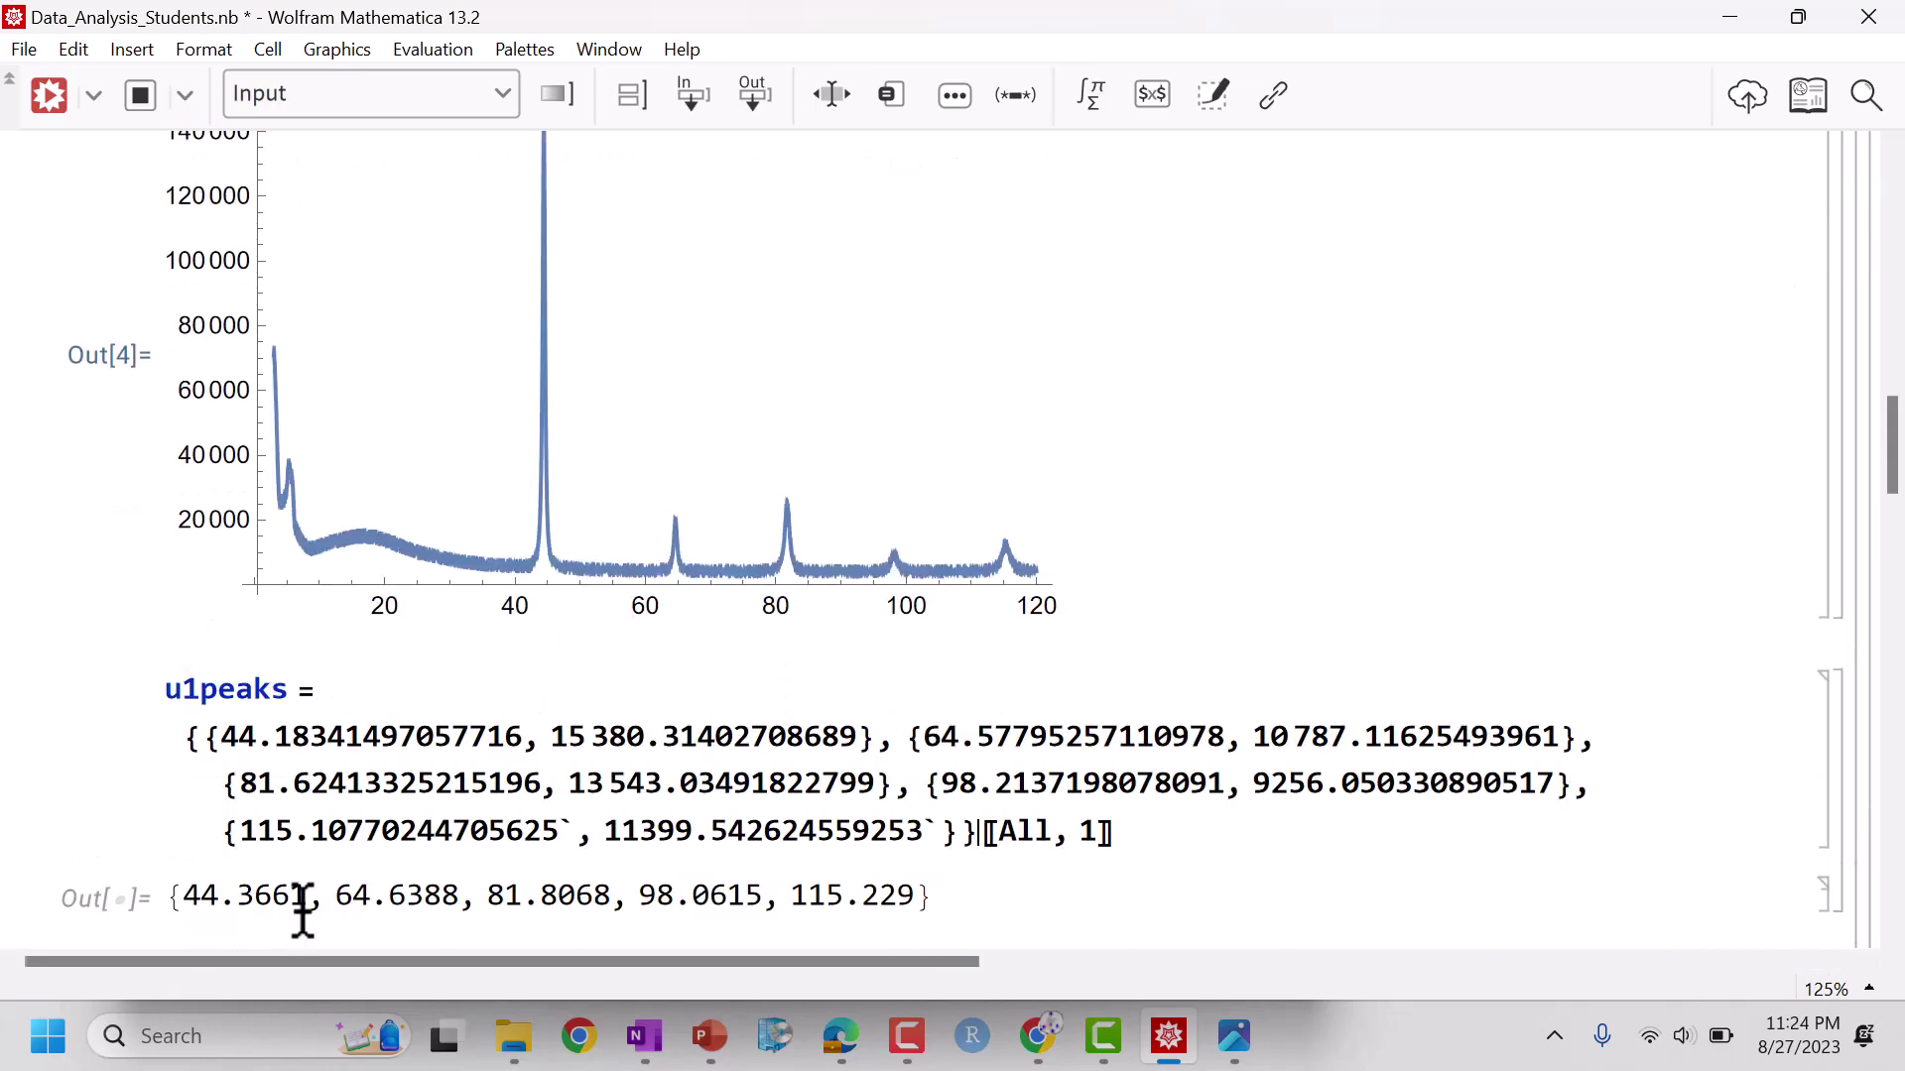
{"action": "key", "text": "shift+Return"}
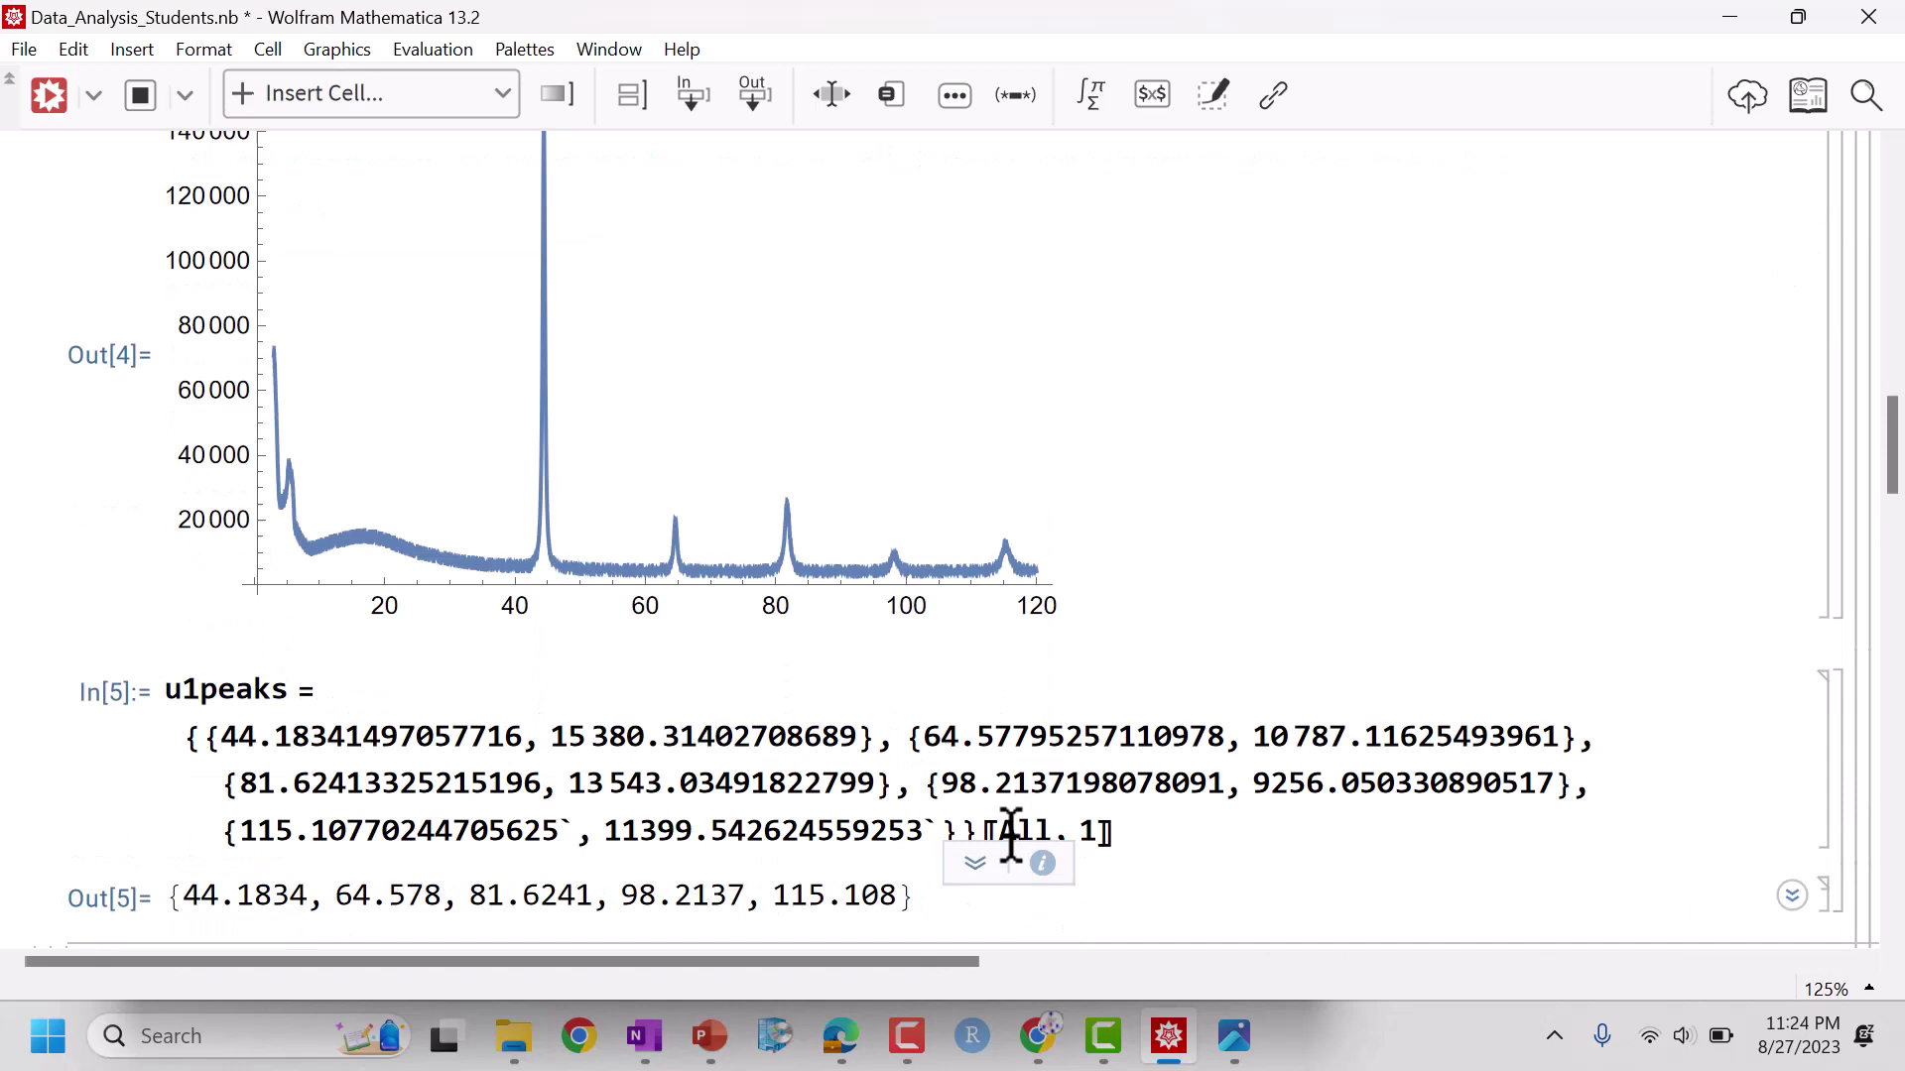
{"action": "triple_click", "coordinate": [1010, 831]}
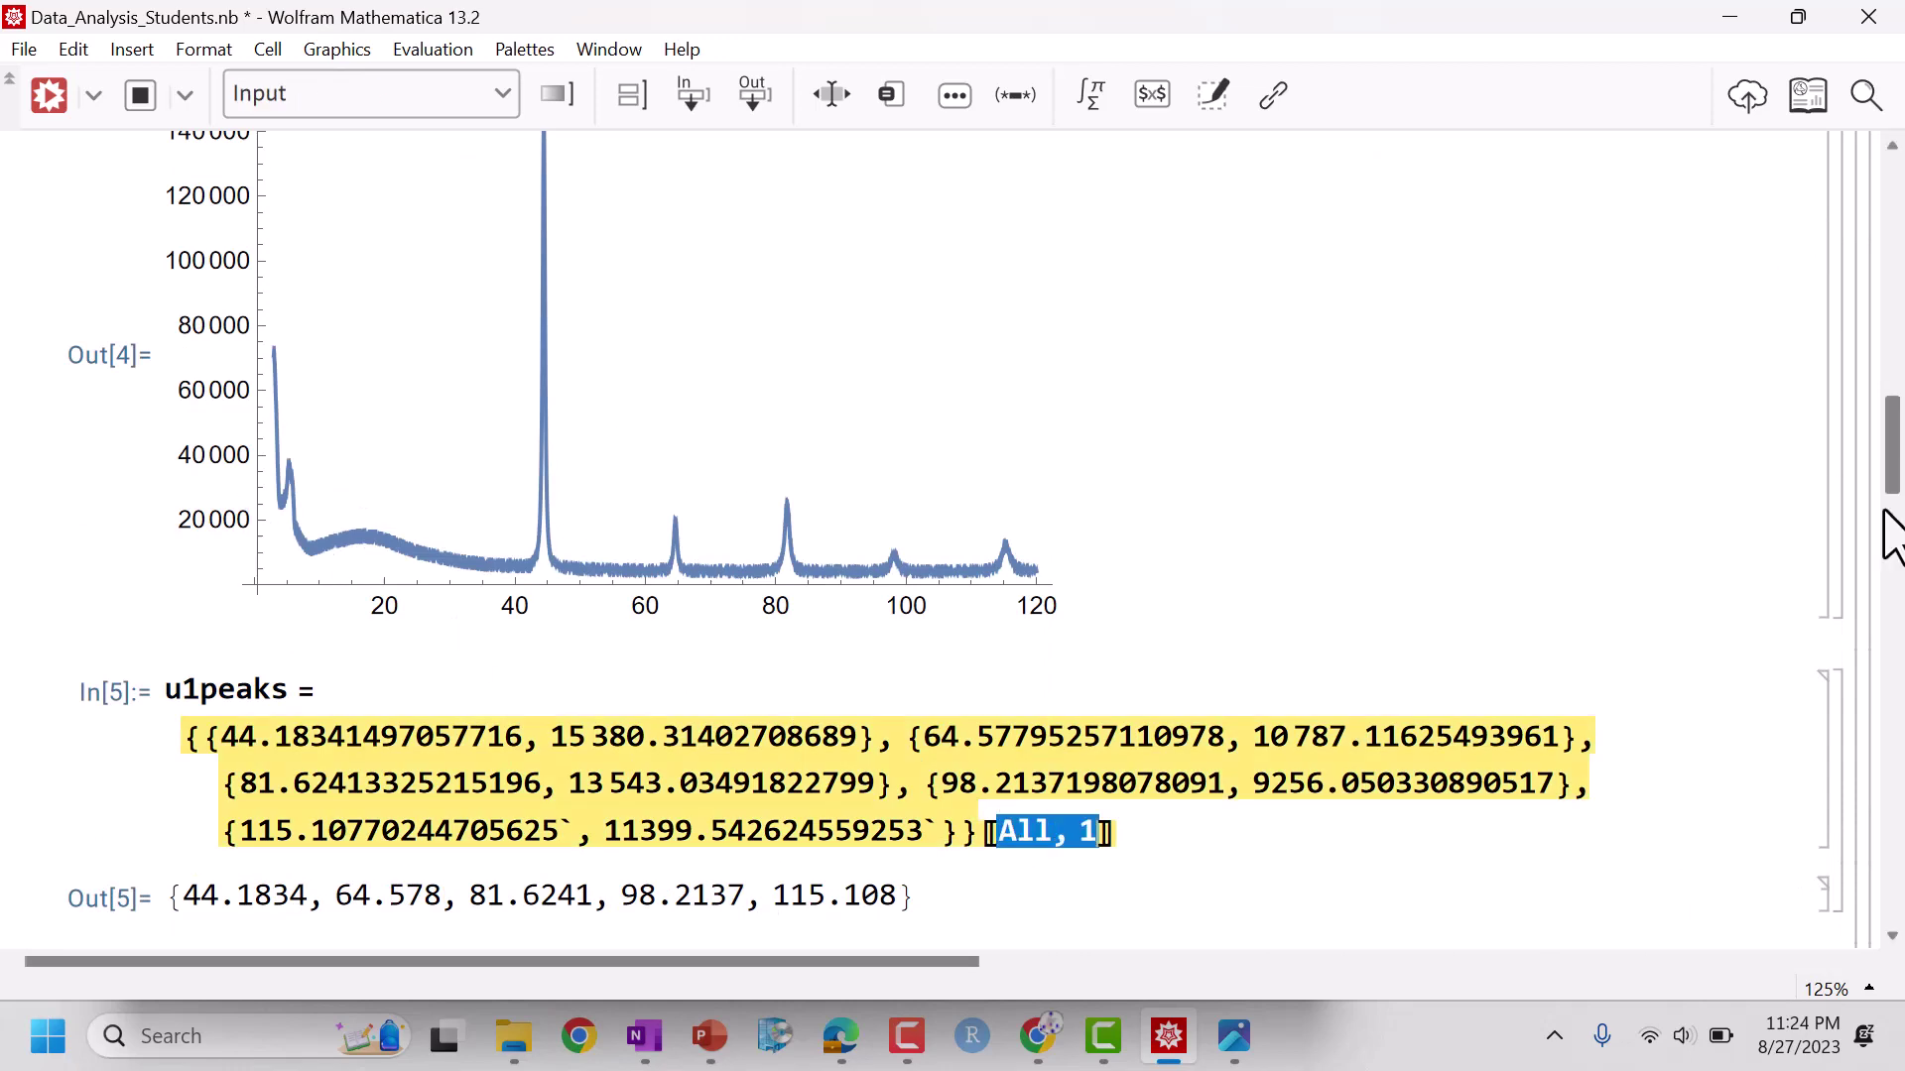
{"action": "left_click_drag", "start_coordinate": [1892, 484], "coordinate": [1884, 621]}
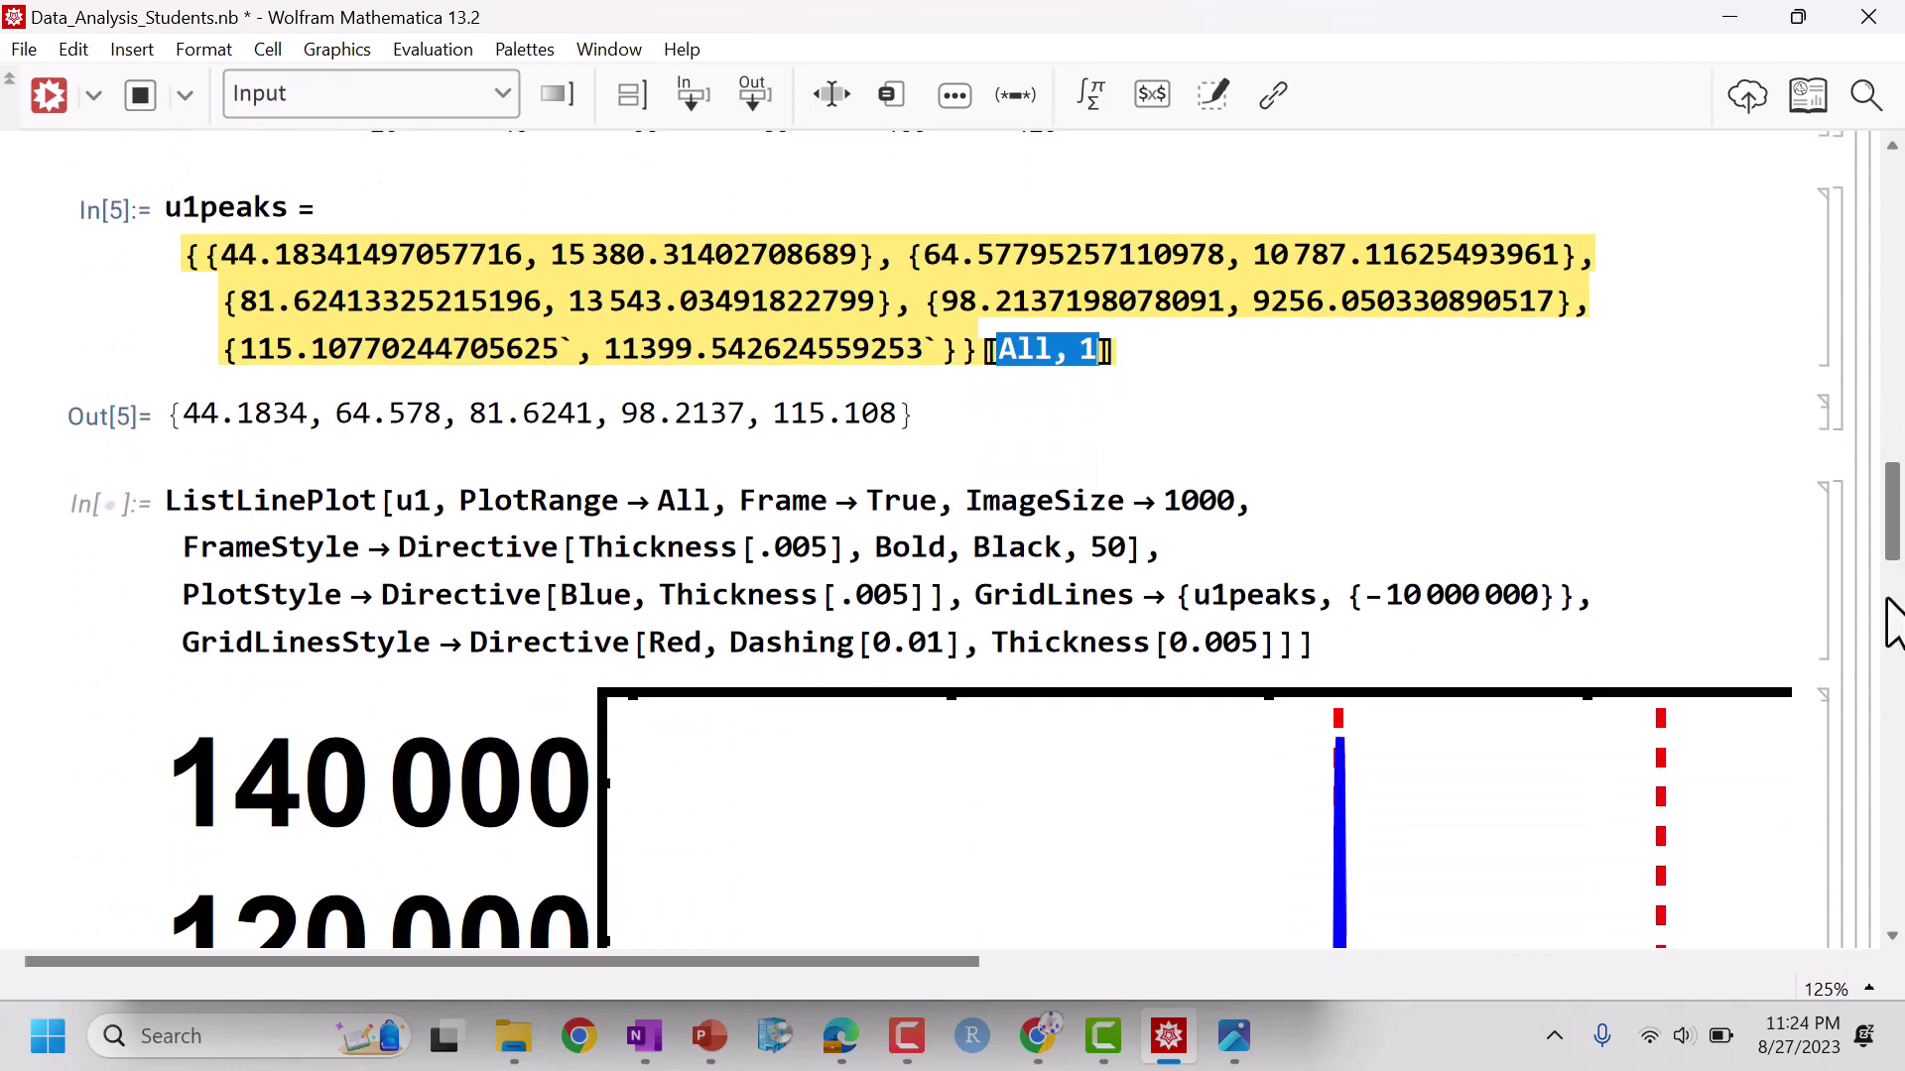
{"action": "left_click", "coordinate": [1830, 990]}
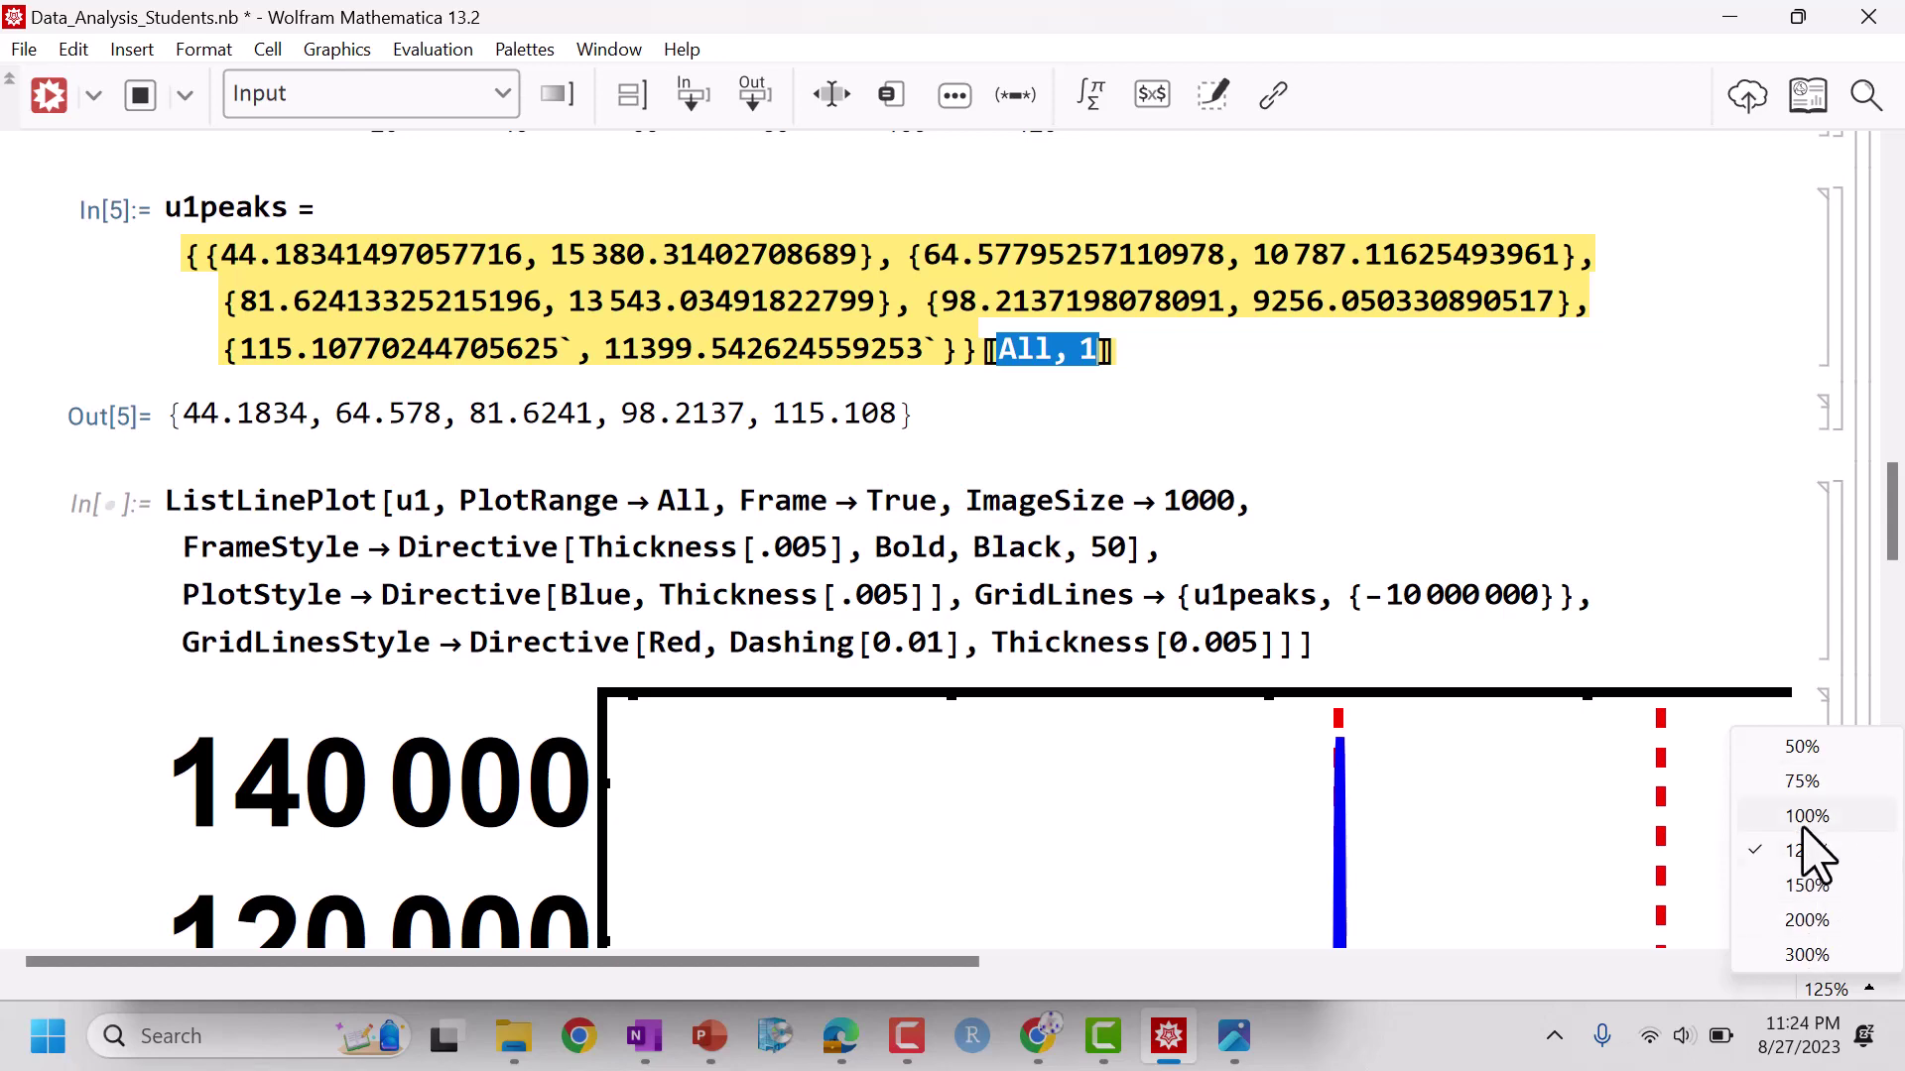
{"action": "left_click", "coordinate": [1806, 784]}
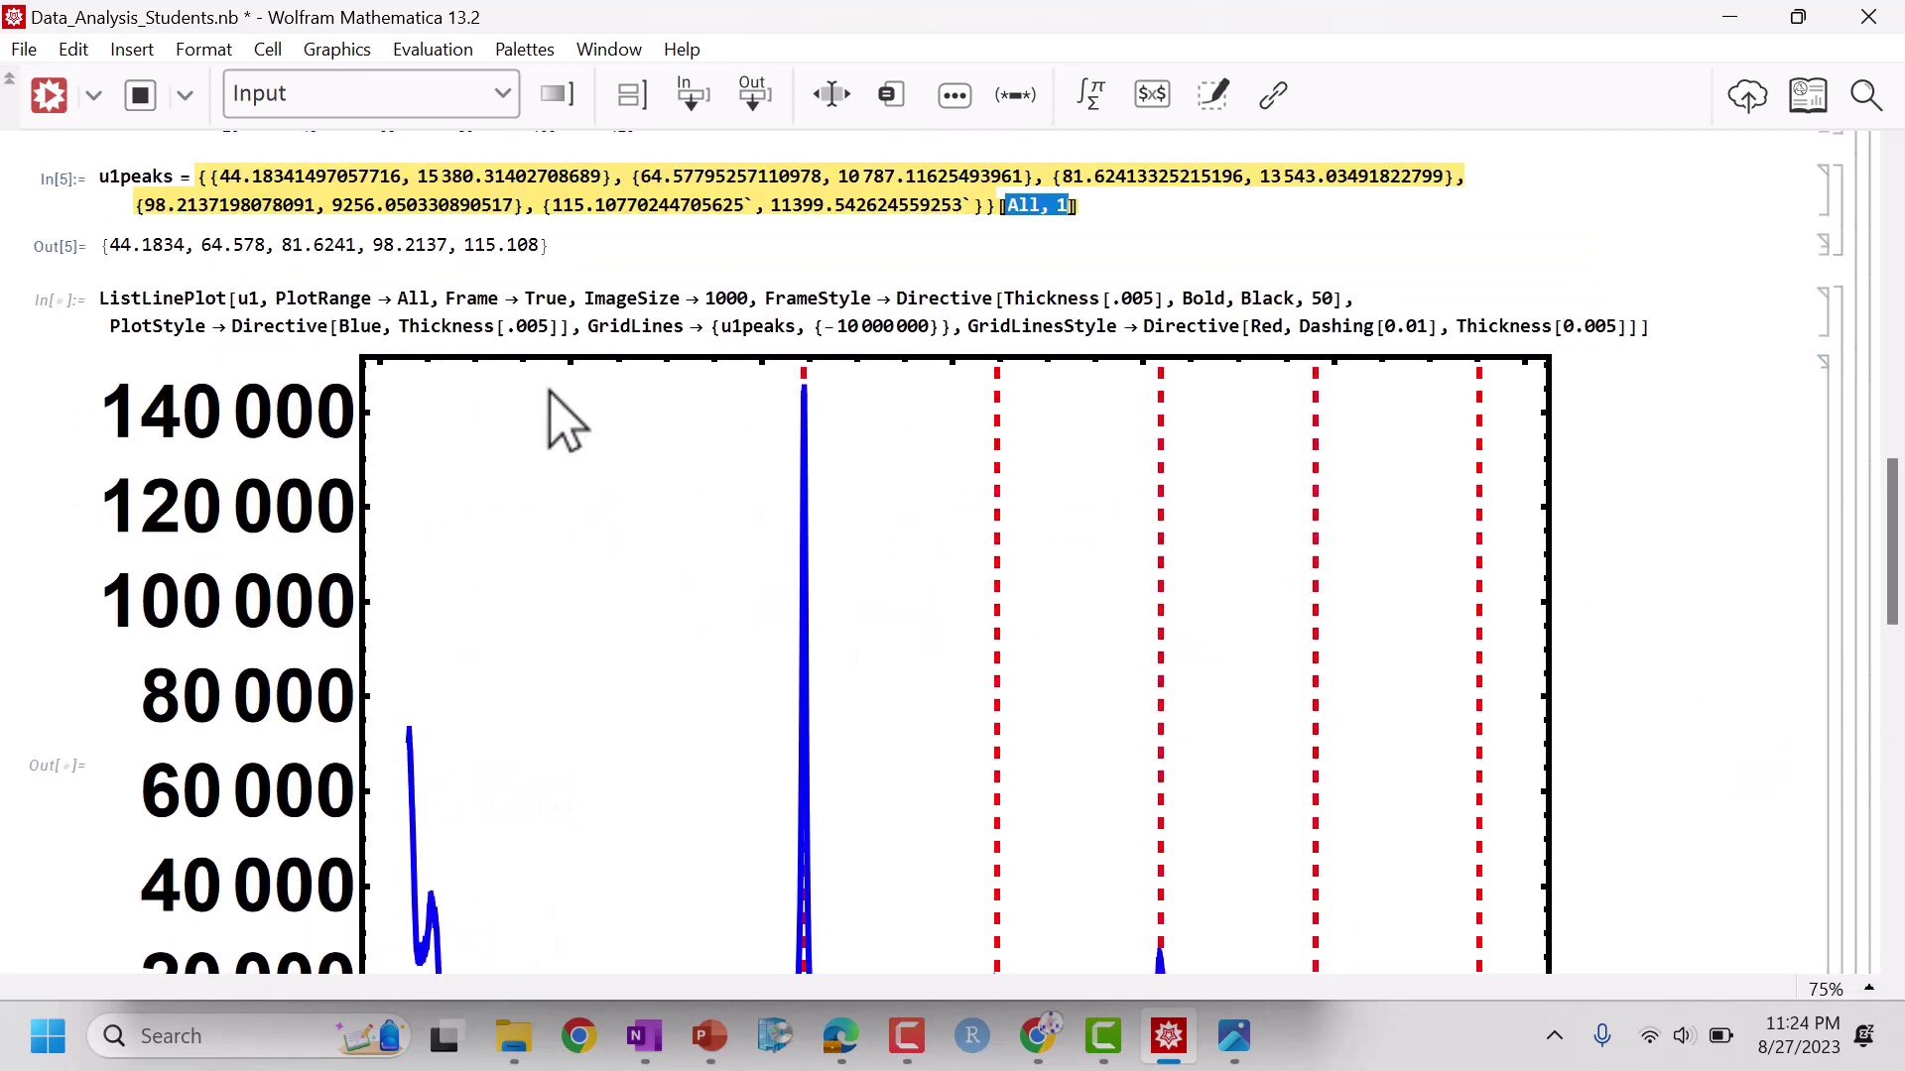
{"action": "left_click", "coordinate": [297, 315]}
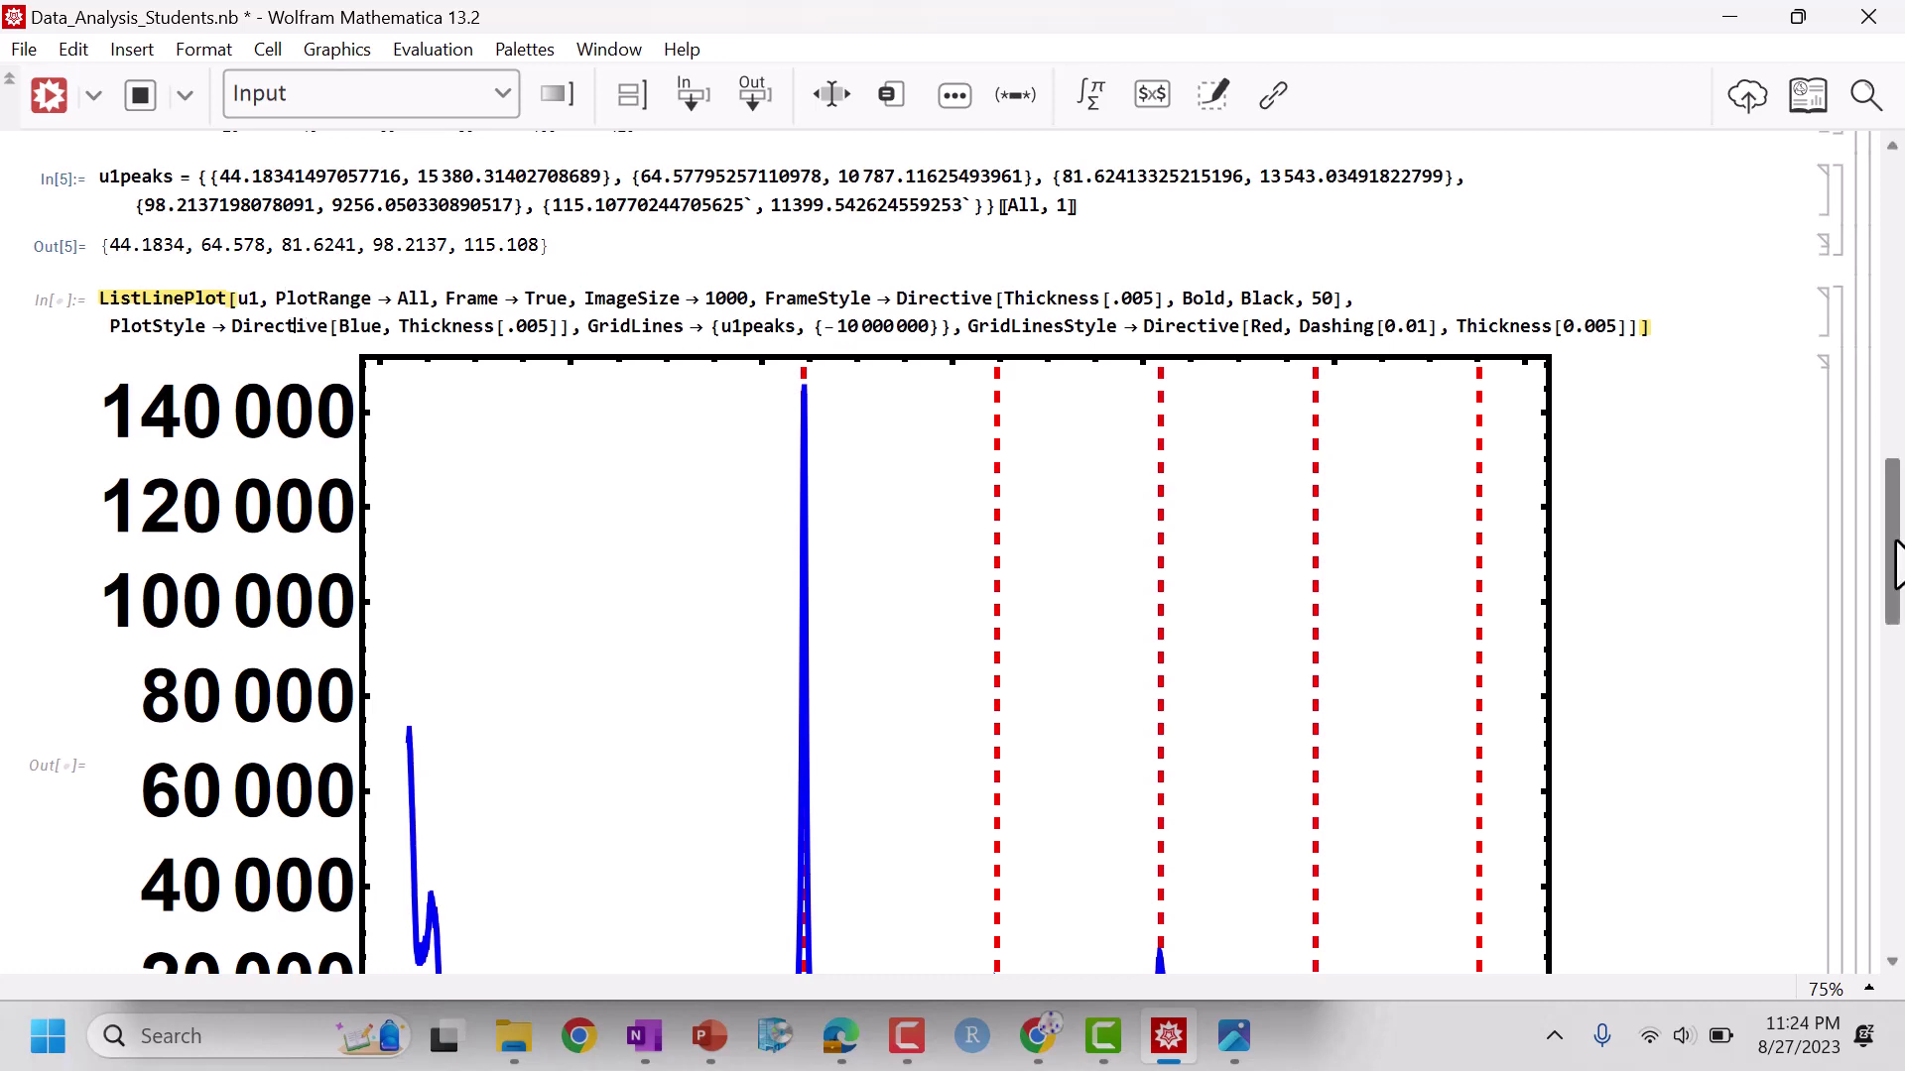
{"action": "mouse_move", "coordinate": [1888, 553]}
{"action": "left_mouse_down"}
{"action": "mouse_move", "coordinate": [1851, 281]}
{"action": "mouse_move", "coordinate": [1866, 539]}
{"action": "left_mouse_up"}
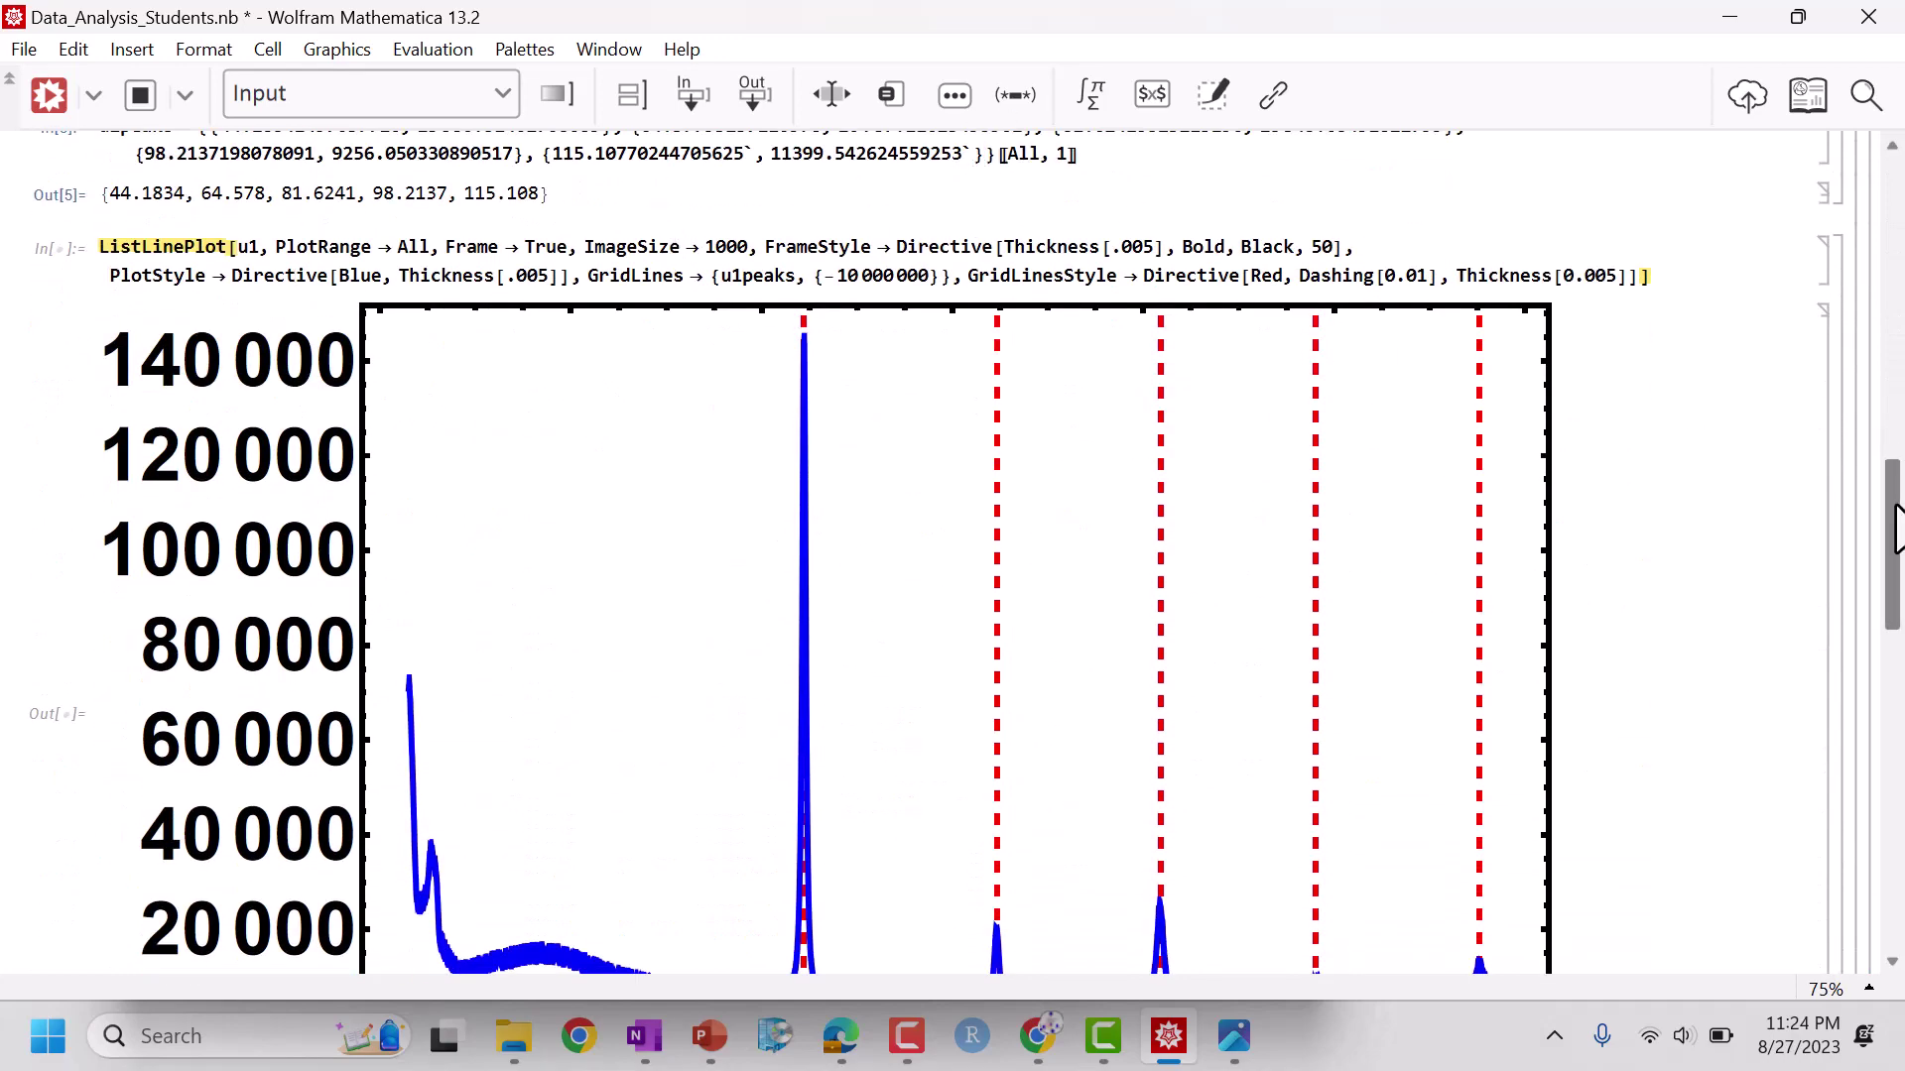
{"action": "left_click_drag", "start_coordinate": [1894, 526], "coordinate": [1877, 426]}
{"action": "double_click", "coordinate": [246, 167]}
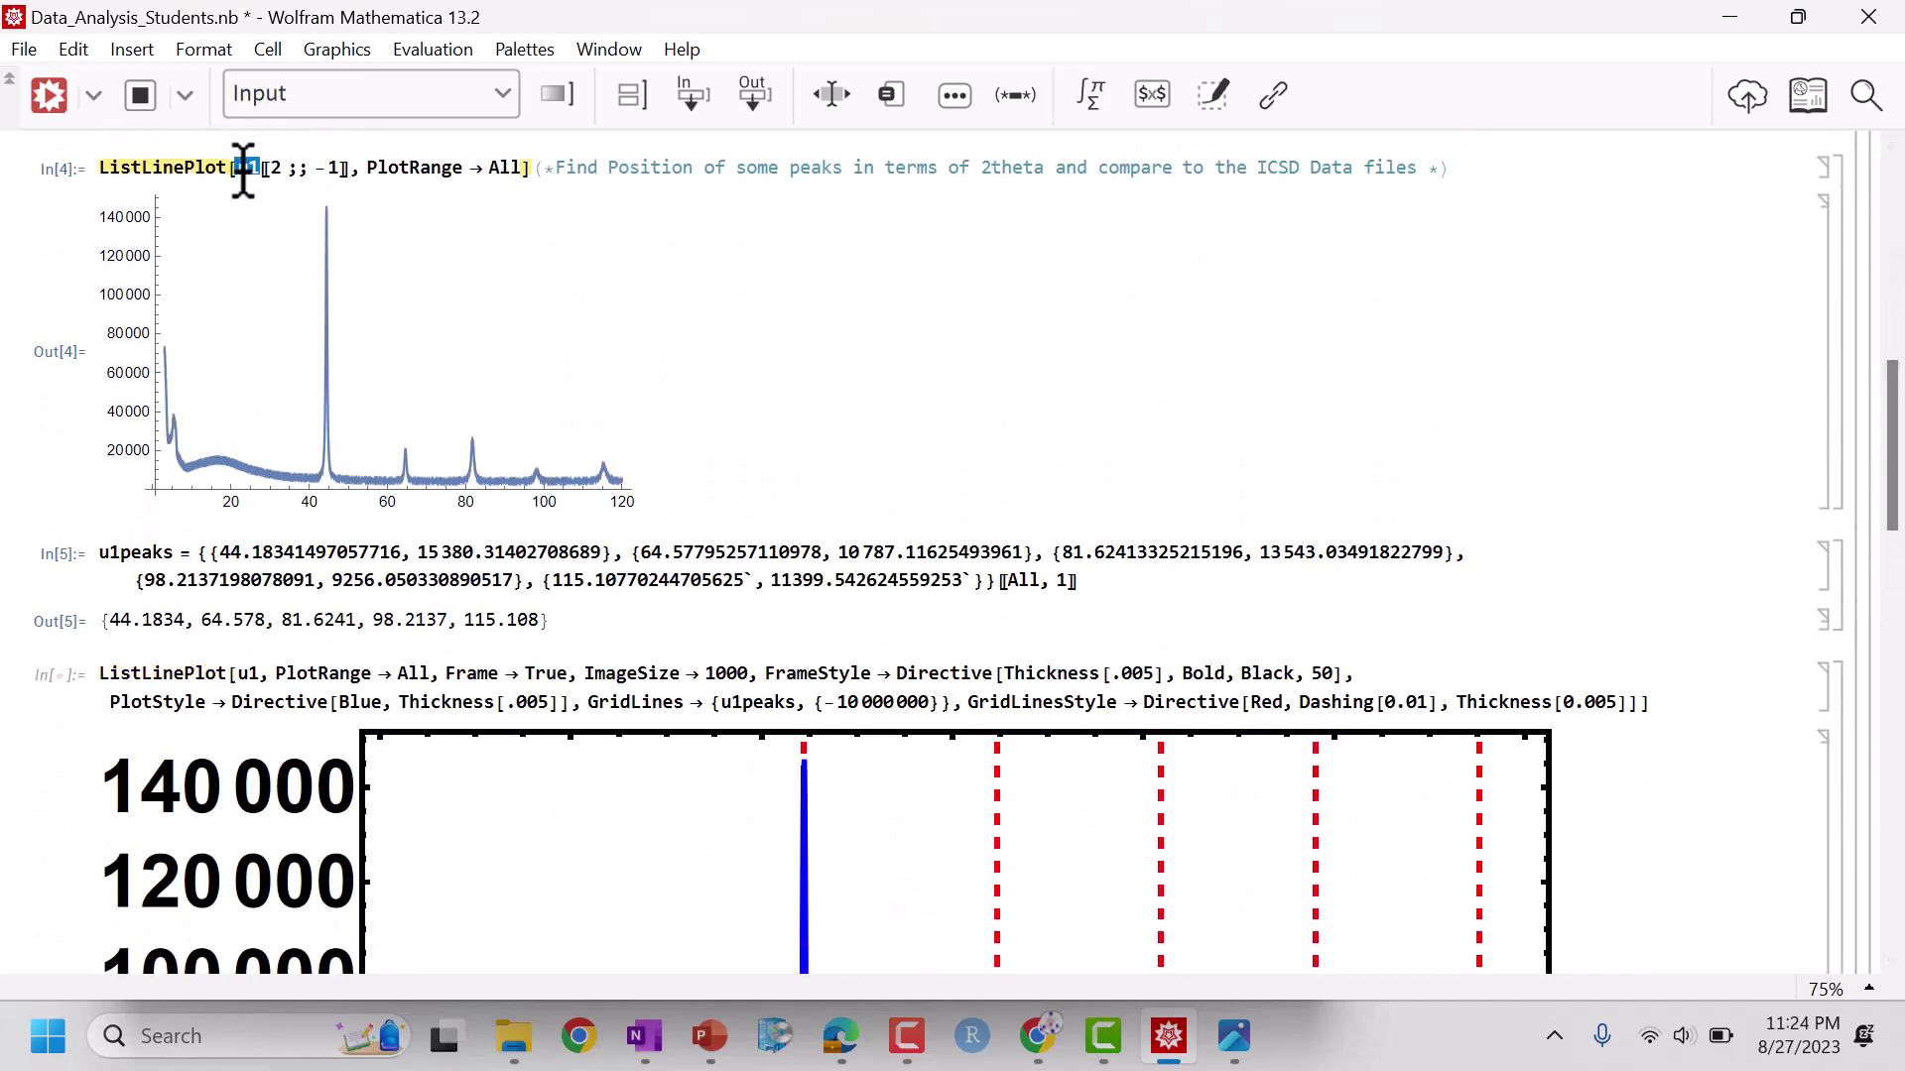
{"action": "left_click", "coordinate": [244, 167]}
{"action": "key", "text": "ctrl+c"}
{"action": "double_click", "coordinate": [248, 673]}
{"action": "key", "text": "ctrl+v"}
{"action": "key", "text": "shift+Return"}
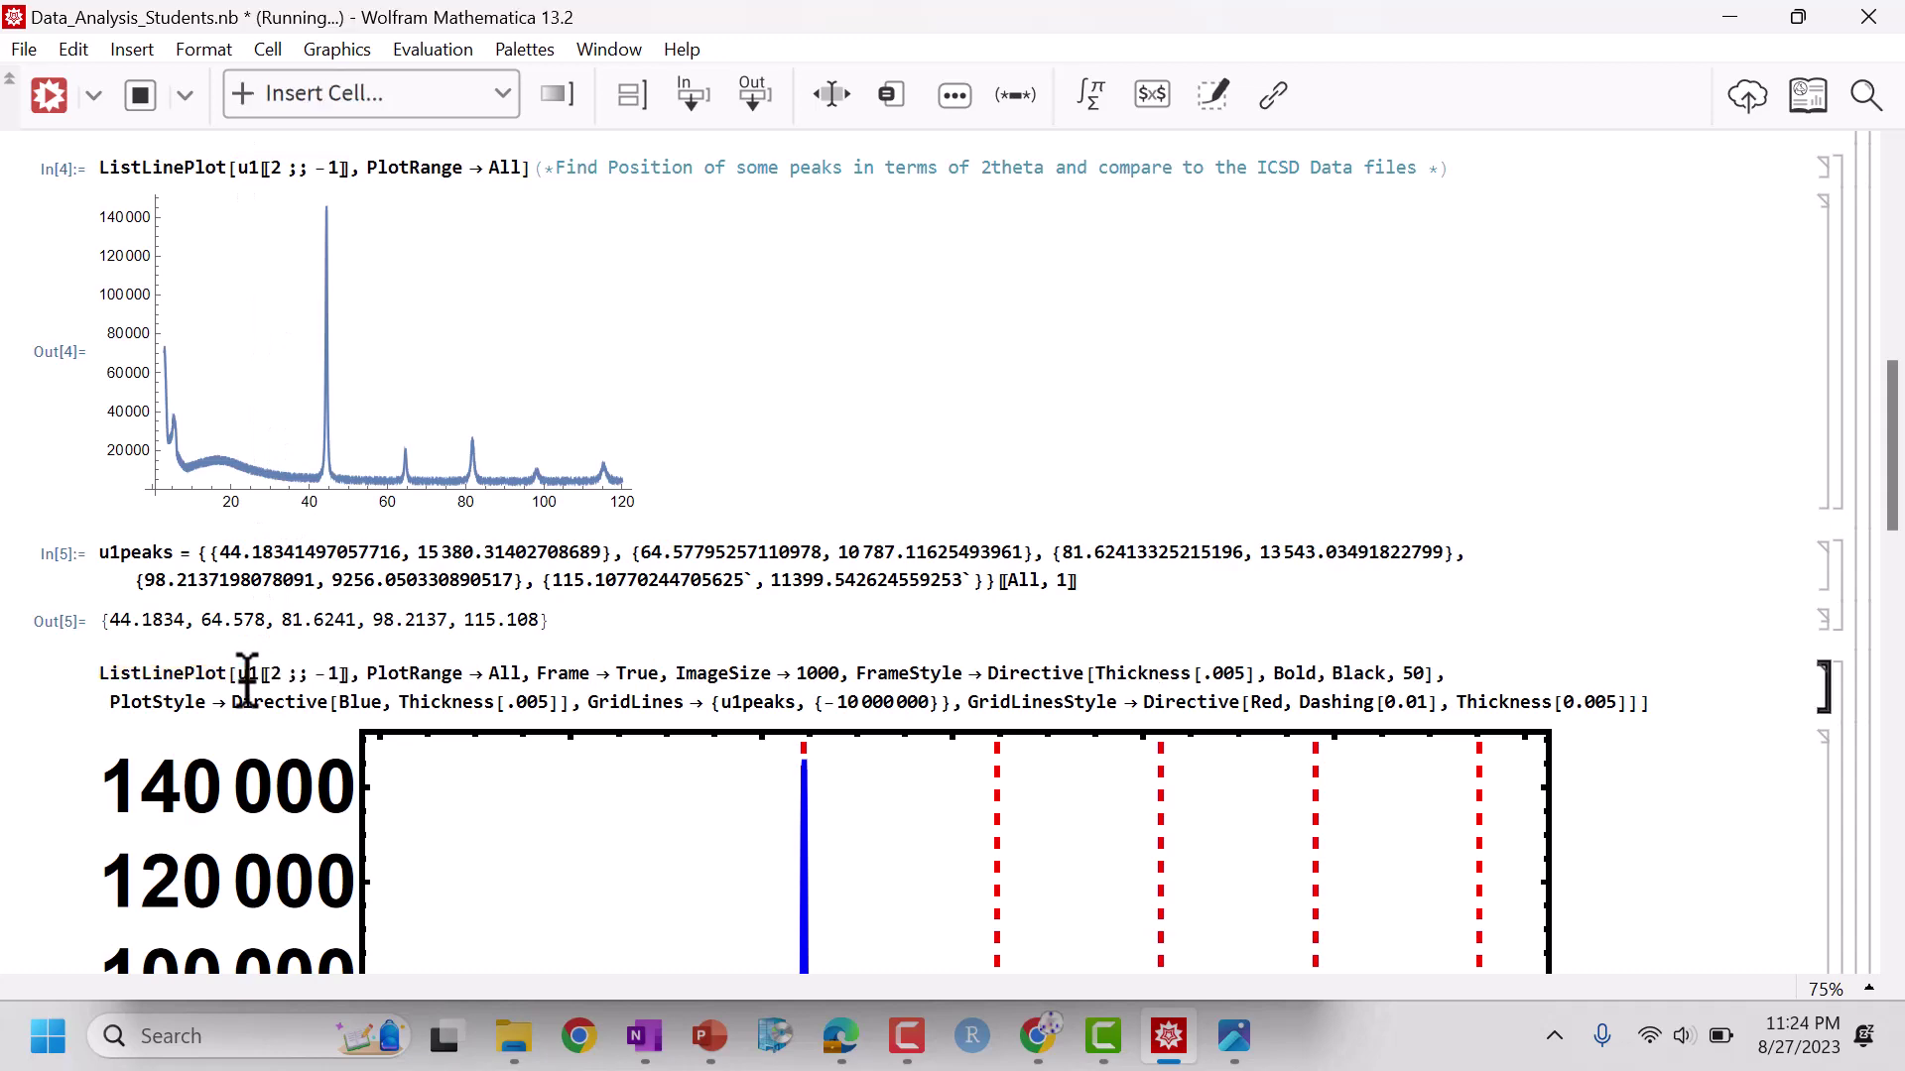
{"action": "left_click_drag", "start_coordinate": [1895, 506], "coordinate": [1894, 565]}
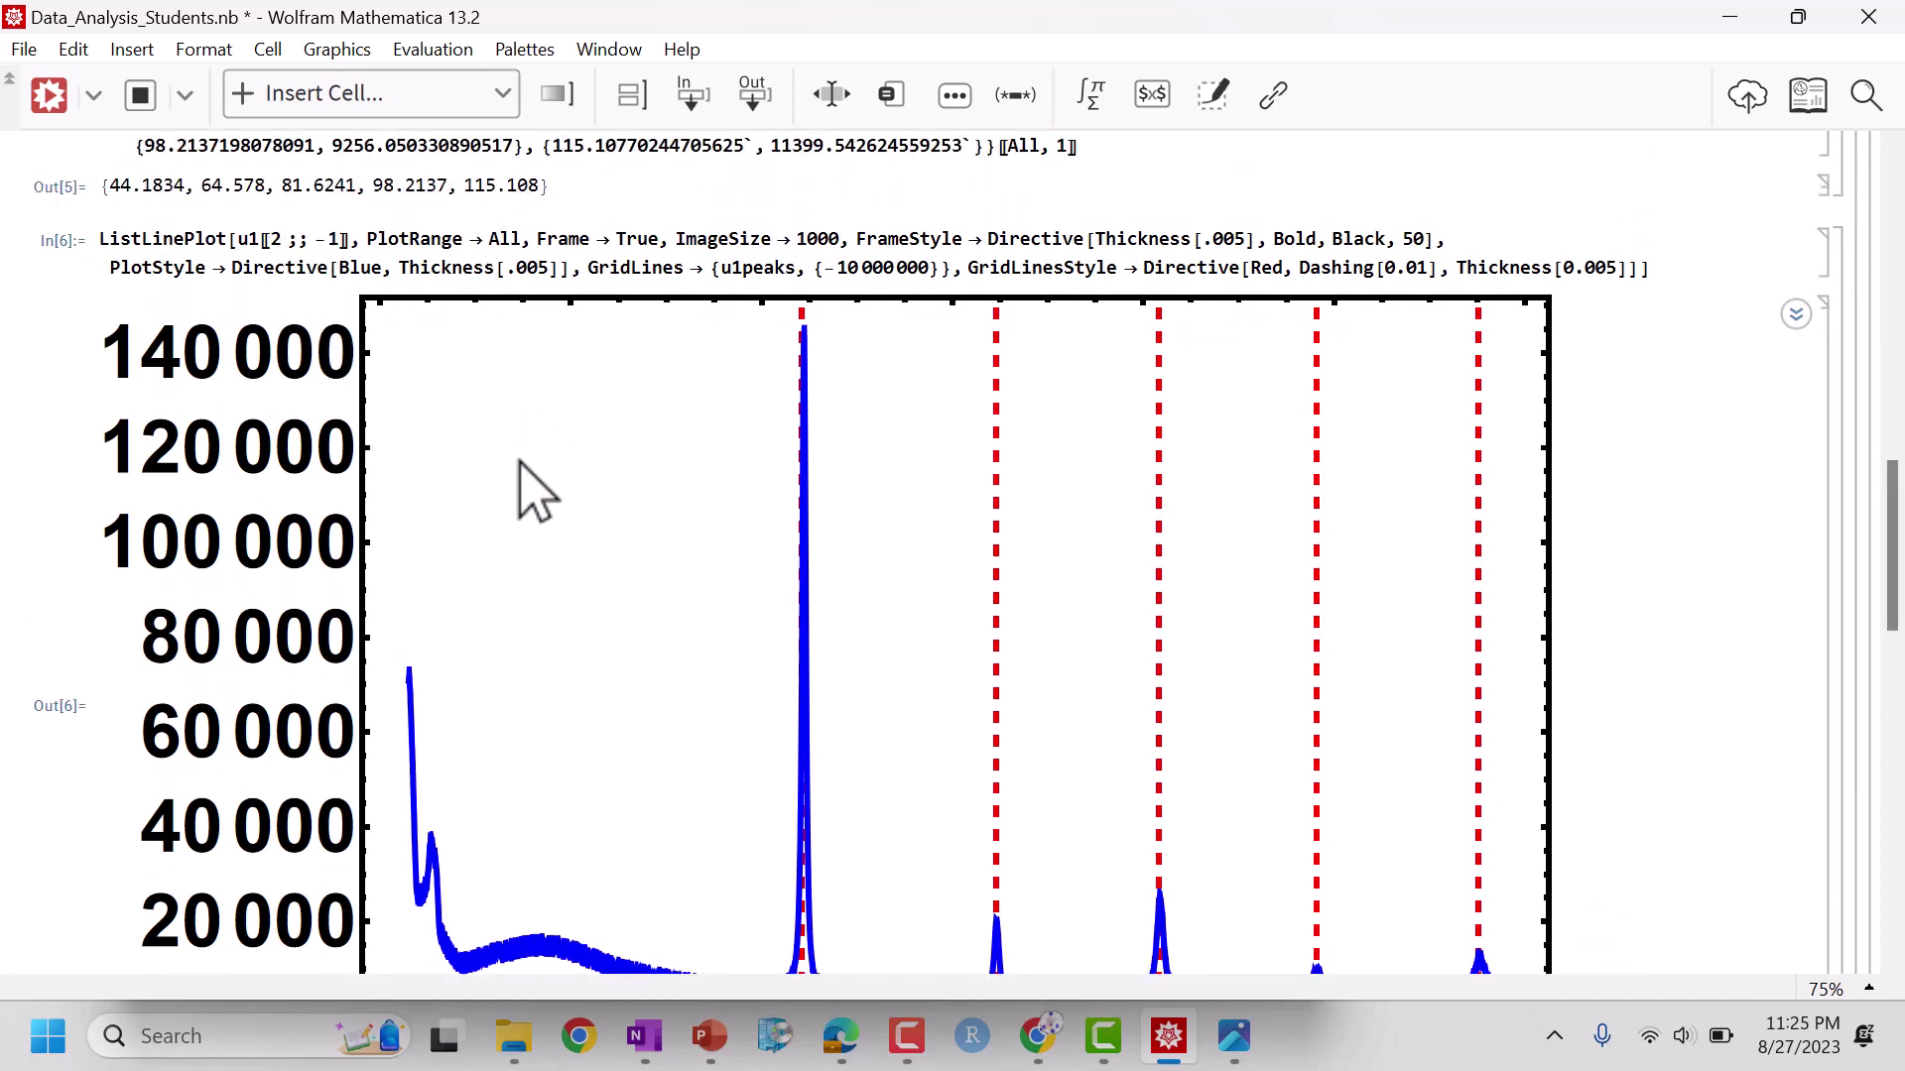
{"action": "left_click", "coordinate": [784, 281]}
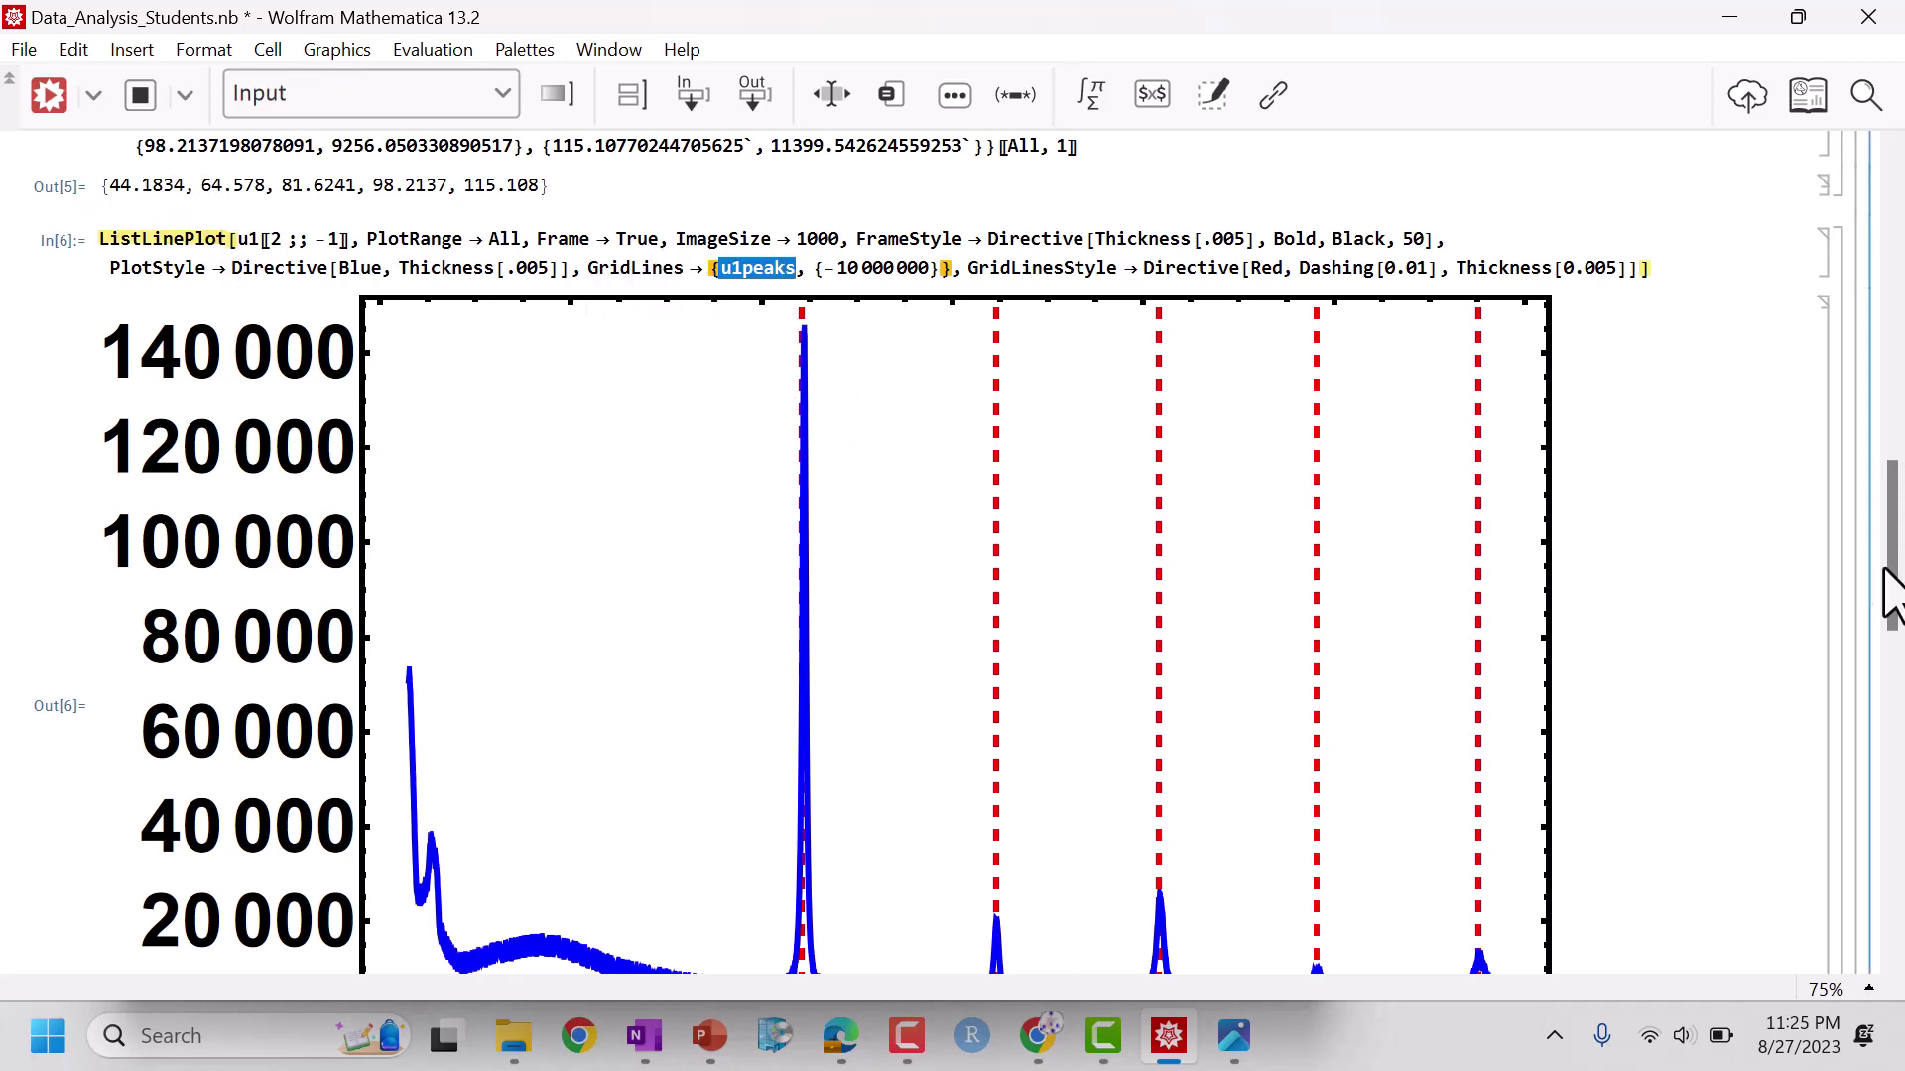
{"action": "left_click_drag", "start_coordinate": [1892, 595], "coordinate": [1896, 540]}
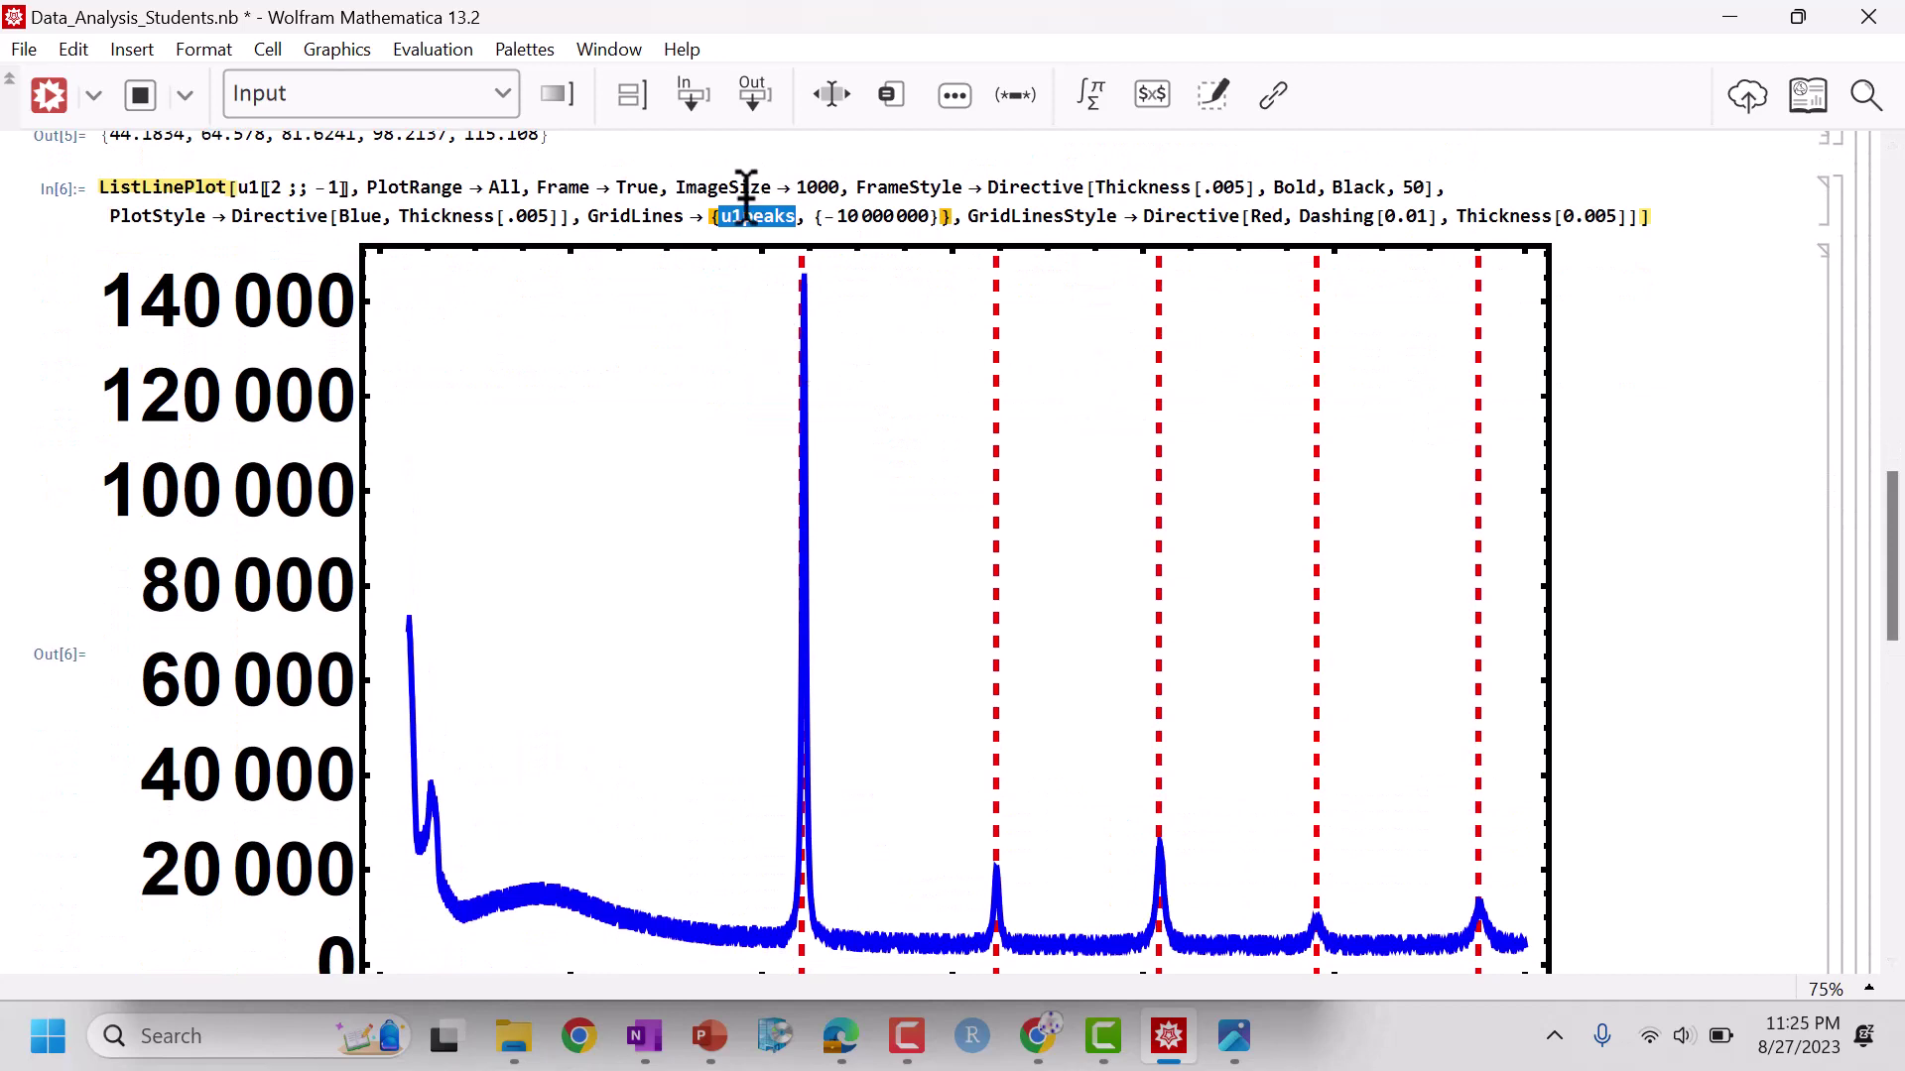
{"action": "scroll", "coordinate": [1883, 550], "scroll_direction": "up", "scroll_amount": 5}
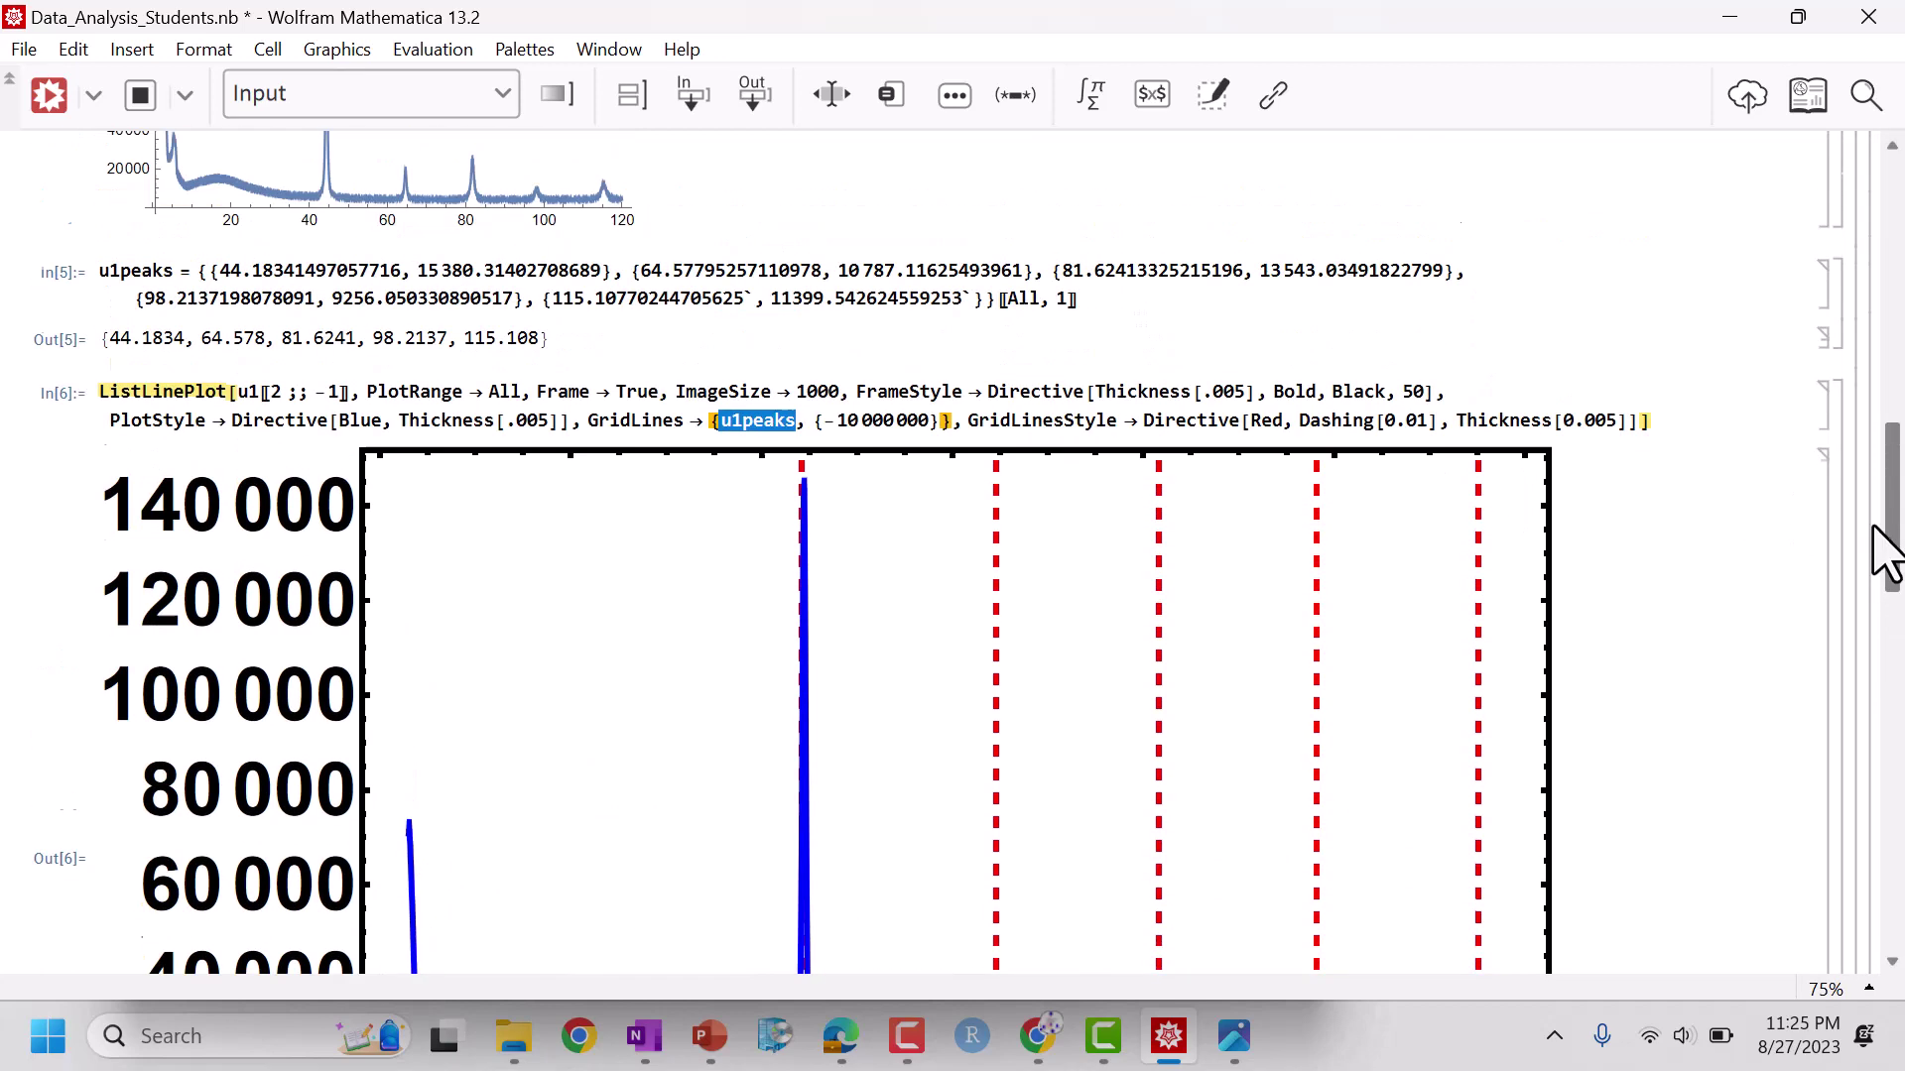
{"action": "left_click_drag", "start_coordinate": [1876, 520], "coordinate": [1895, 596]}
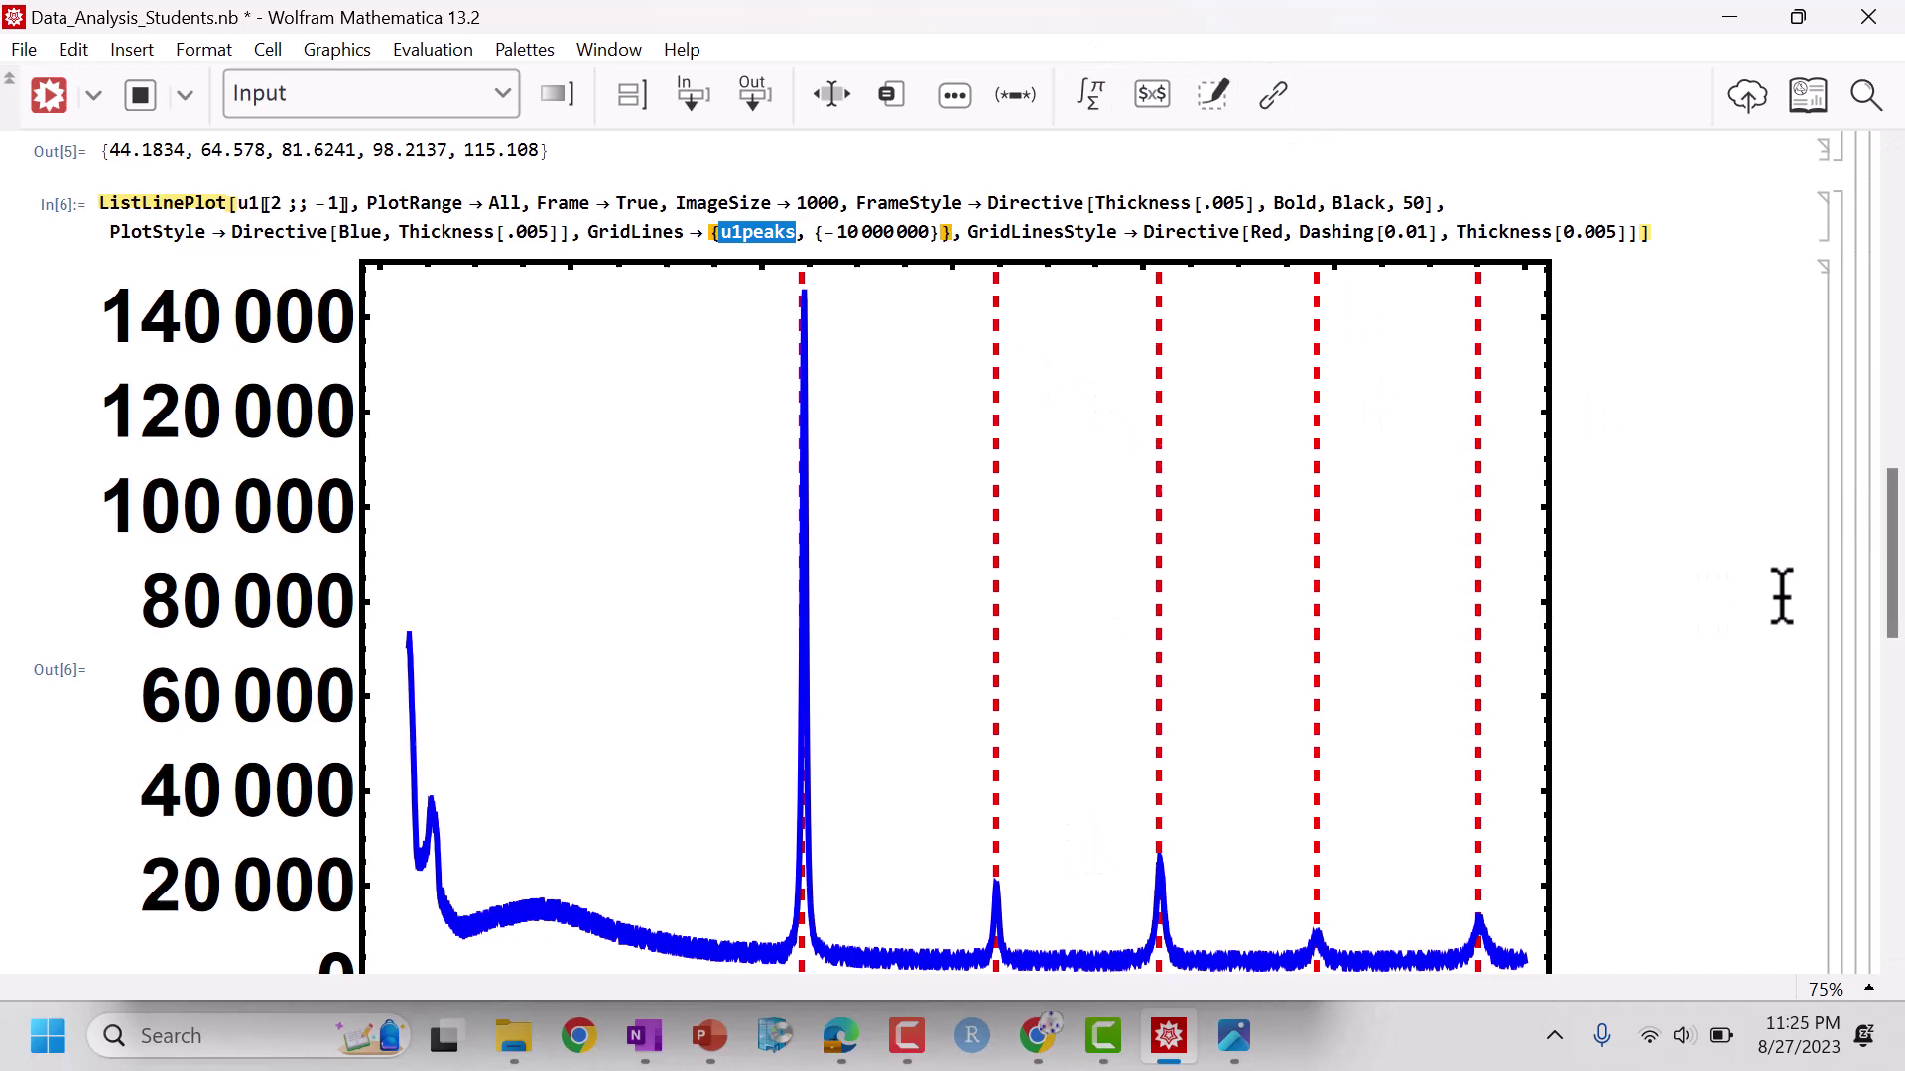
{"action": "left_click_drag", "start_coordinate": [1891, 575], "coordinate": [1895, 506]}
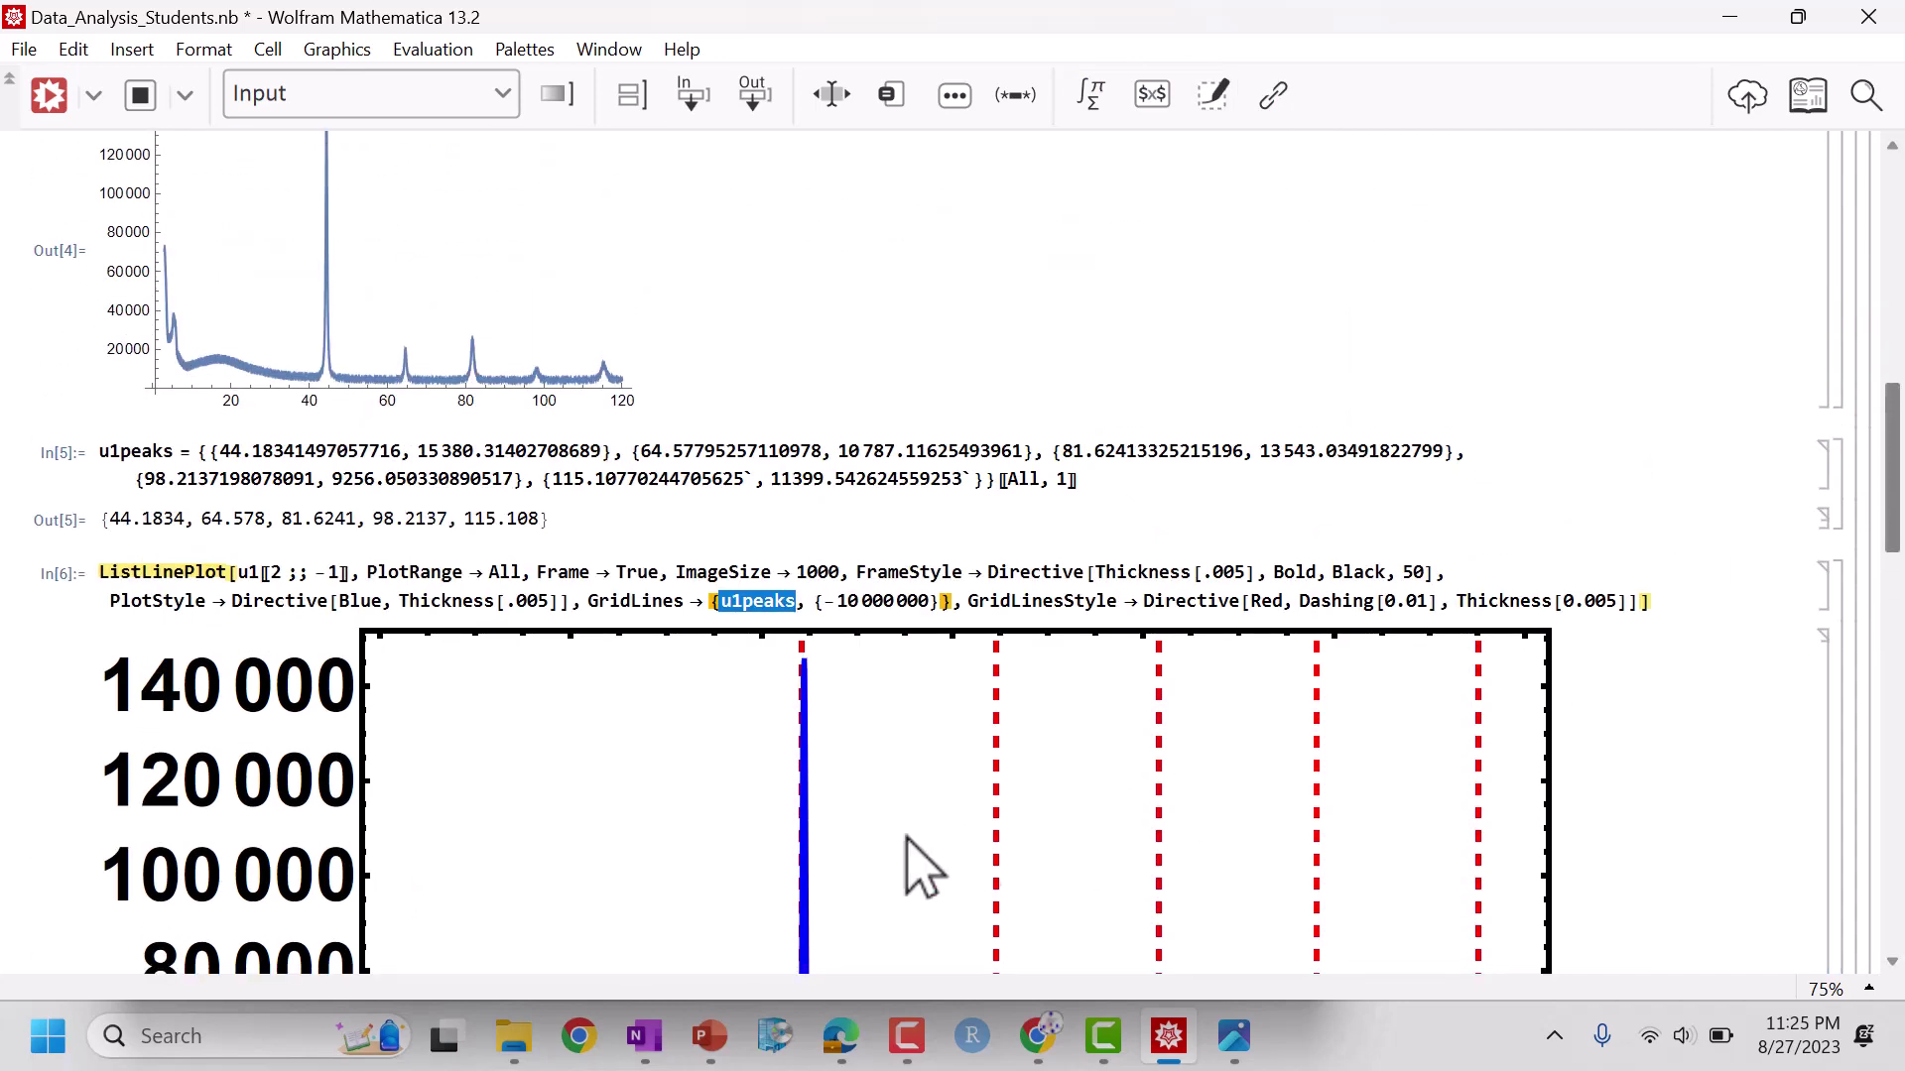
- Show icsd_1 and icsd_2 in Photos, shrinking and placing them beside the notebook
{"action": "left_click", "coordinate": [1235, 1040]}
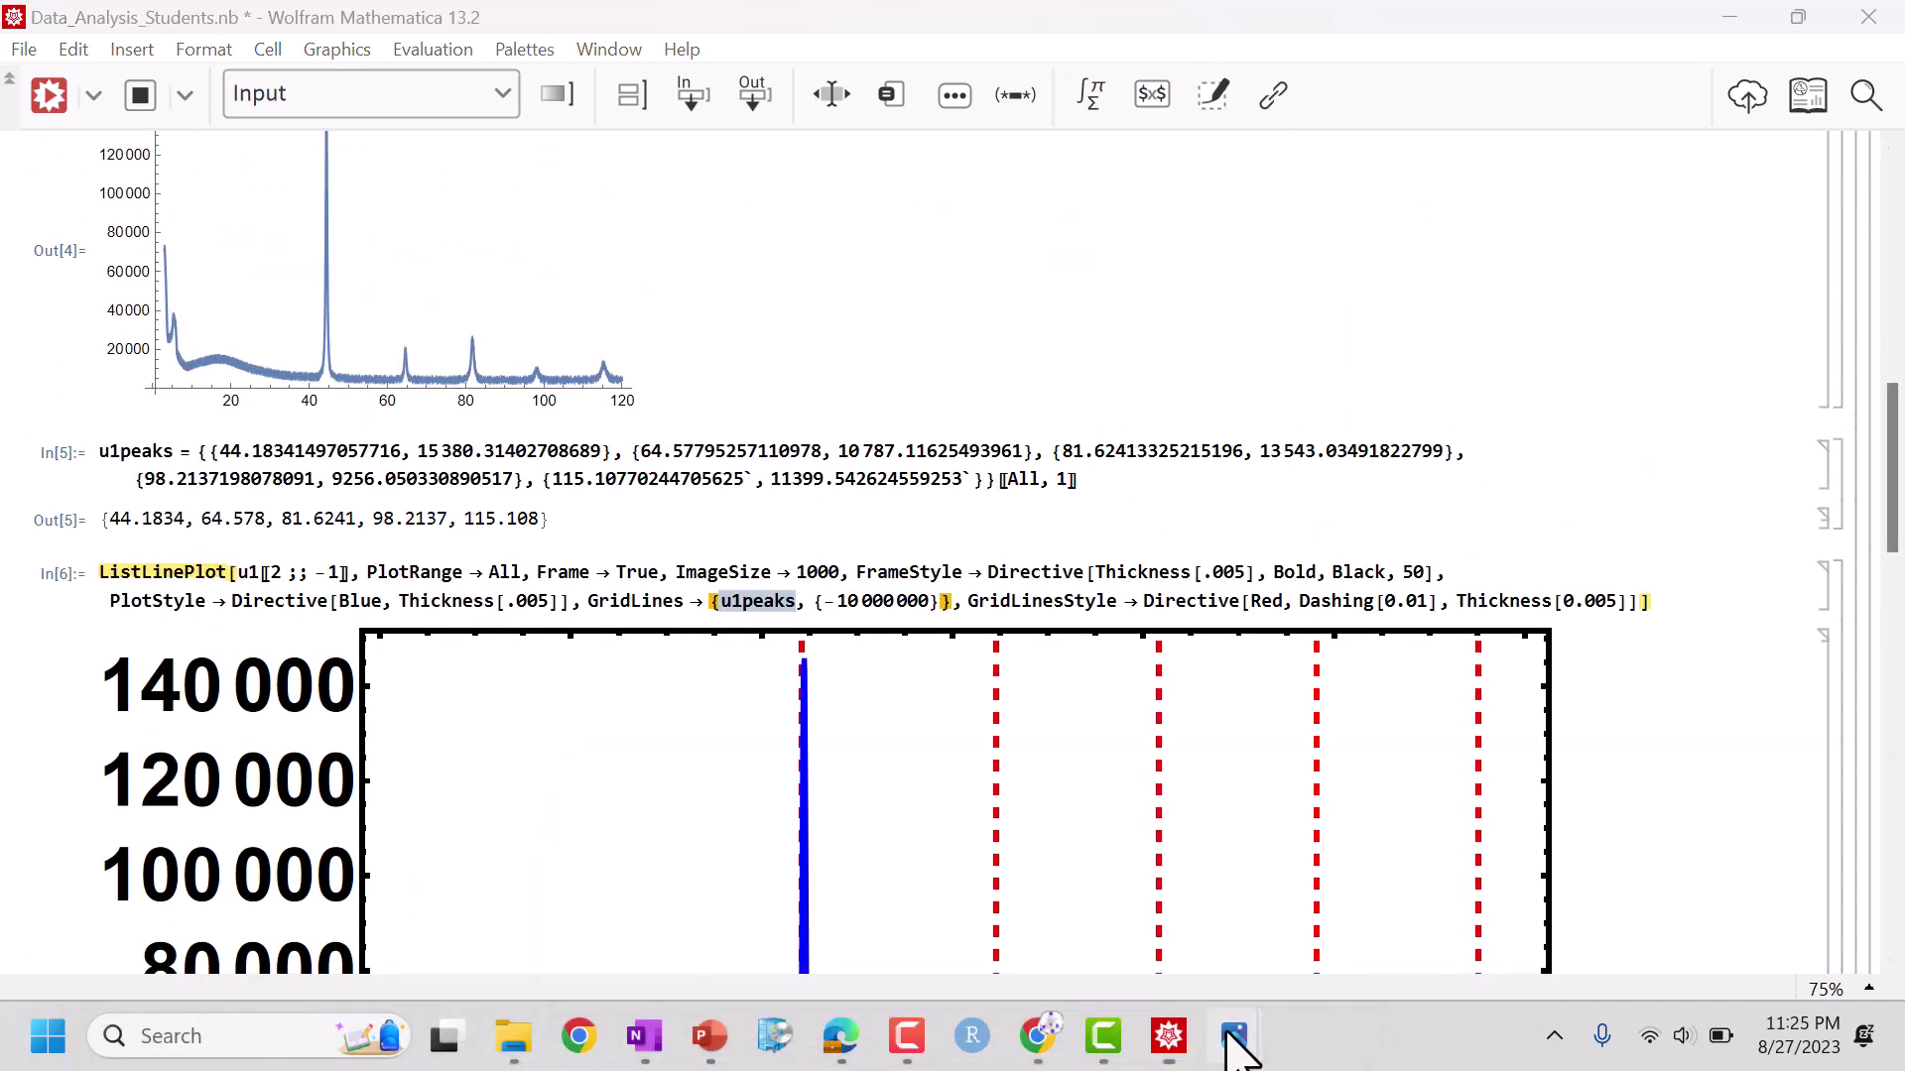
{"action": "left_click", "coordinate": [833, 927]}
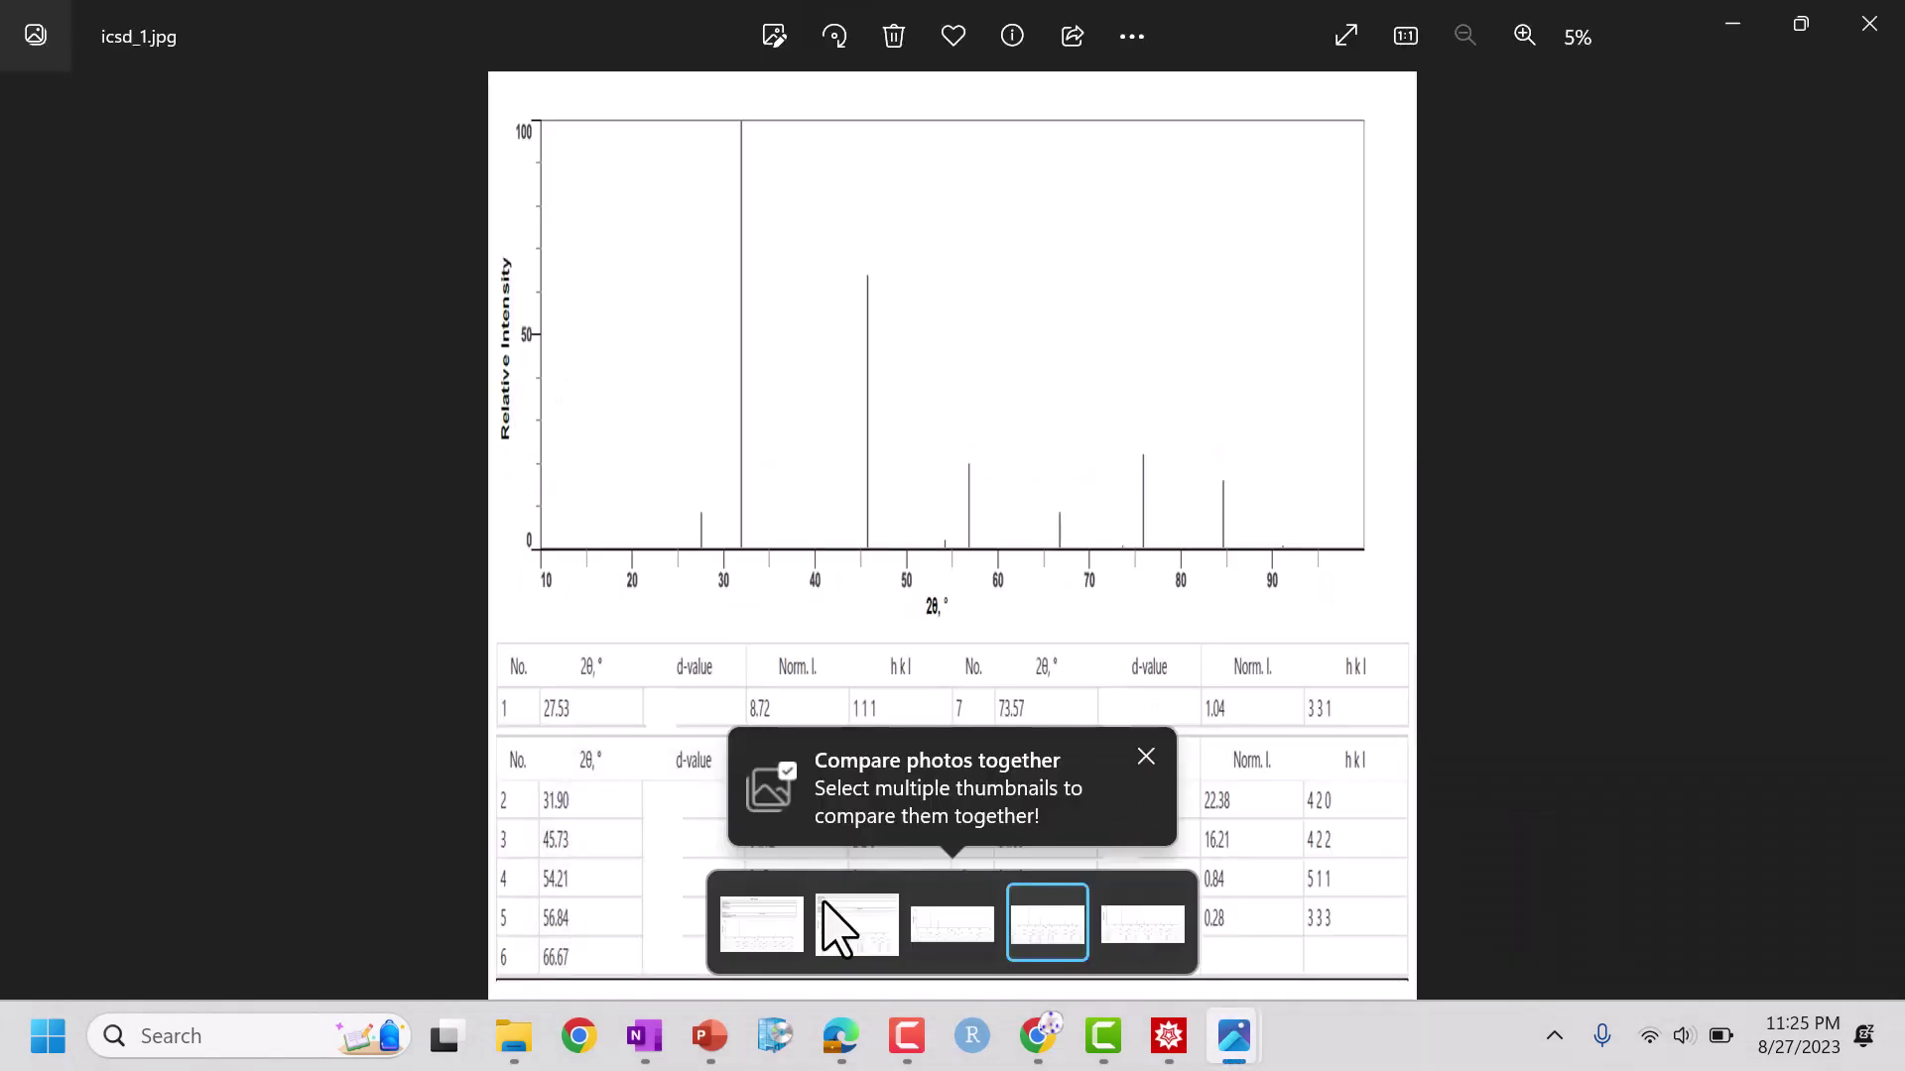
{"action": "double_click", "coordinate": [1218, 45]}
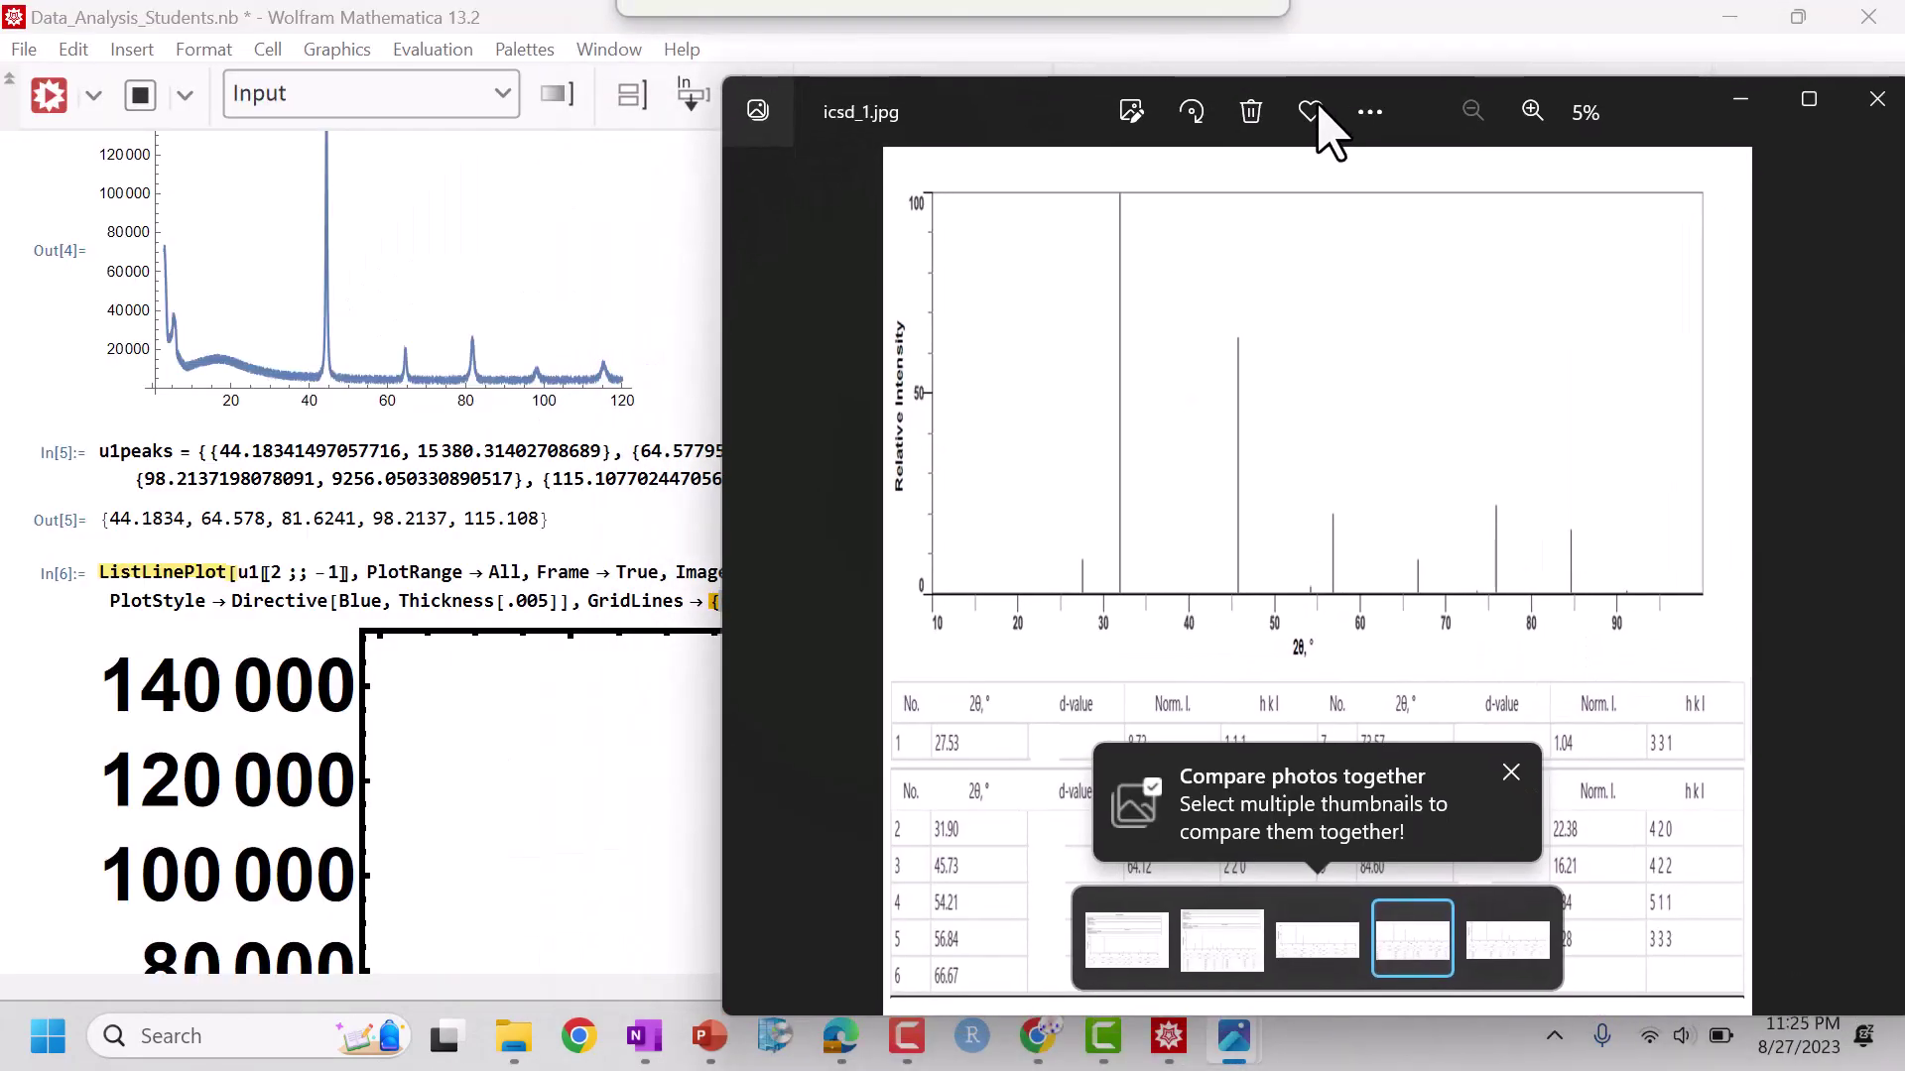
{"action": "left_click", "coordinate": [1508, 773]}
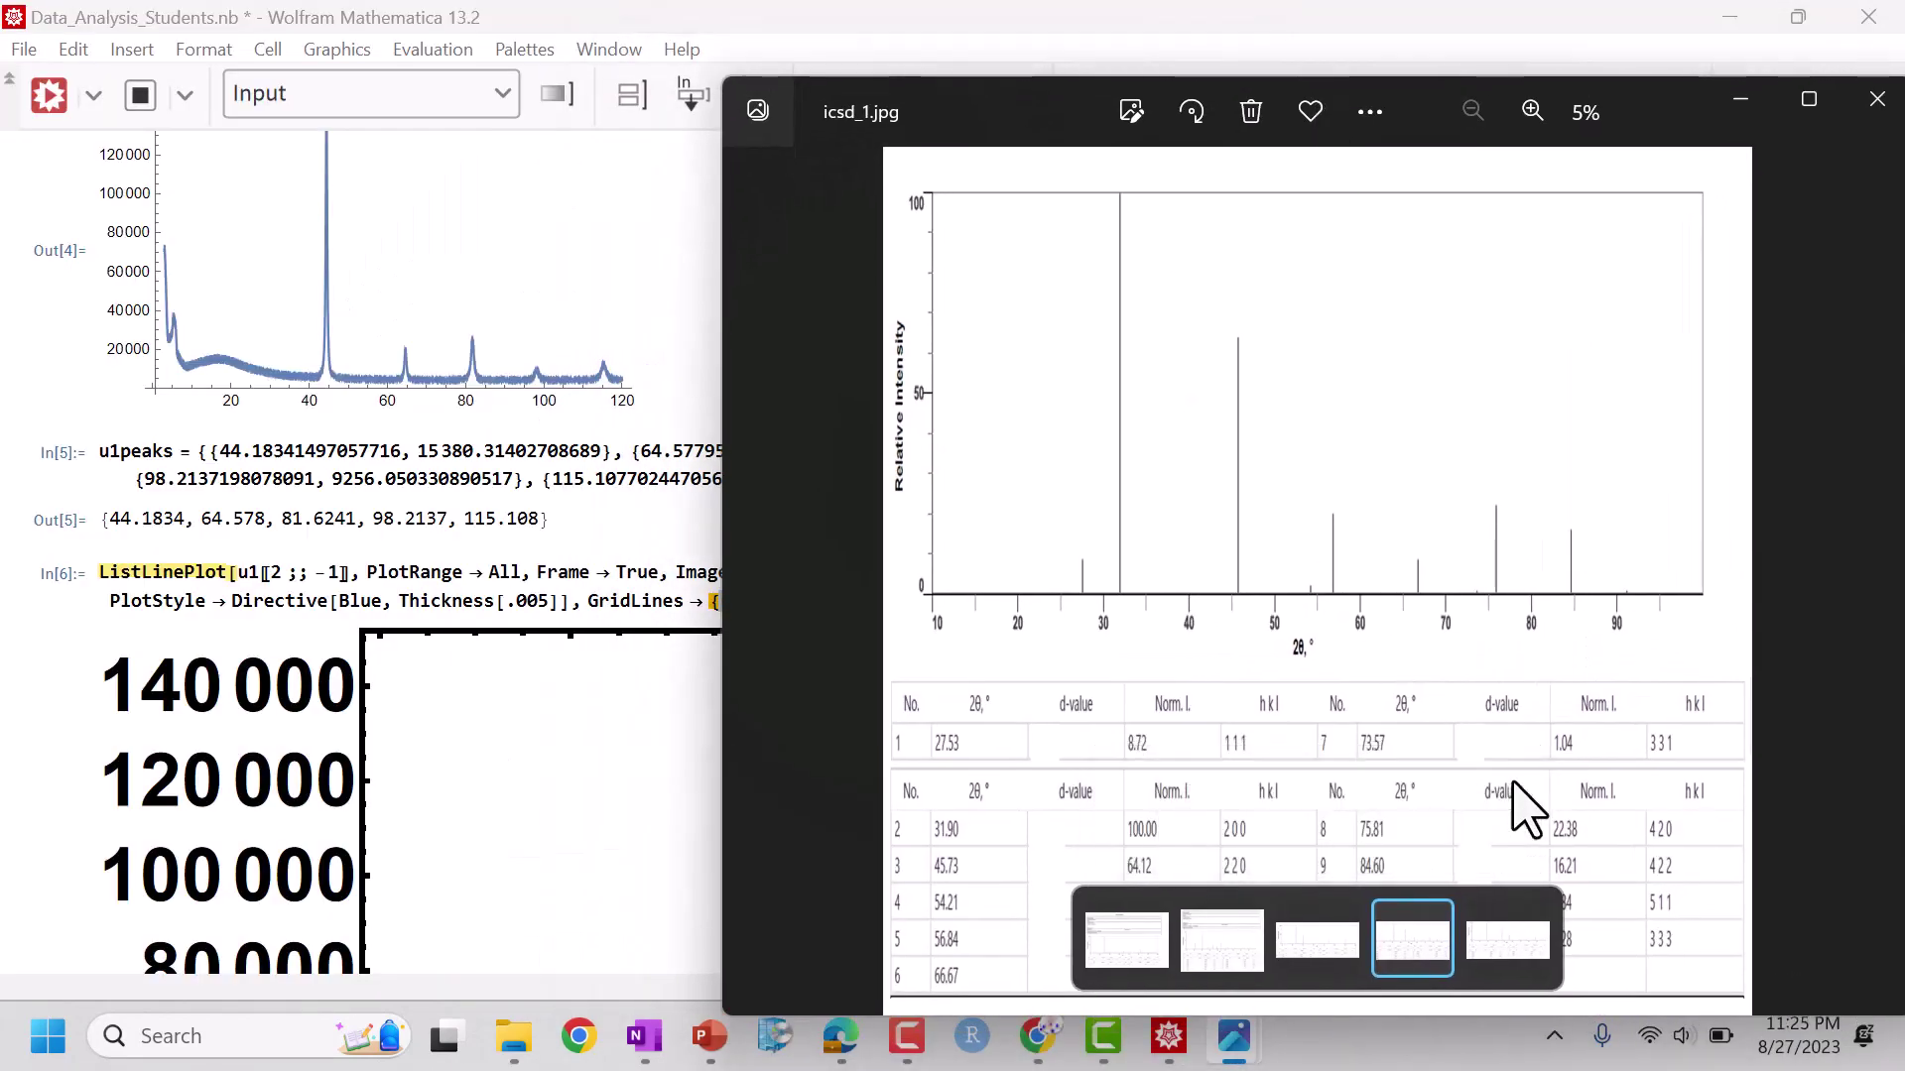
{"action": "mouse_move", "coordinate": [1328, 955]}
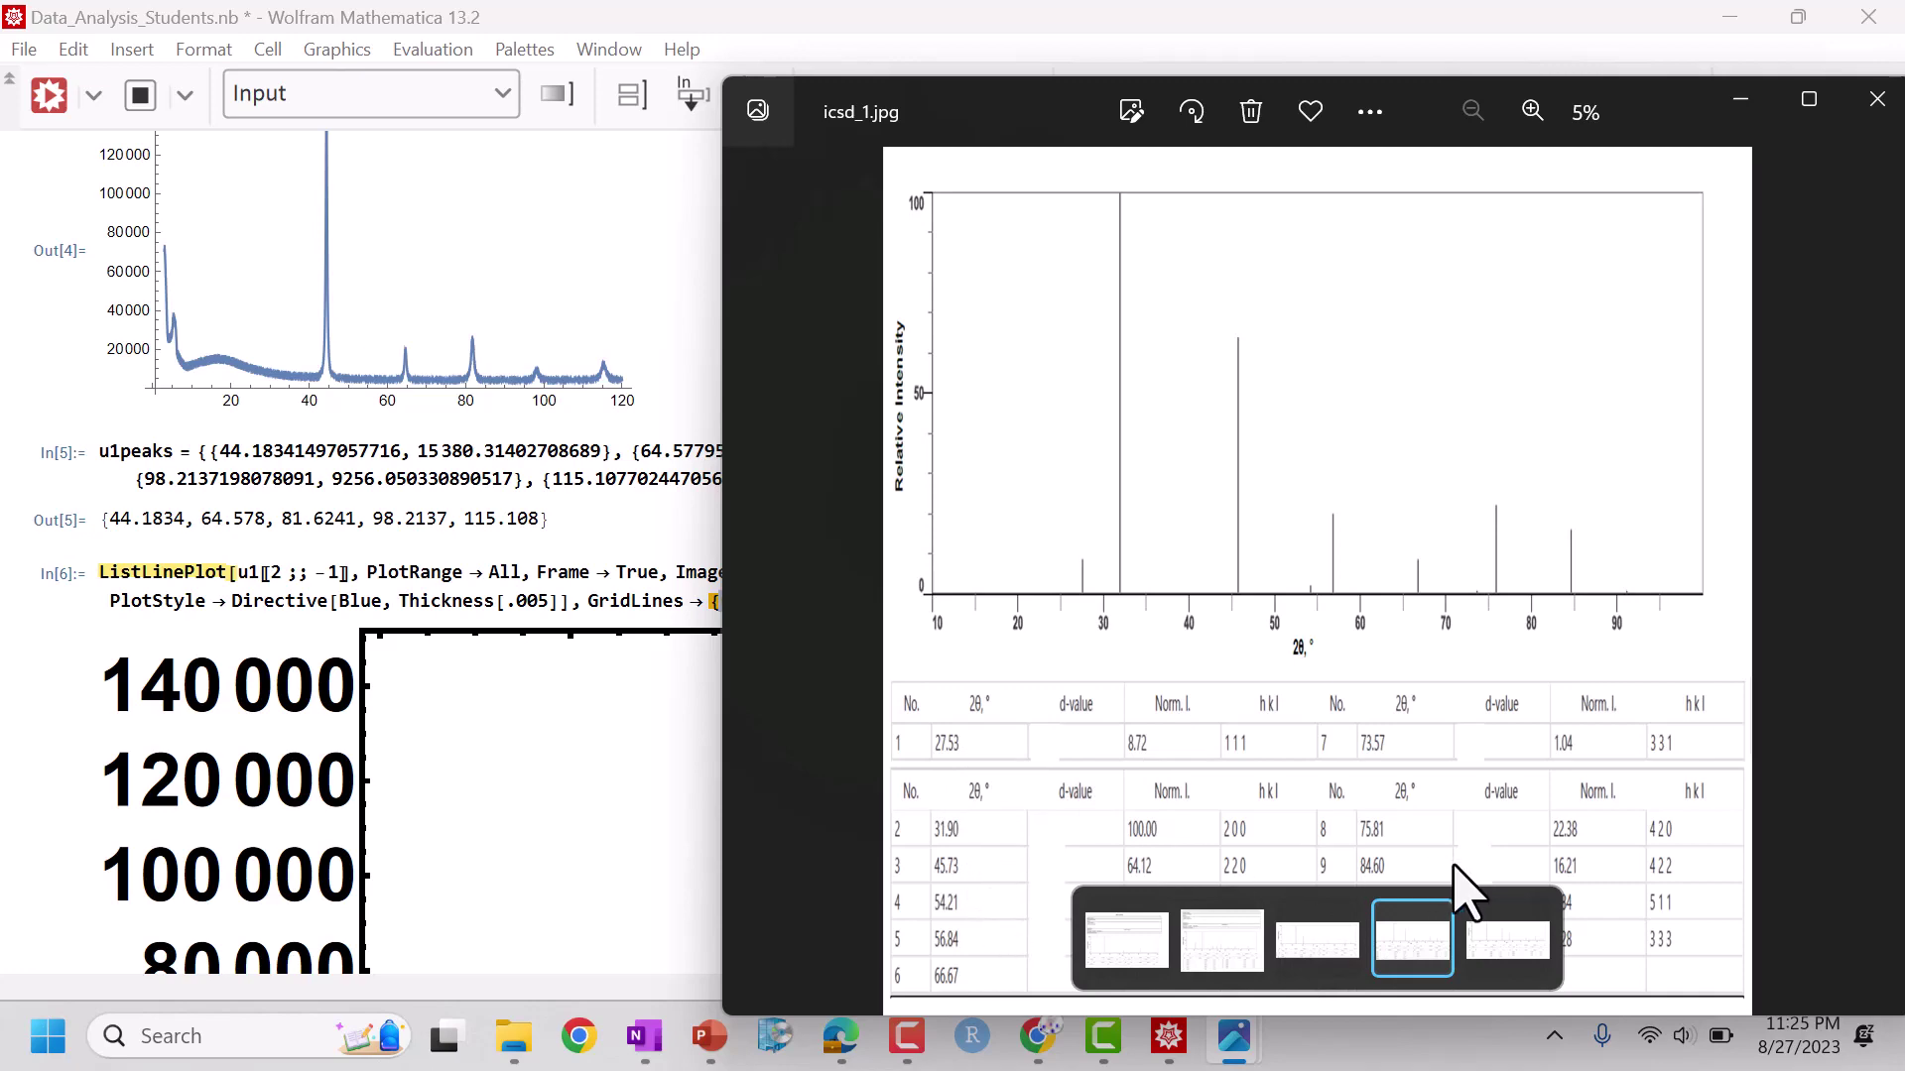
{"action": "mouse_move", "coordinate": [1206, 1030]}
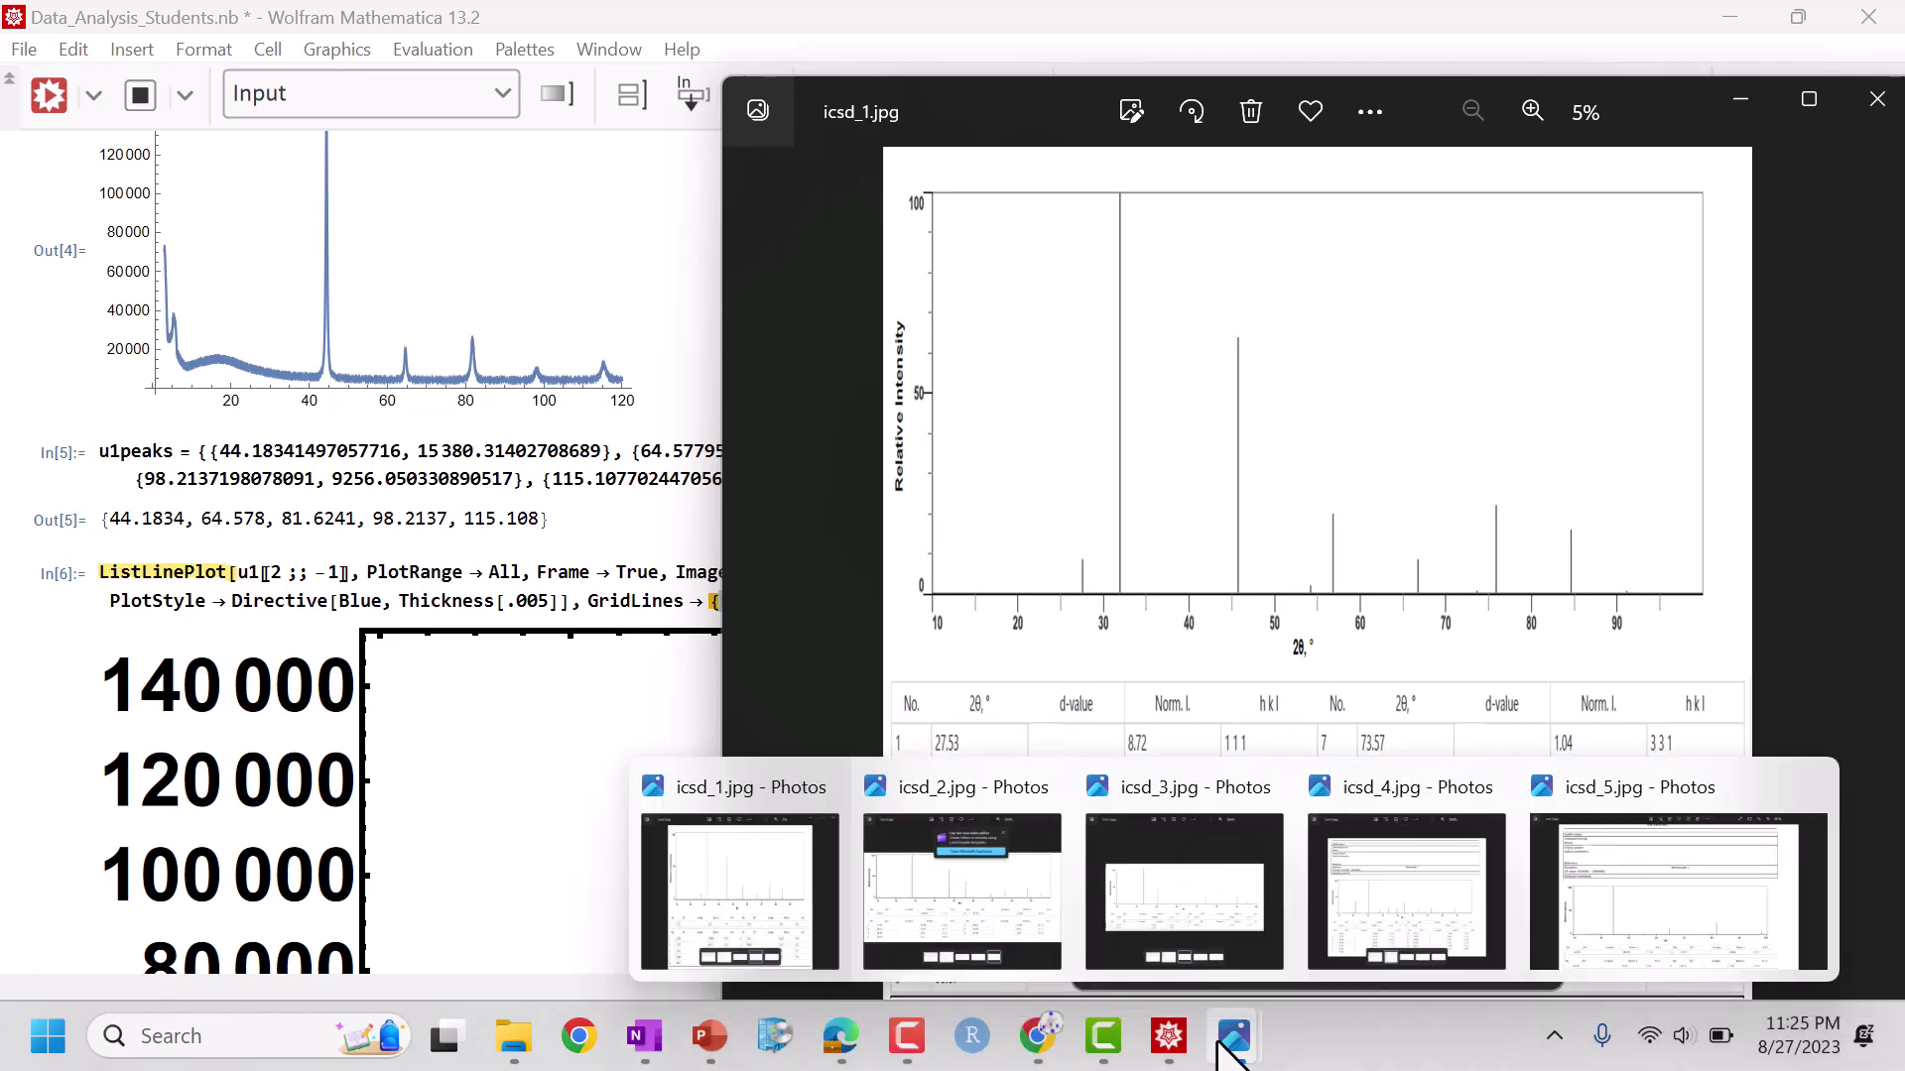
{"action": "left_click", "coordinate": [999, 932]}
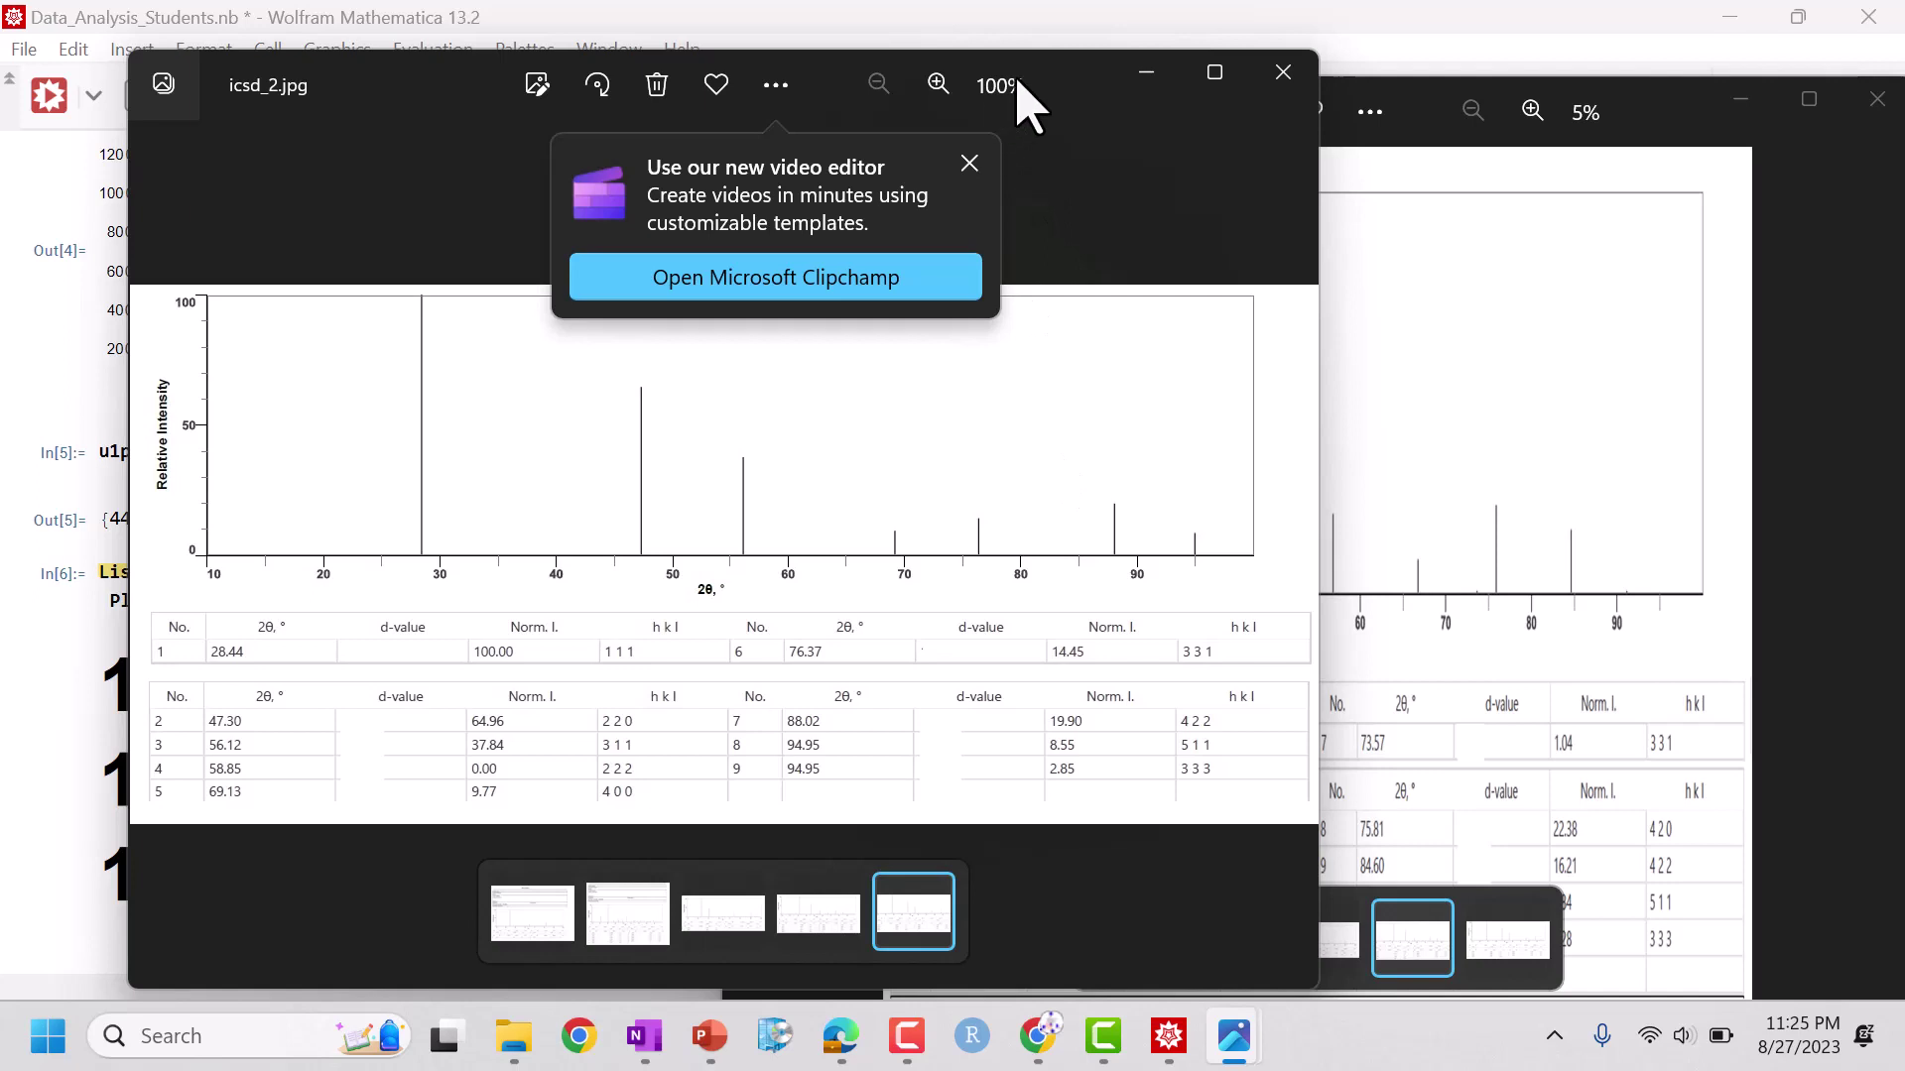
{"action": "left_click_drag", "start_coordinate": [1018, 83], "coordinate": [1479, 141]}
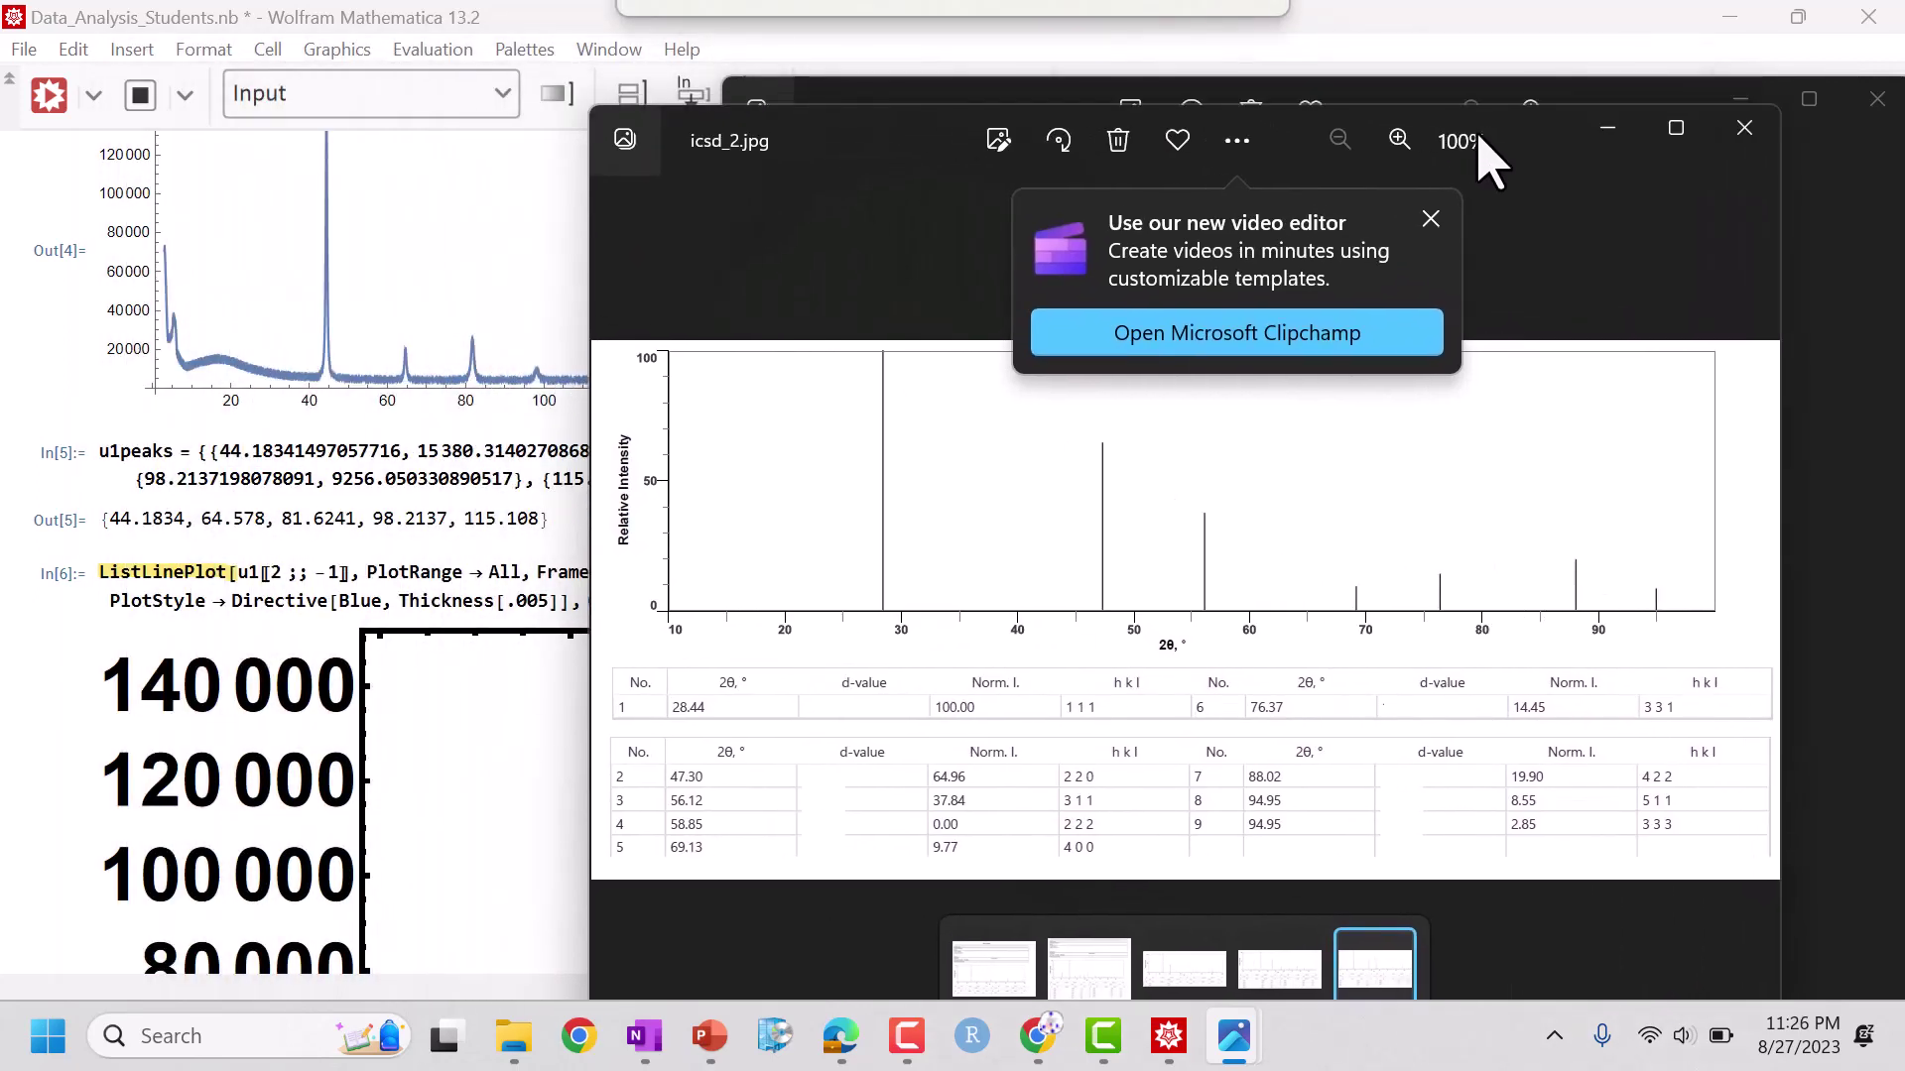
{"action": "left_click_drag", "start_coordinate": [1479, 141], "coordinate": [1482, 122]}
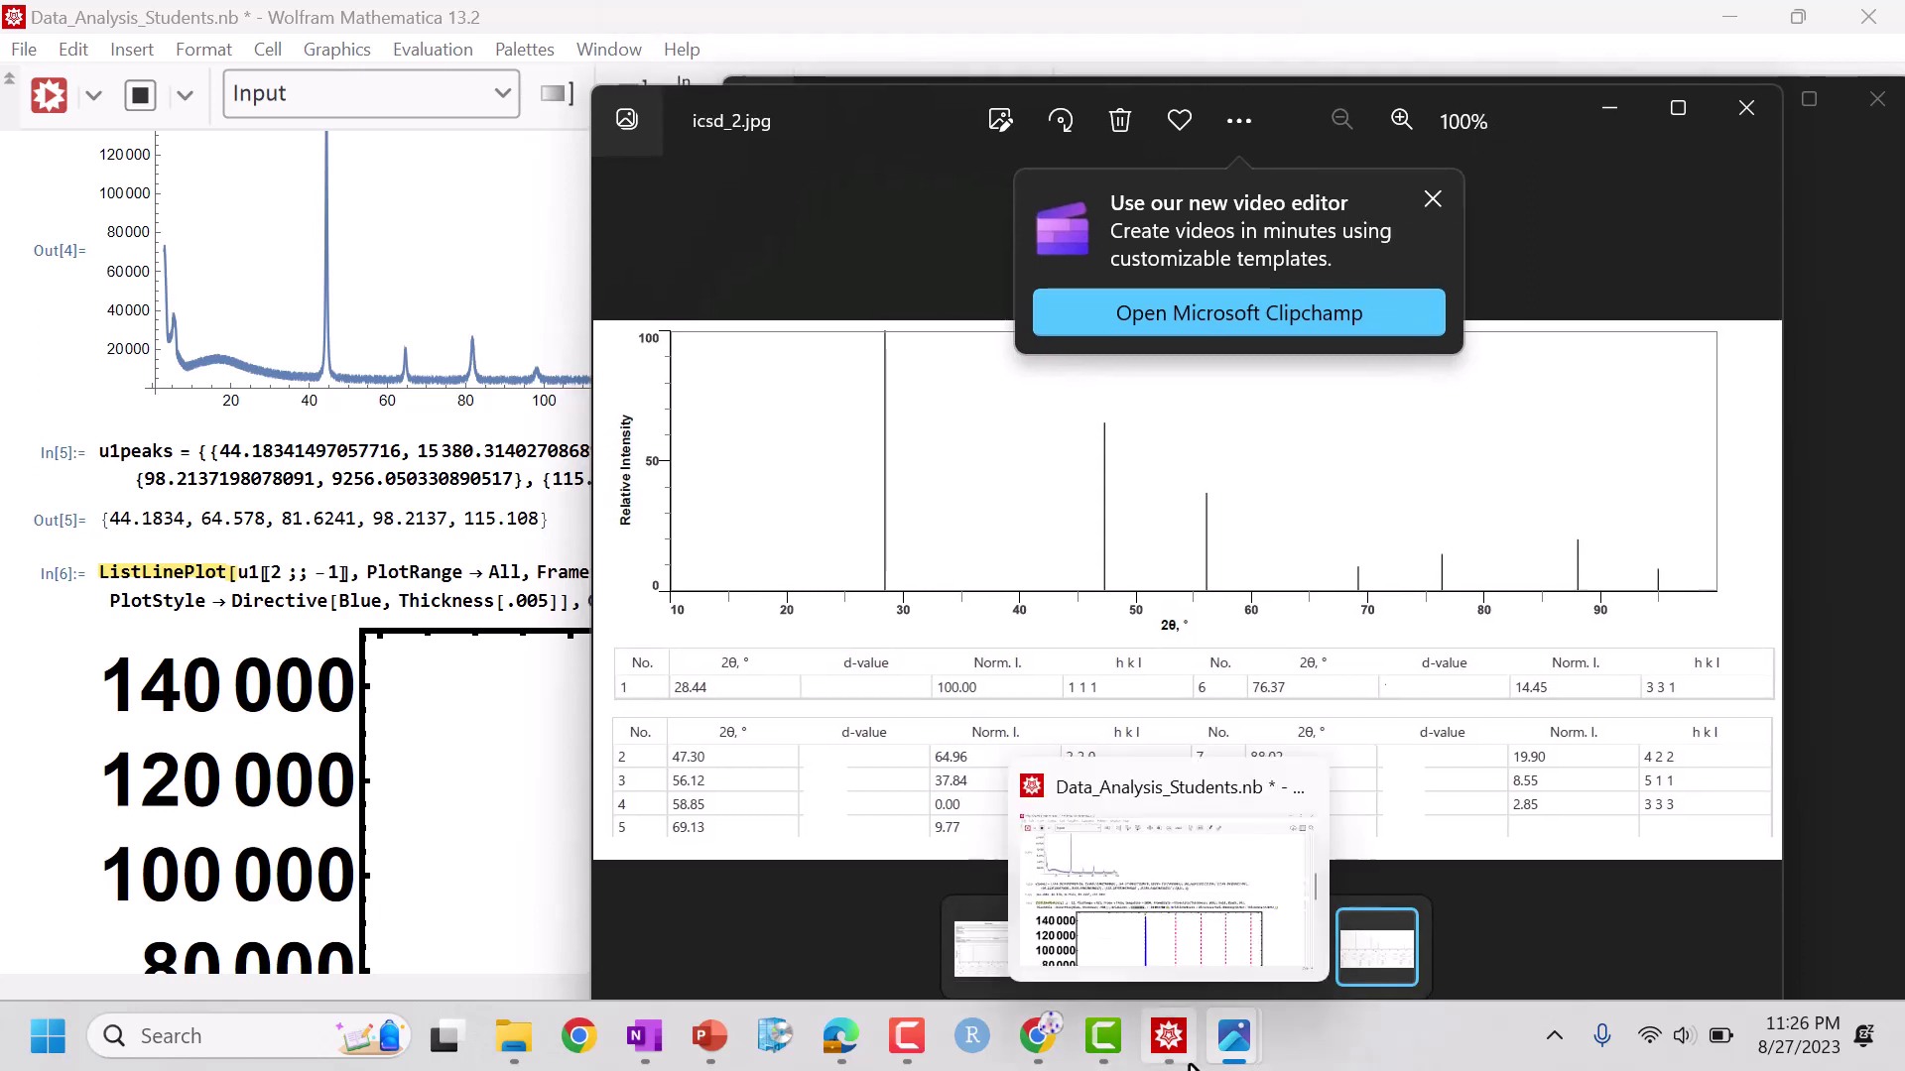
- Bring up icsd_4, icsd_3 and icsd_5 and position each beside the notebook
{"action": "mouse_move", "coordinate": [1234, 1035]}
{"action": "left_click", "coordinate": [1425, 890]}
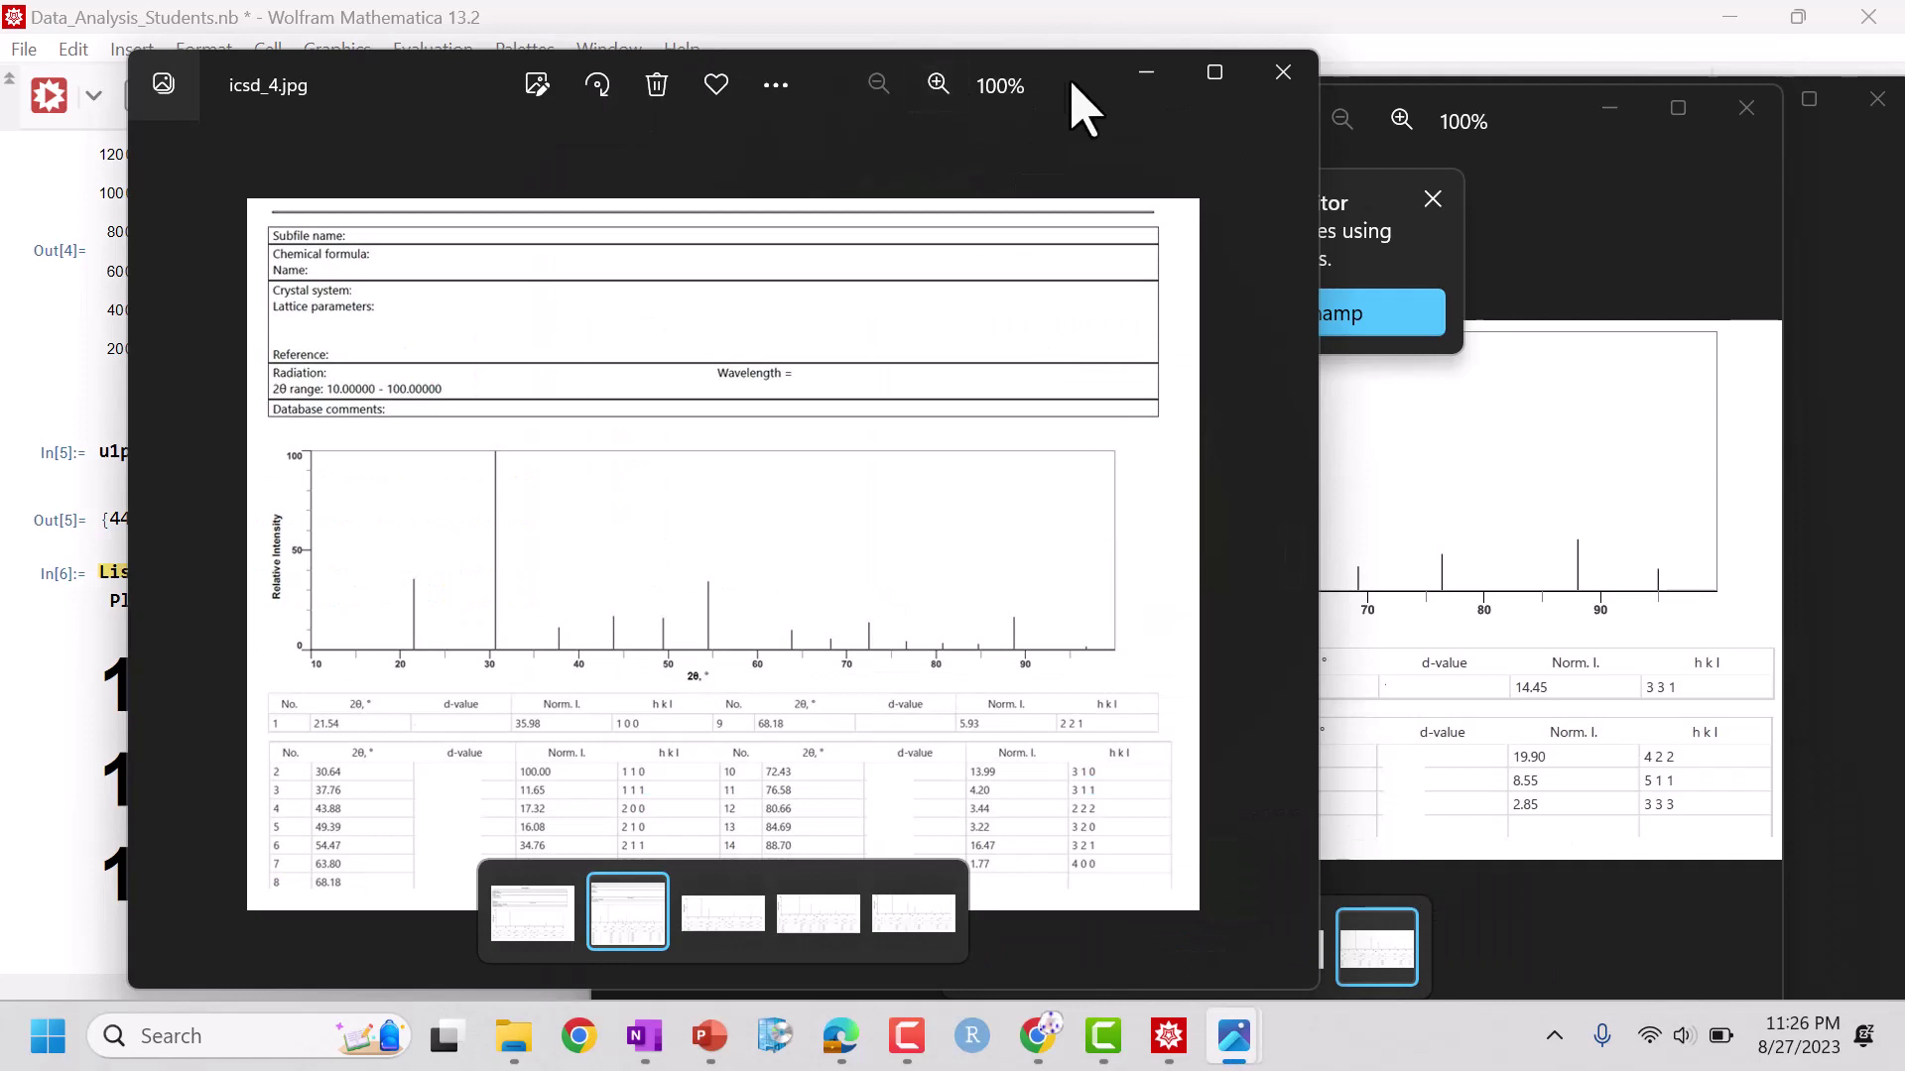
{"action": "left_click_drag", "start_coordinate": [1085, 106], "coordinate": [1427, 149]}
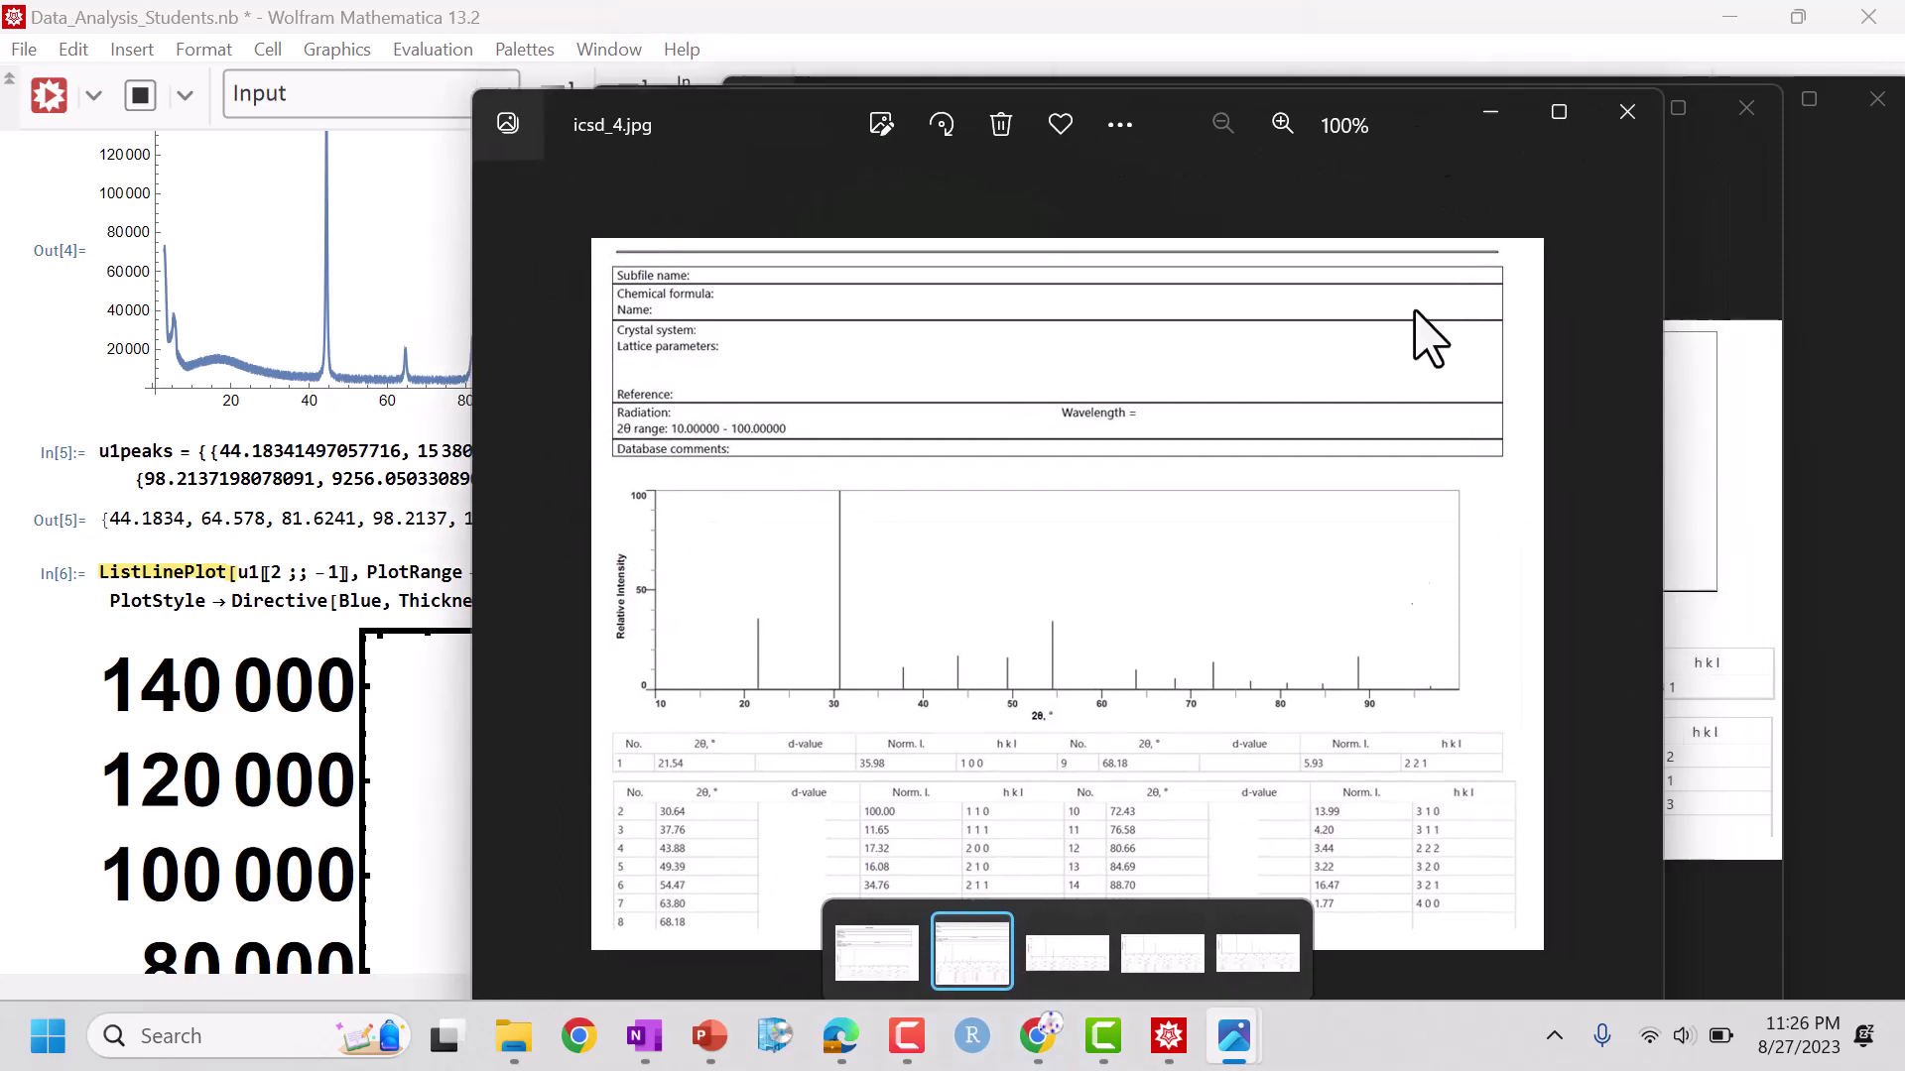
{"action": "mouse_move", "coordinate": [1238, 1061]}
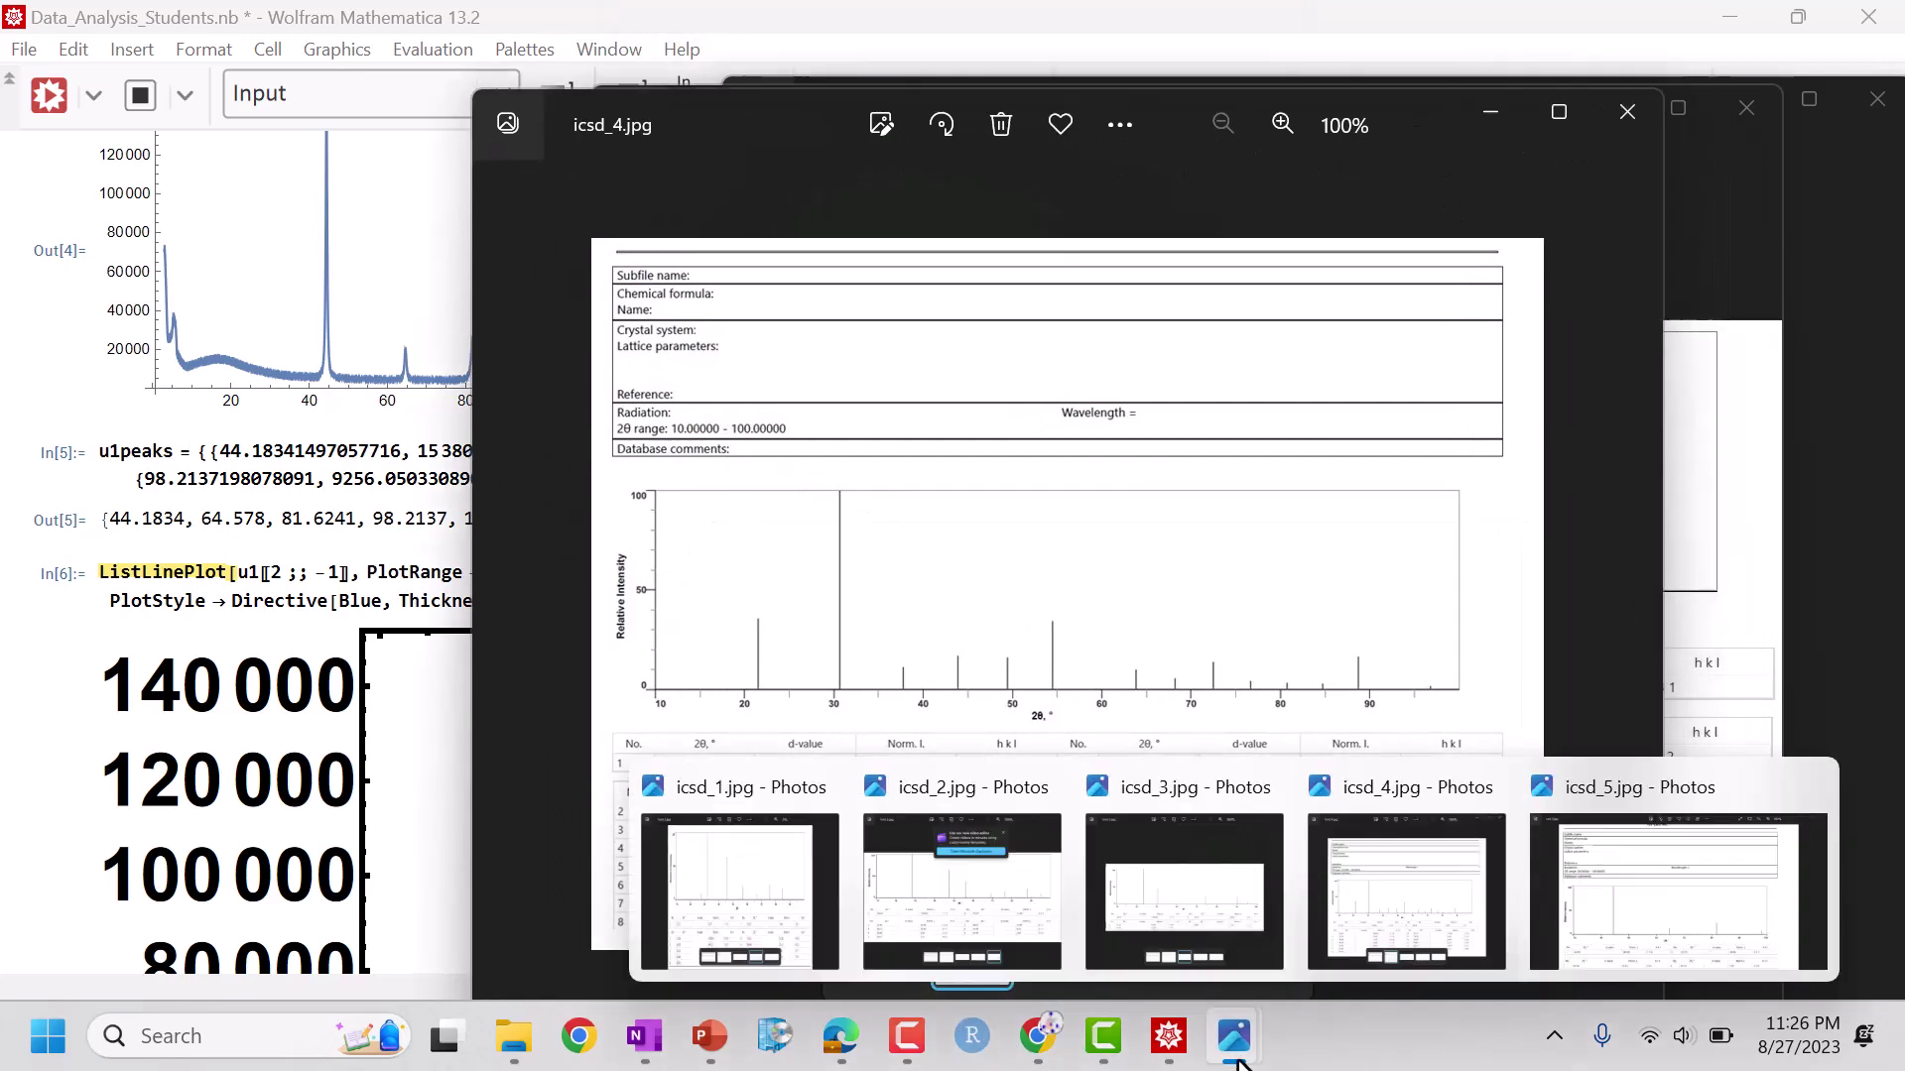
{"action": "left_click", "coordinate": [1212, 923]}
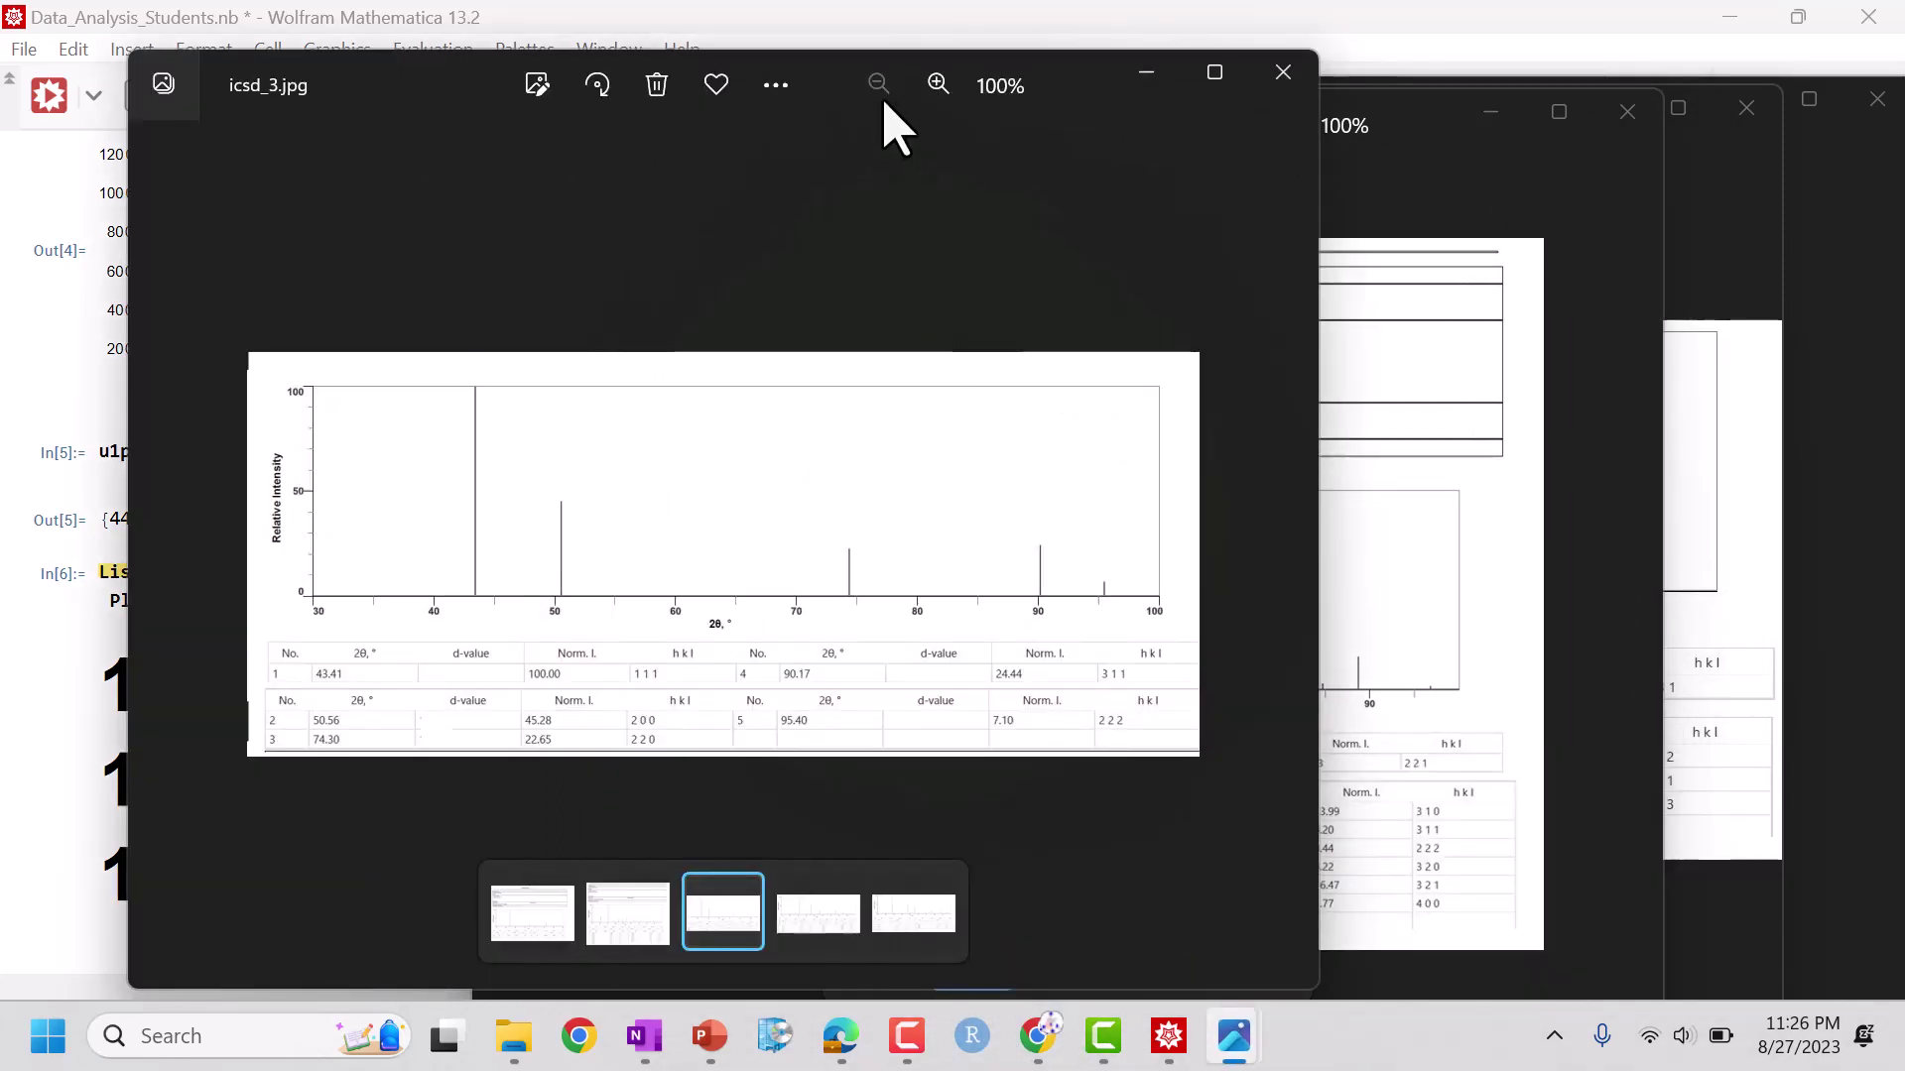
{"action": "left_click_drag", "start_coordinate": [1046, 93], "coordinate": [1454, 136]}
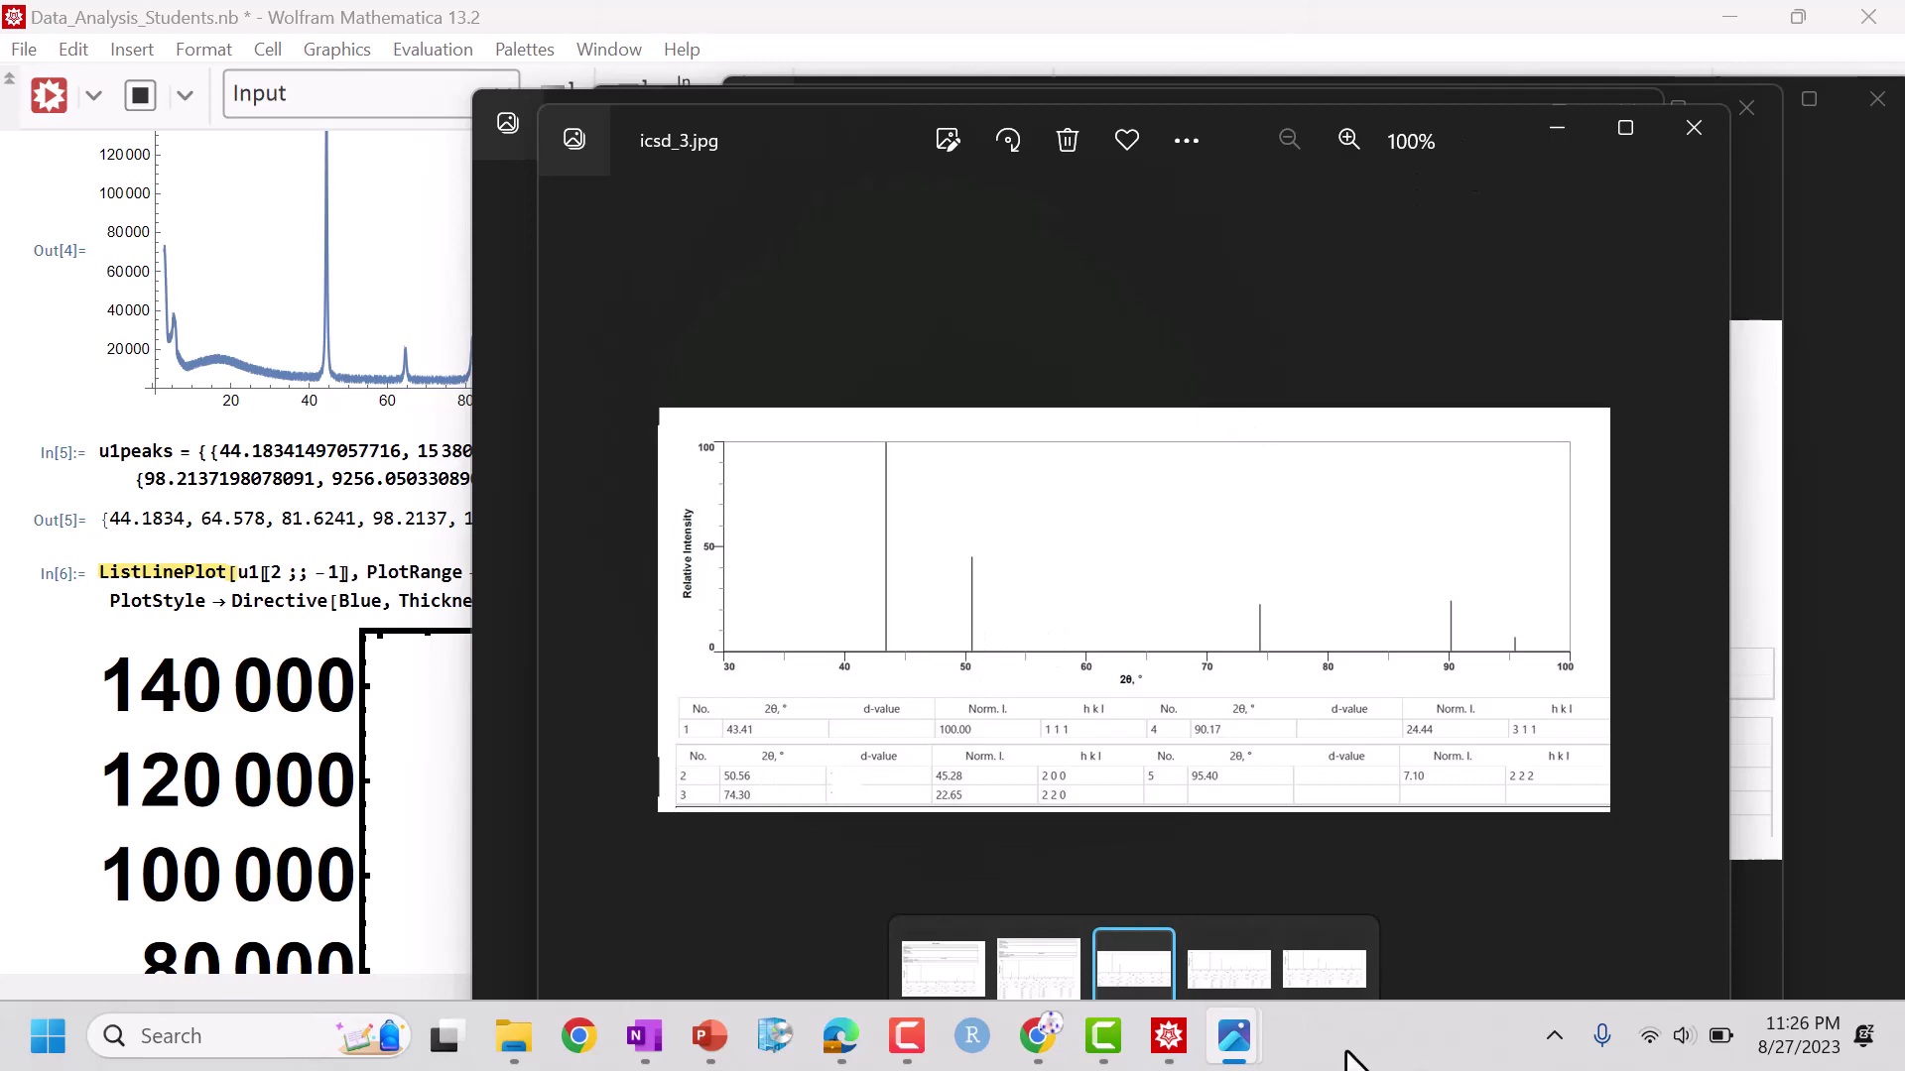
{"action": "mouse_move", "coordinate": [1229, 1035]}
{"action": "left_click", "coordinate": [1617, 942]}
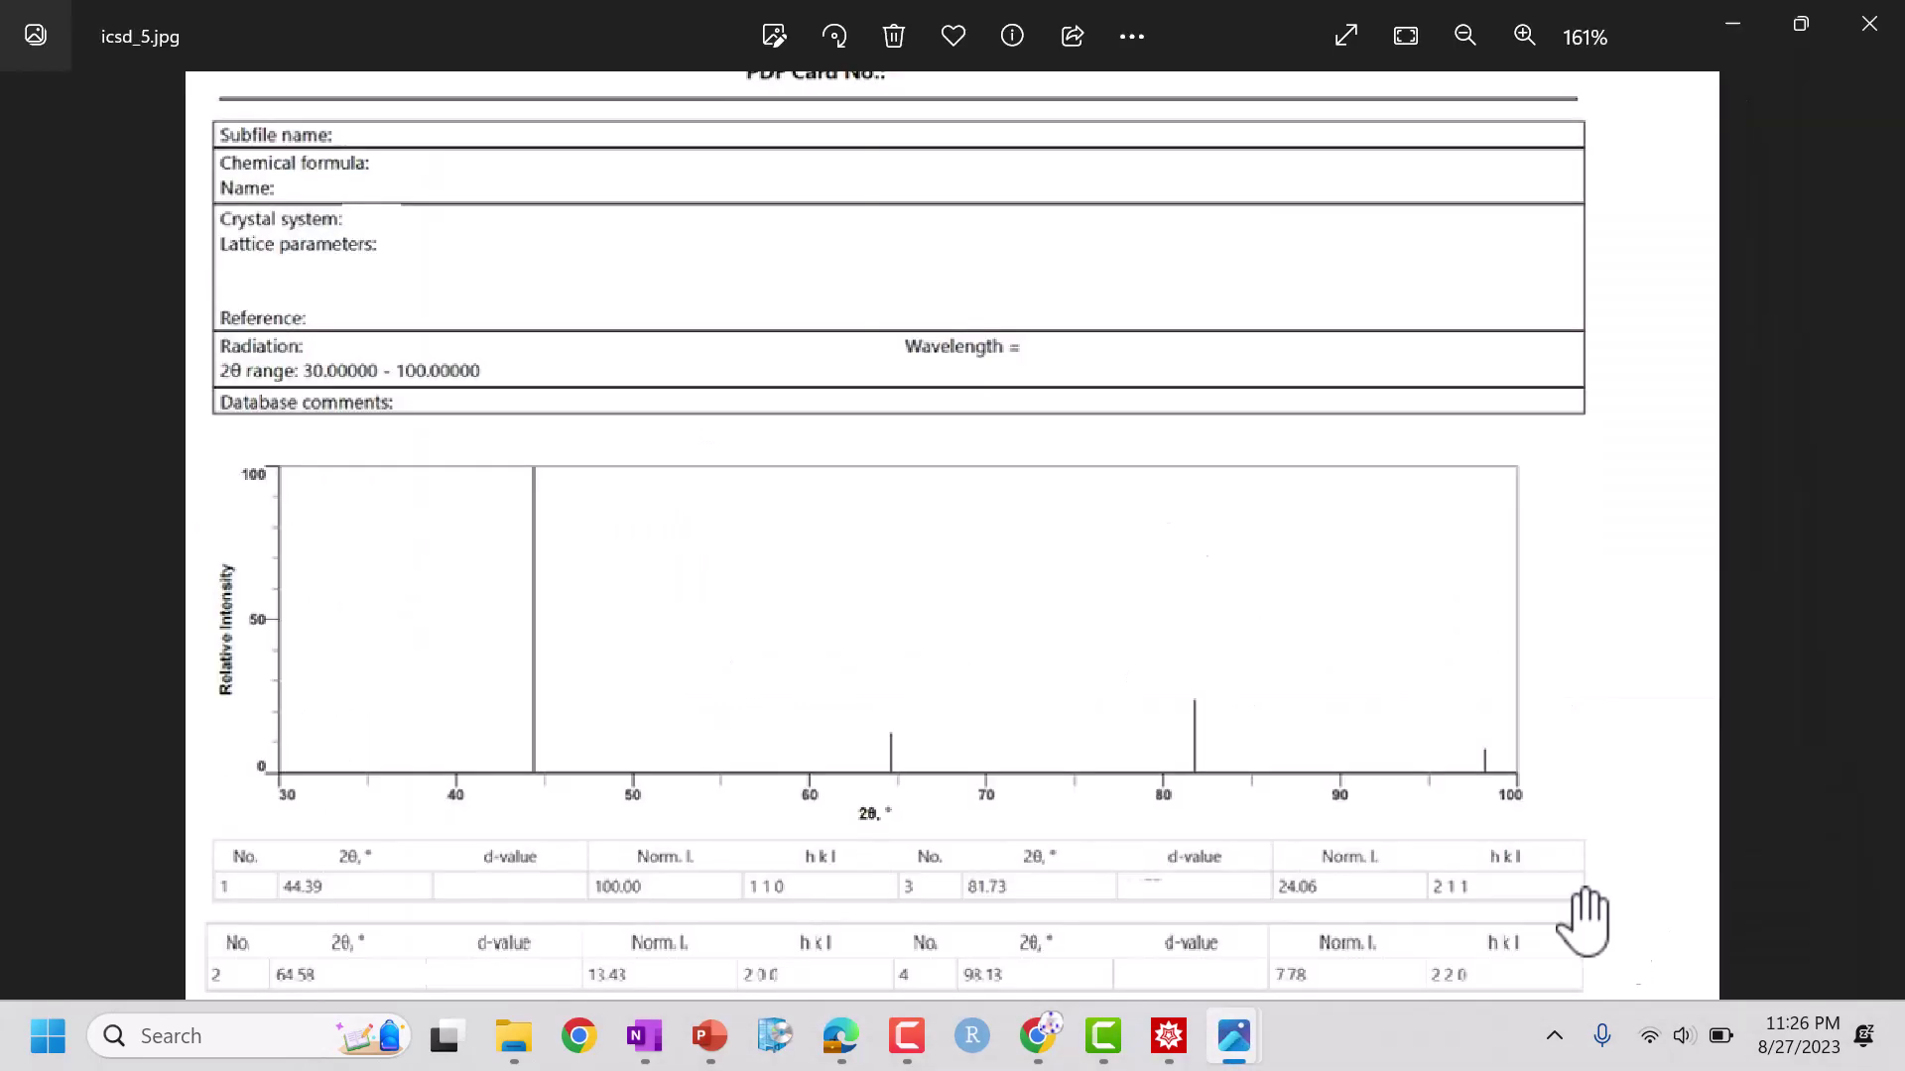
{"action": "left_click_drag", "start_coordinate": [1075, 55], "coordinate": [1157, 126]}
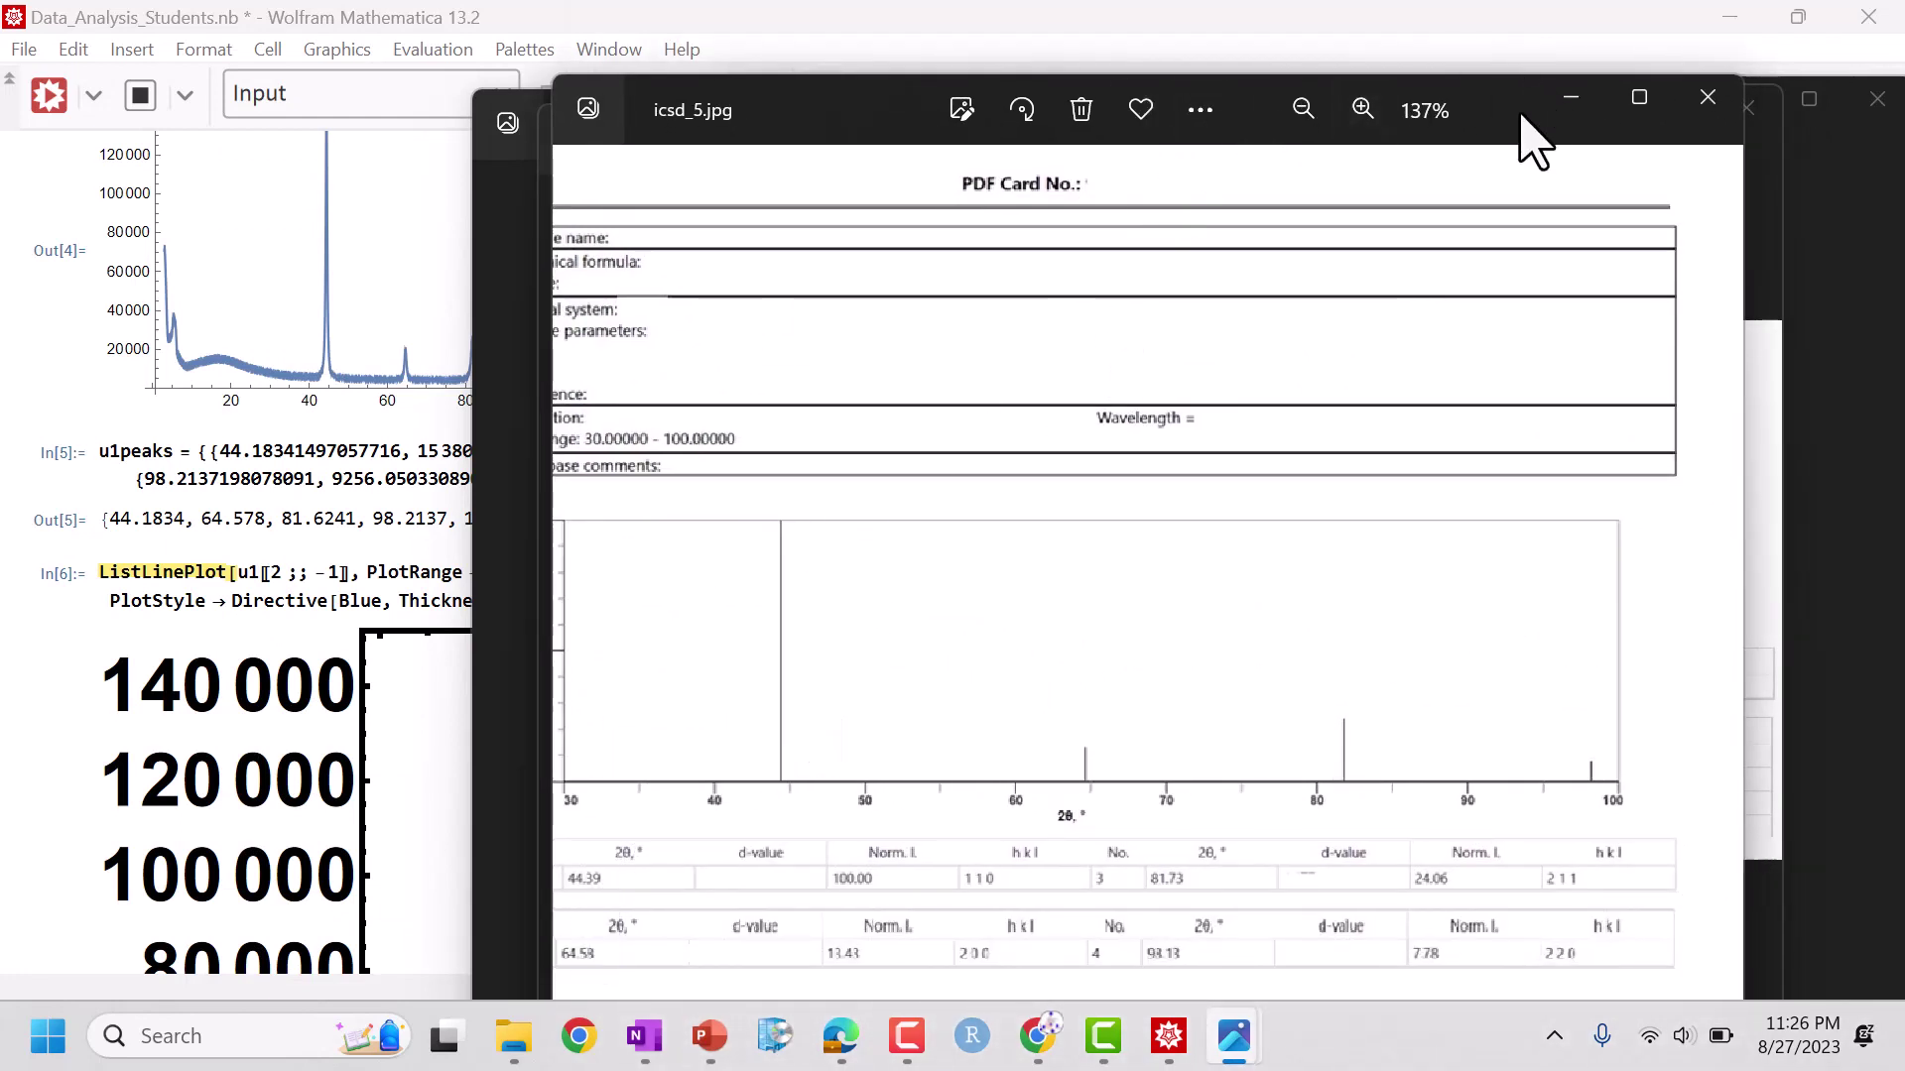
{"action": "left_click_drag", "start_coordinate": [1523, 119], "coordinate": [1633, 57]}
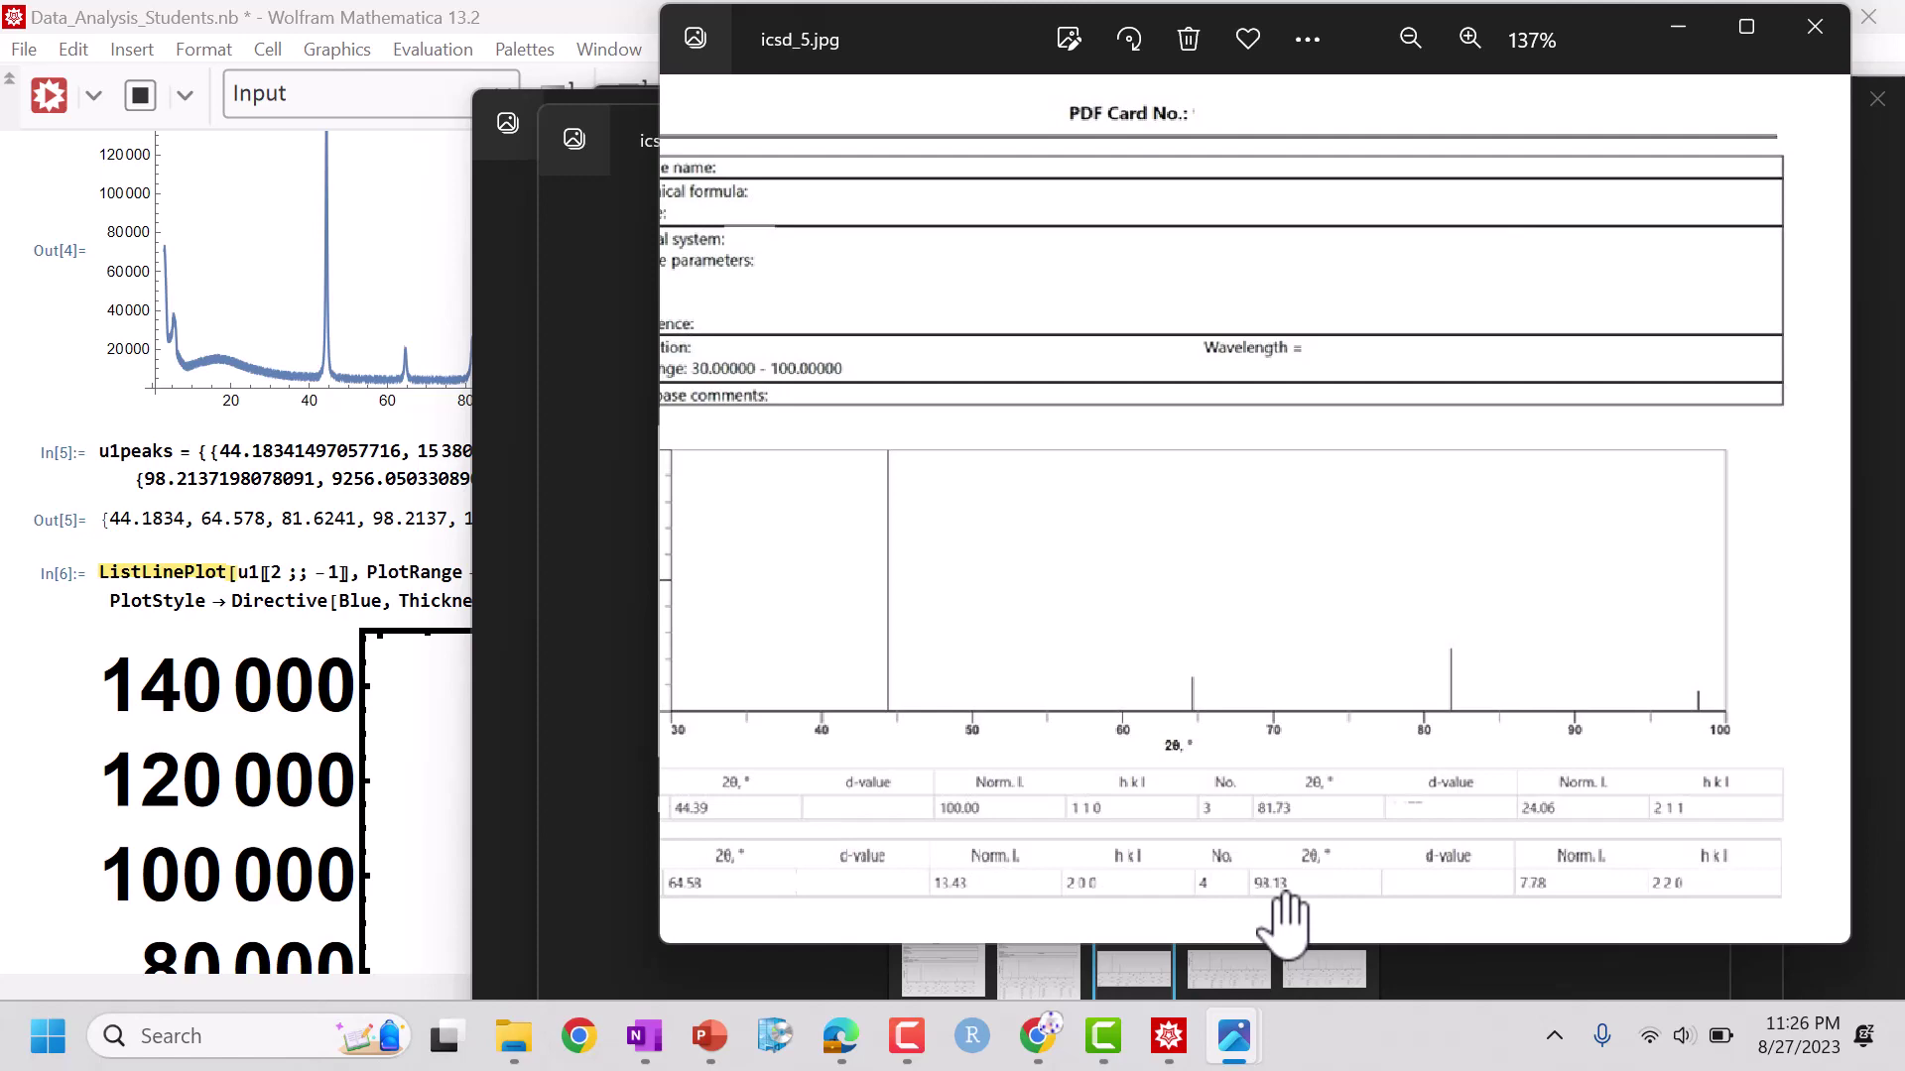
- Back in the notebook, re-evaluate the braggfun Bragg's-law definition
{"action": "left_click", "coordinate": [384, 542]}
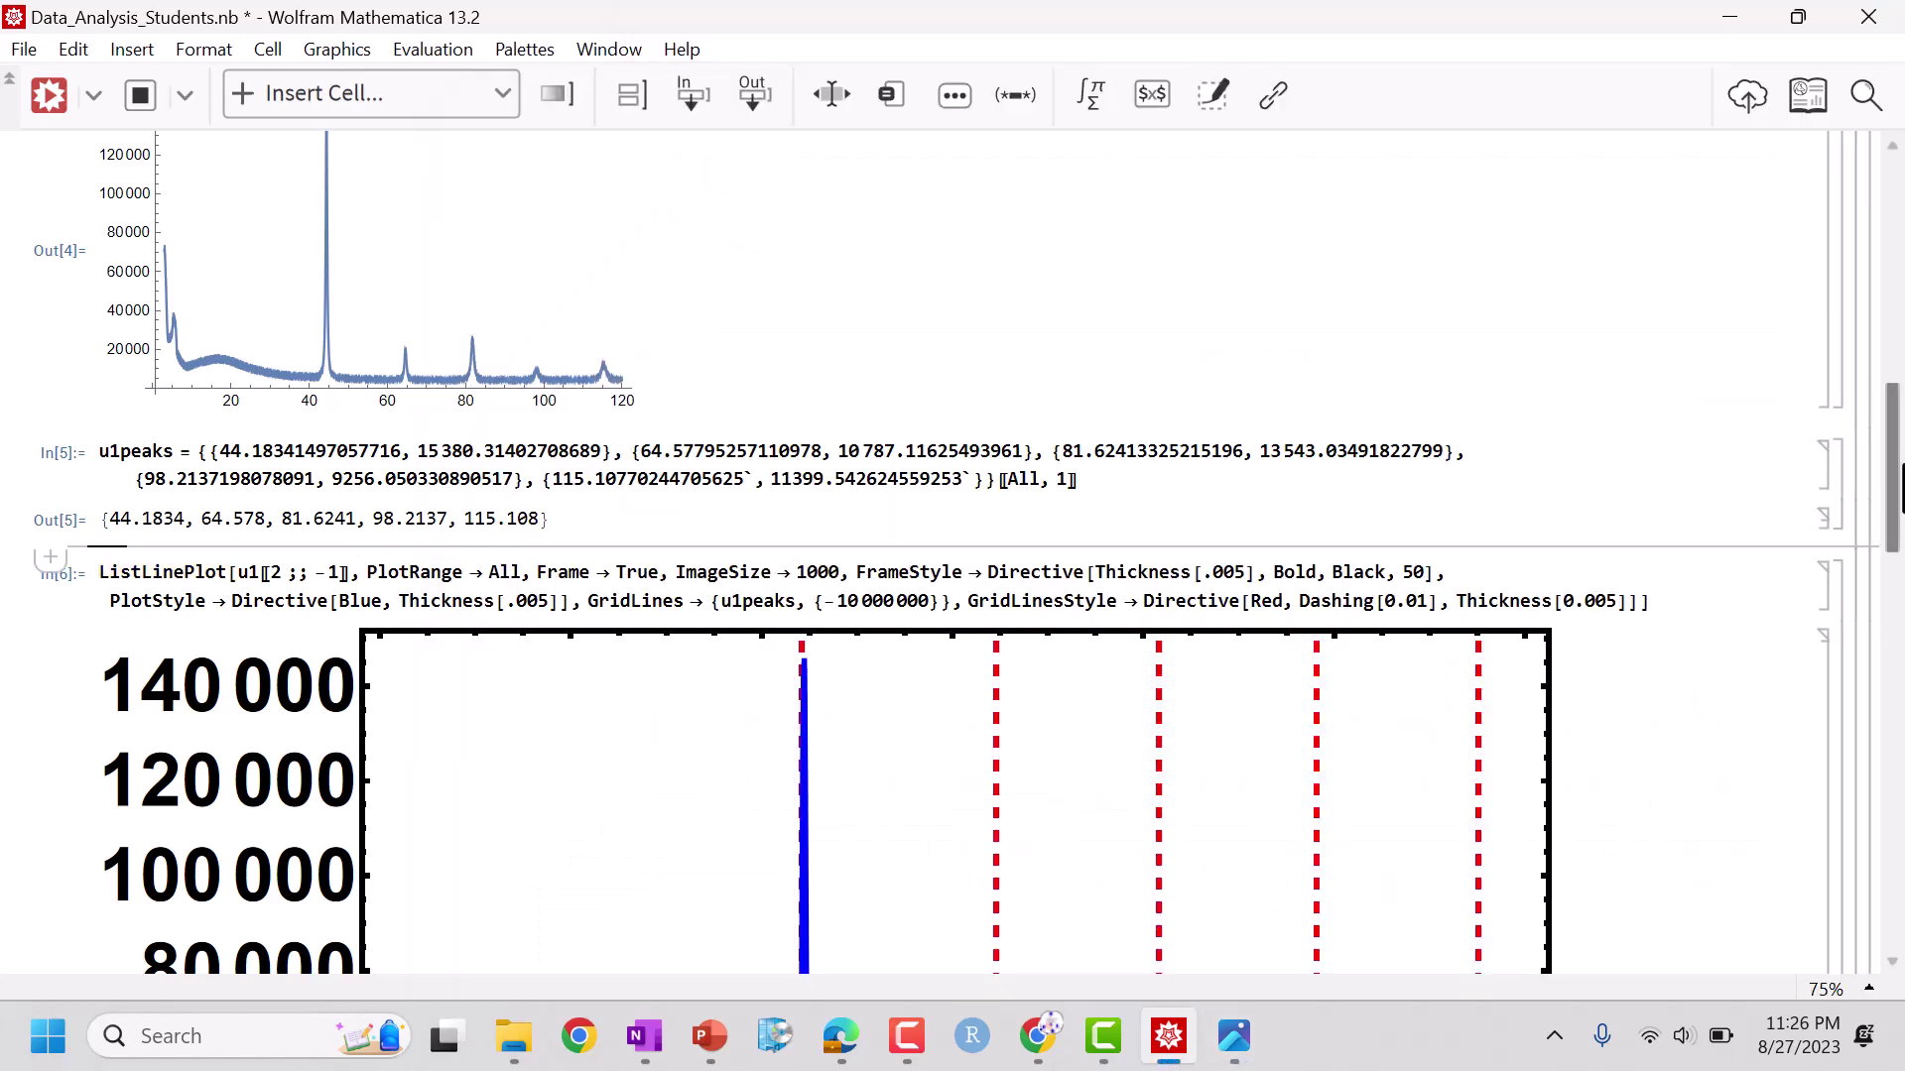
{"action": "left_click_drag", "start_coordinate": [1899, 476], "coordinate": [1844, 660]}
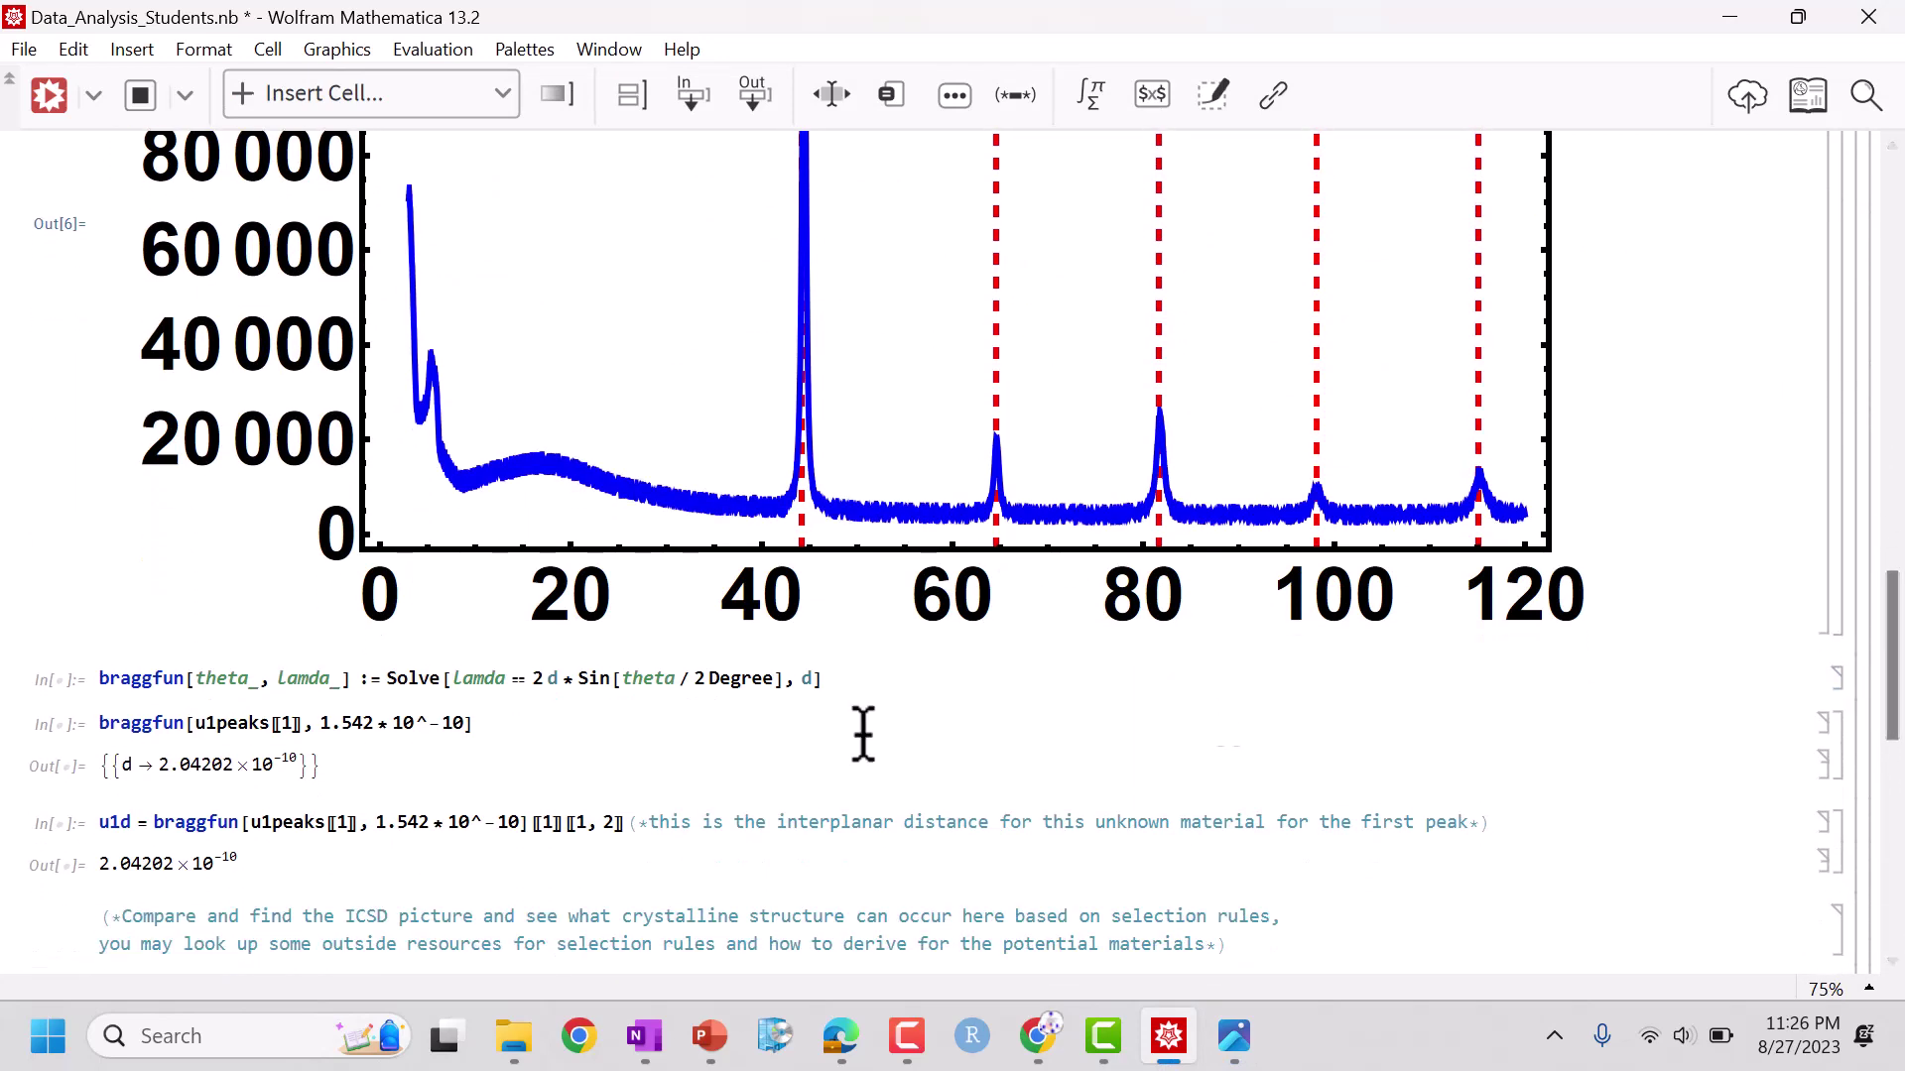
{"action": "left_click", "coordinate": [471, 678]}
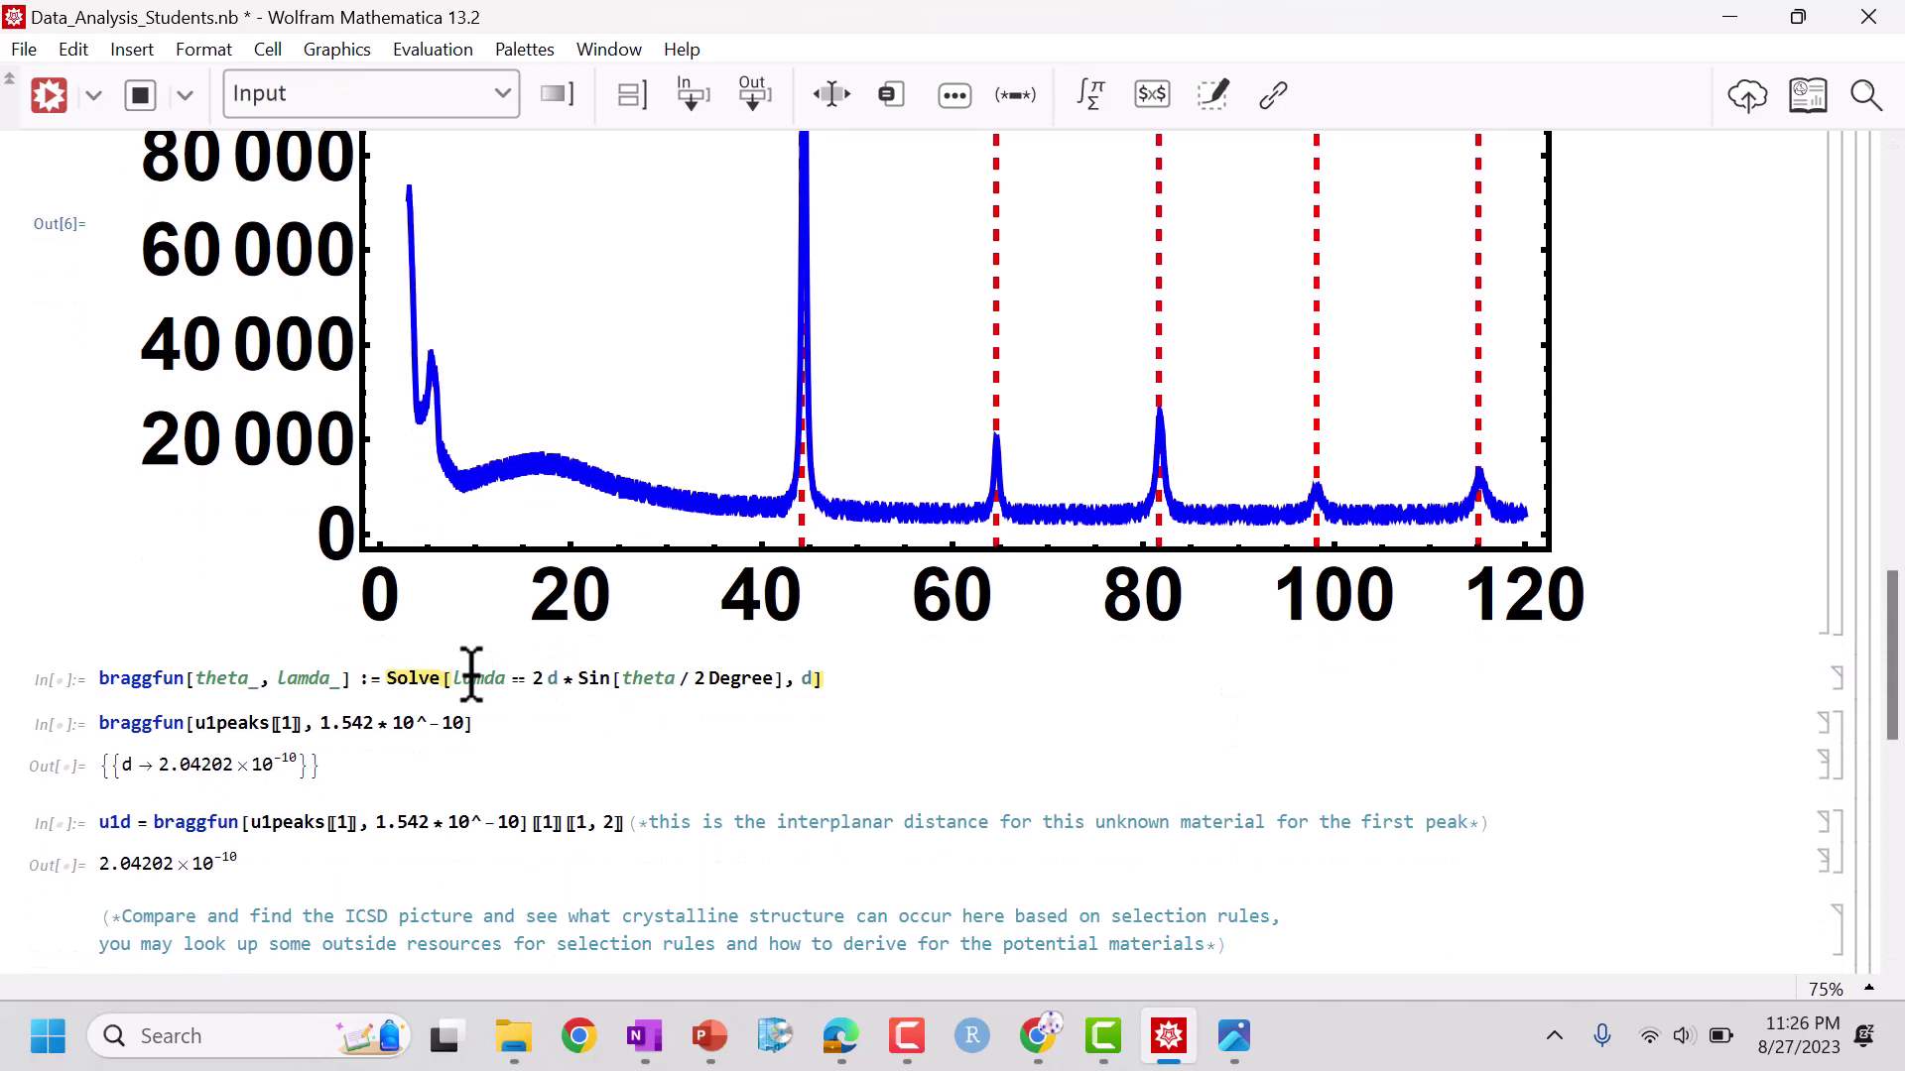
{"action": "key", "text": "shift+Return"}
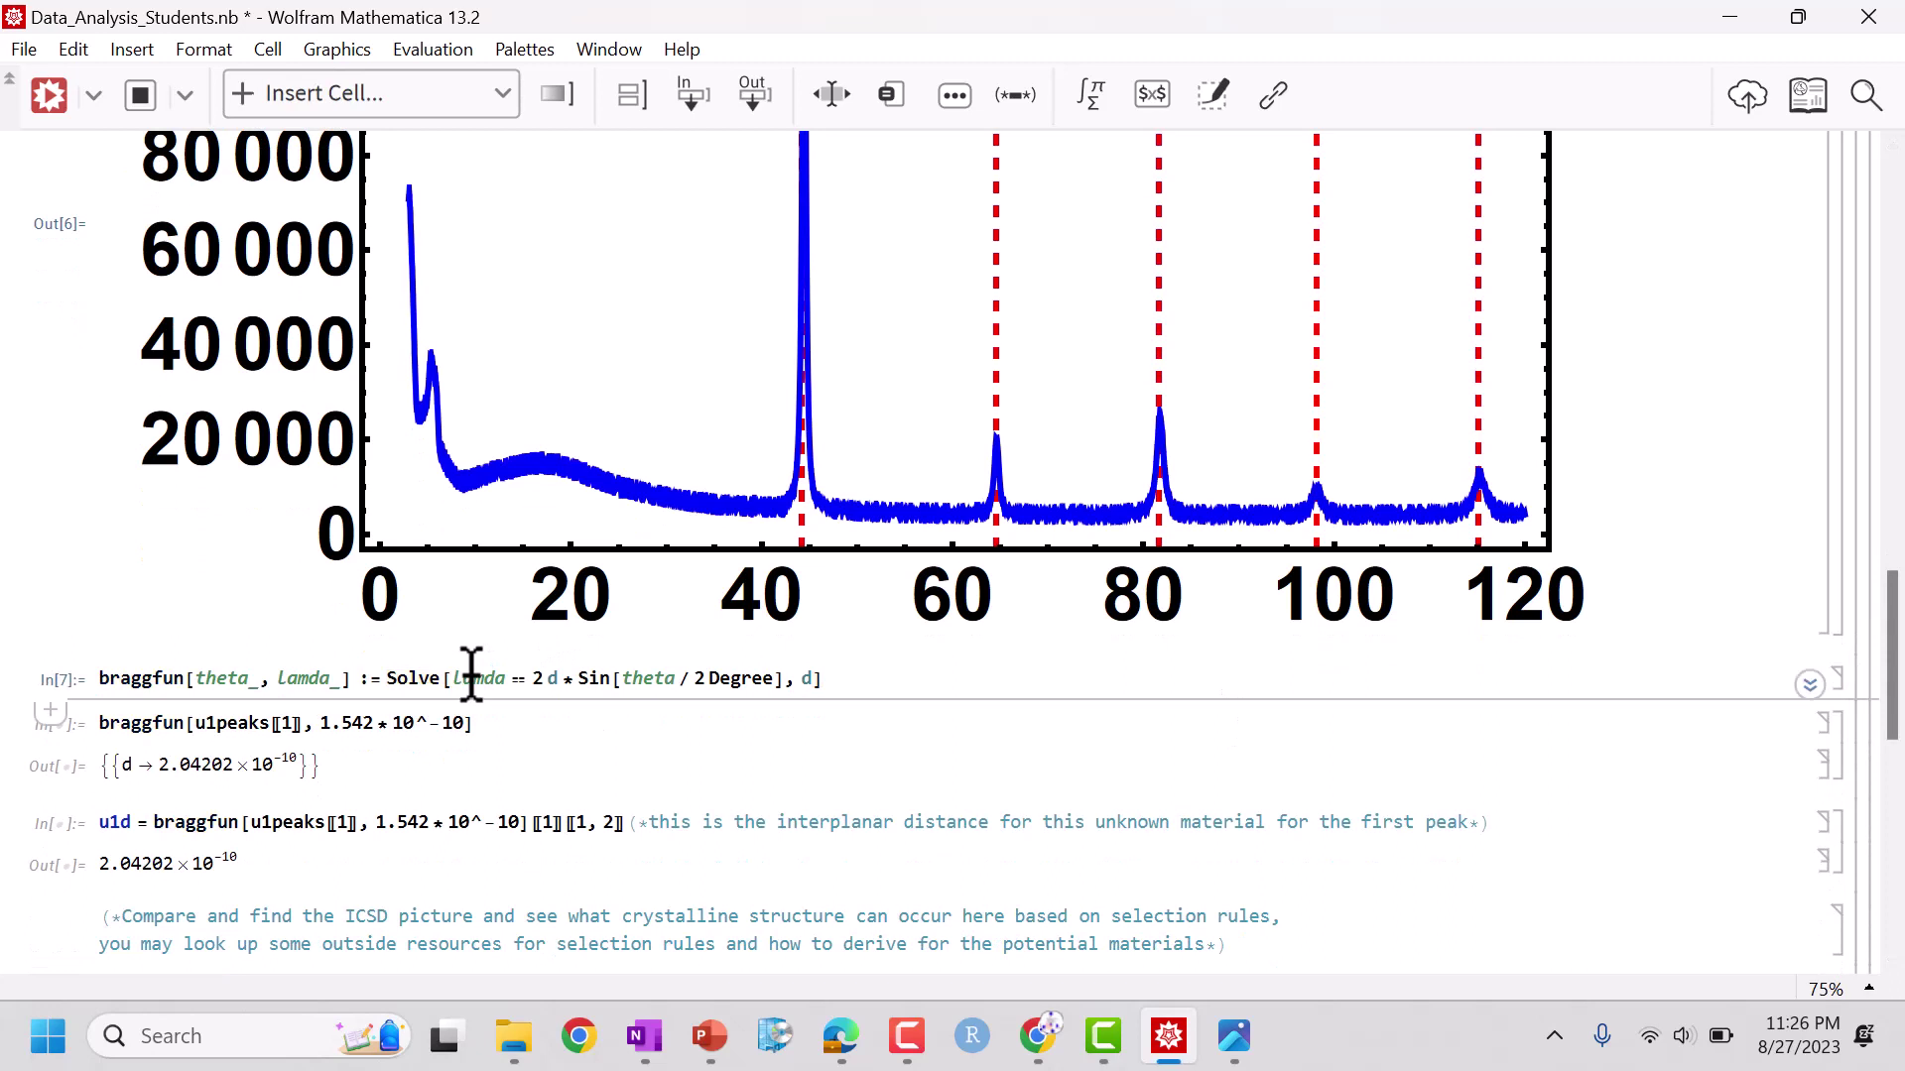
- Evaluate braggfun[u1peaks[[1]], 1.542*10^-10], giving d = 2.05004×10^-10
{"action": "triple_click", "coordinate": [664, 685]}
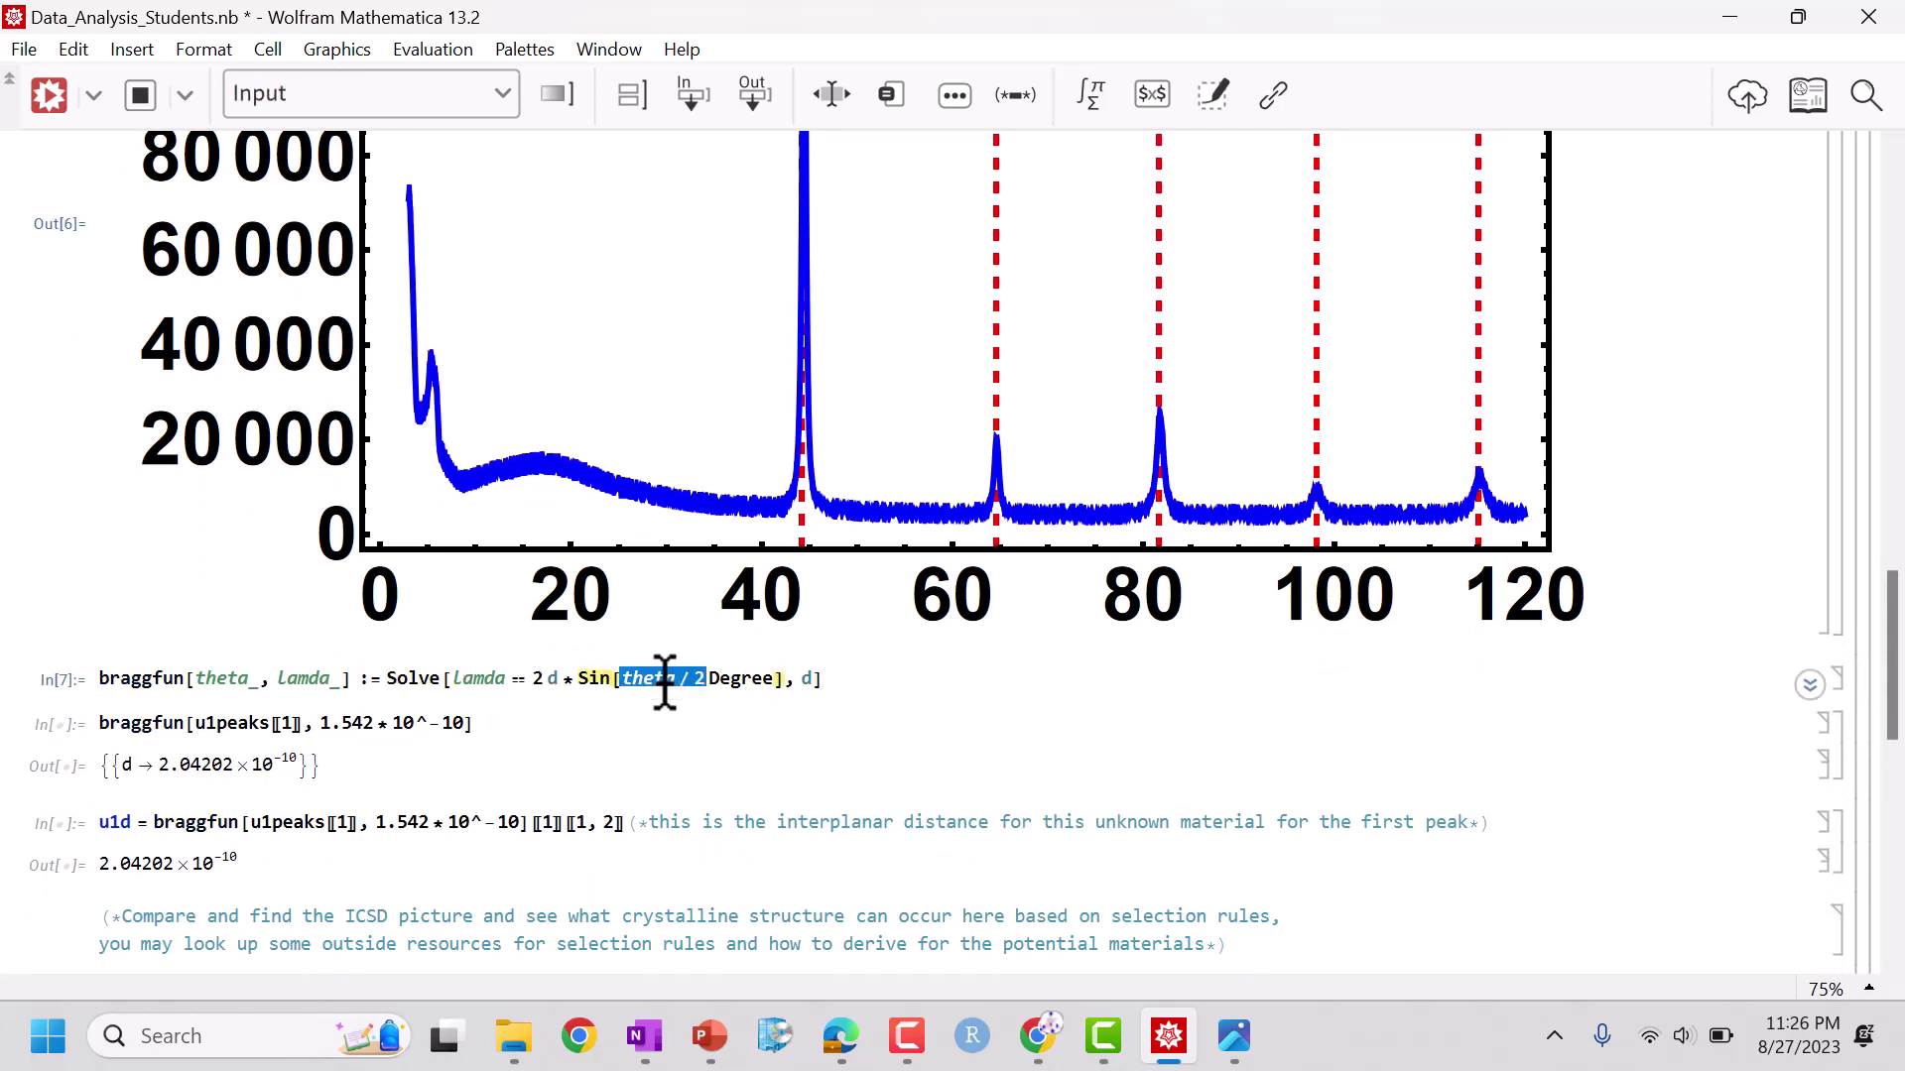
{"action": "double_click", "coordinate": [247, 721]}
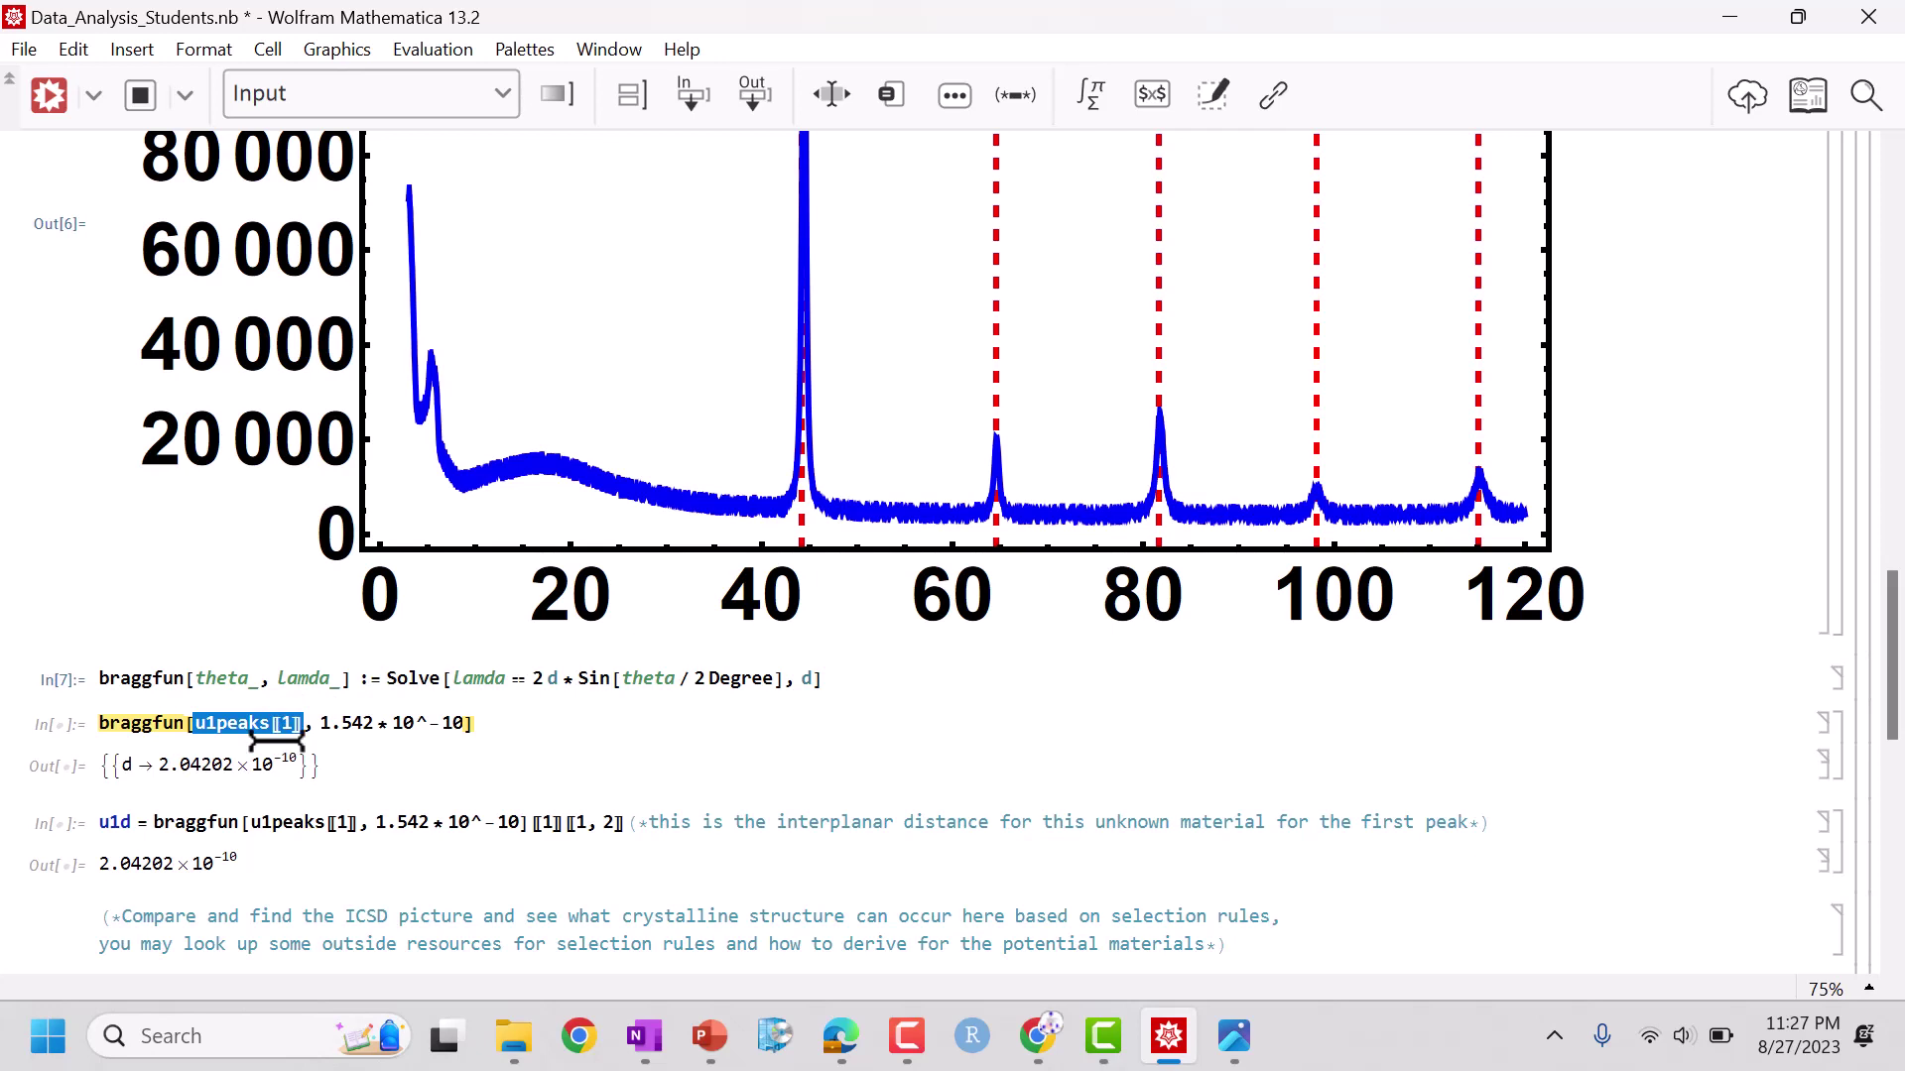
{"action": "left_click", "coordinate": [269, 732]}
{"action": "key", "text": "shift+Return"}
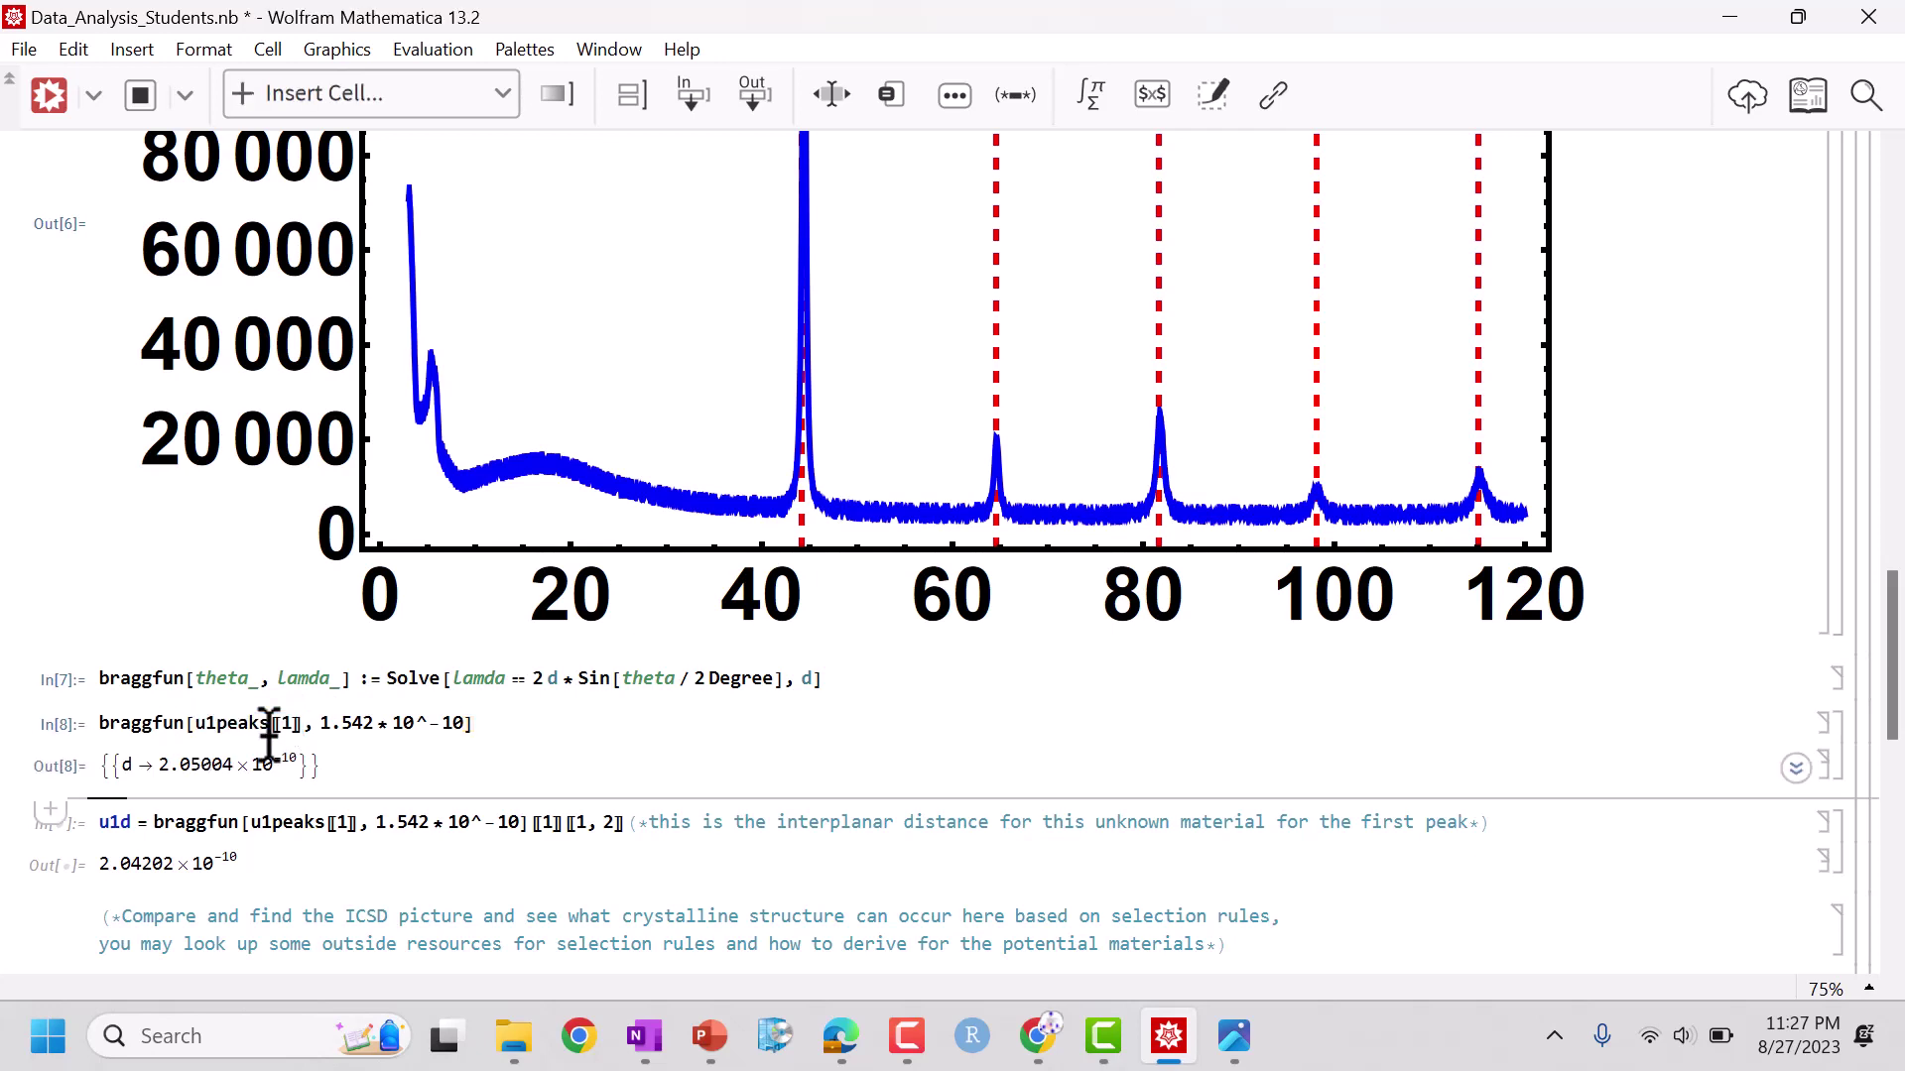
- Re-evaluate u1d = braggfun[...] so it stores 2.05004×10^-10
{"action": "double_click", "coordinate": [181, 766]}
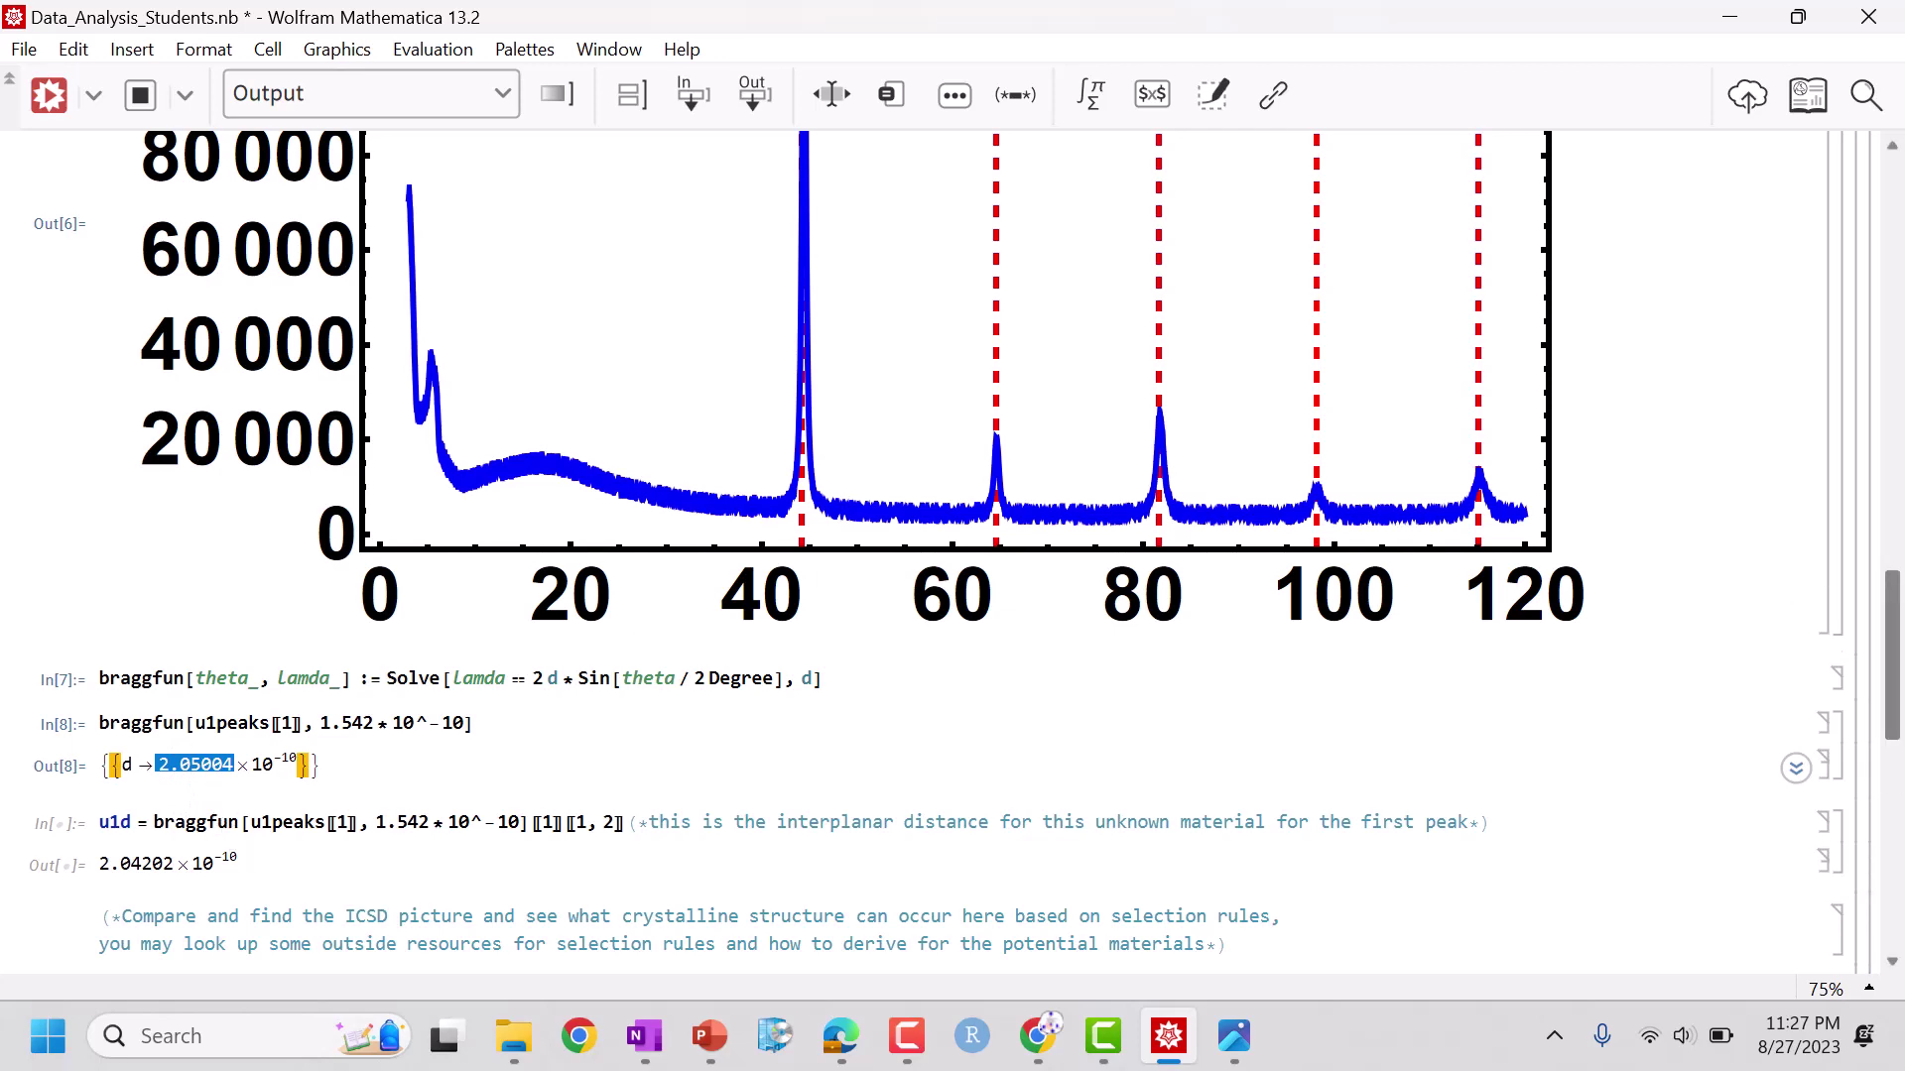
{"action": "left_click_drag", "start_coordinate": [1895, 739], "coordinate": [1892, 794]}
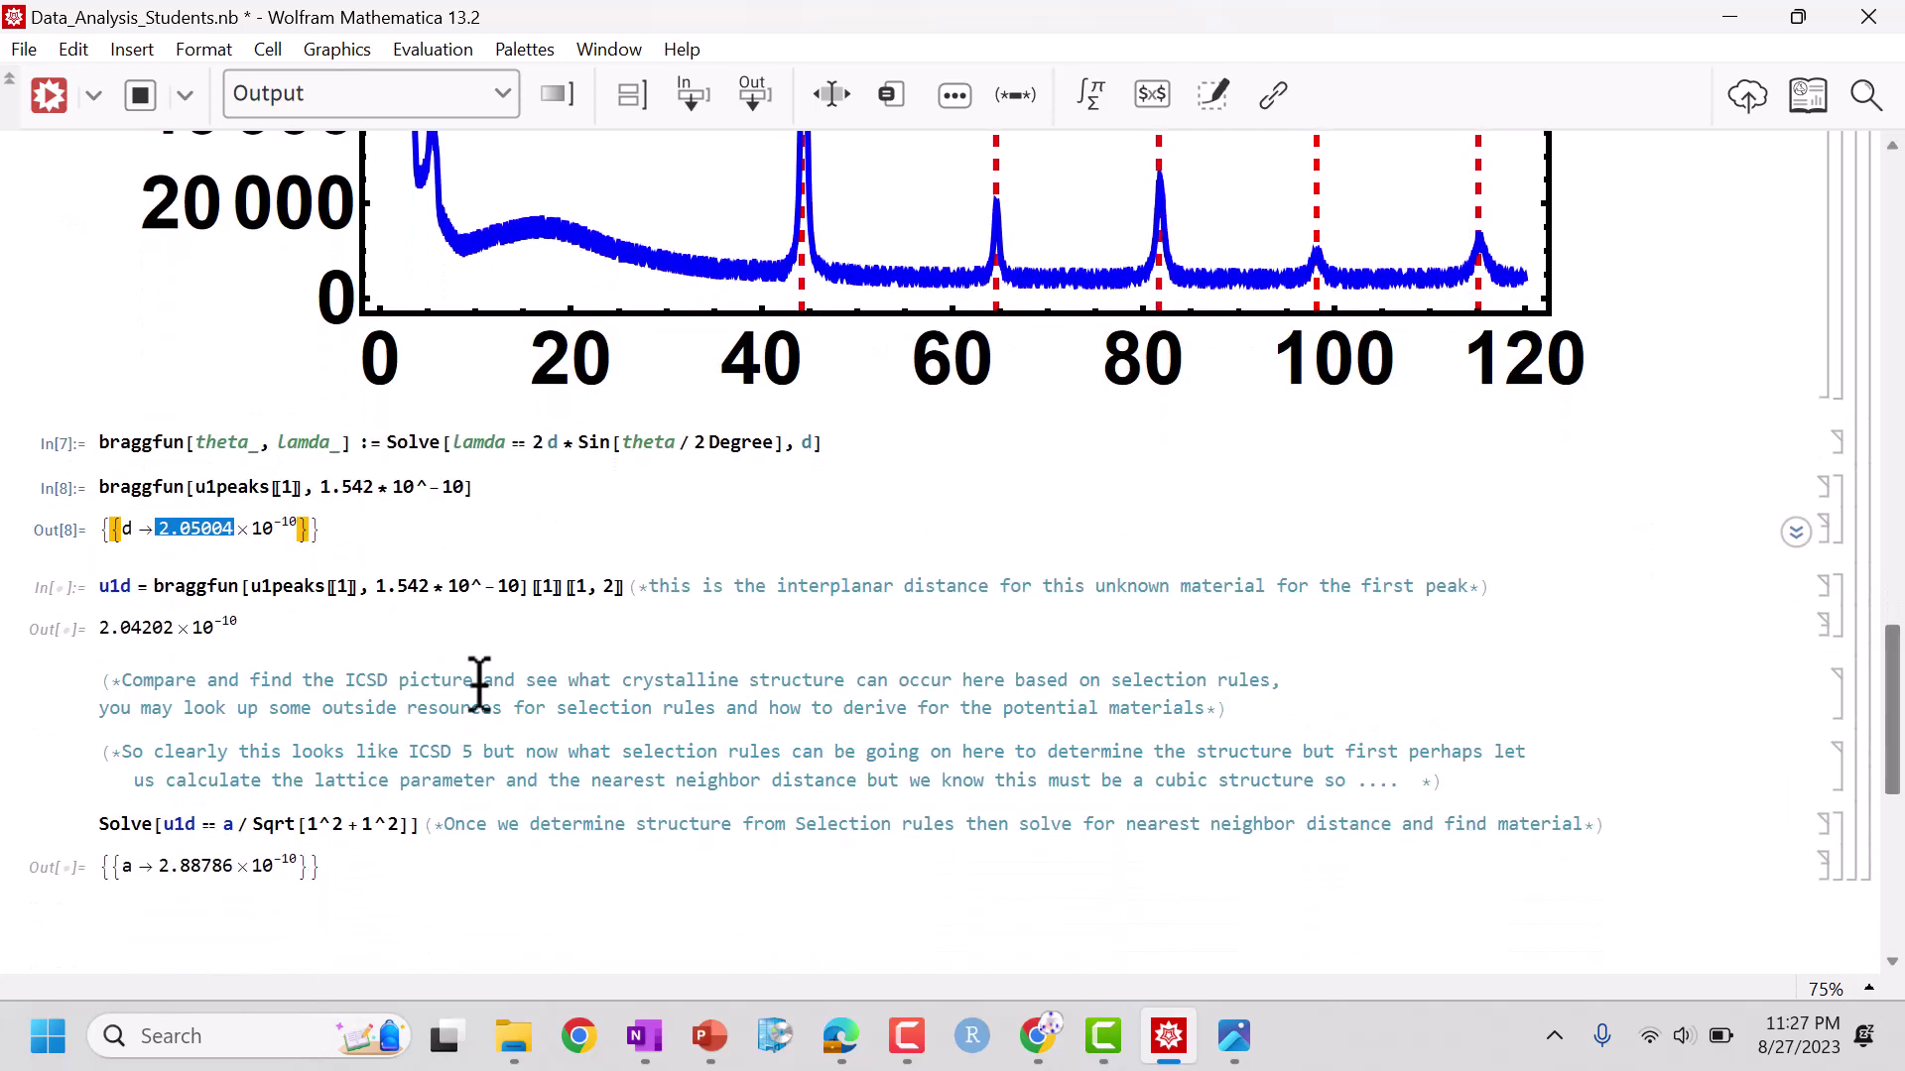
{"action": "left_click", "coordinate": [208, 588]}
{"action": "key", "text": "shift+Return"}
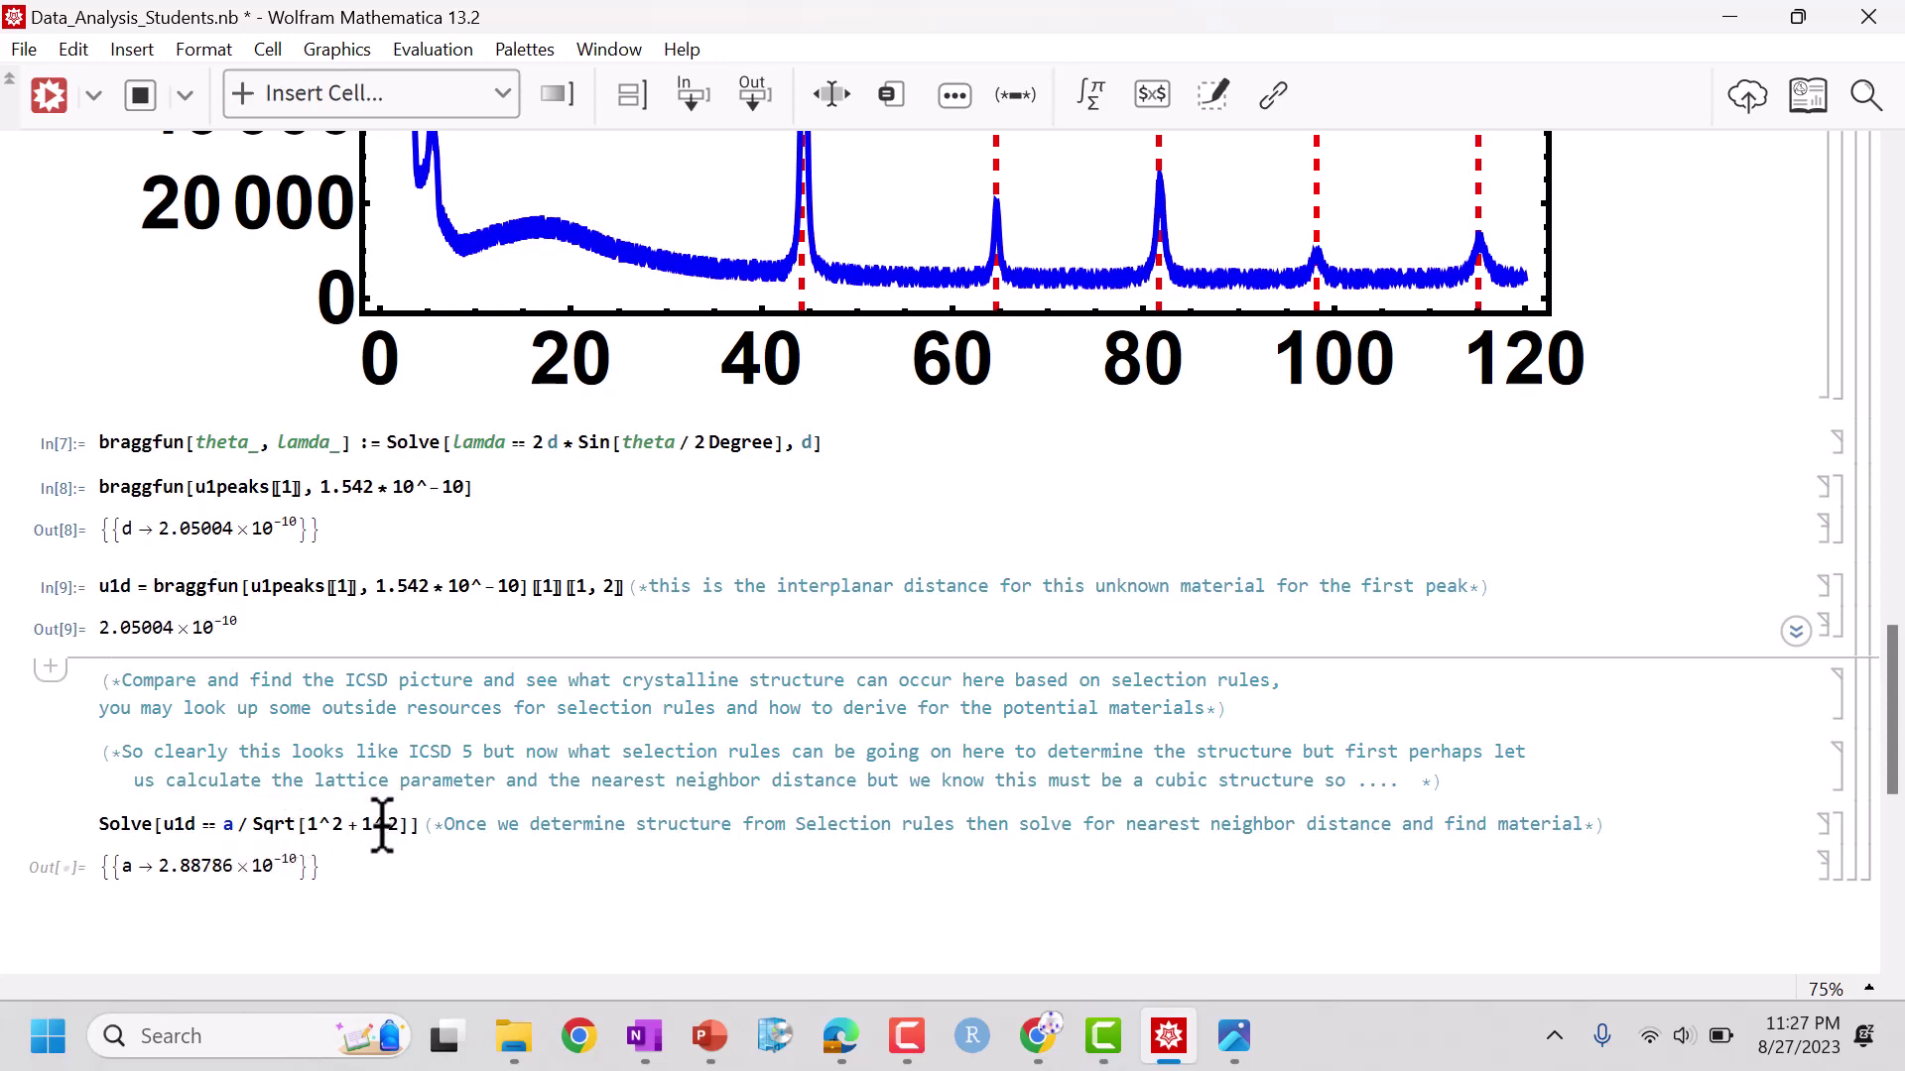
- Select the unknown a in the lattice-parameter Solve equation
{"action": "left_click", "coordinate": [375, 826]}
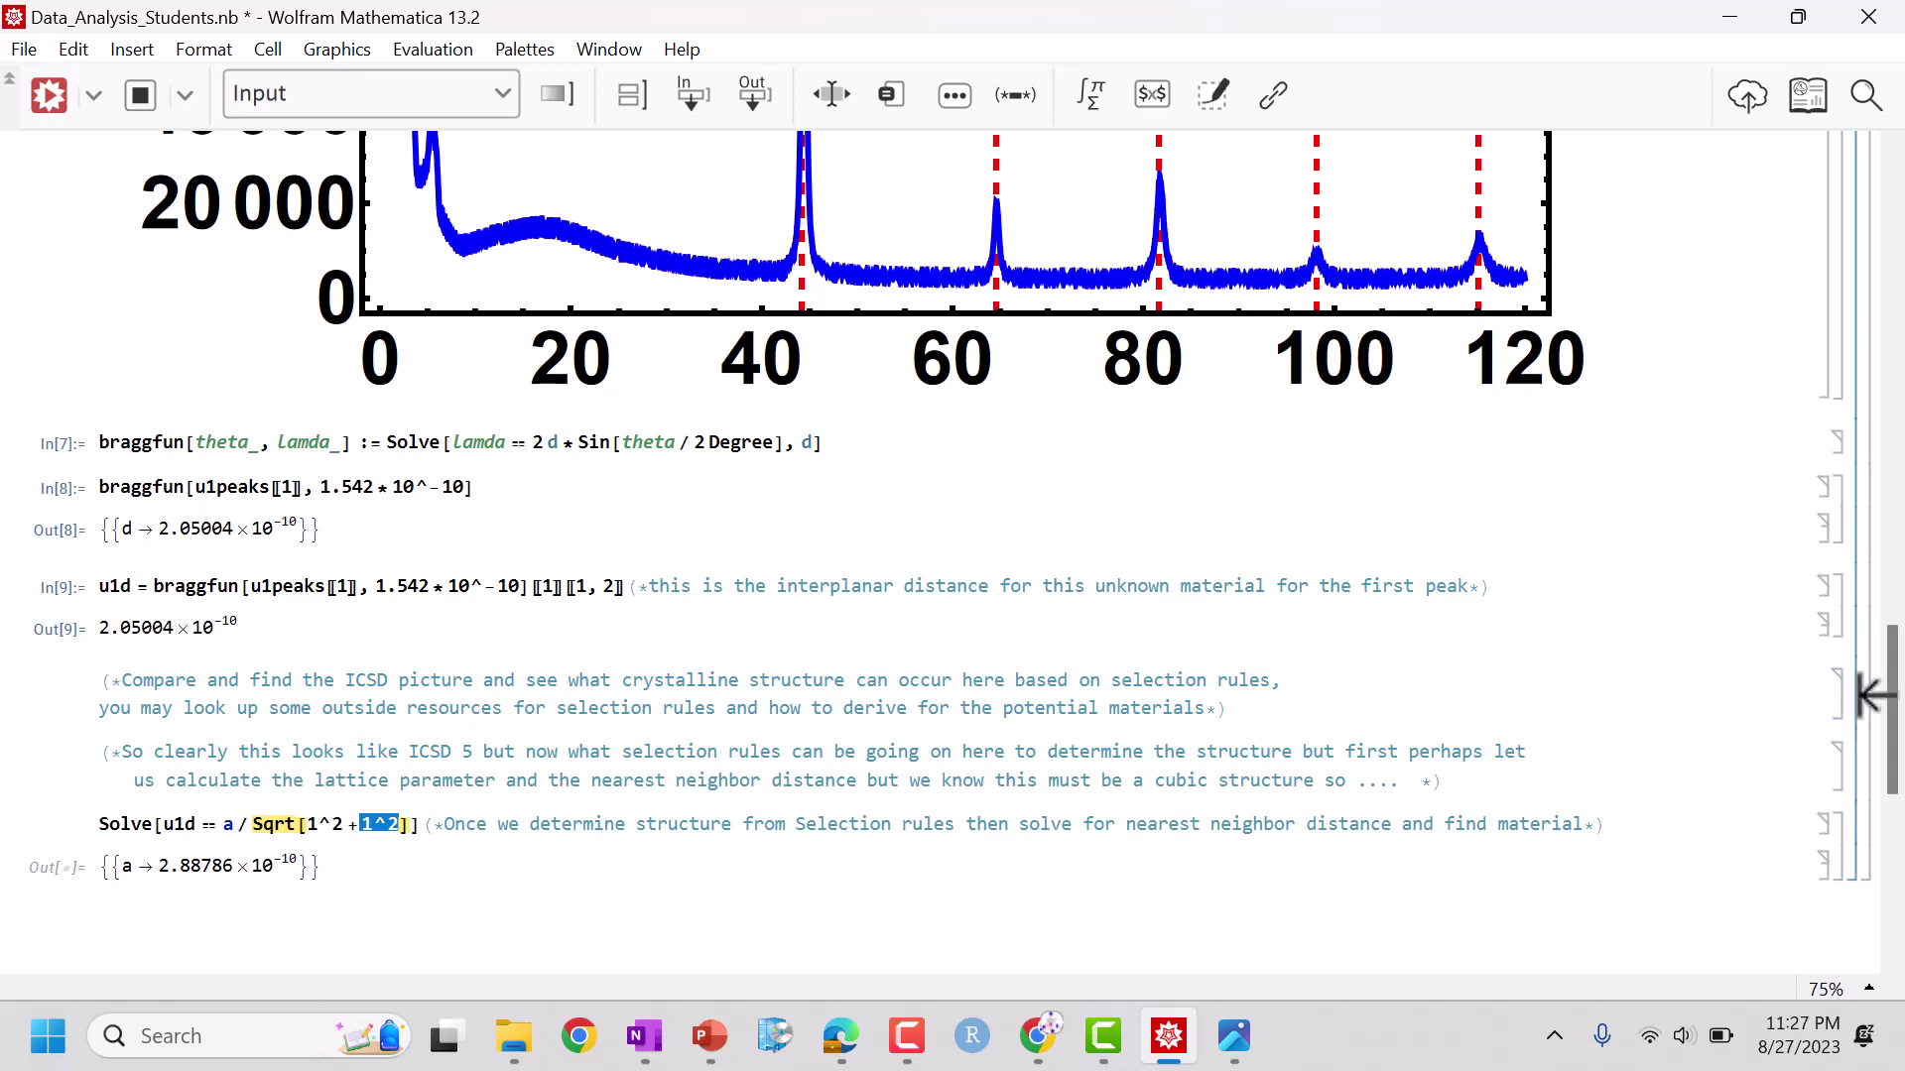
{"action": "mouse_move", "coordinate": [1897, 736]}
{"action": "left_mouse_down"}
{"action": "mouse_move", "coordinate": [1898, 697]}
{"action": "mouse_move", "coordinate": [1898, 758]}
{"action": "left_mouse_up"}
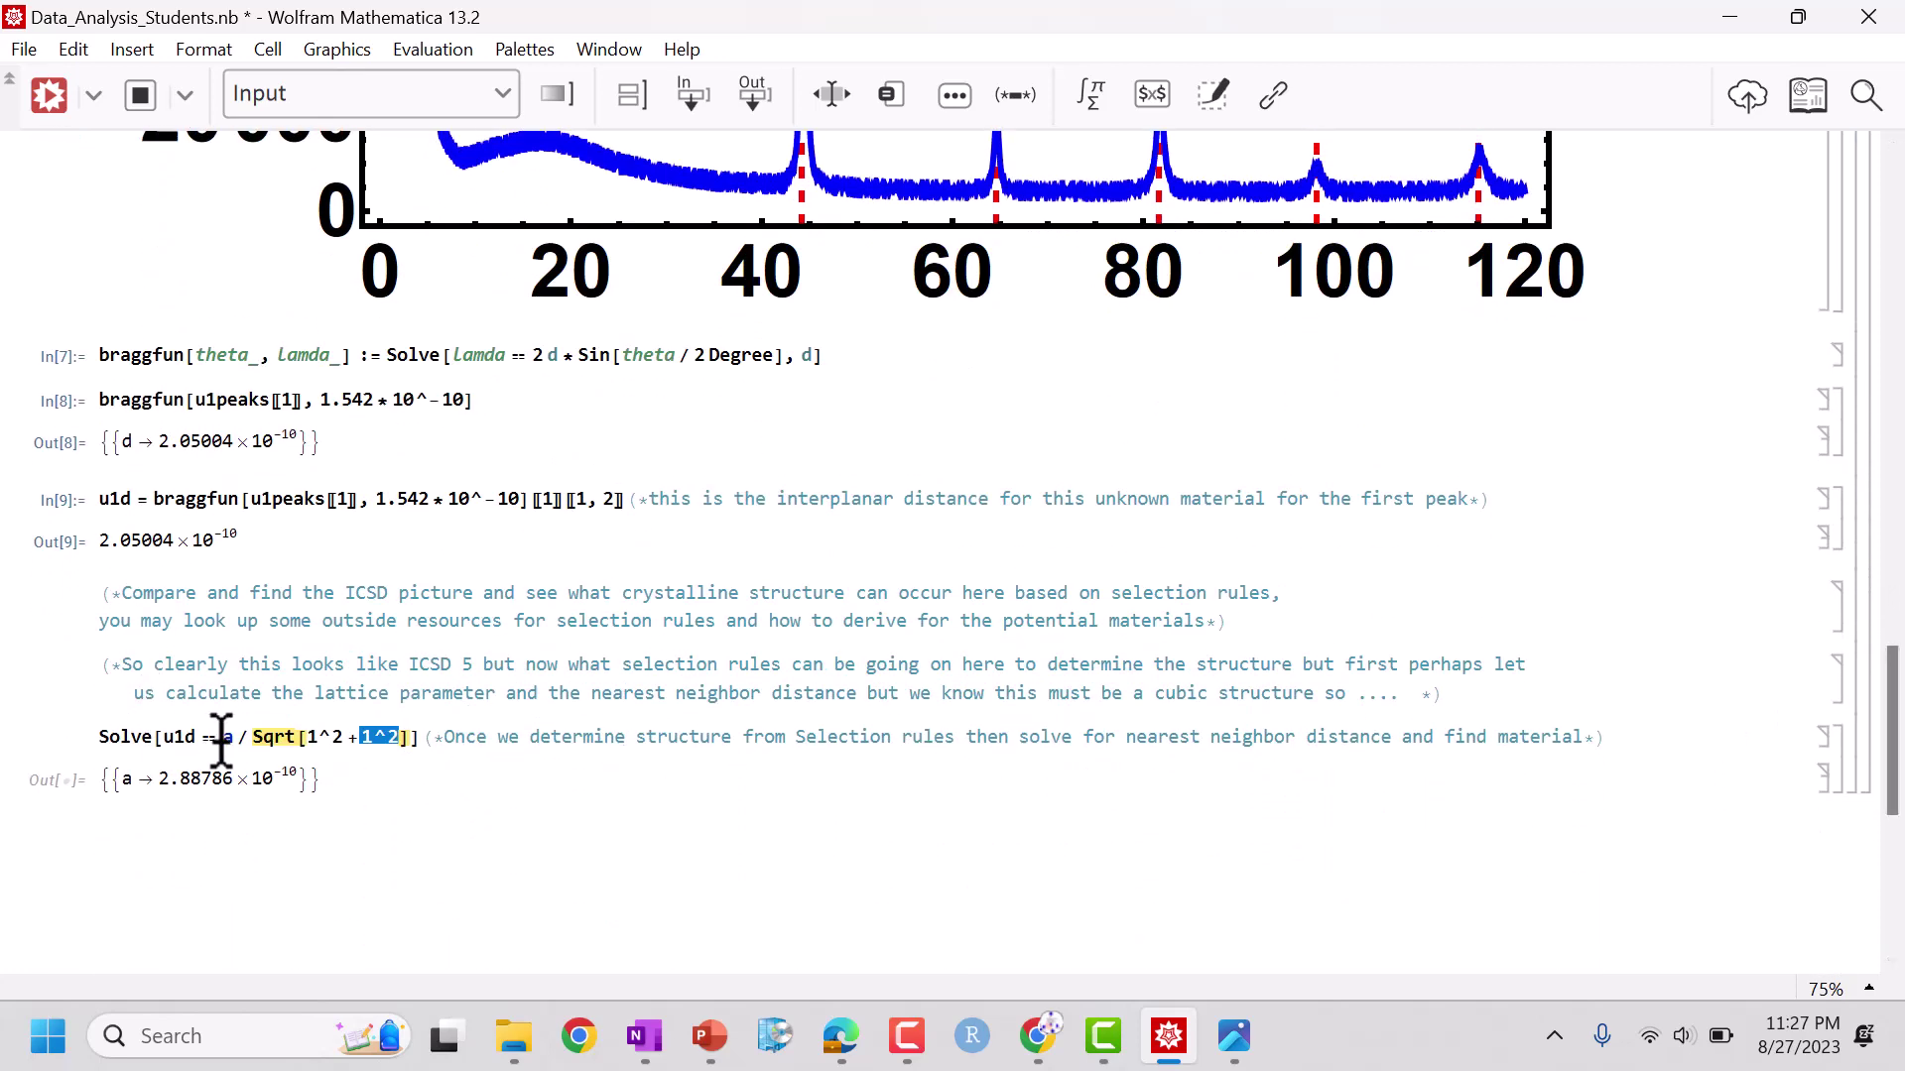
{"action": "double_click", "coordinate": [227, 736]}
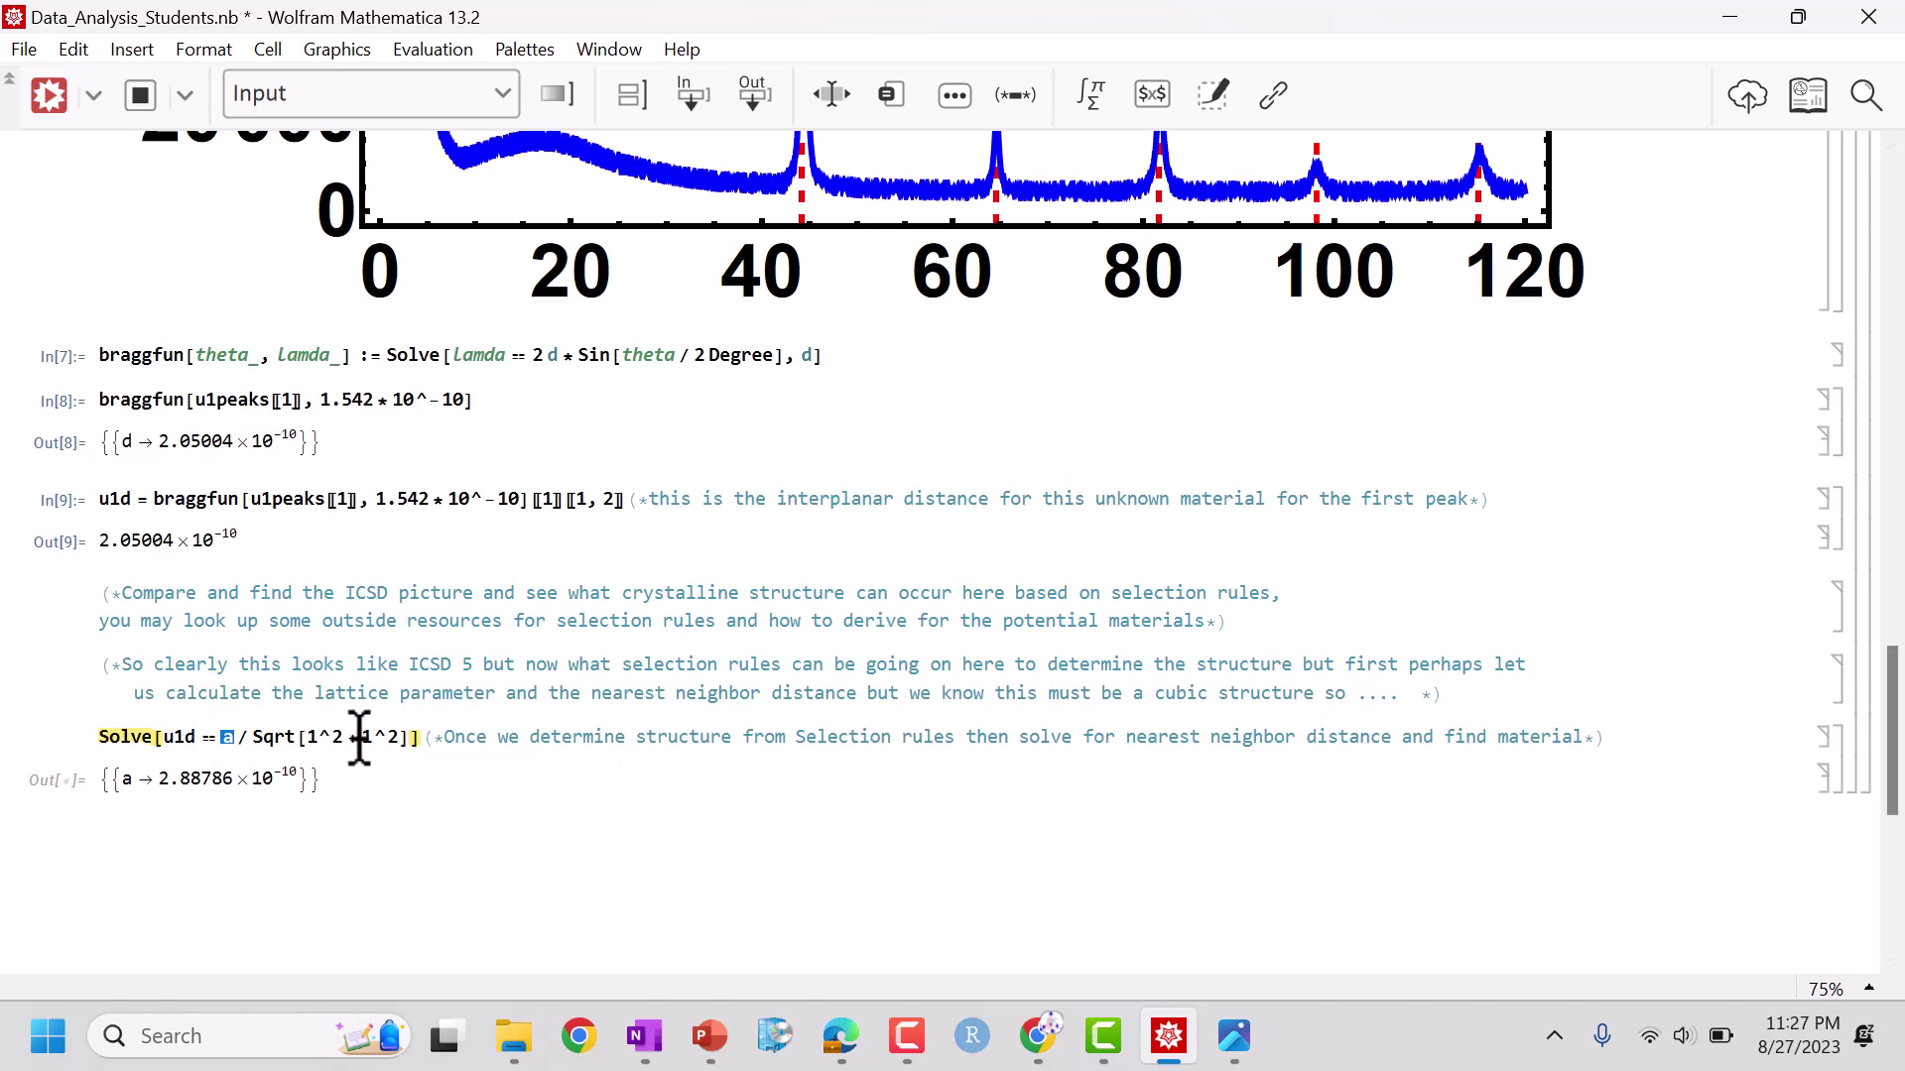
{"action": "left_click_drag", "start_coordinate": [1897, 721], "coordinate": [1897, 663]}
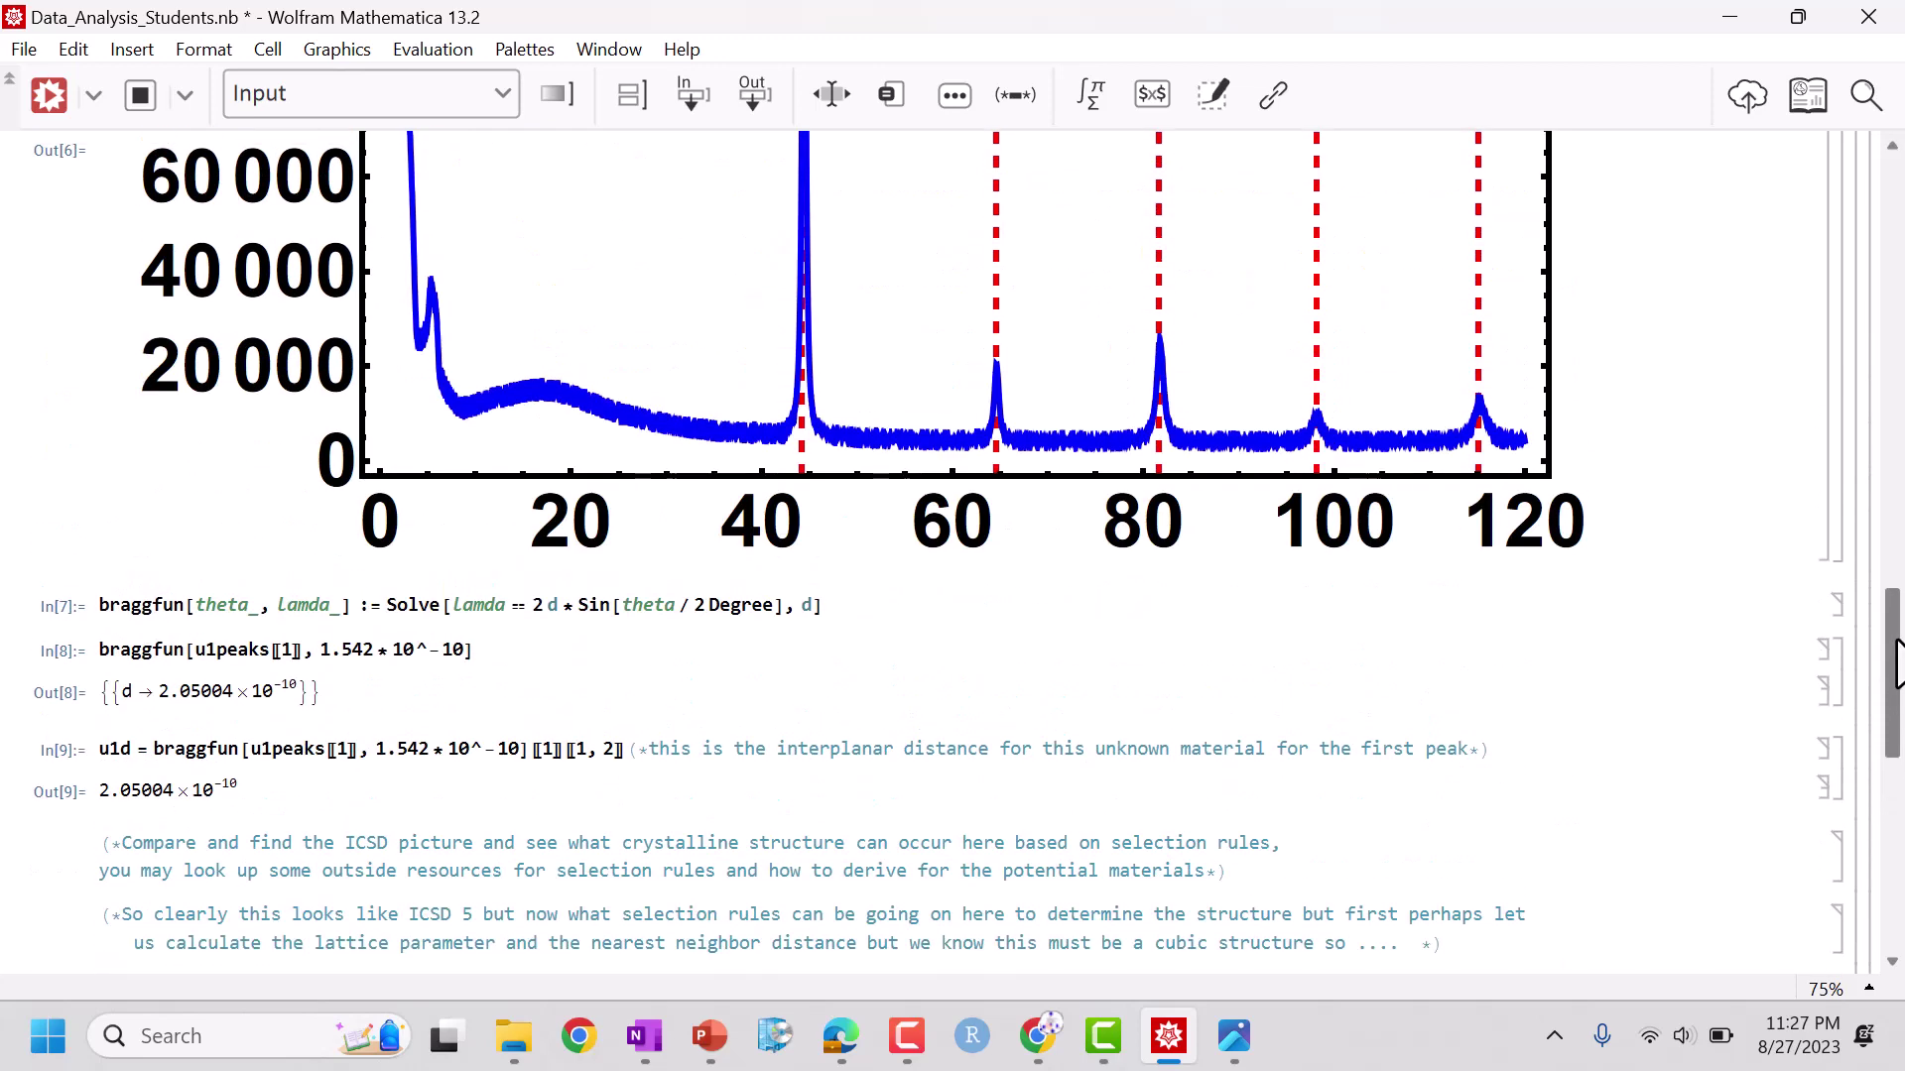
- View the icsd_5 reference pattern image, then return to the notebook
{"action": "mouse_move", "coordinate": [1233, 1034]}
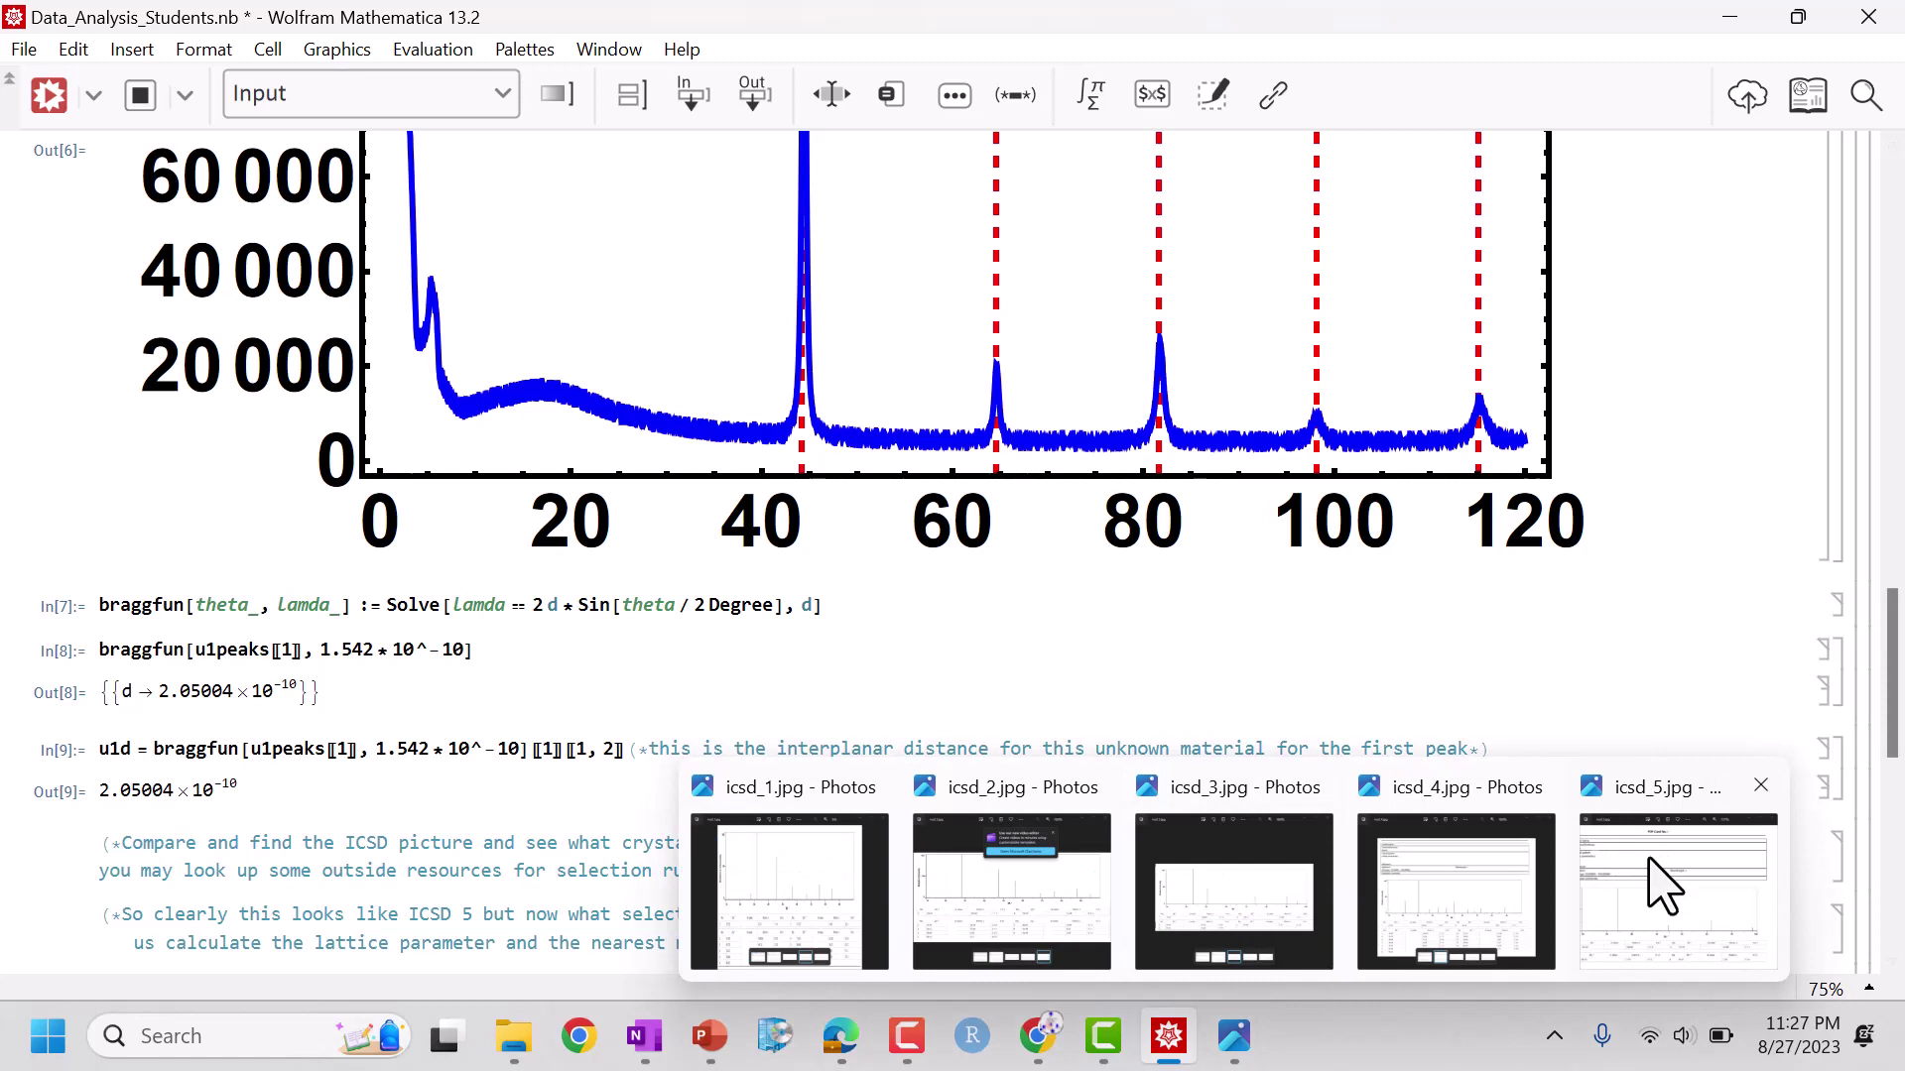
{"action": "left_click", "coordinate": [1664, 886]}
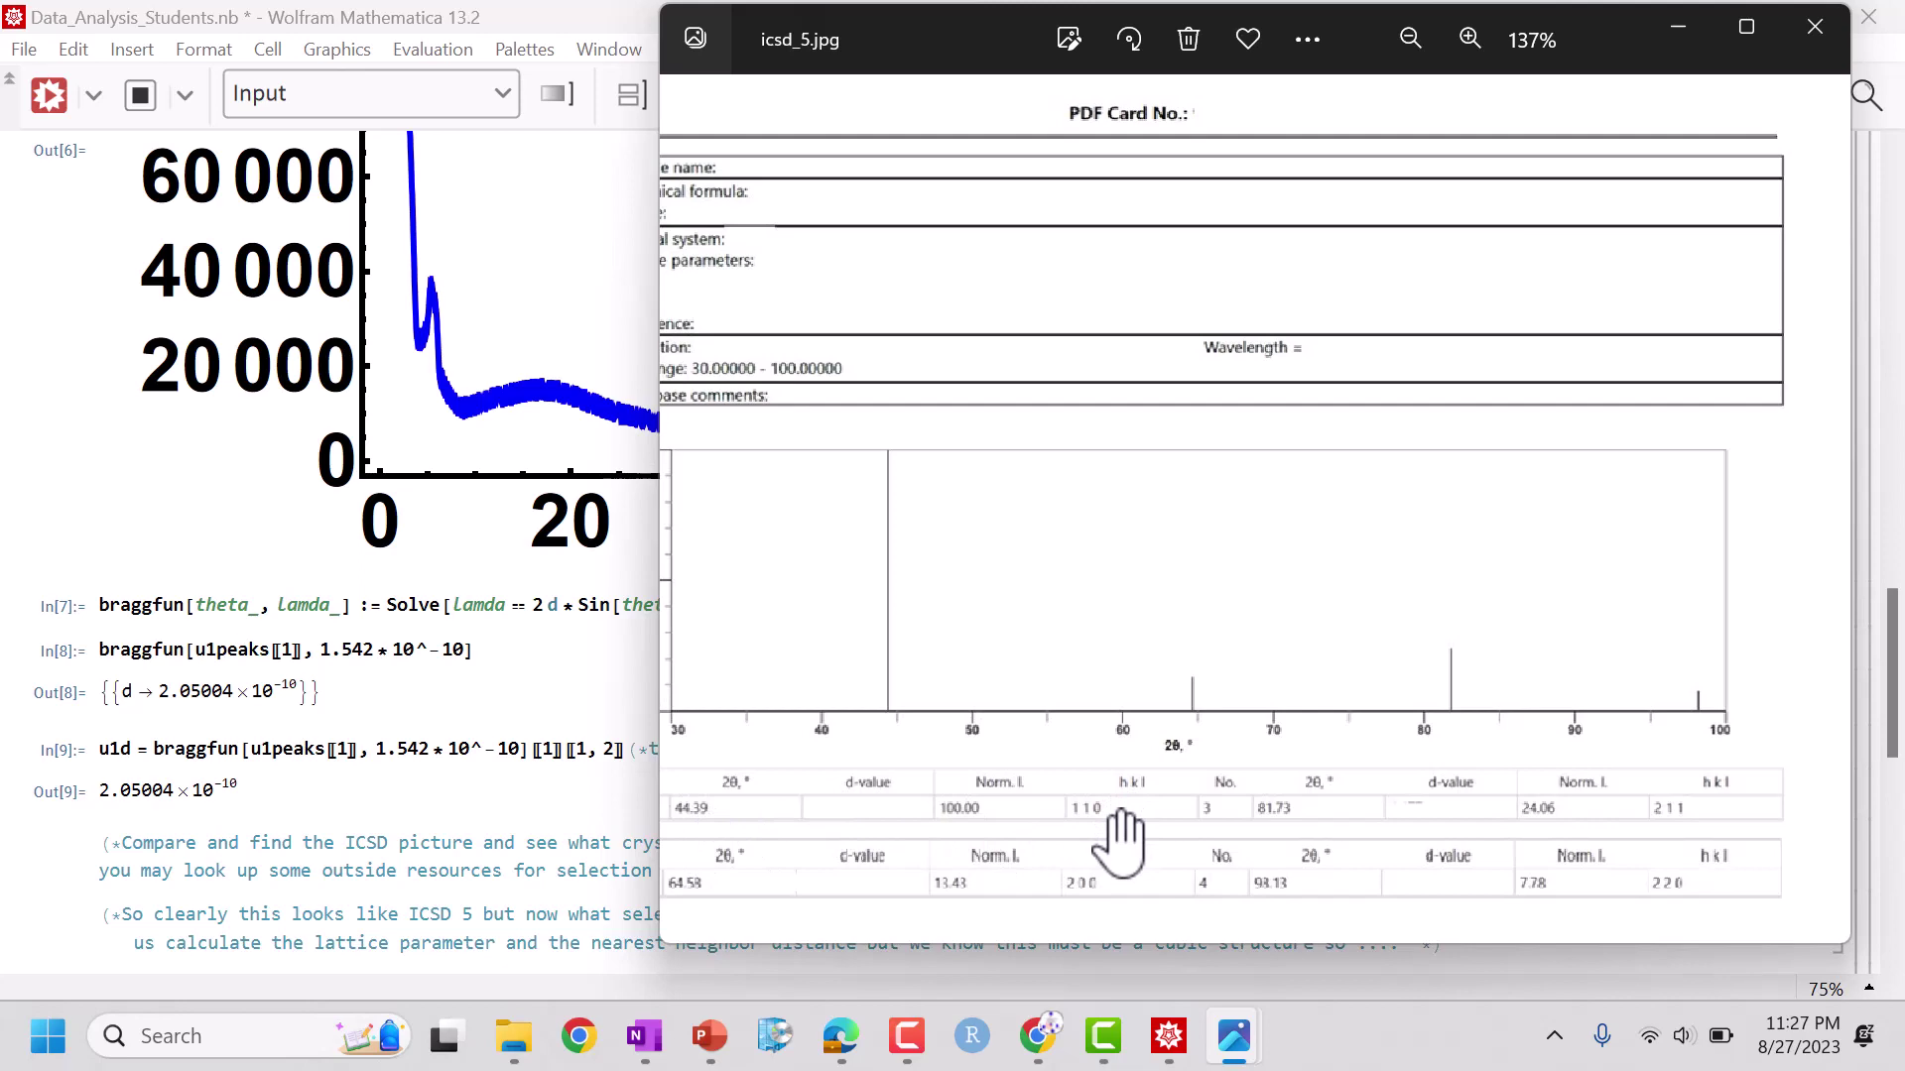
{"action": "left_click", "coordinate": [496, 815]}
- Re-run the 110 lattice-parameter Solve, giving a → 2.89919×10^-10
{"action": "left_click_drag", "start_coordinate": [1890, 769], "coordinate": [1897, 838]}
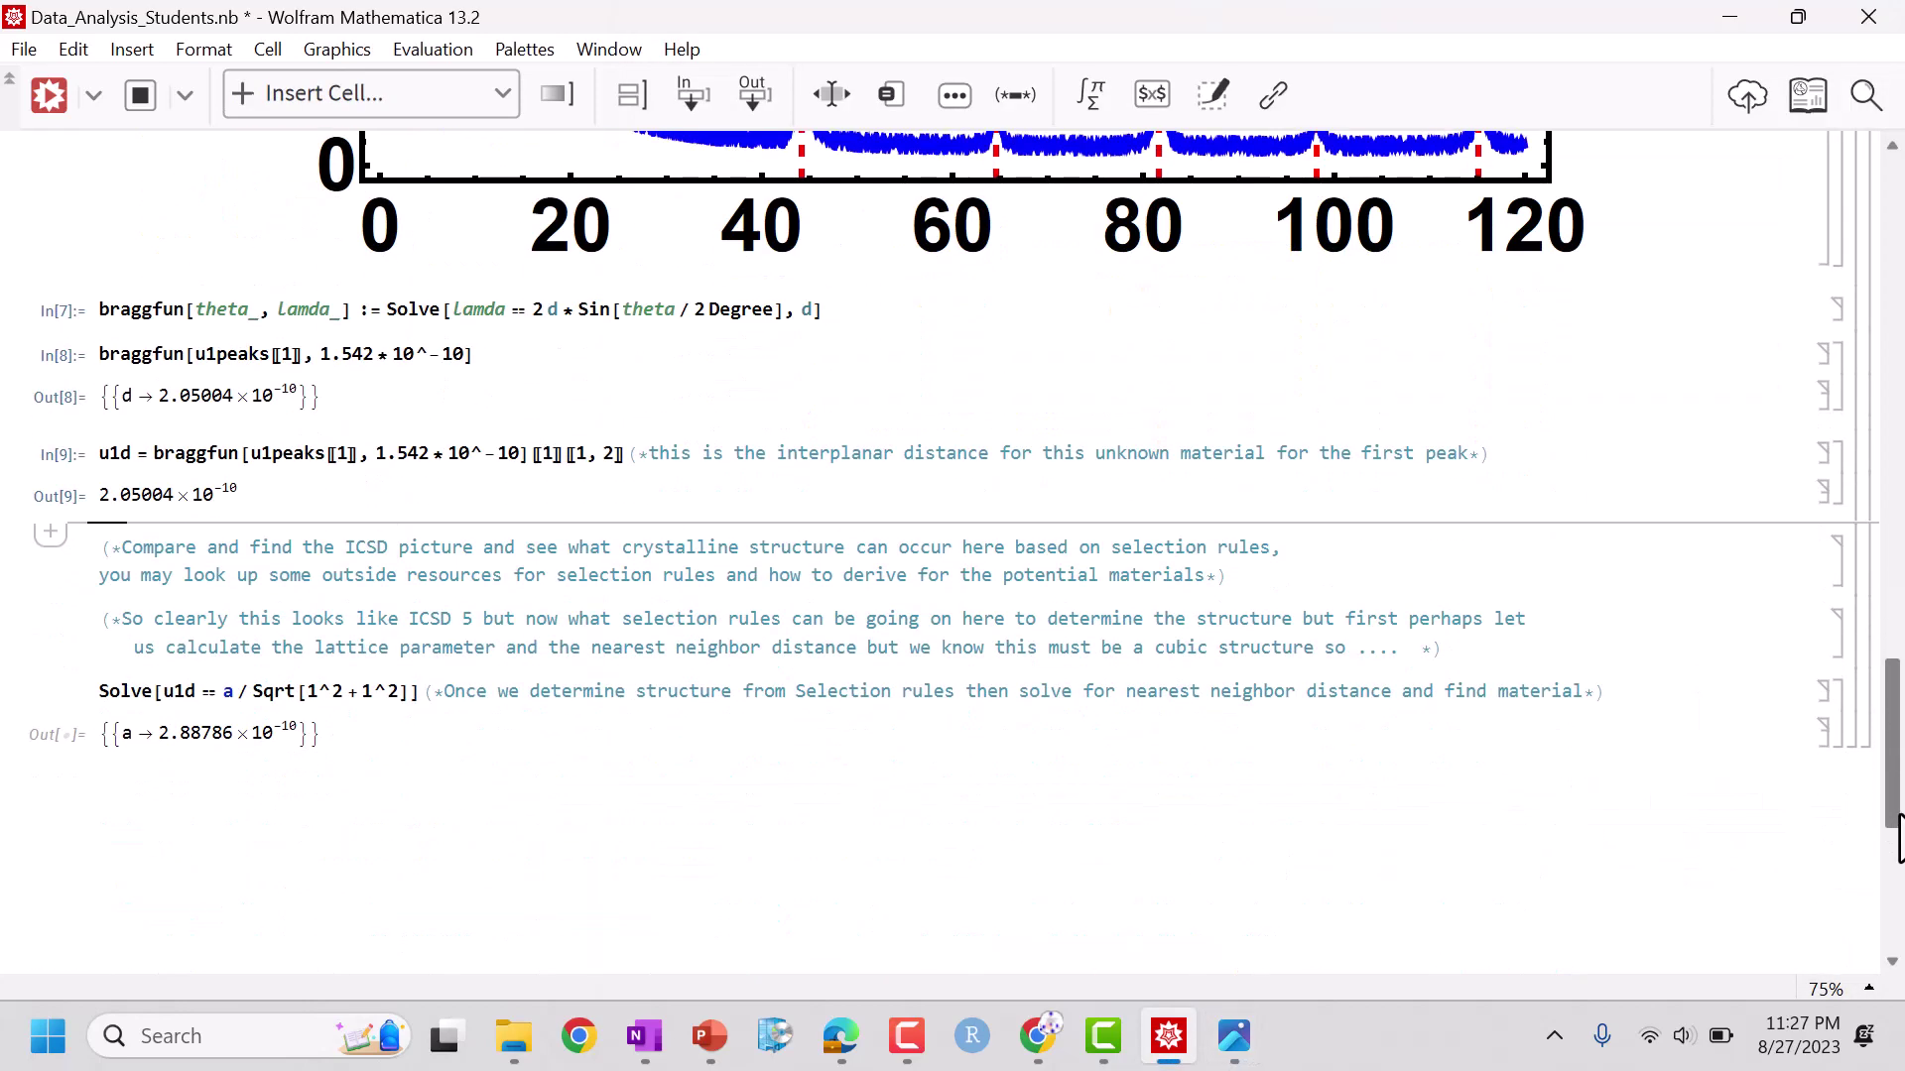
{"action": "left_click", "coordinate": [332, 613]}
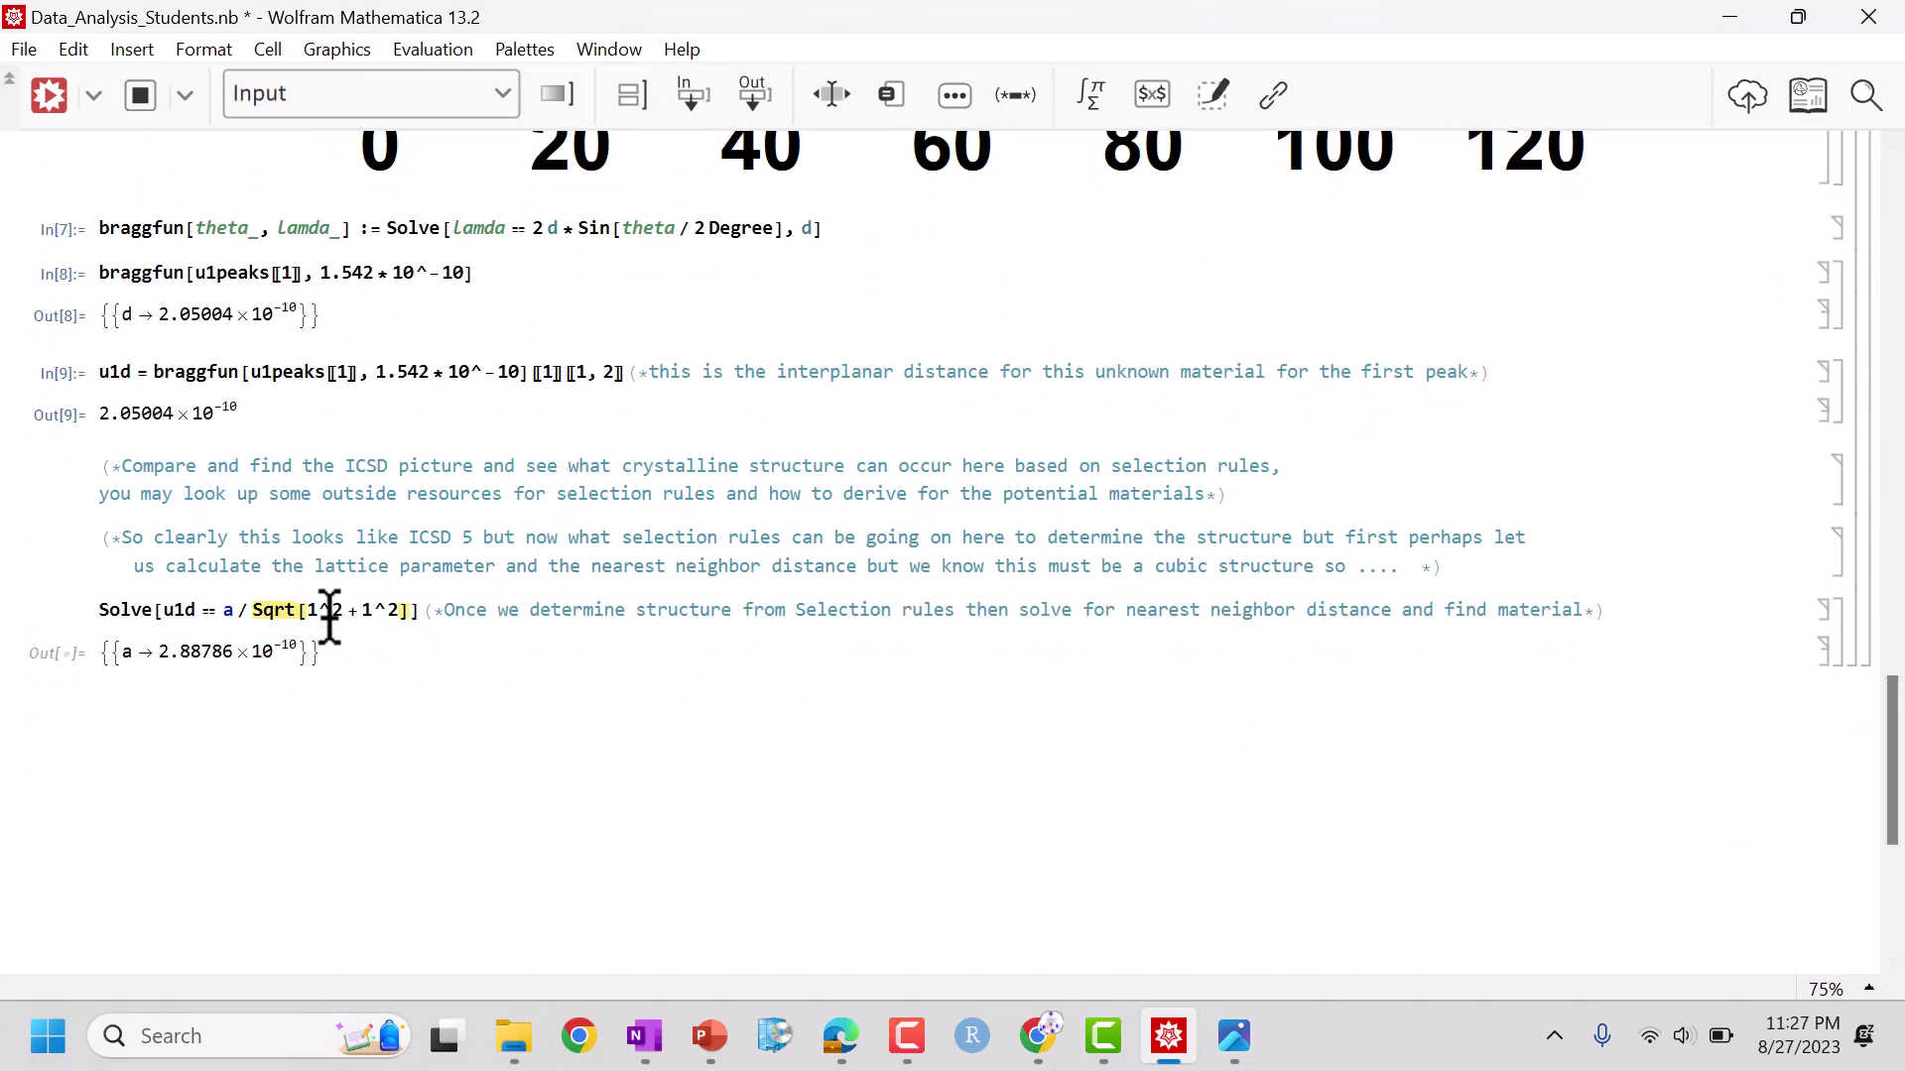
{"action": "key", "text": "shift+Return"}
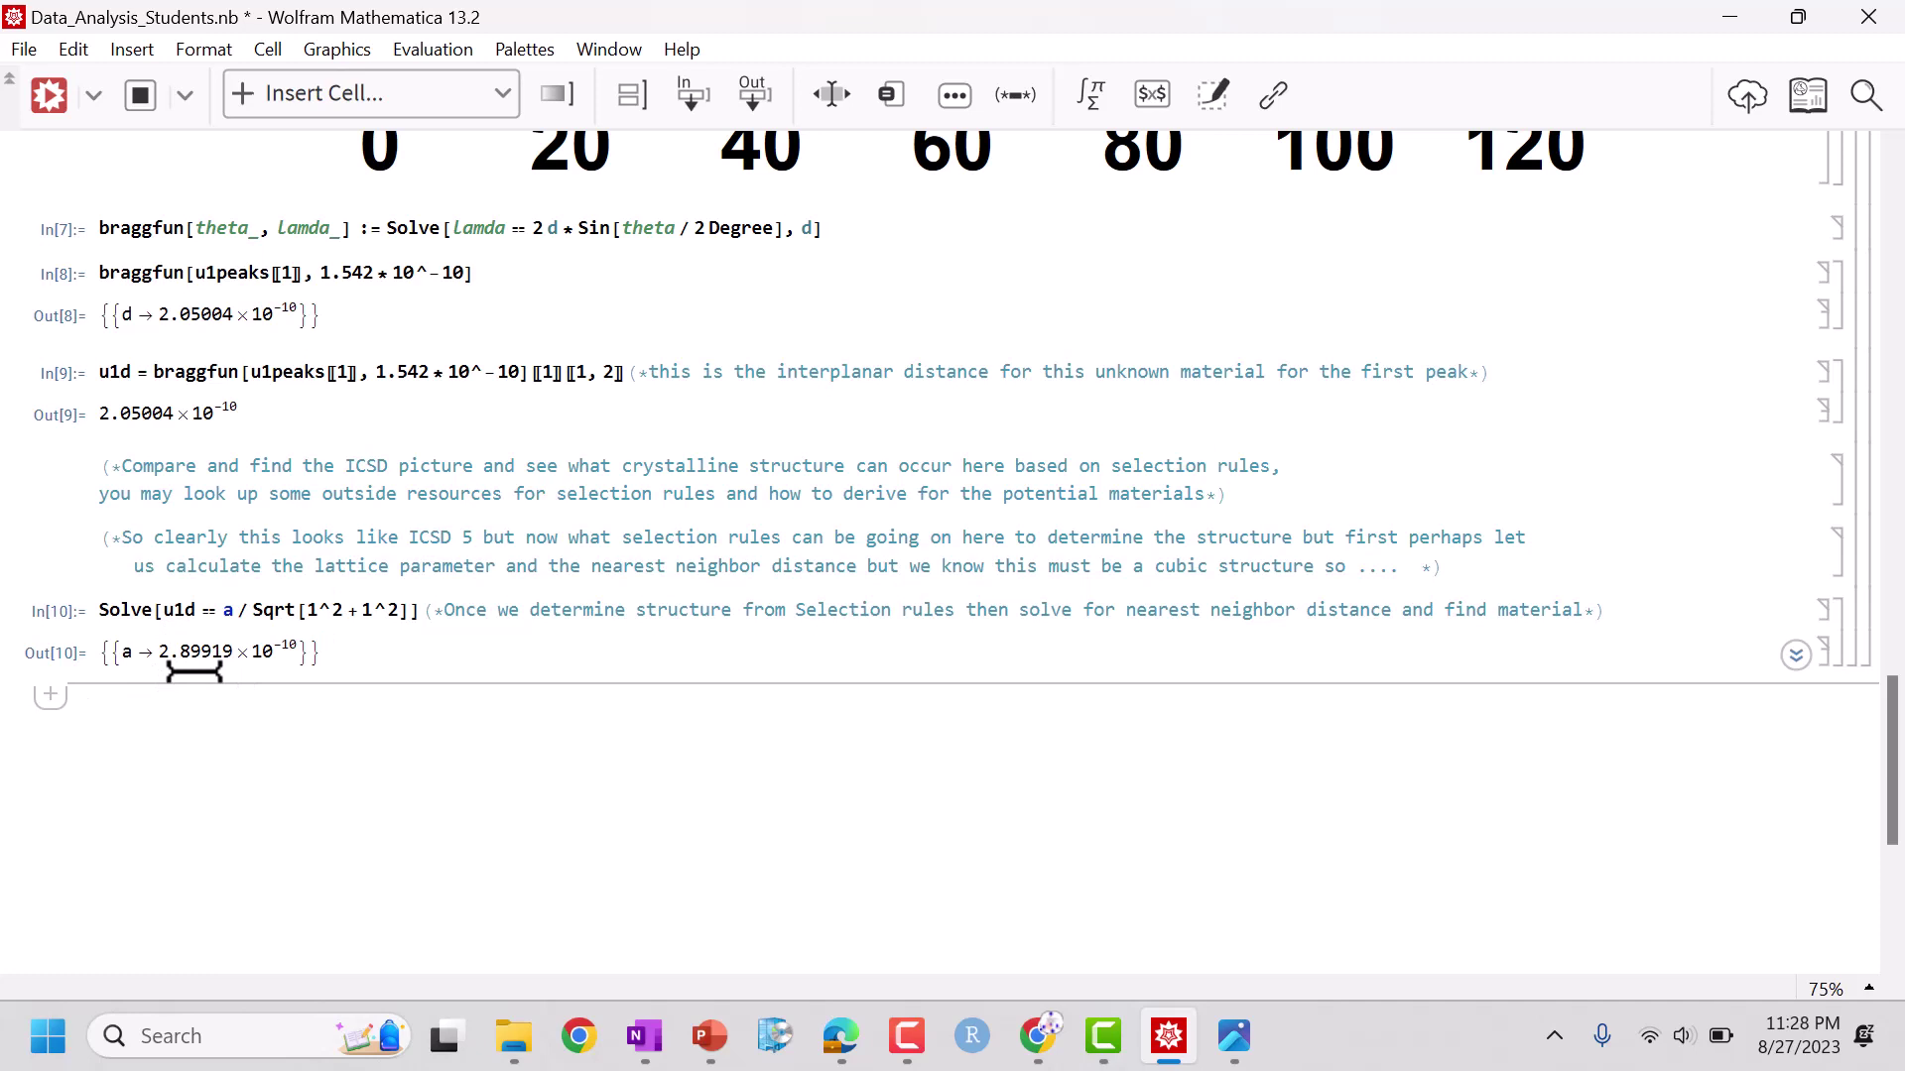
- Show the icsd_5 reference image maximized in Photos, then switch back to Mathematica
{"action": "mouse_move", "coordinate": [1236, 1050]}
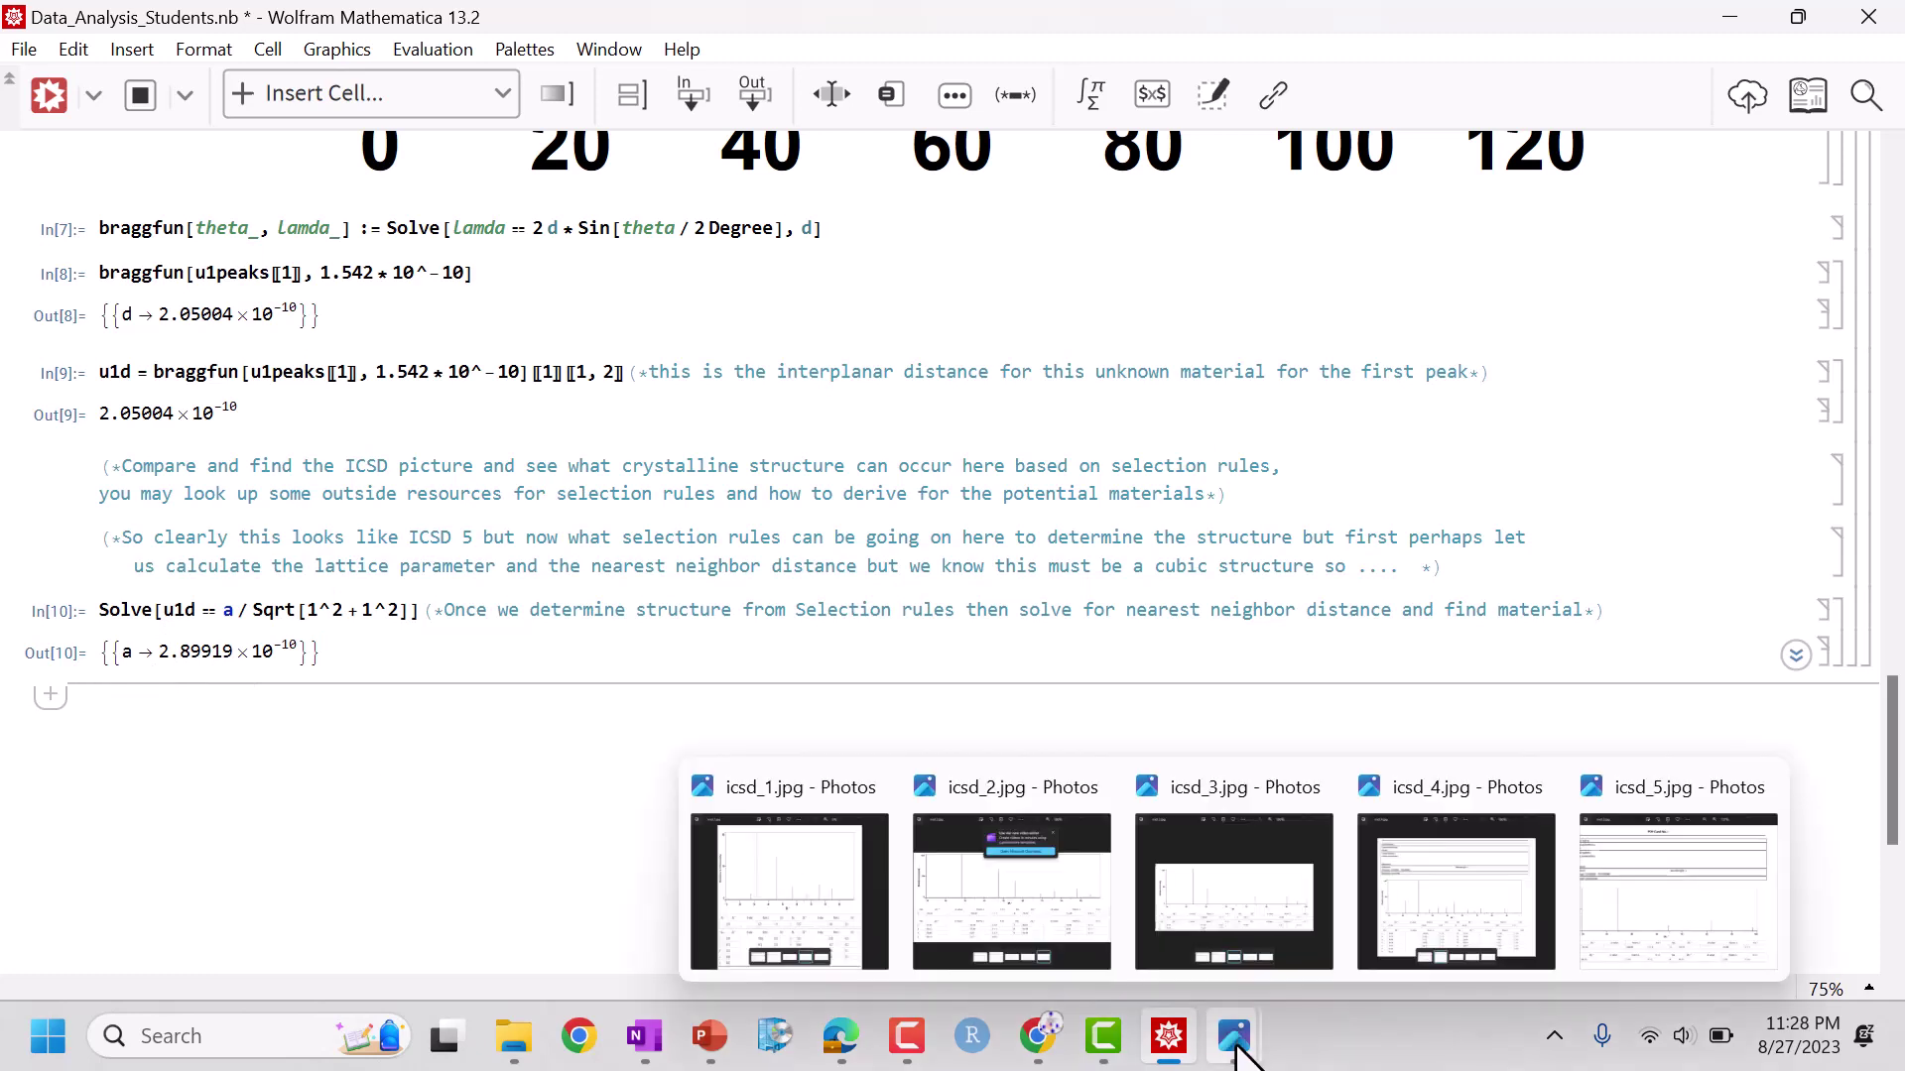
{"action": "left_click", "coordinate": [1616, 923]}
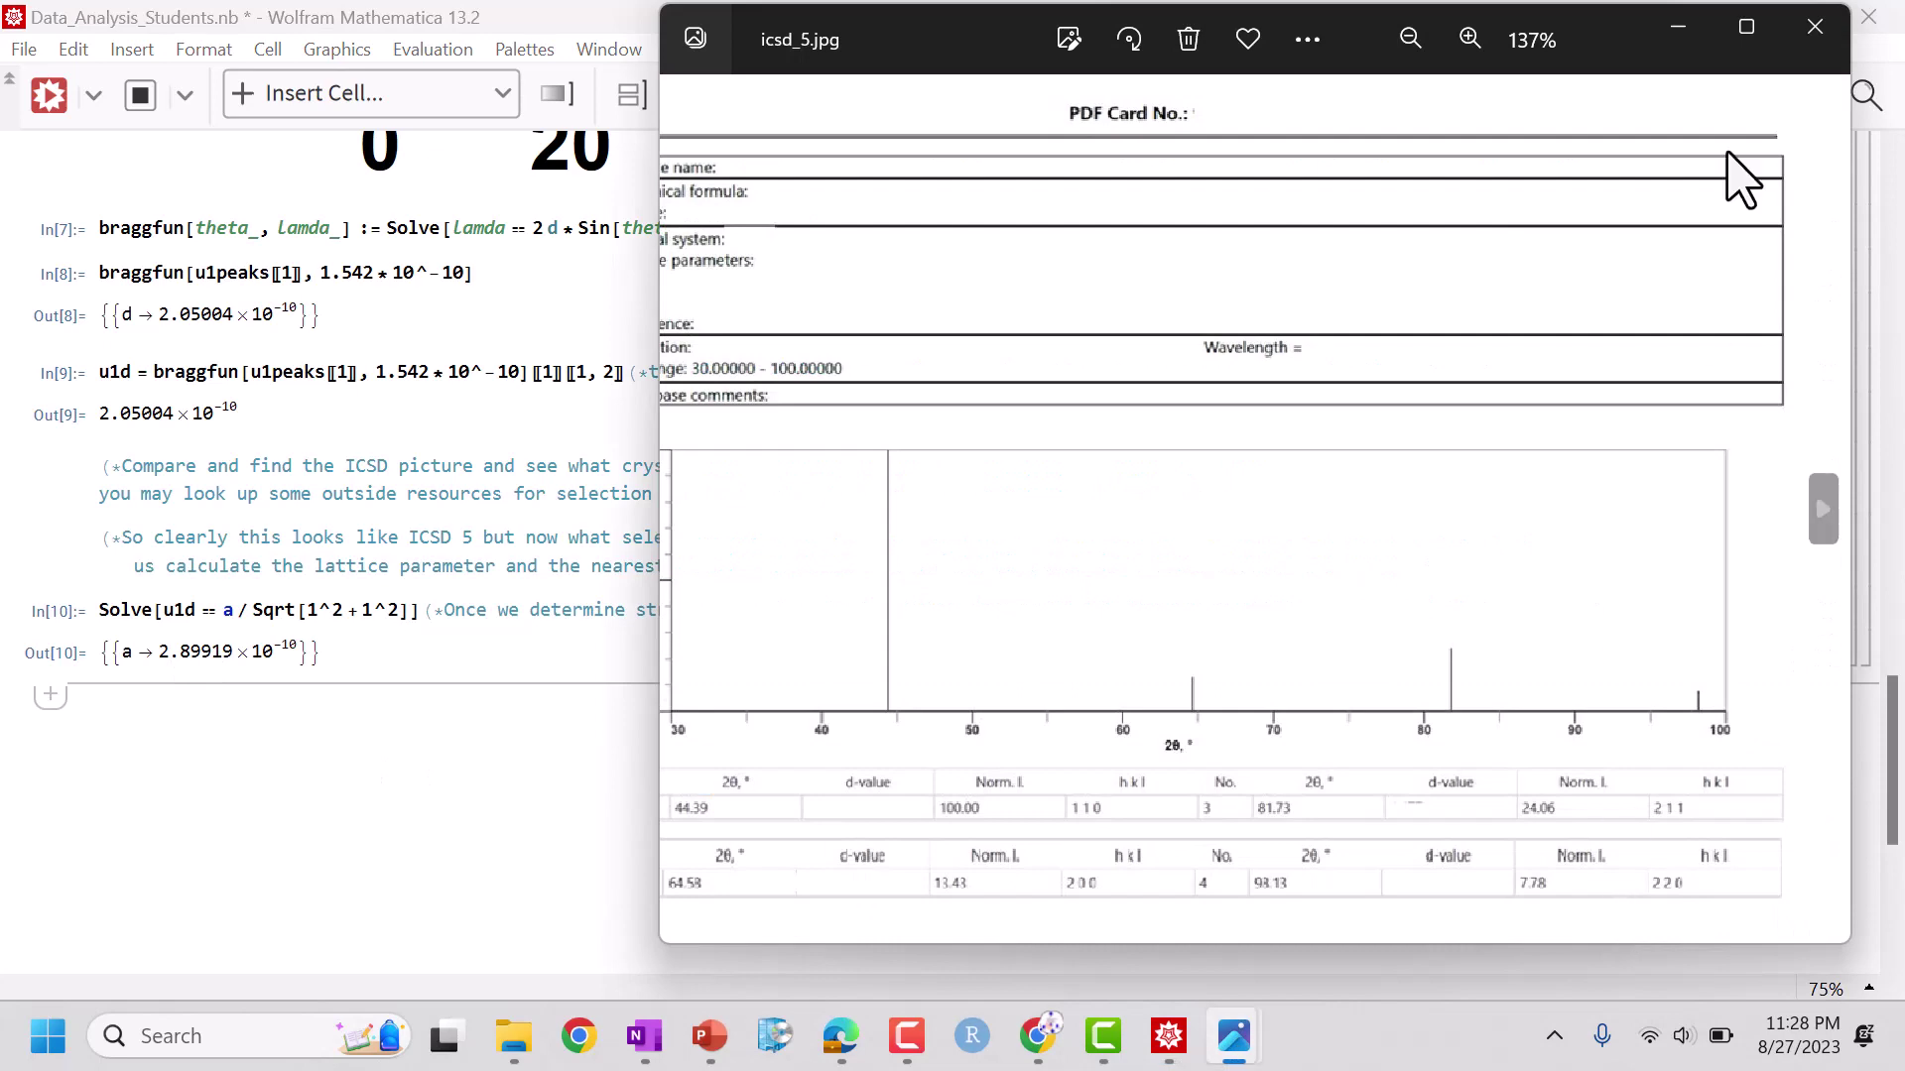
{"action": "left_click", "coordinate": [1746, 30]}
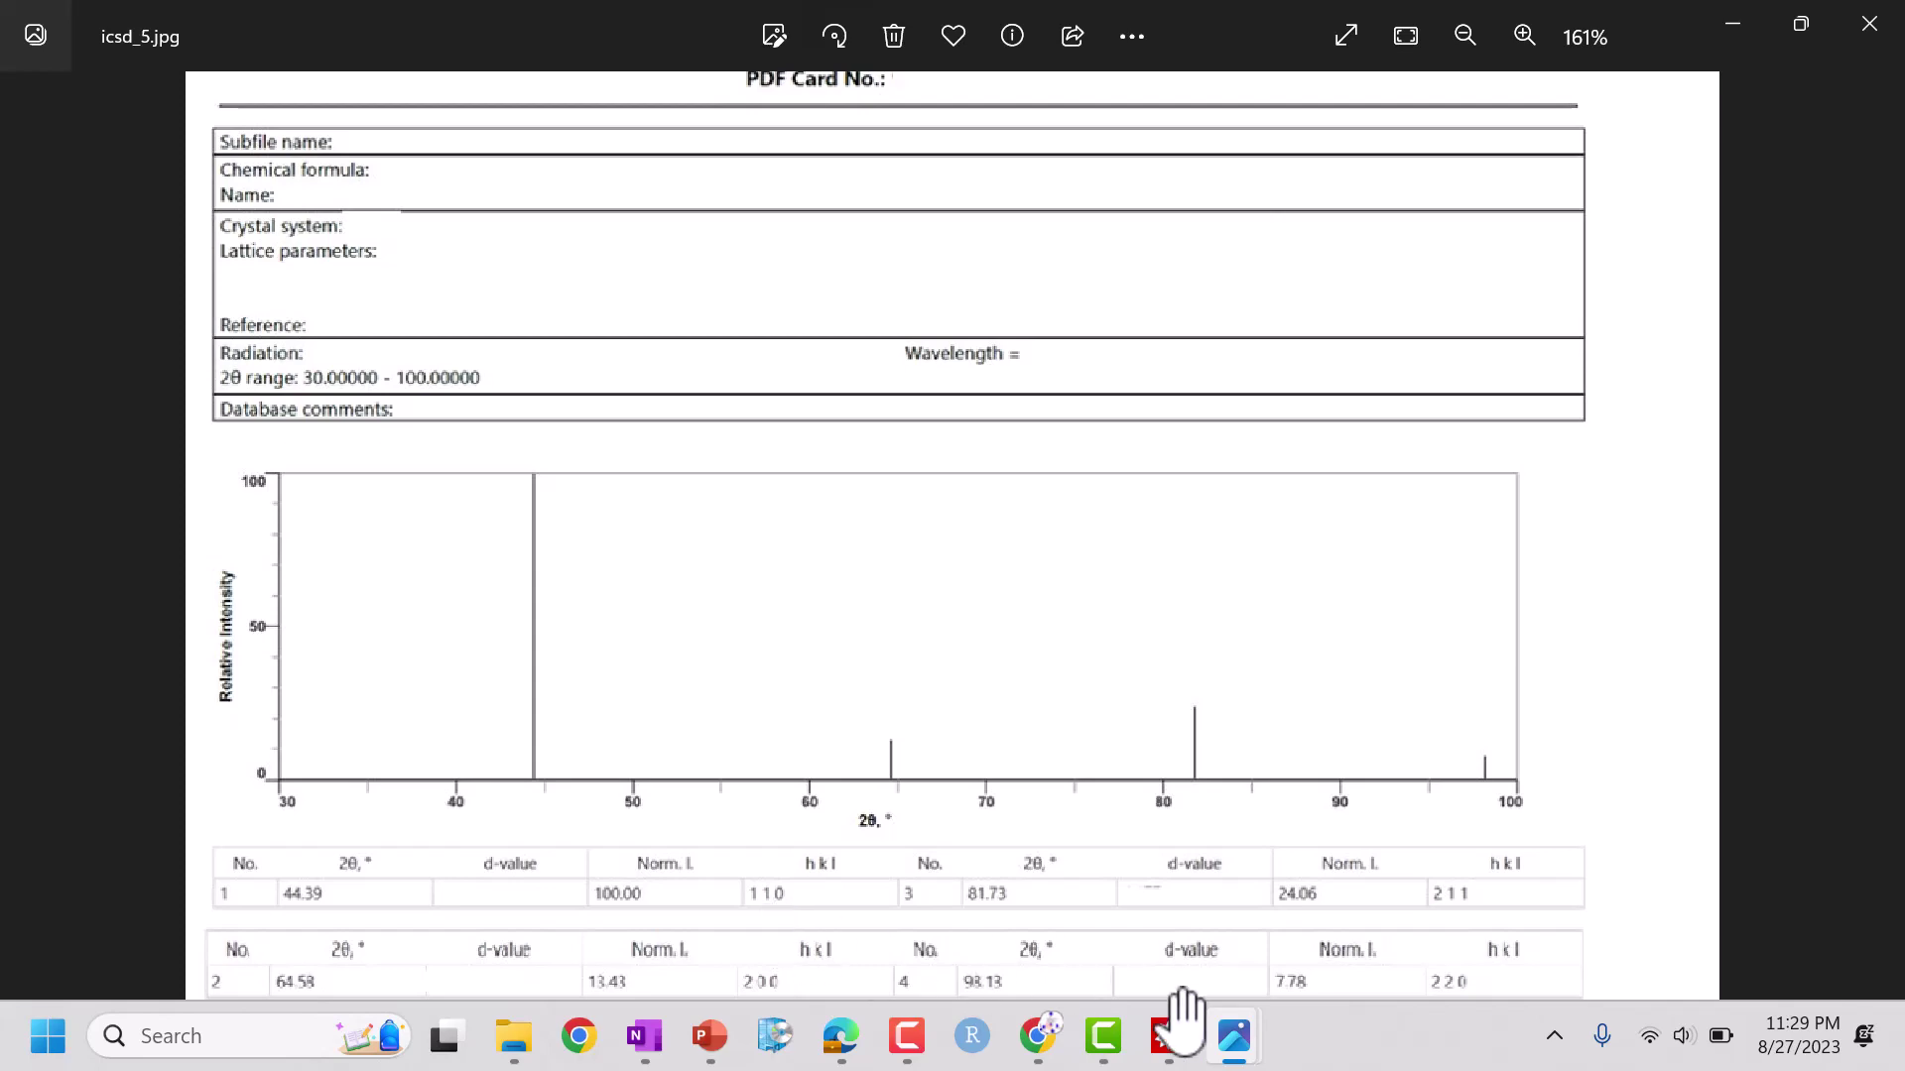
{"action": "left_click", "coordinate": [1182, 1050]}
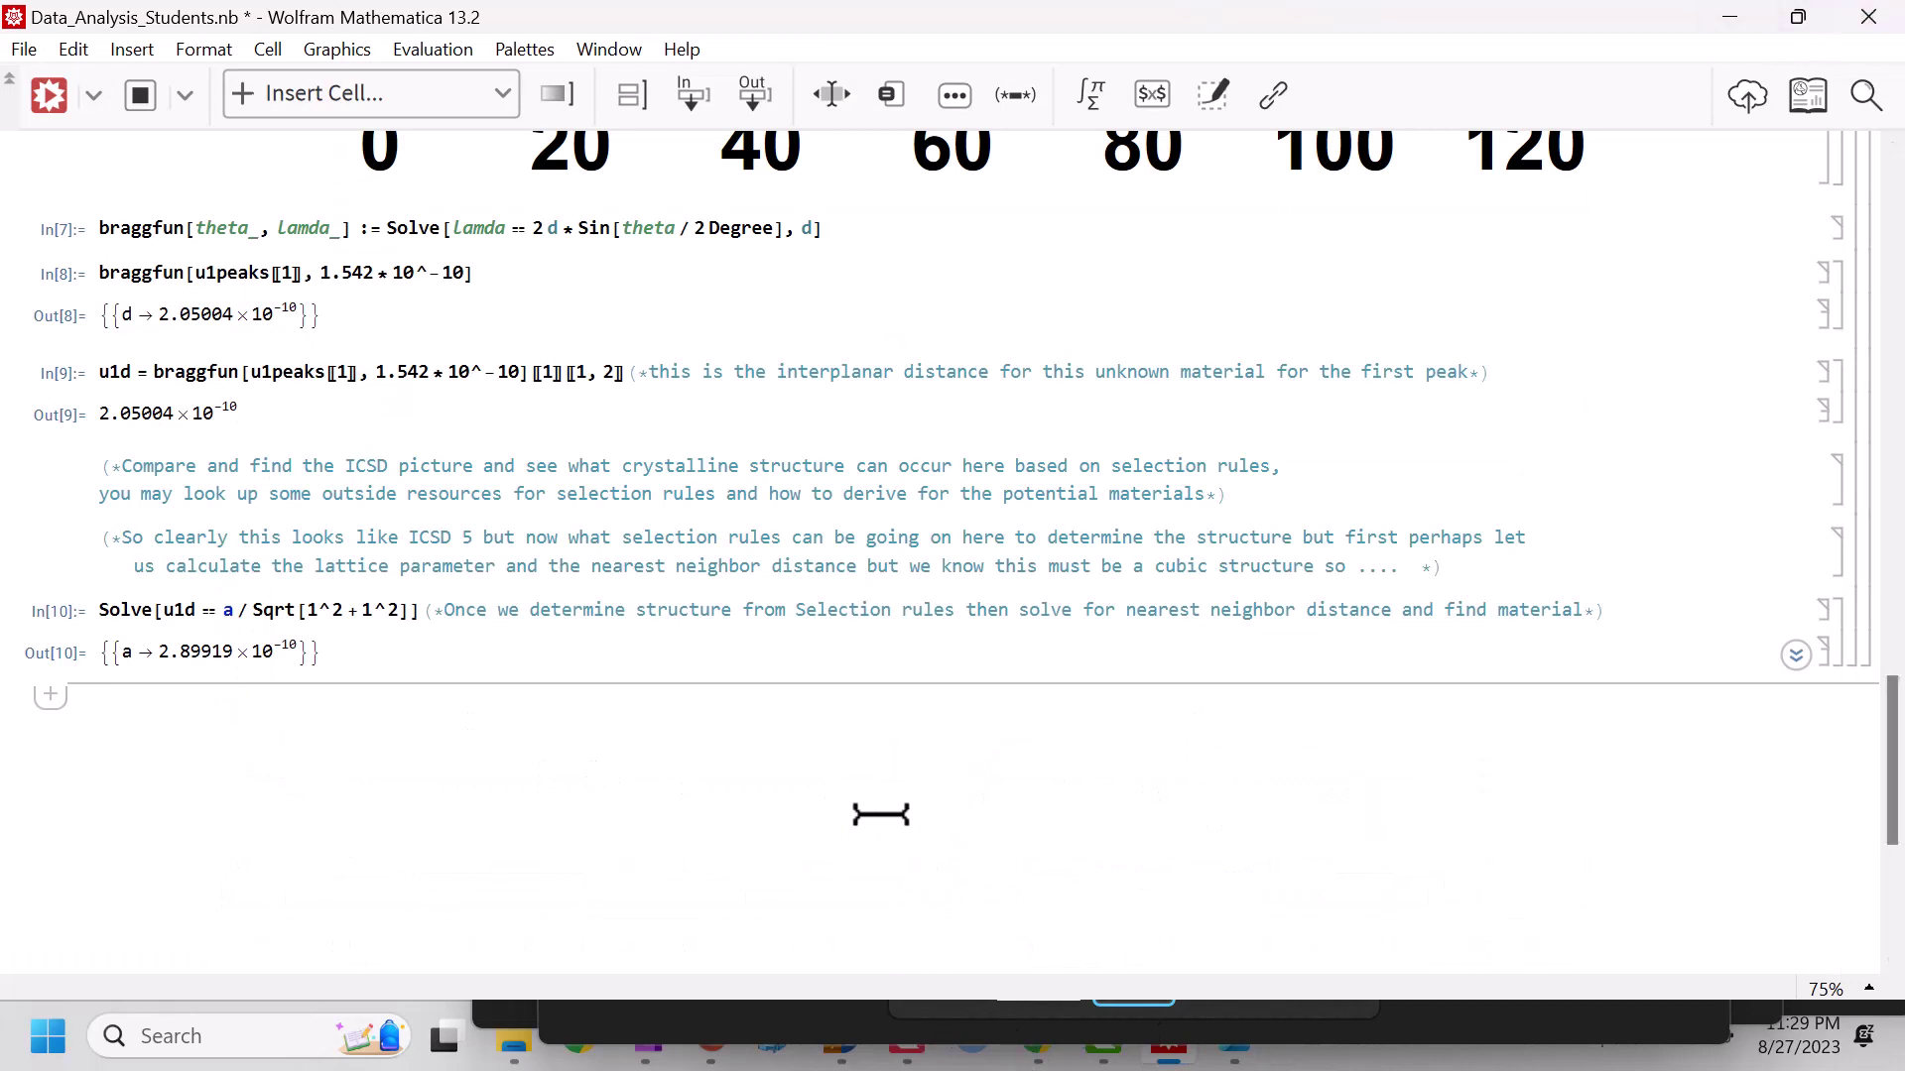
- Minimize Mathematica and close the icsd_5, icsd_3, icsd_2, icsd_4 and icsd_1 Photos windows
{"action": "left_click", "coordinate": [881, 814]}
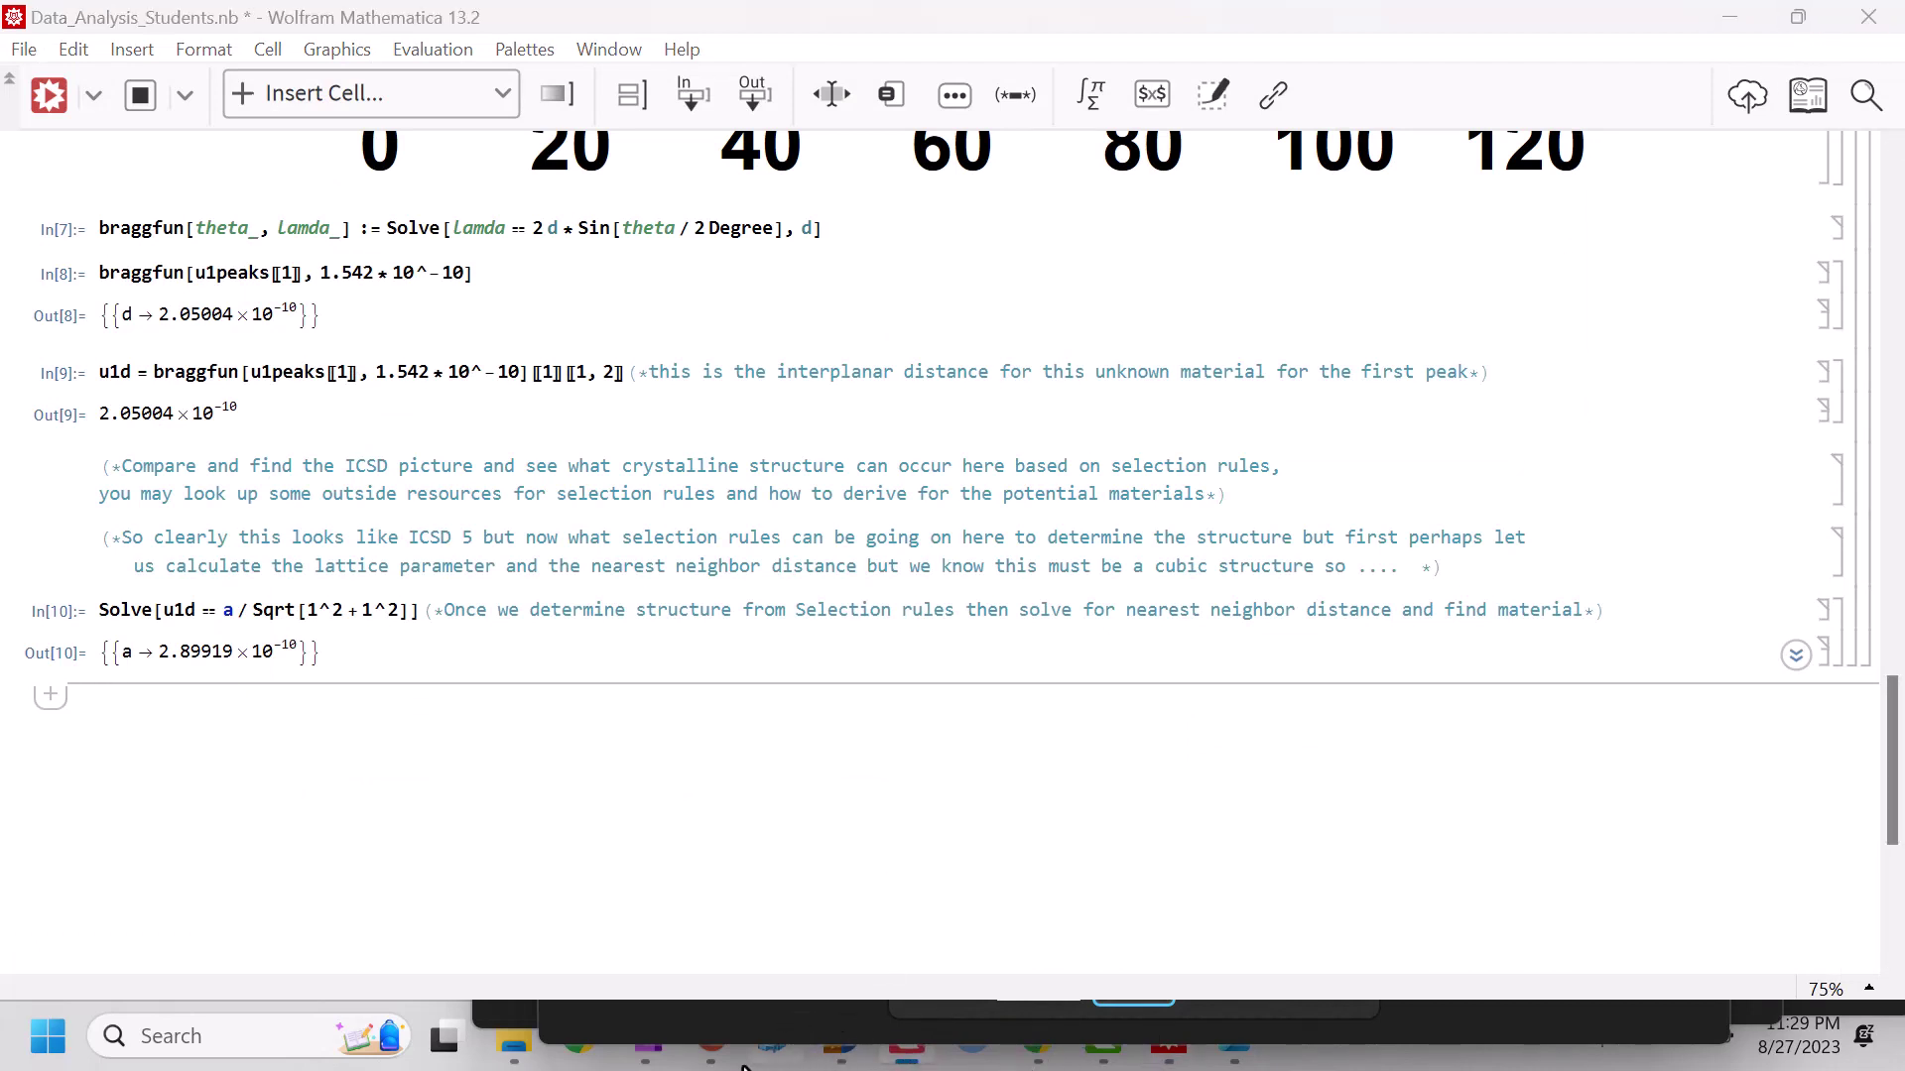
{"action": "left_click", "coordinate": [1731, 20]}
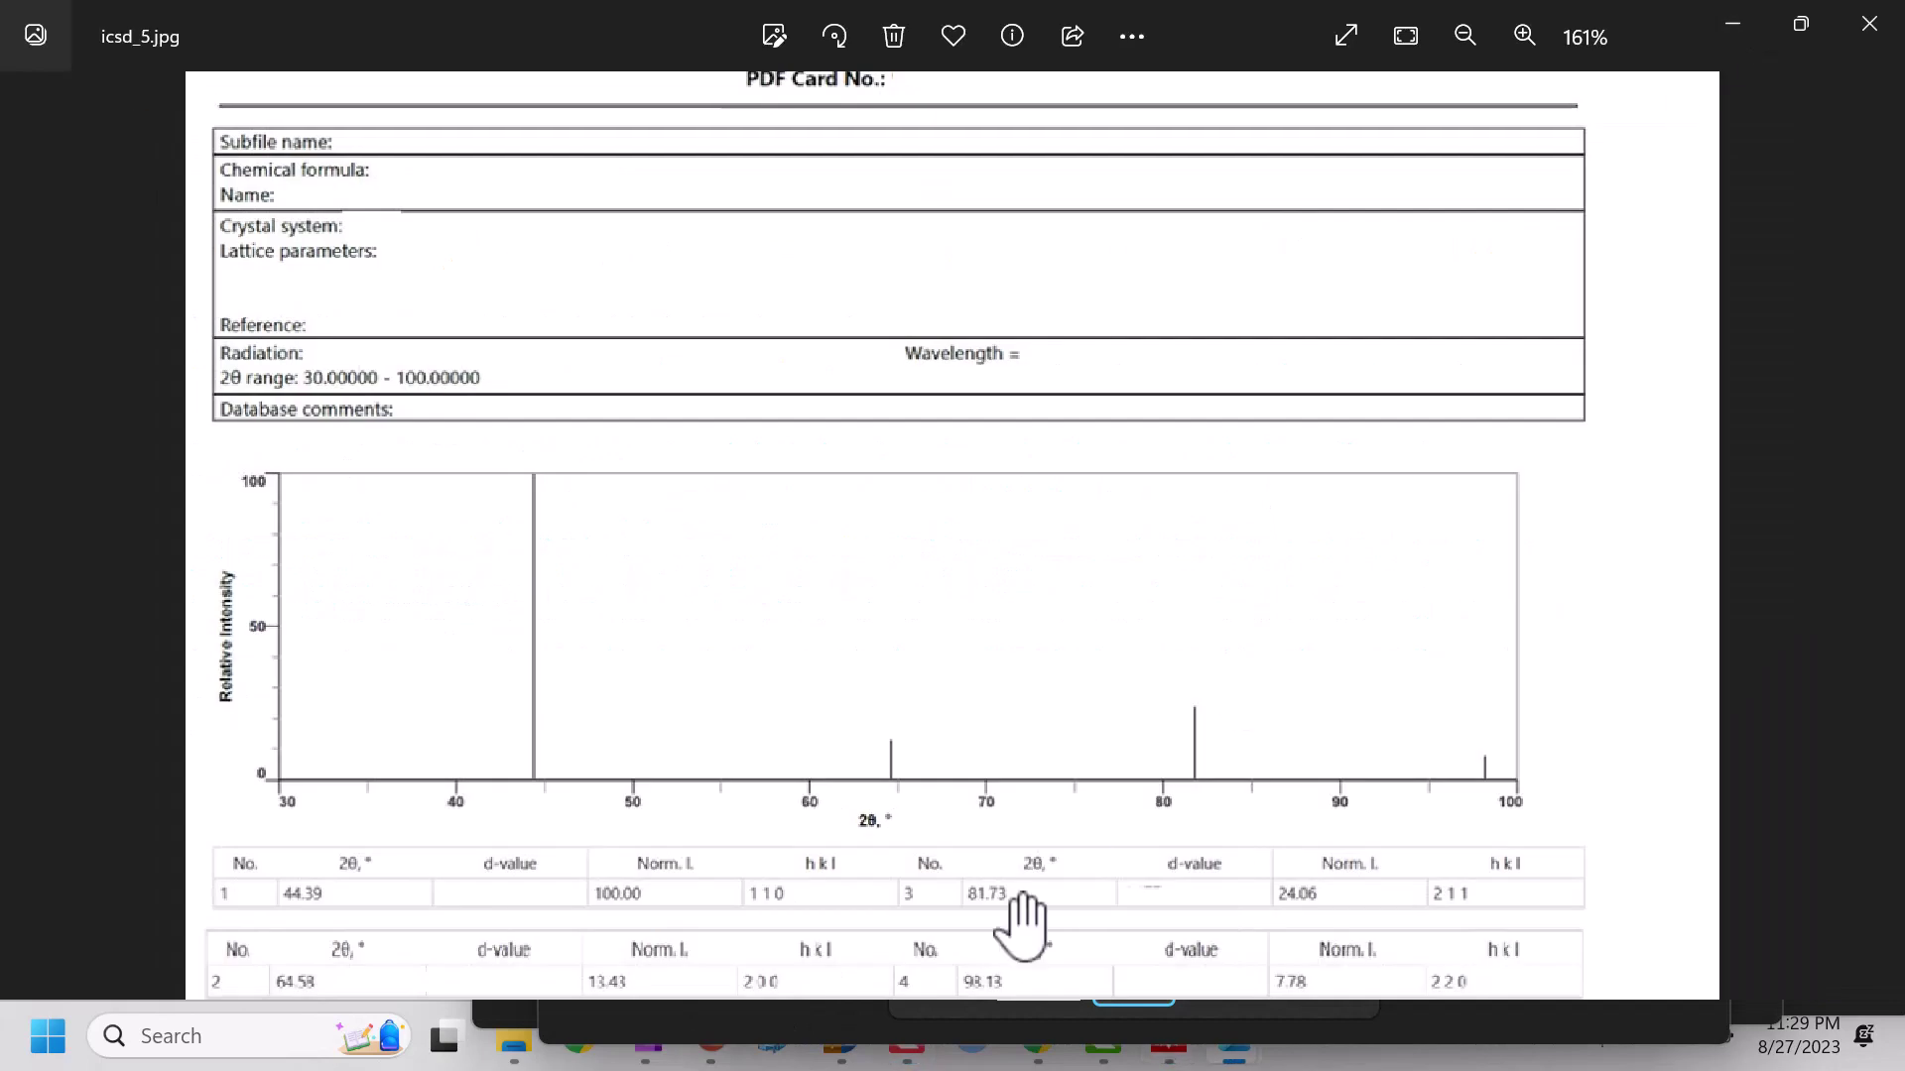
{"action": "left_click", "coordinate": [1869, 22]}
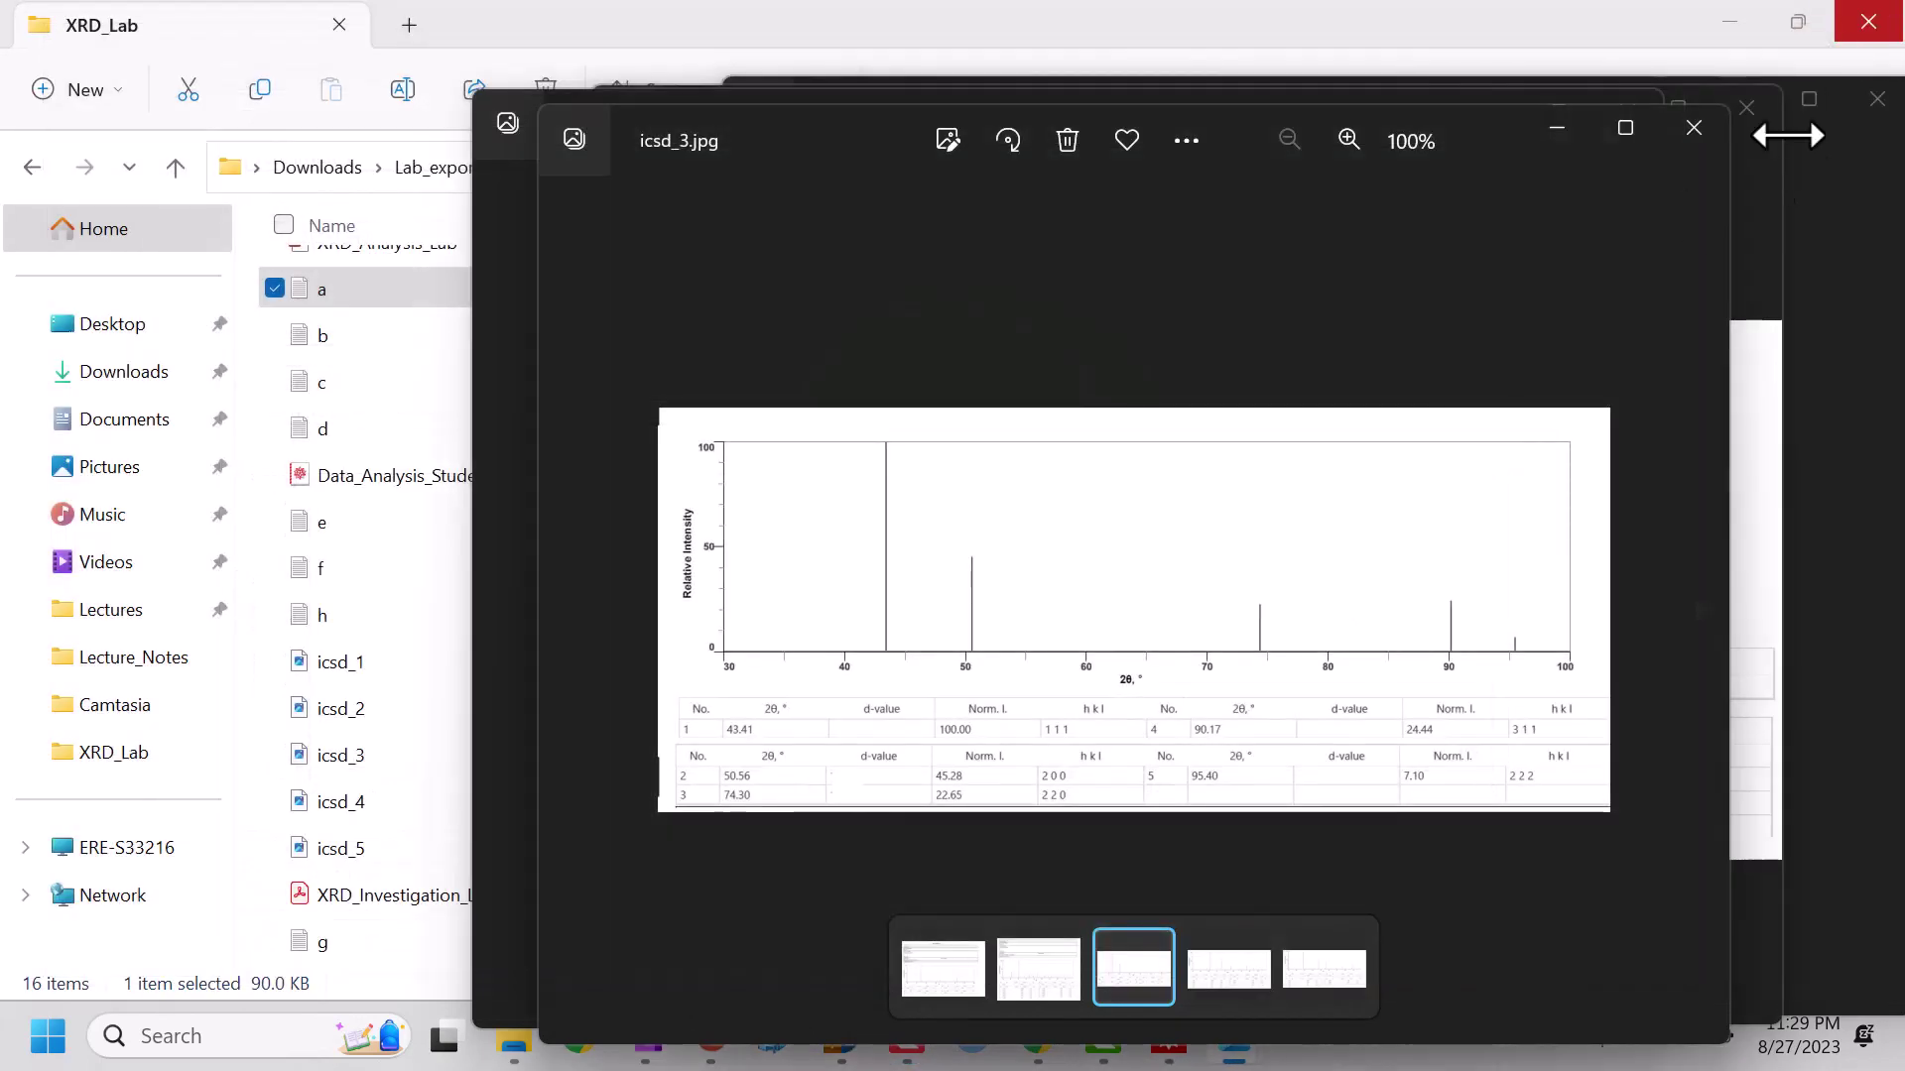
{"action": "right_click", "coordinate": [1686, 139]}
{"action": "left_click", "coordinate": [1694, 137]}
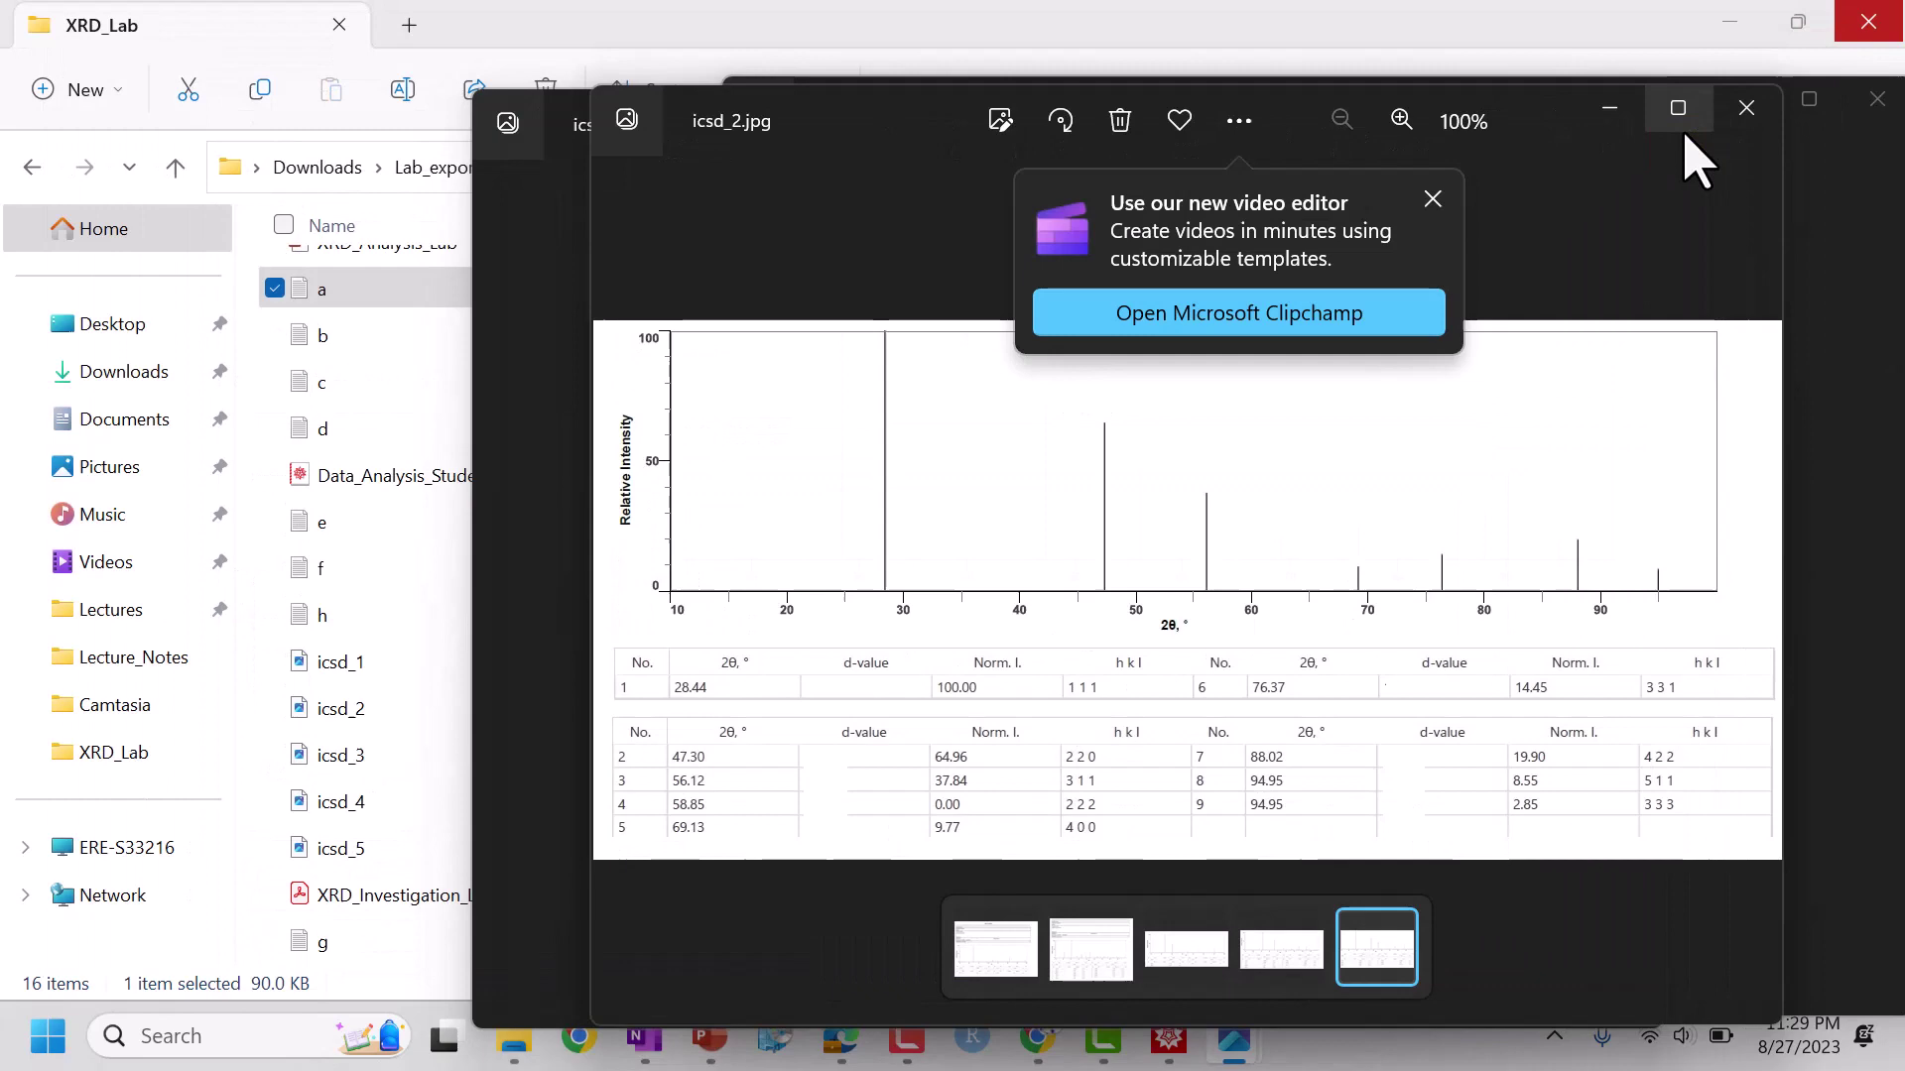
{"action": "left_click", "coordinate": [1678, 109]}
{"action": "right_click", "coordinate": [1854, 17]}
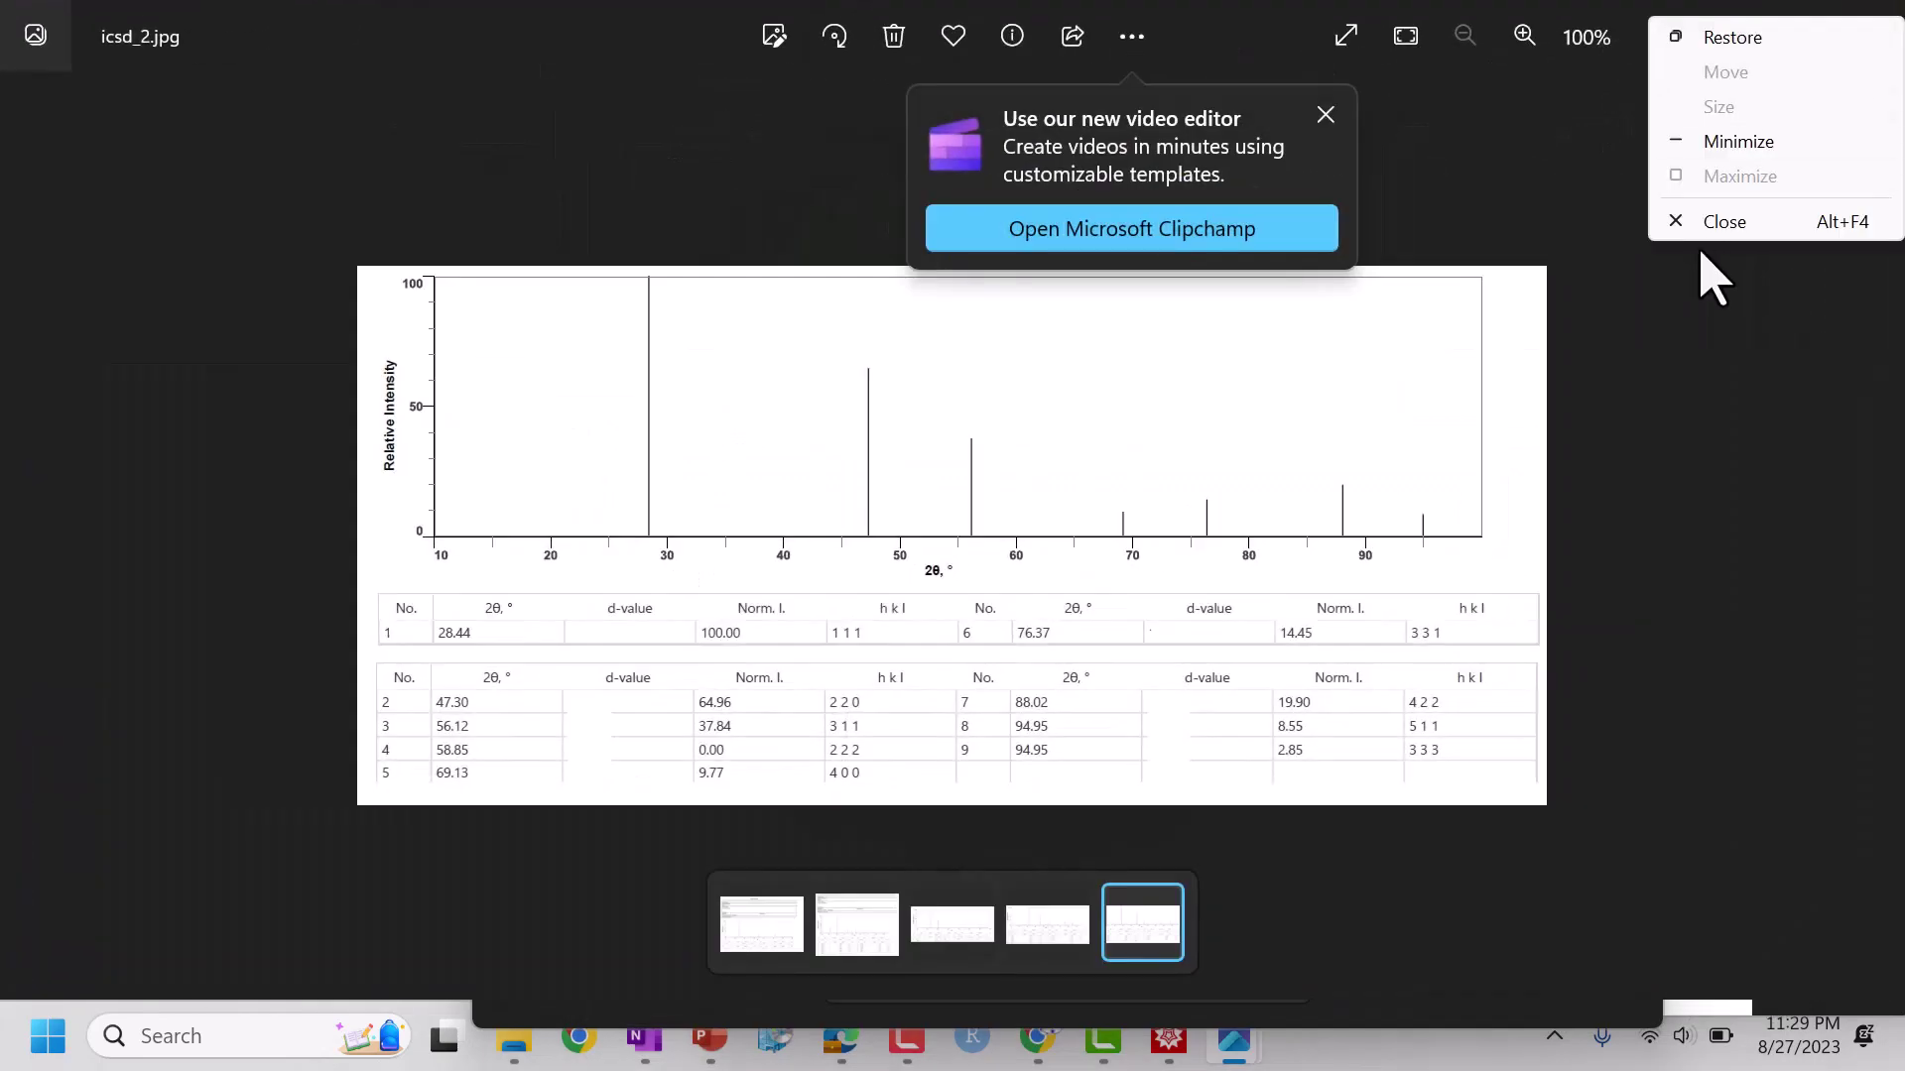
{"action": "left_click", "coordinate": [1711, 222]}
{"action": "left_click", "coordinate": [1642, 114]}
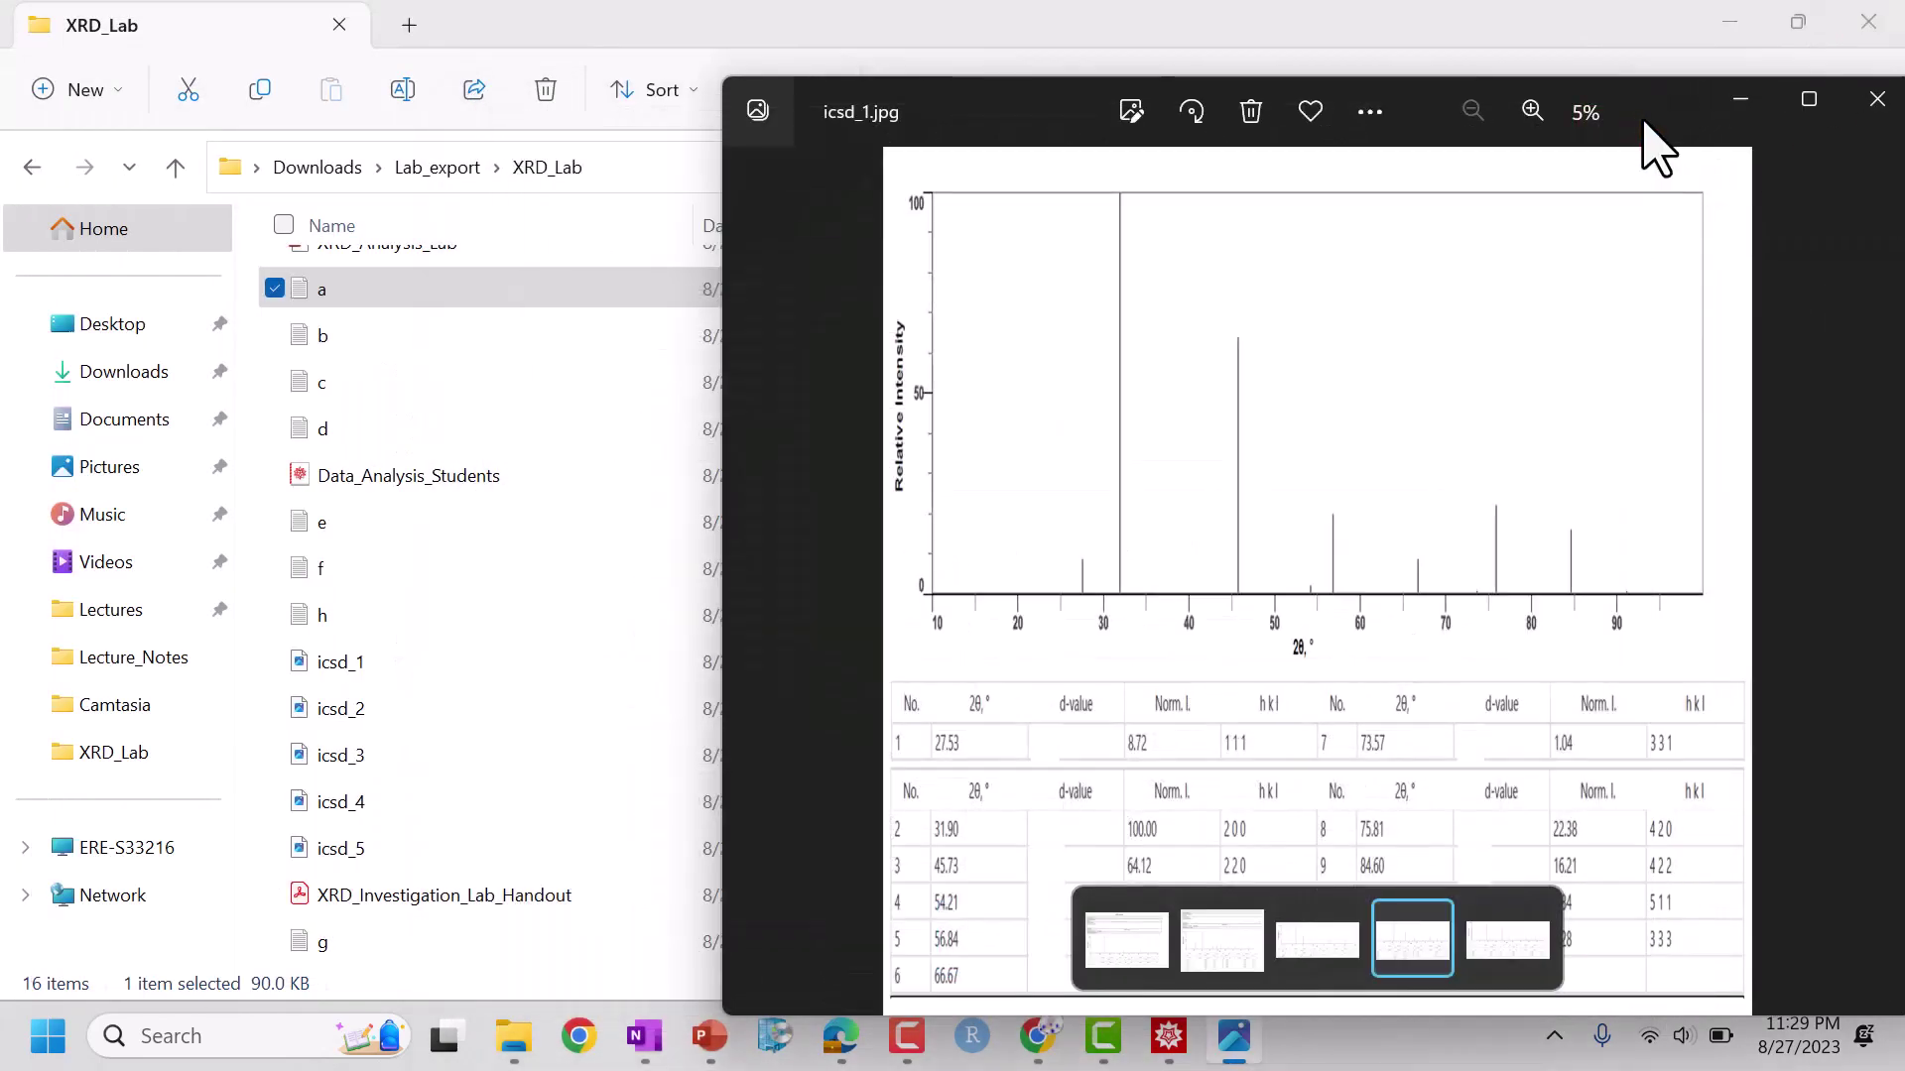
{"action": "left_click", "coordinate": [1875, 101]}
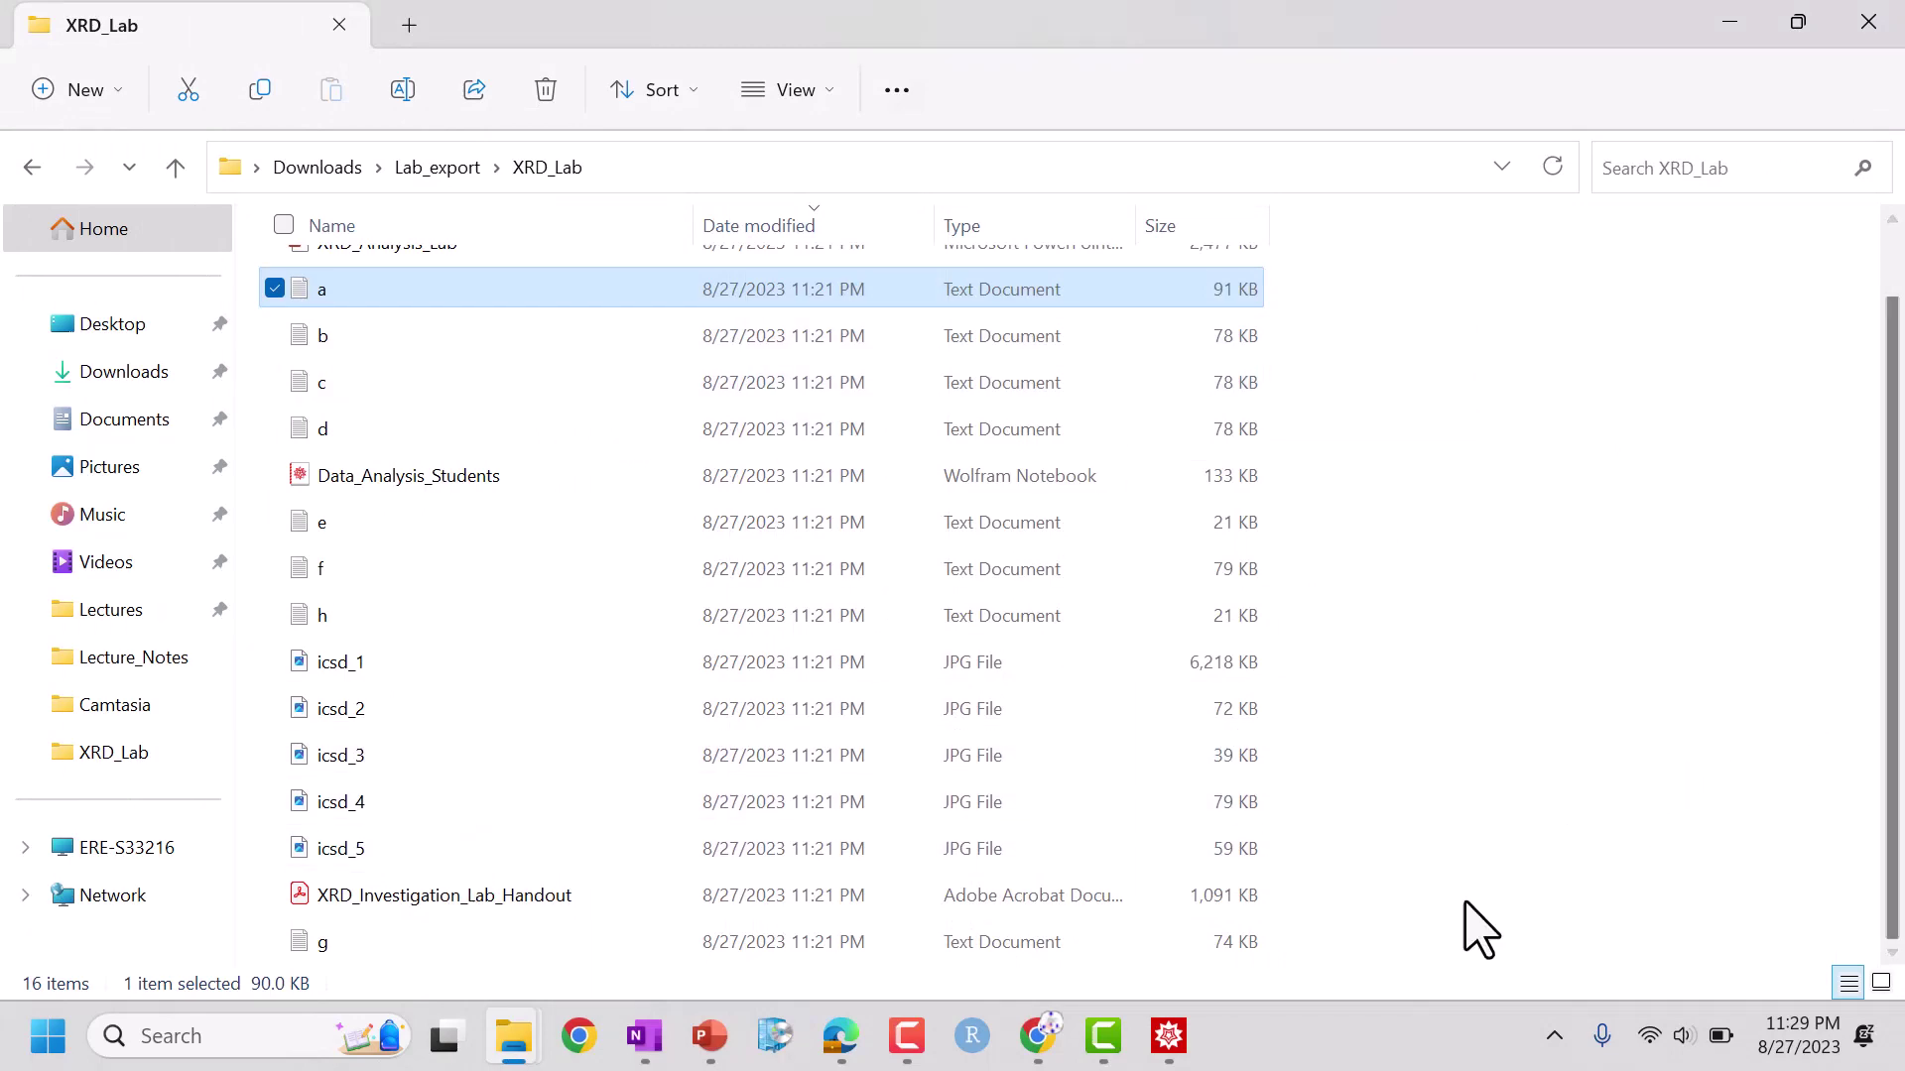
- Show slide 12, 'Cr, W, Mo, BCC Structure', of the XRD_Analysis deck in PowerPoint
{"action": "left_click", "coordinate": [709, 1037]}
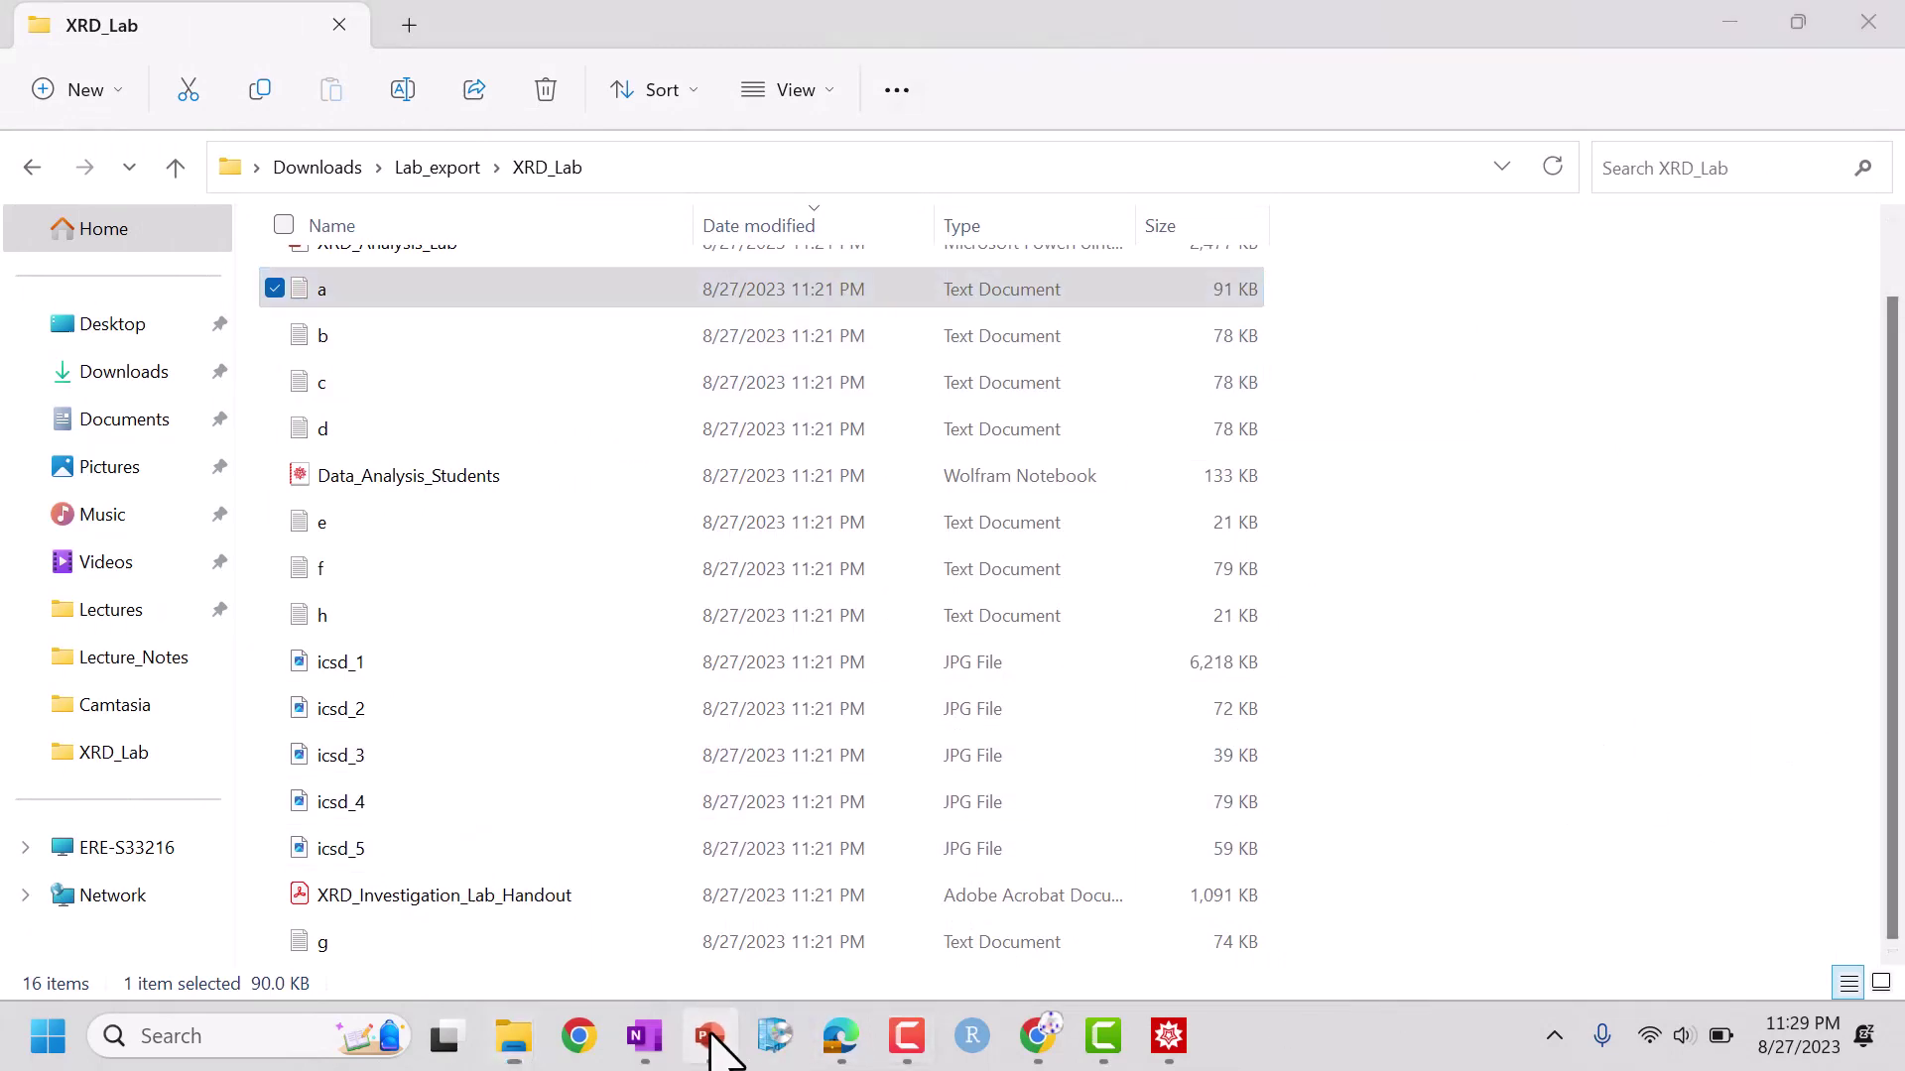
{"action": "left_click", "coordinate": [115, 551]}
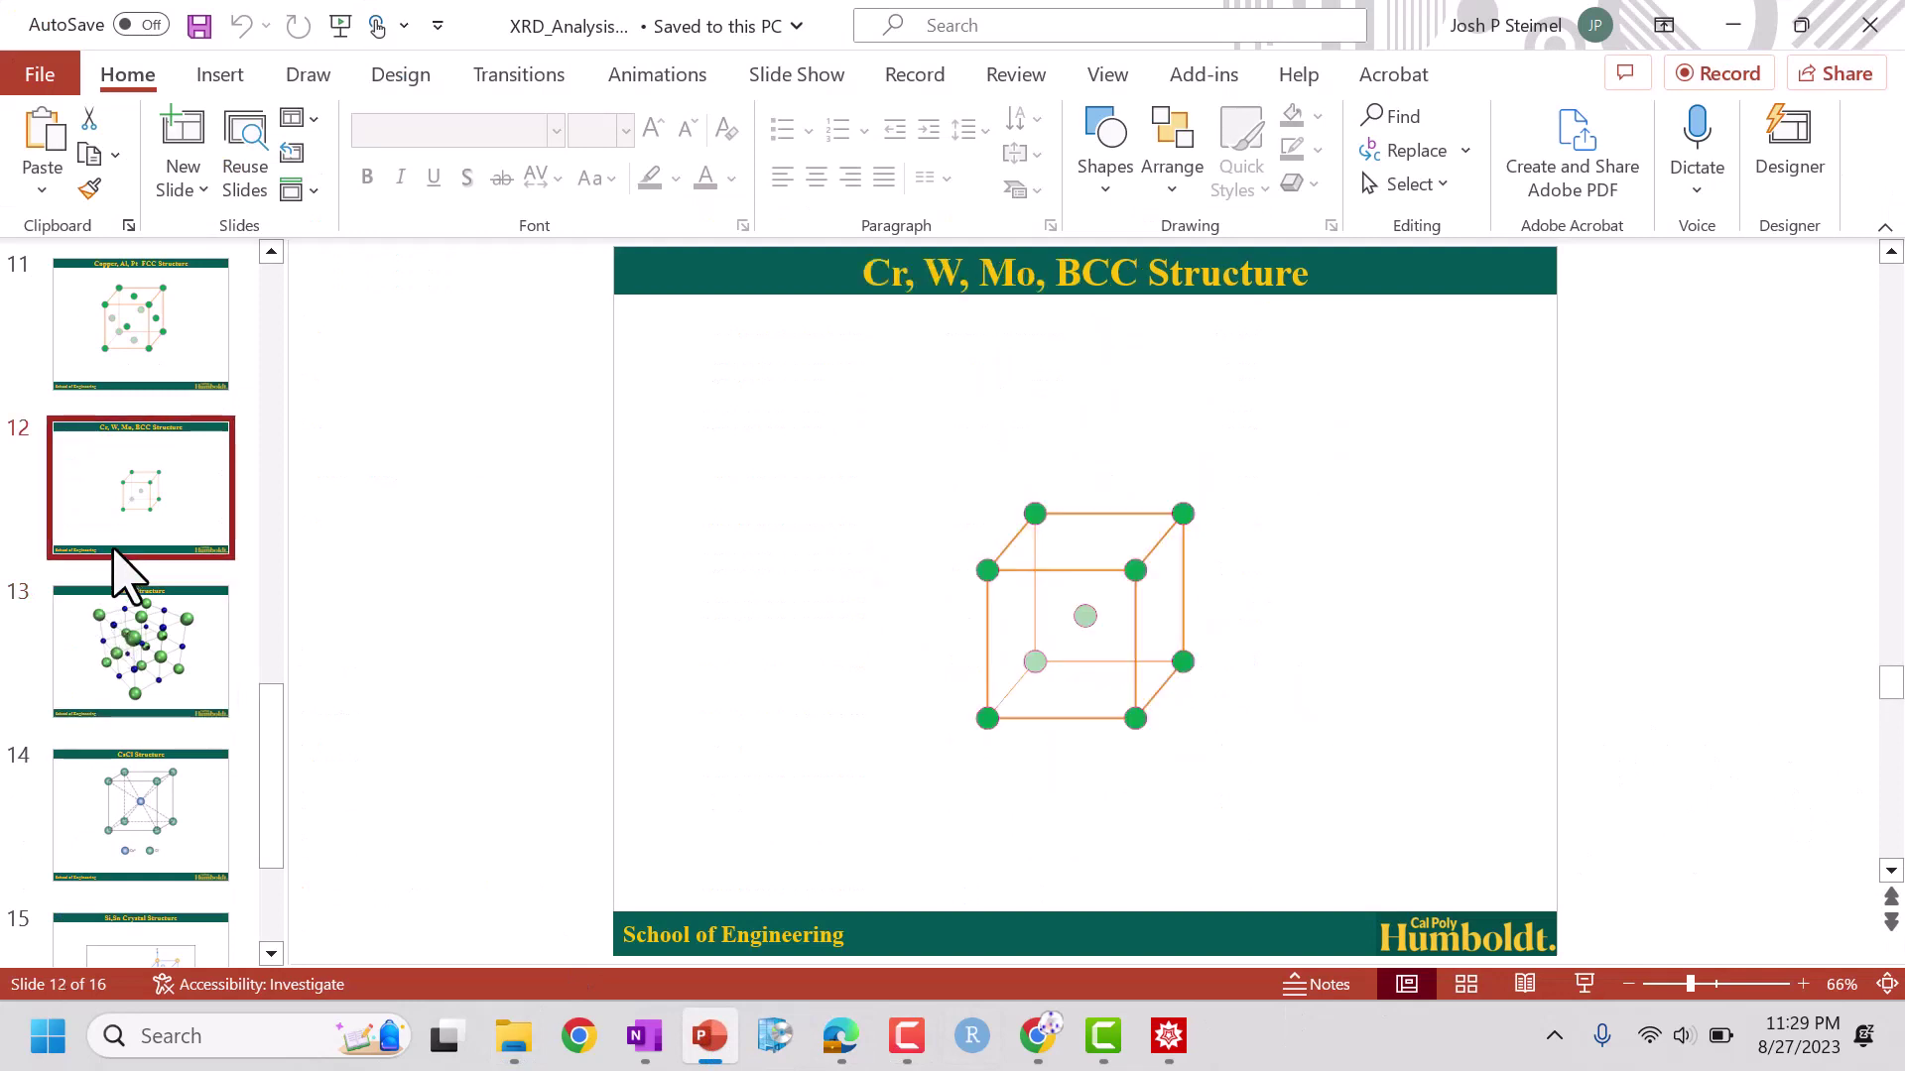
{"action": "key", "text": "Up"}
{"action": "key", "text": "Down"}
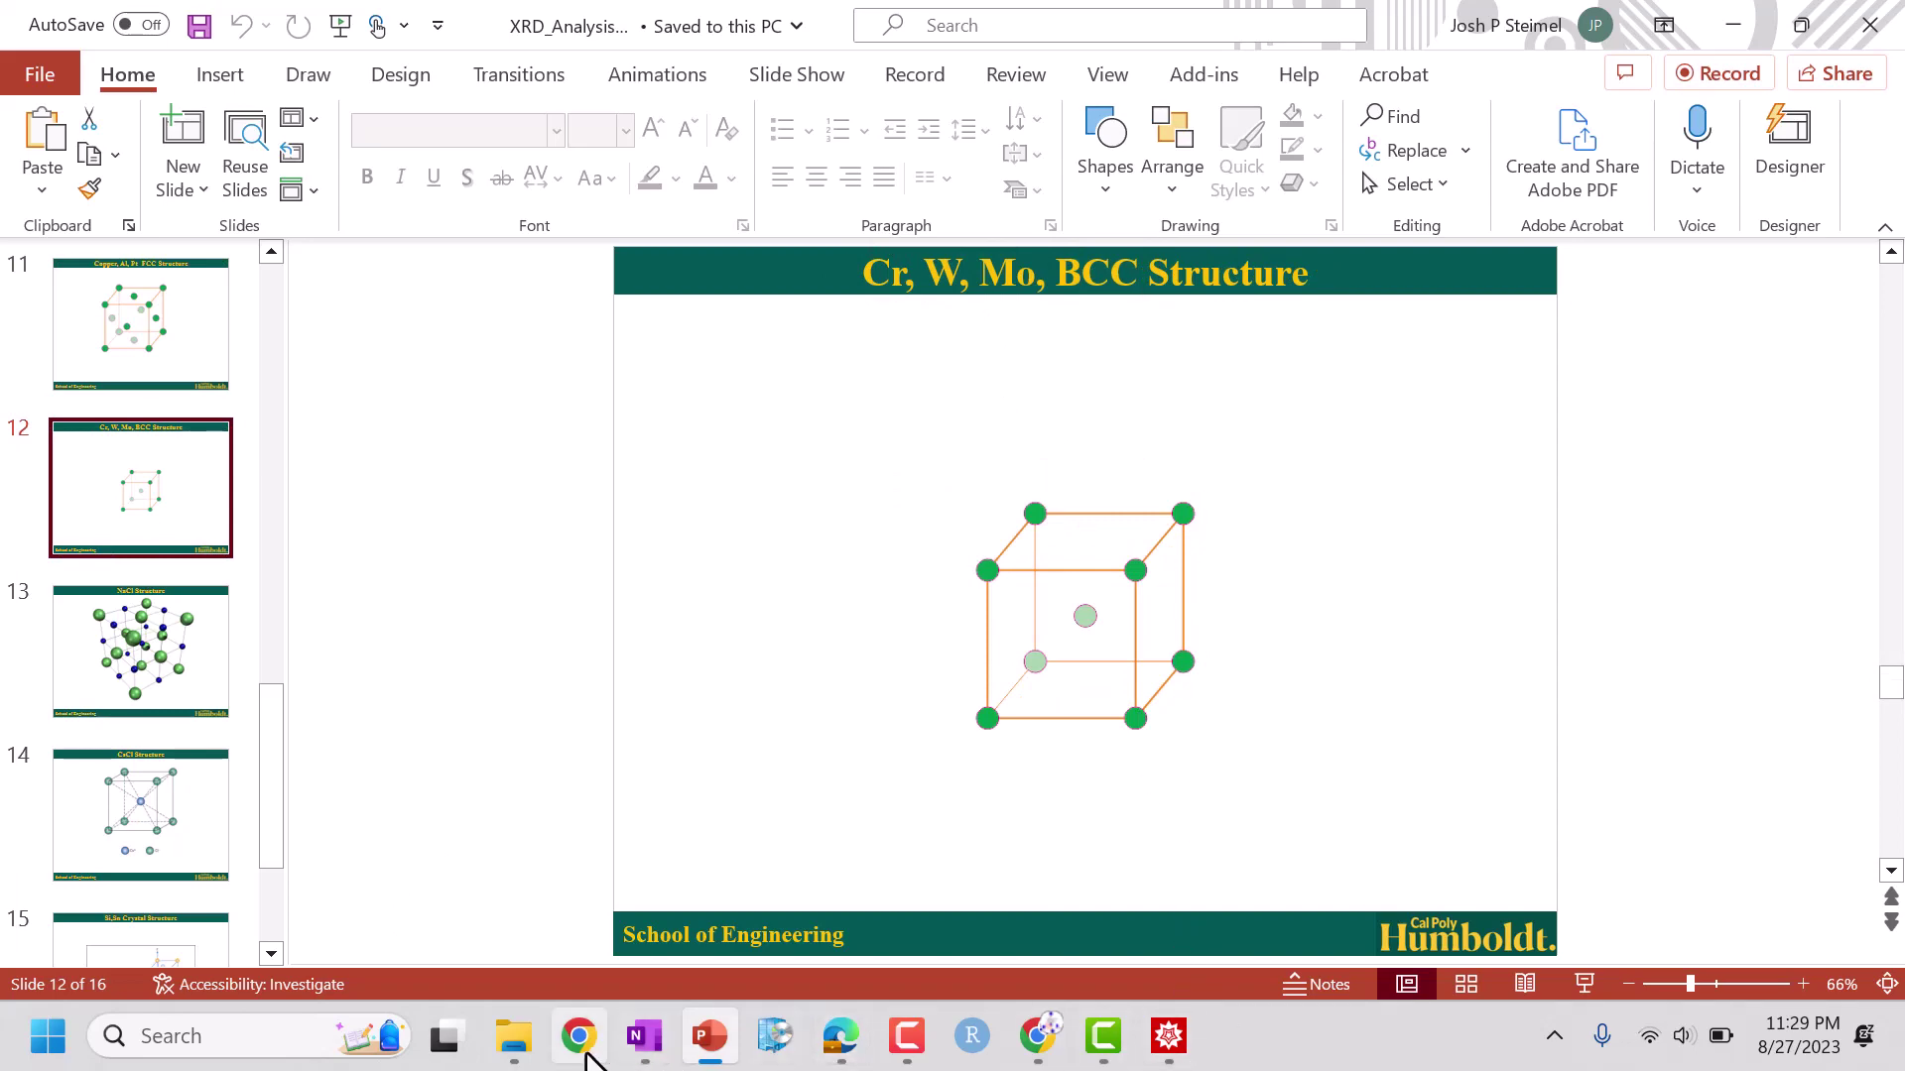
- Search 'lattice parameter chromium' in a new Chrome tab (bcc, 291 pm), then return to Mathematica
{"action": "left_click", "coordinate": [1054, 1037]}
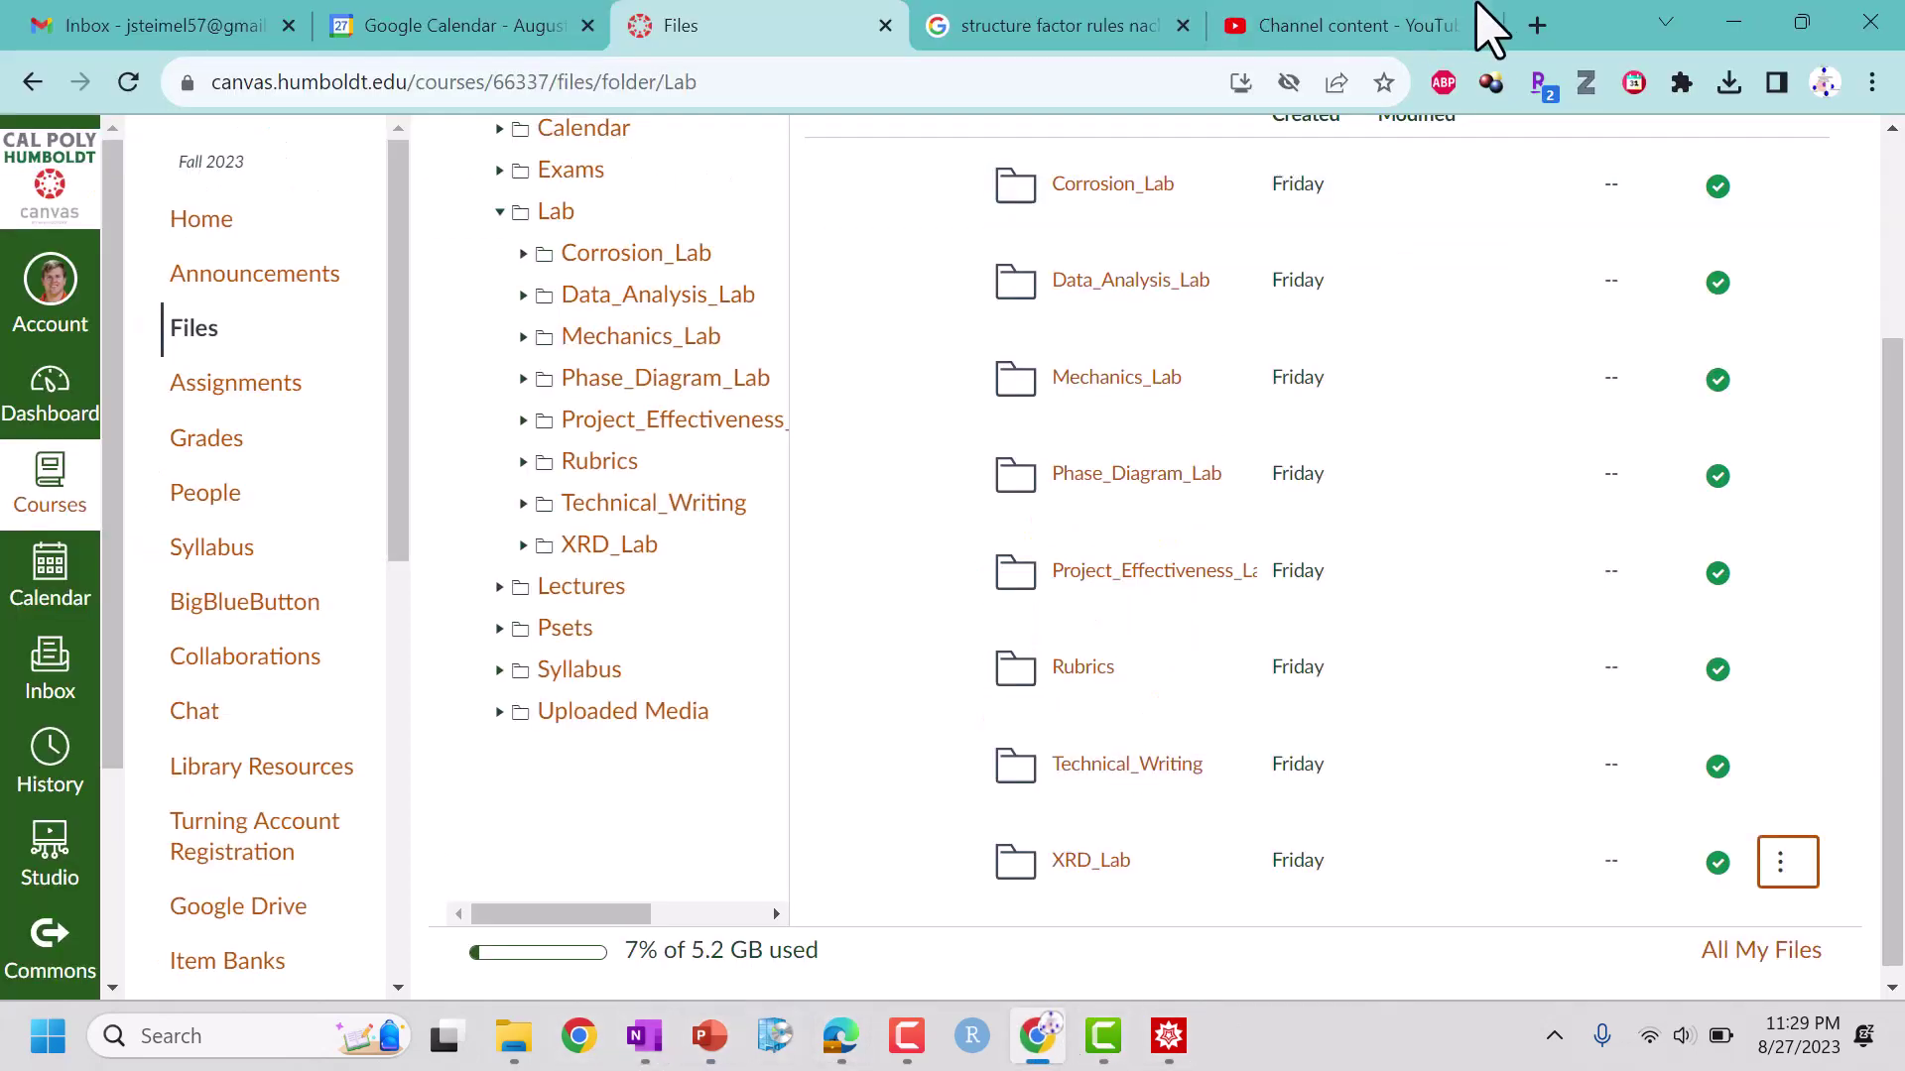
{"action": "left_click", "coordinate": [1539, 27]}
{"action": "left_click", "coordinate": [1157, 90]}
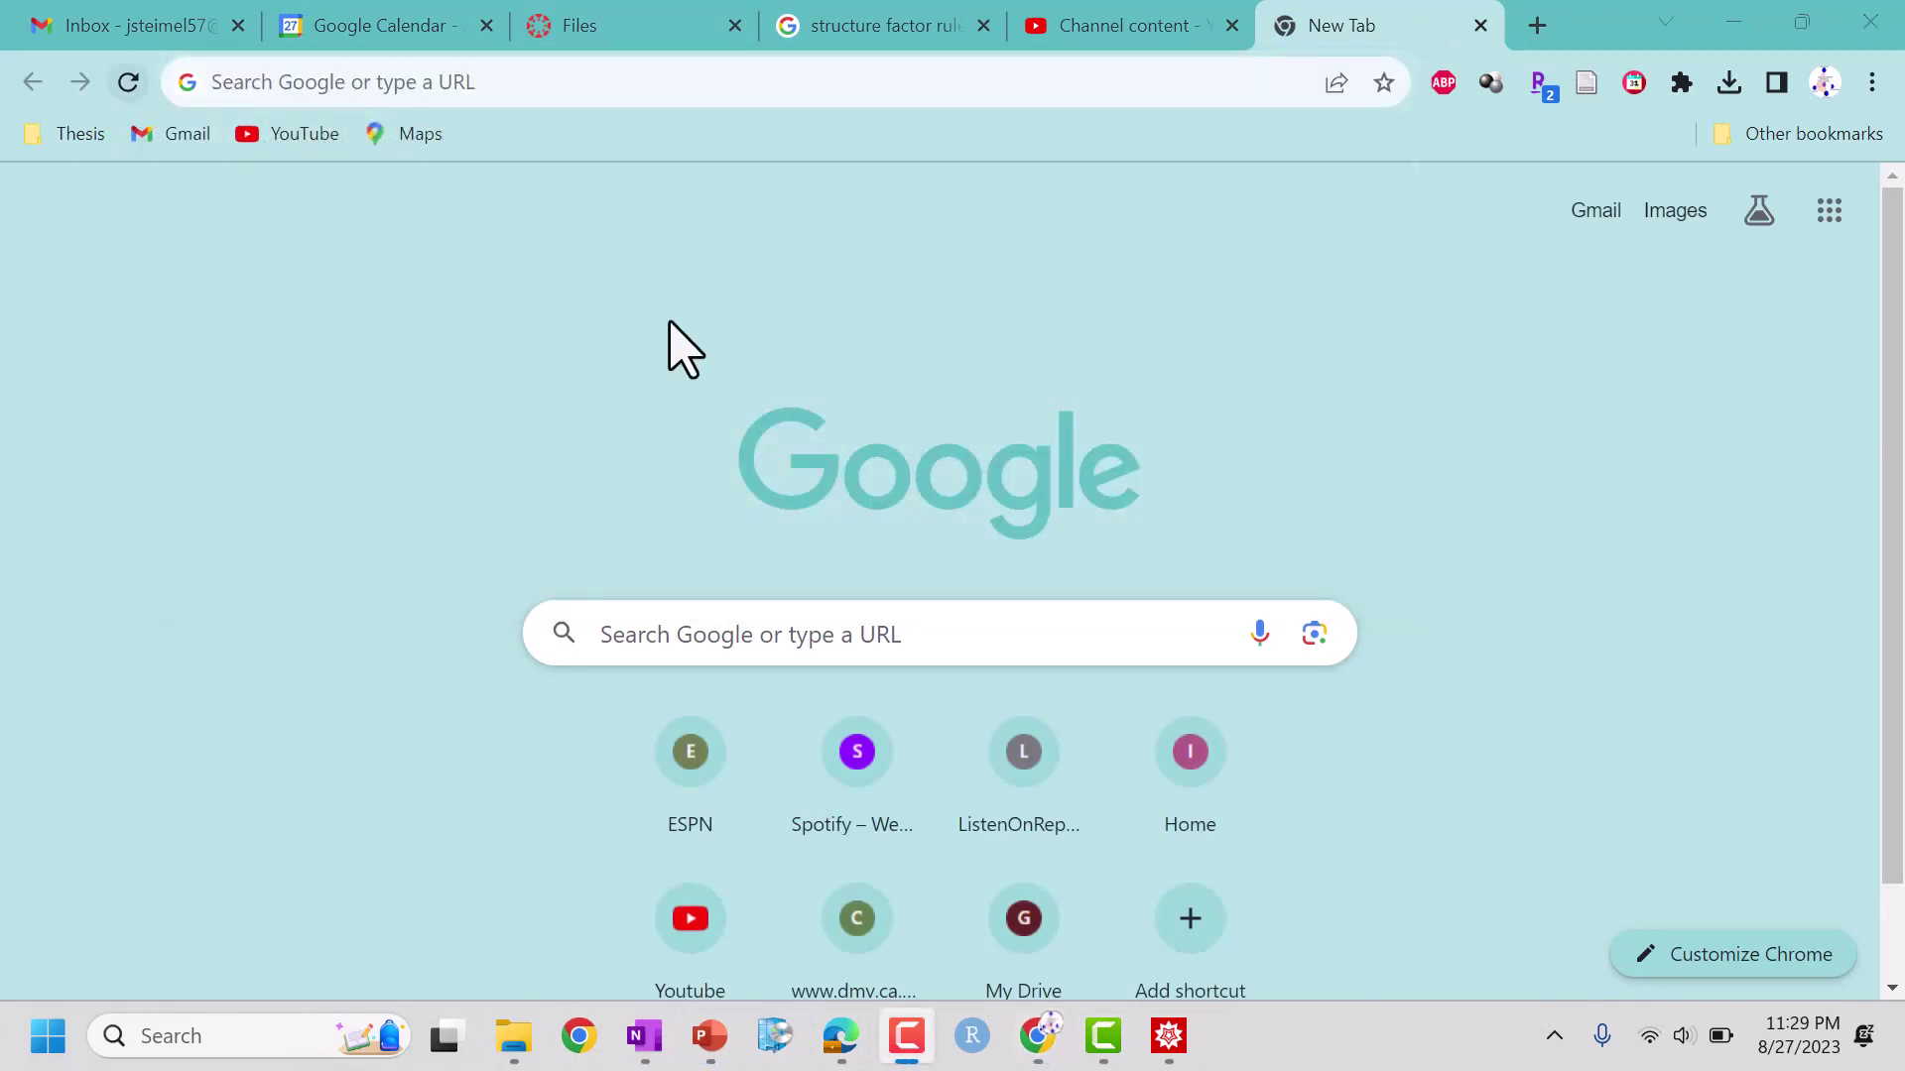
{"action": "left_click", "coordinate": [443, 95]}
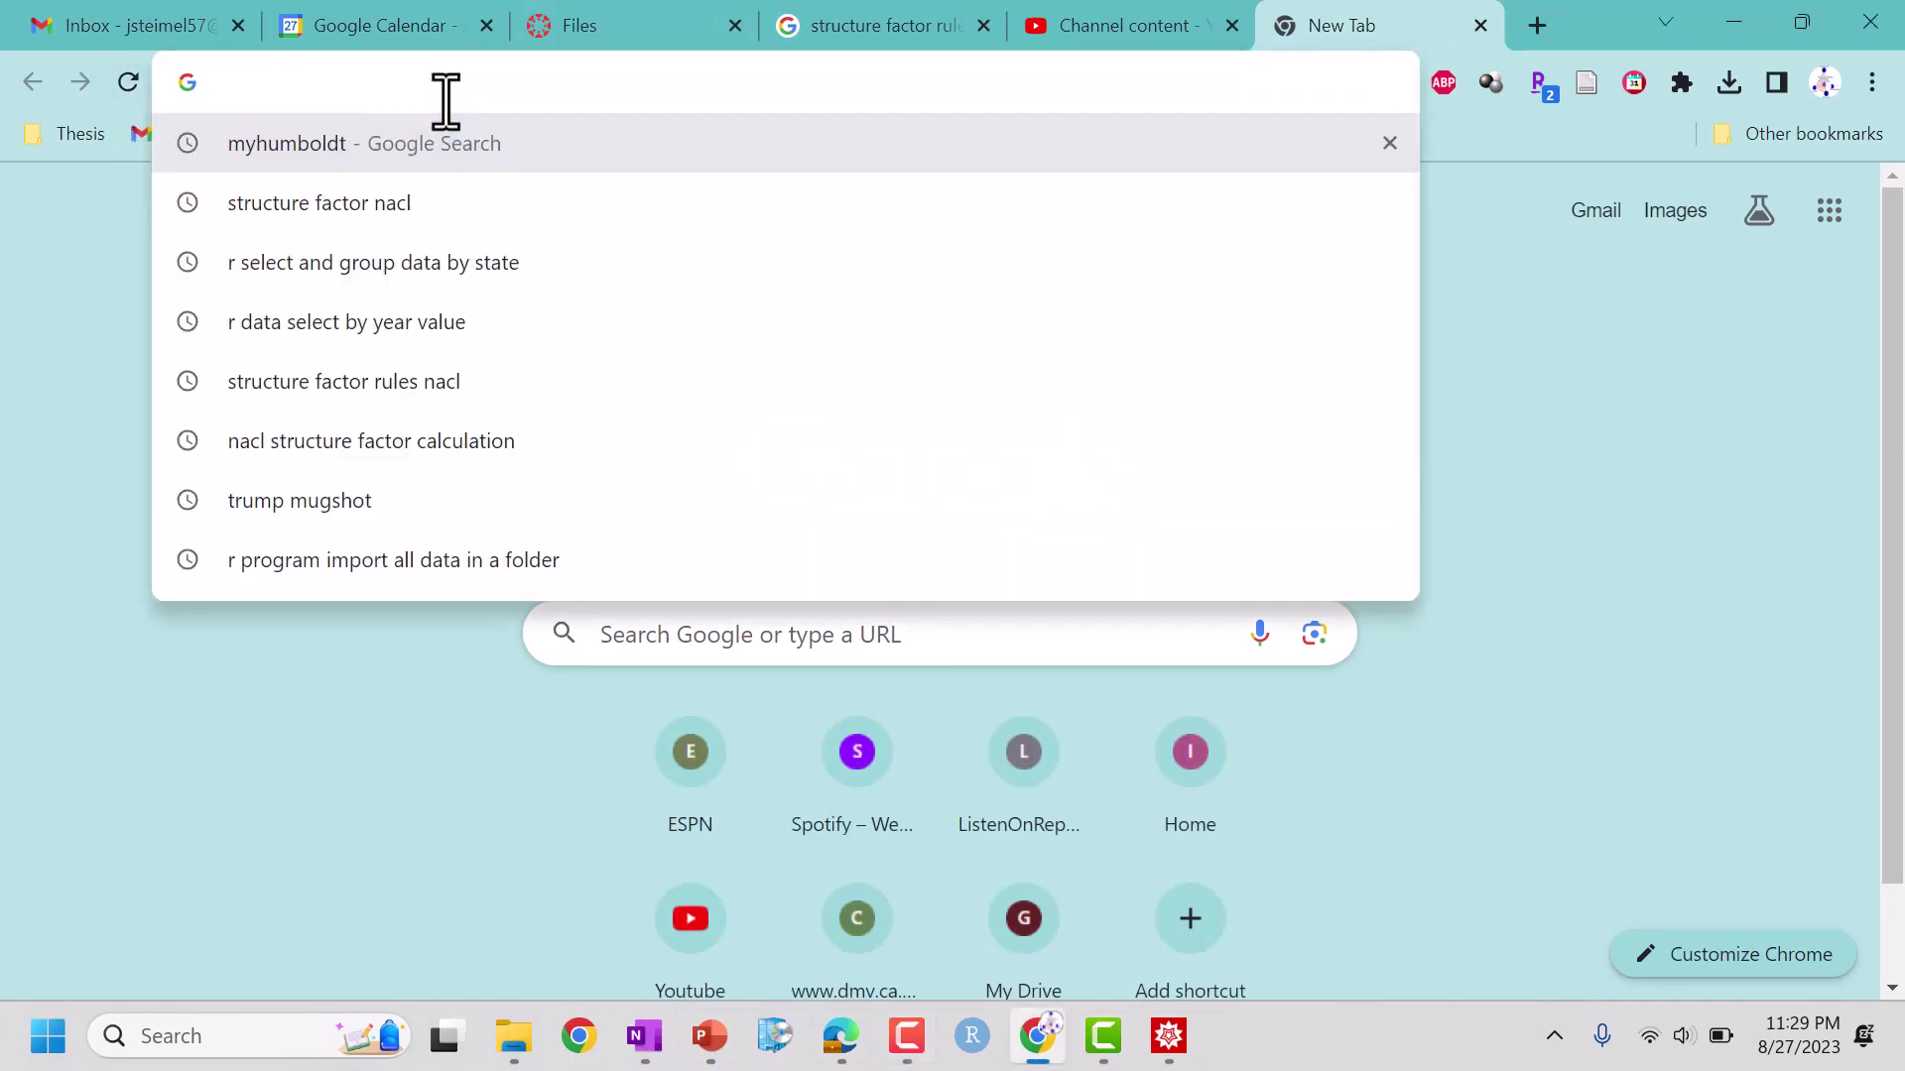
{"action": "type", "text": "lattice par"}
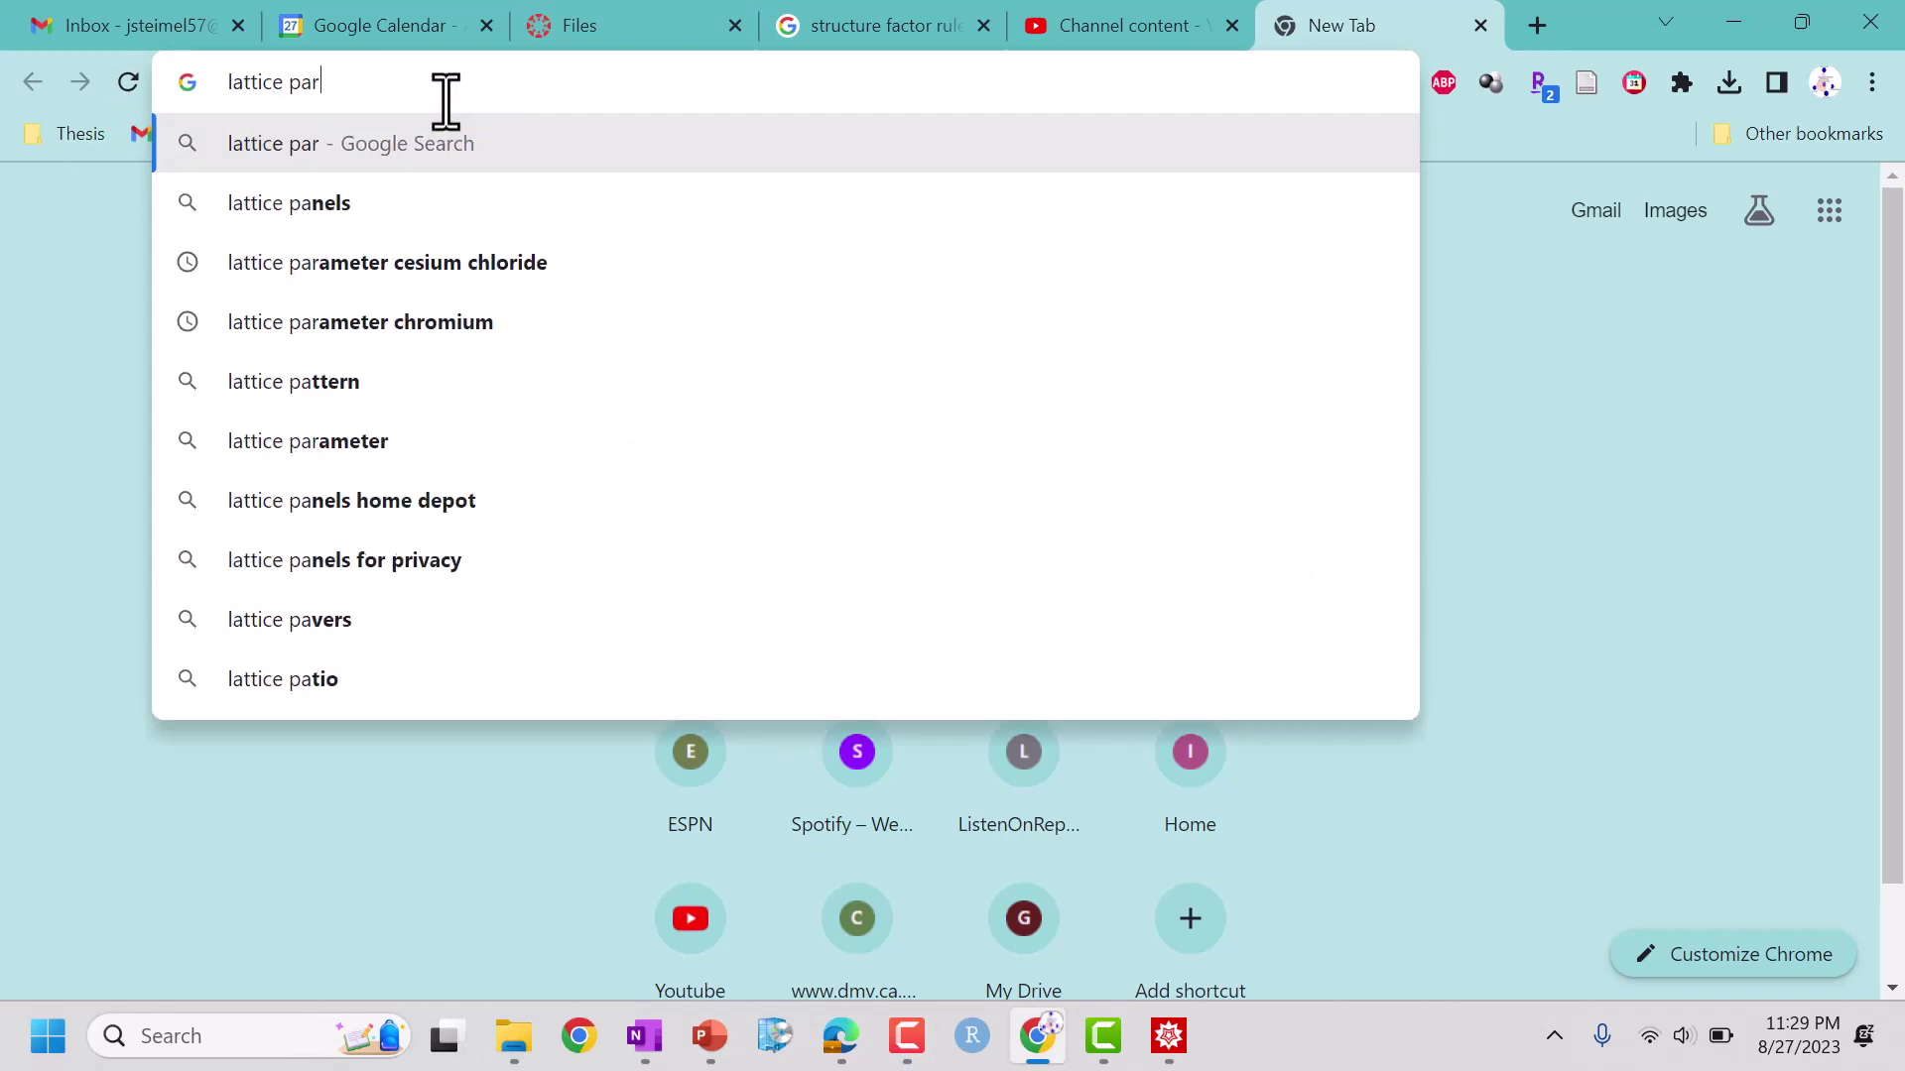
{"action": "type", "text": "ameter cr"}
{"action": "key", "text": "BackSpace"}
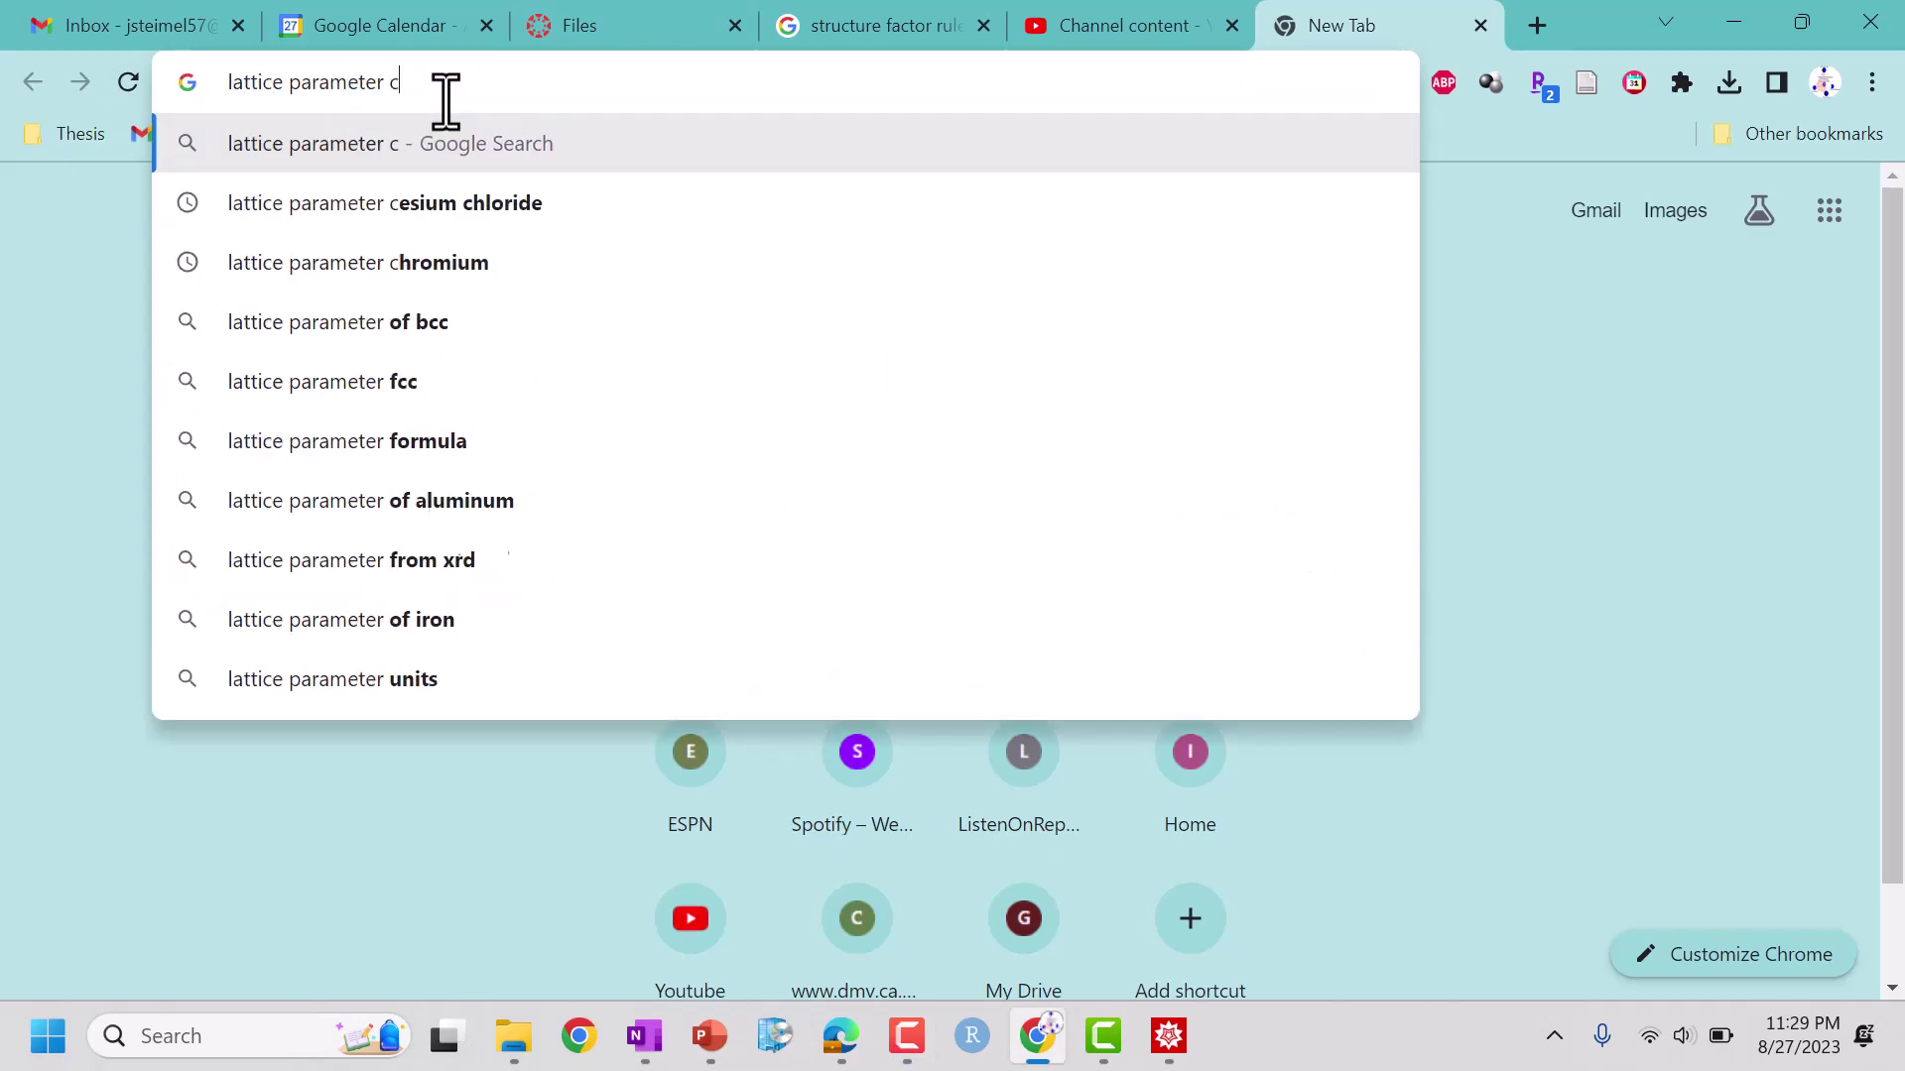
{"action": "type", "text": "hromiu"}
{"action": "key", "text": "Return"}
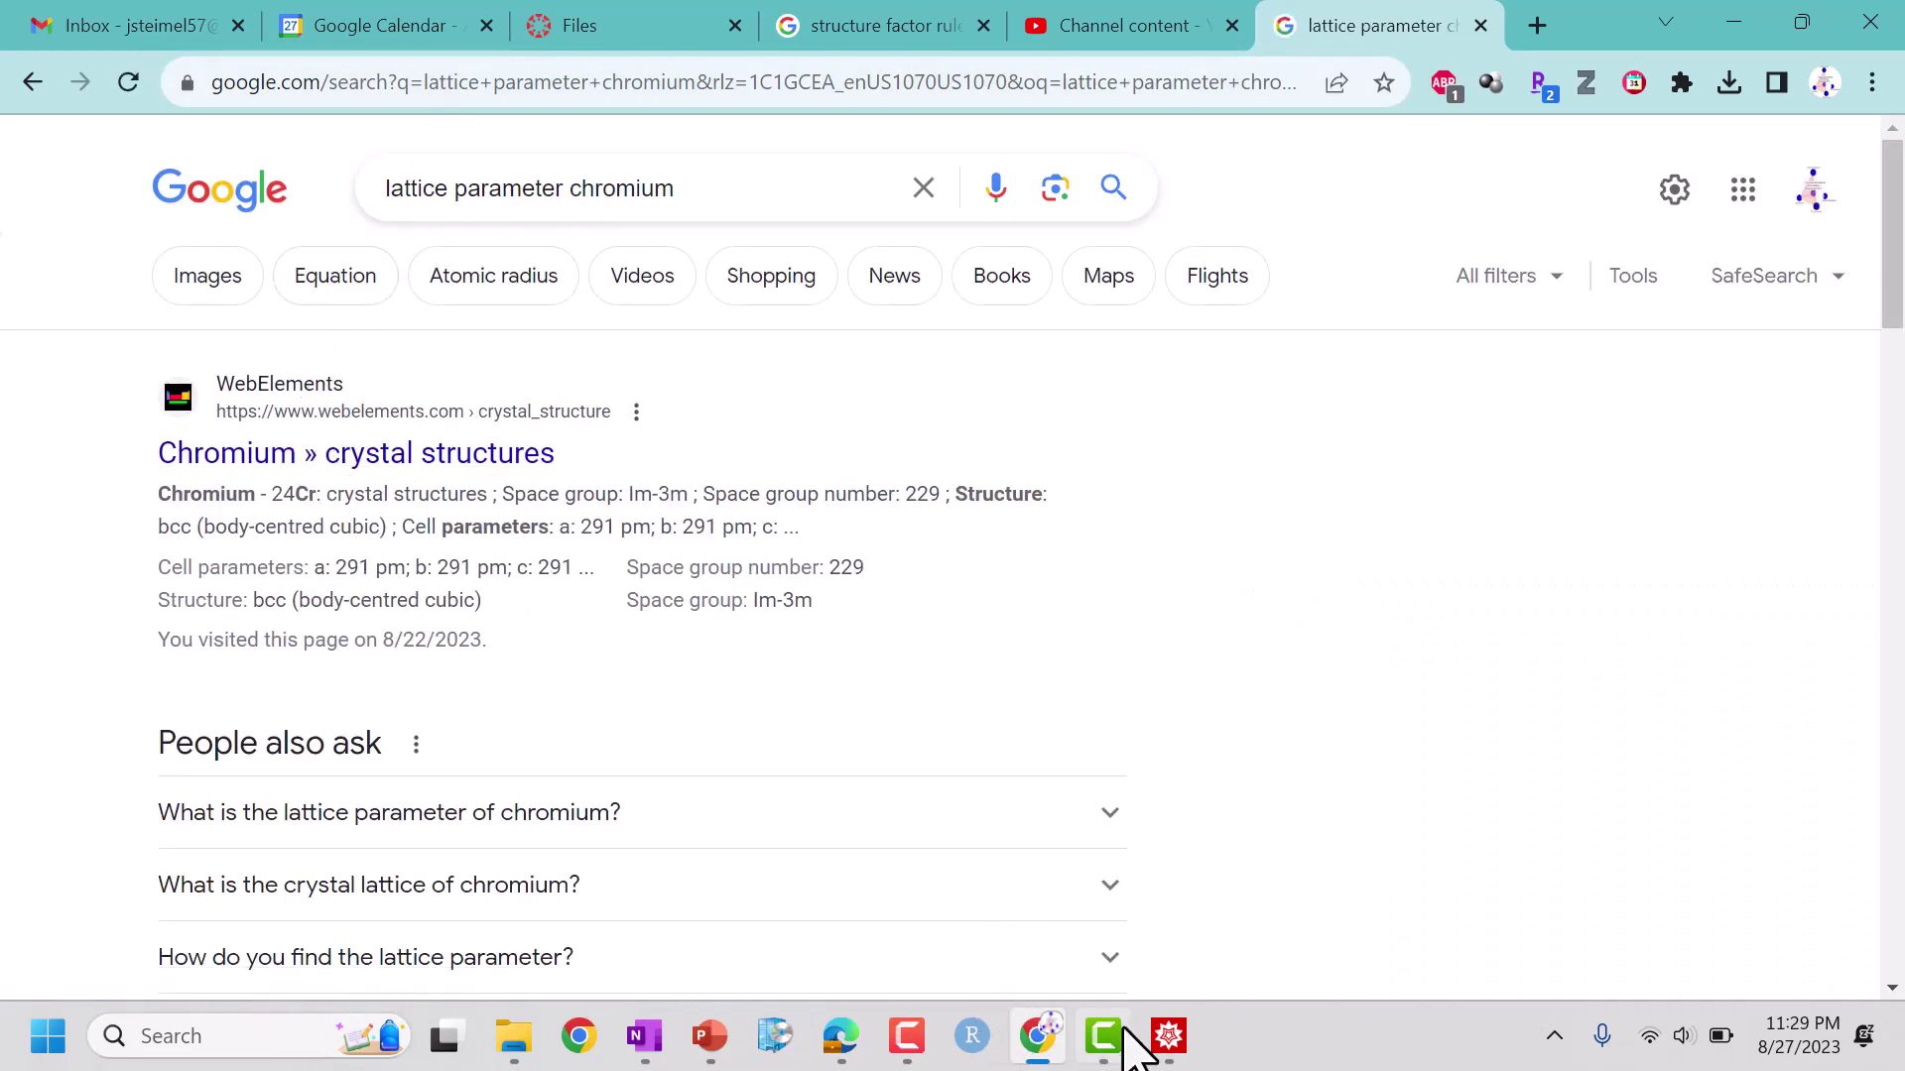
{"action": "left_click", "coordinate": [1171, 1036]}
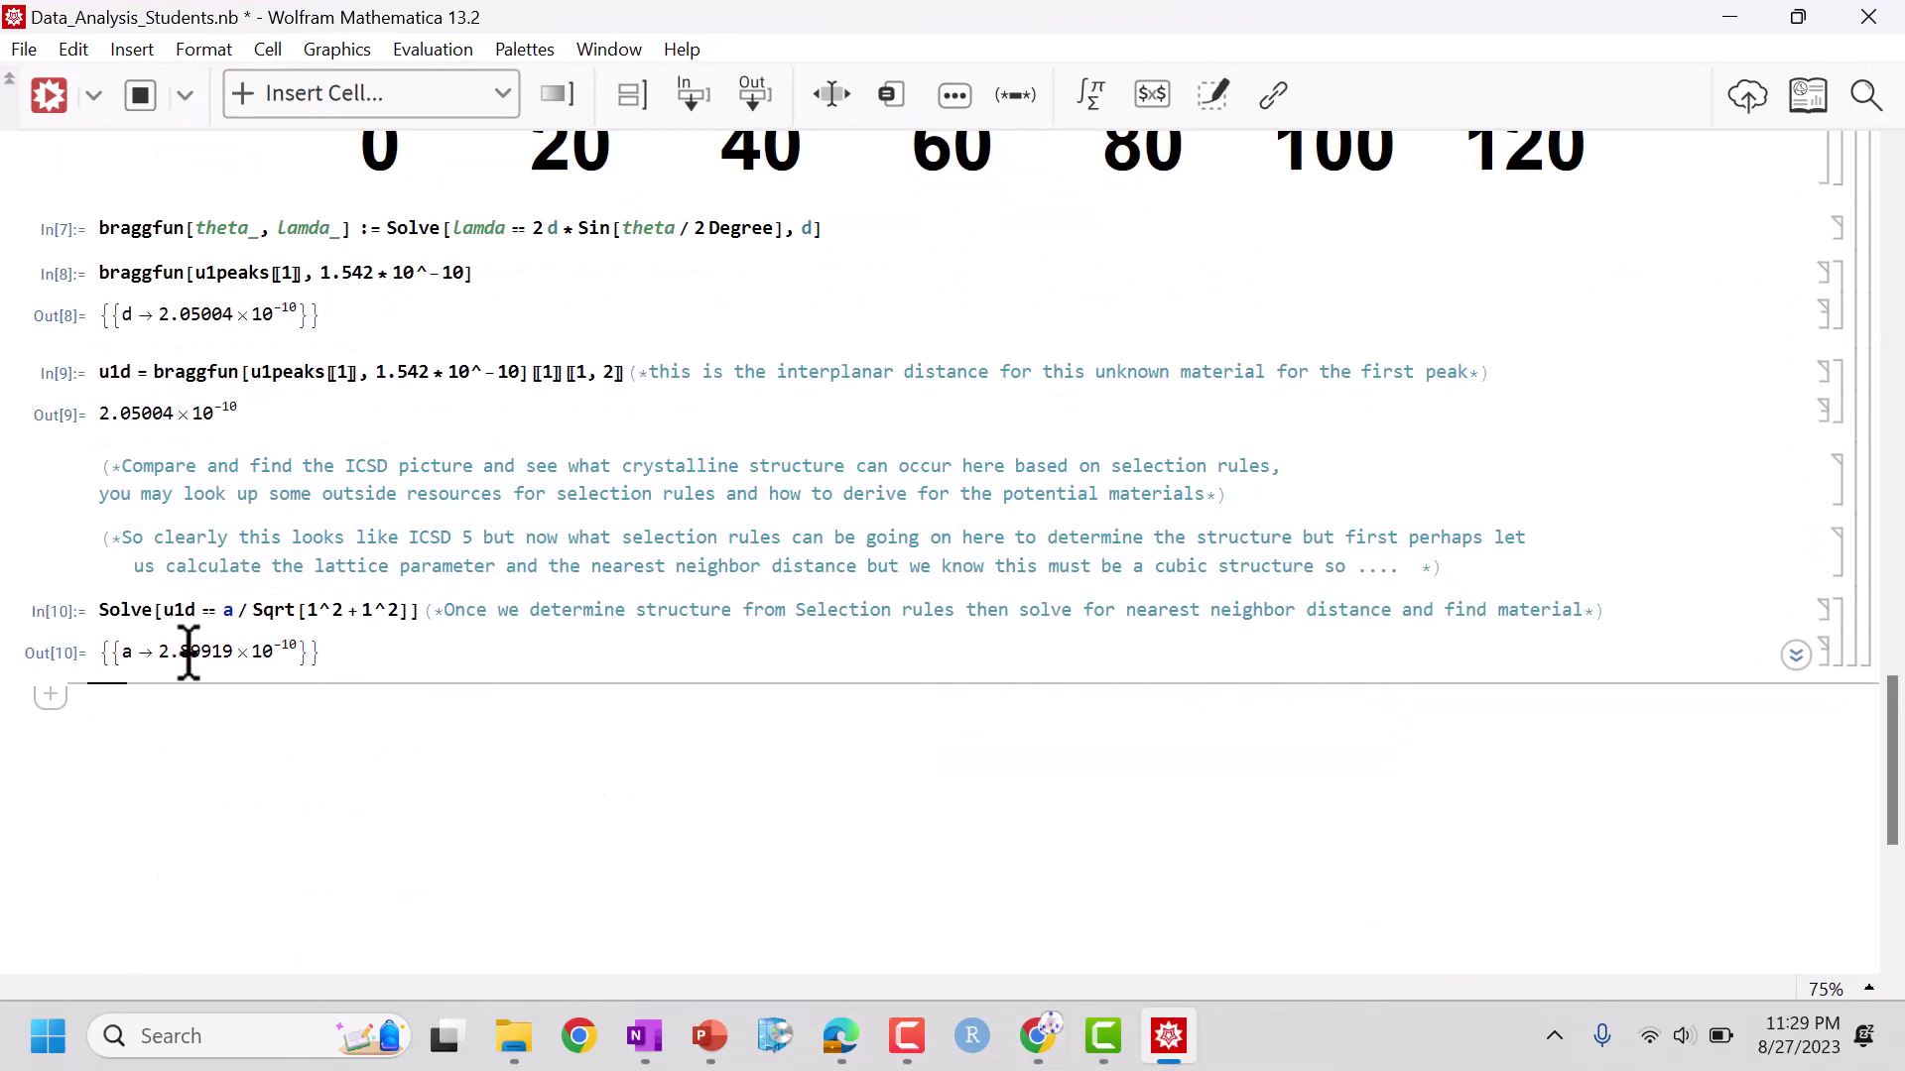
- Select the 2.89919×10^-10 lattice parameter and compare it with PowerPoint slide 12
{"action": "double_click", "coordinate": [189, 652]}
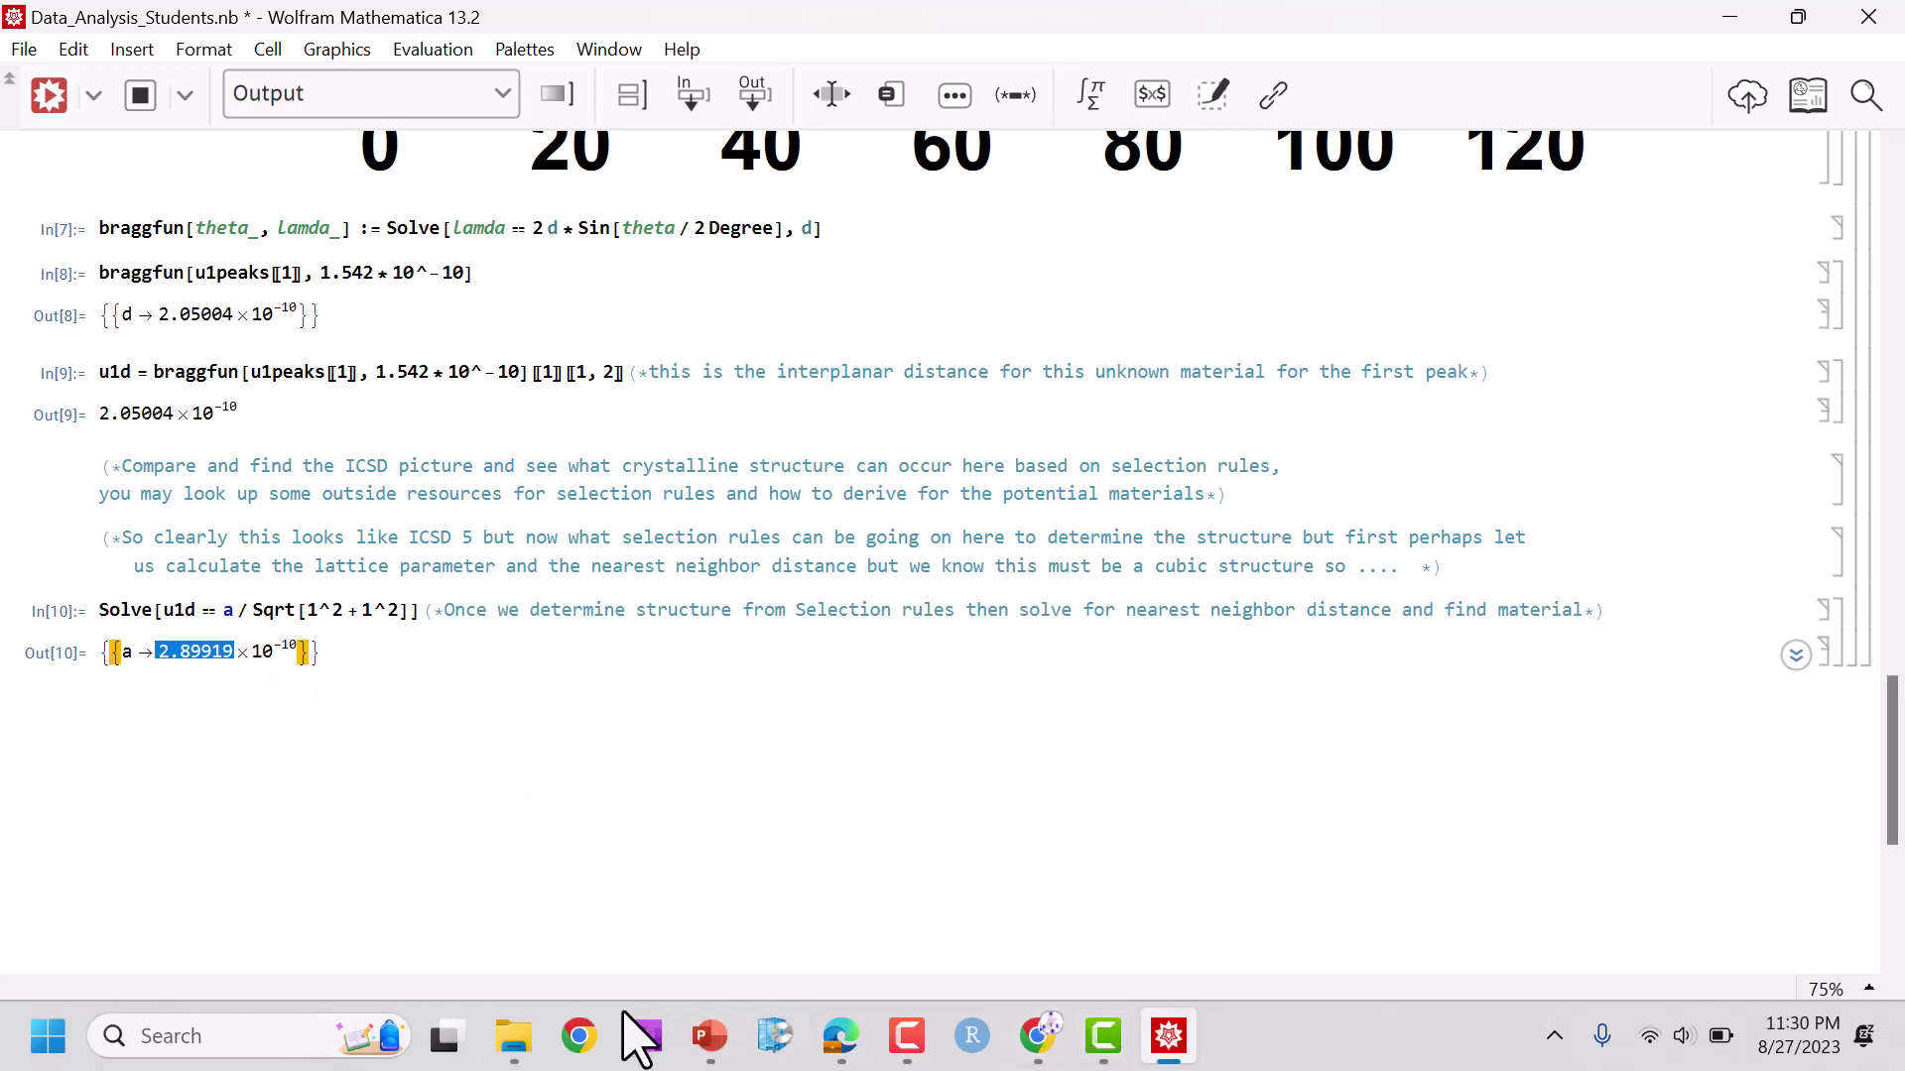
{"action": "left_click", "coordinate": [708, 1040]}
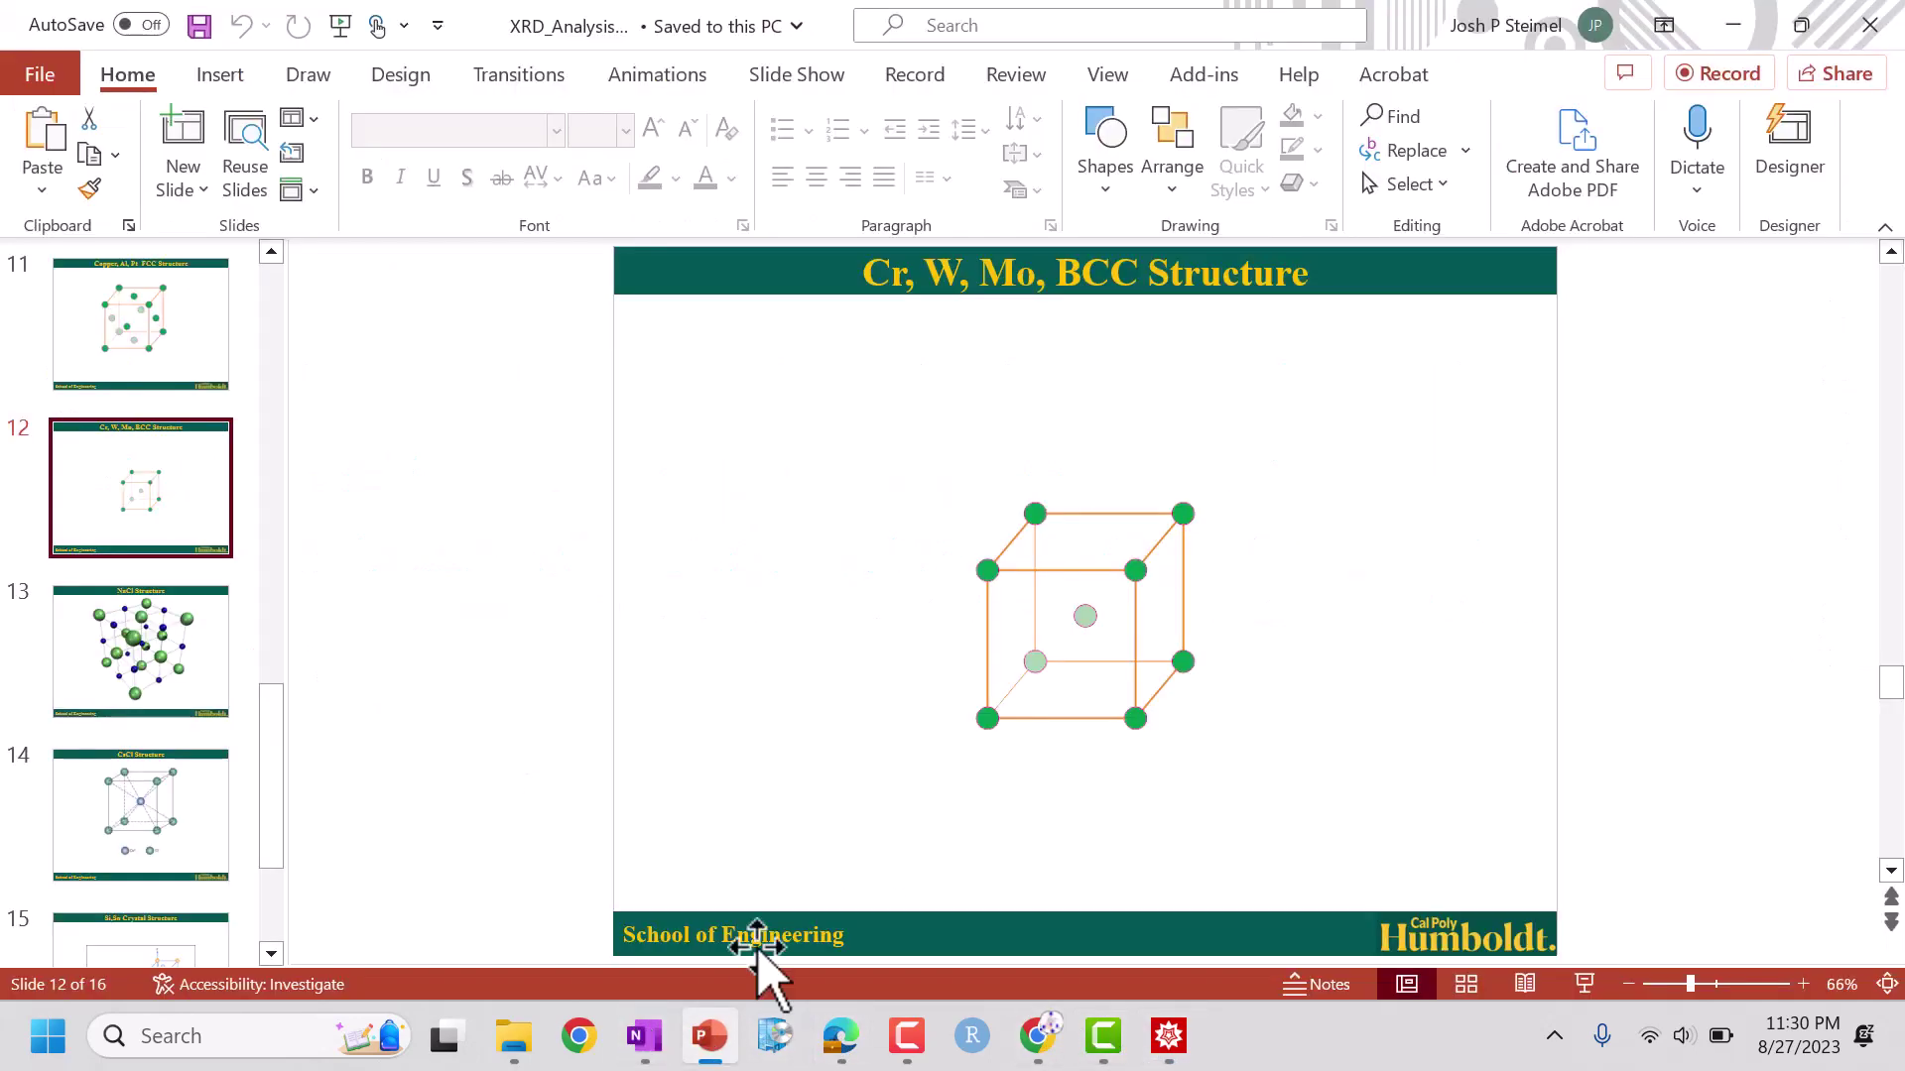
{"action": "mouse_move", "coordinate": [1156, 1040]}
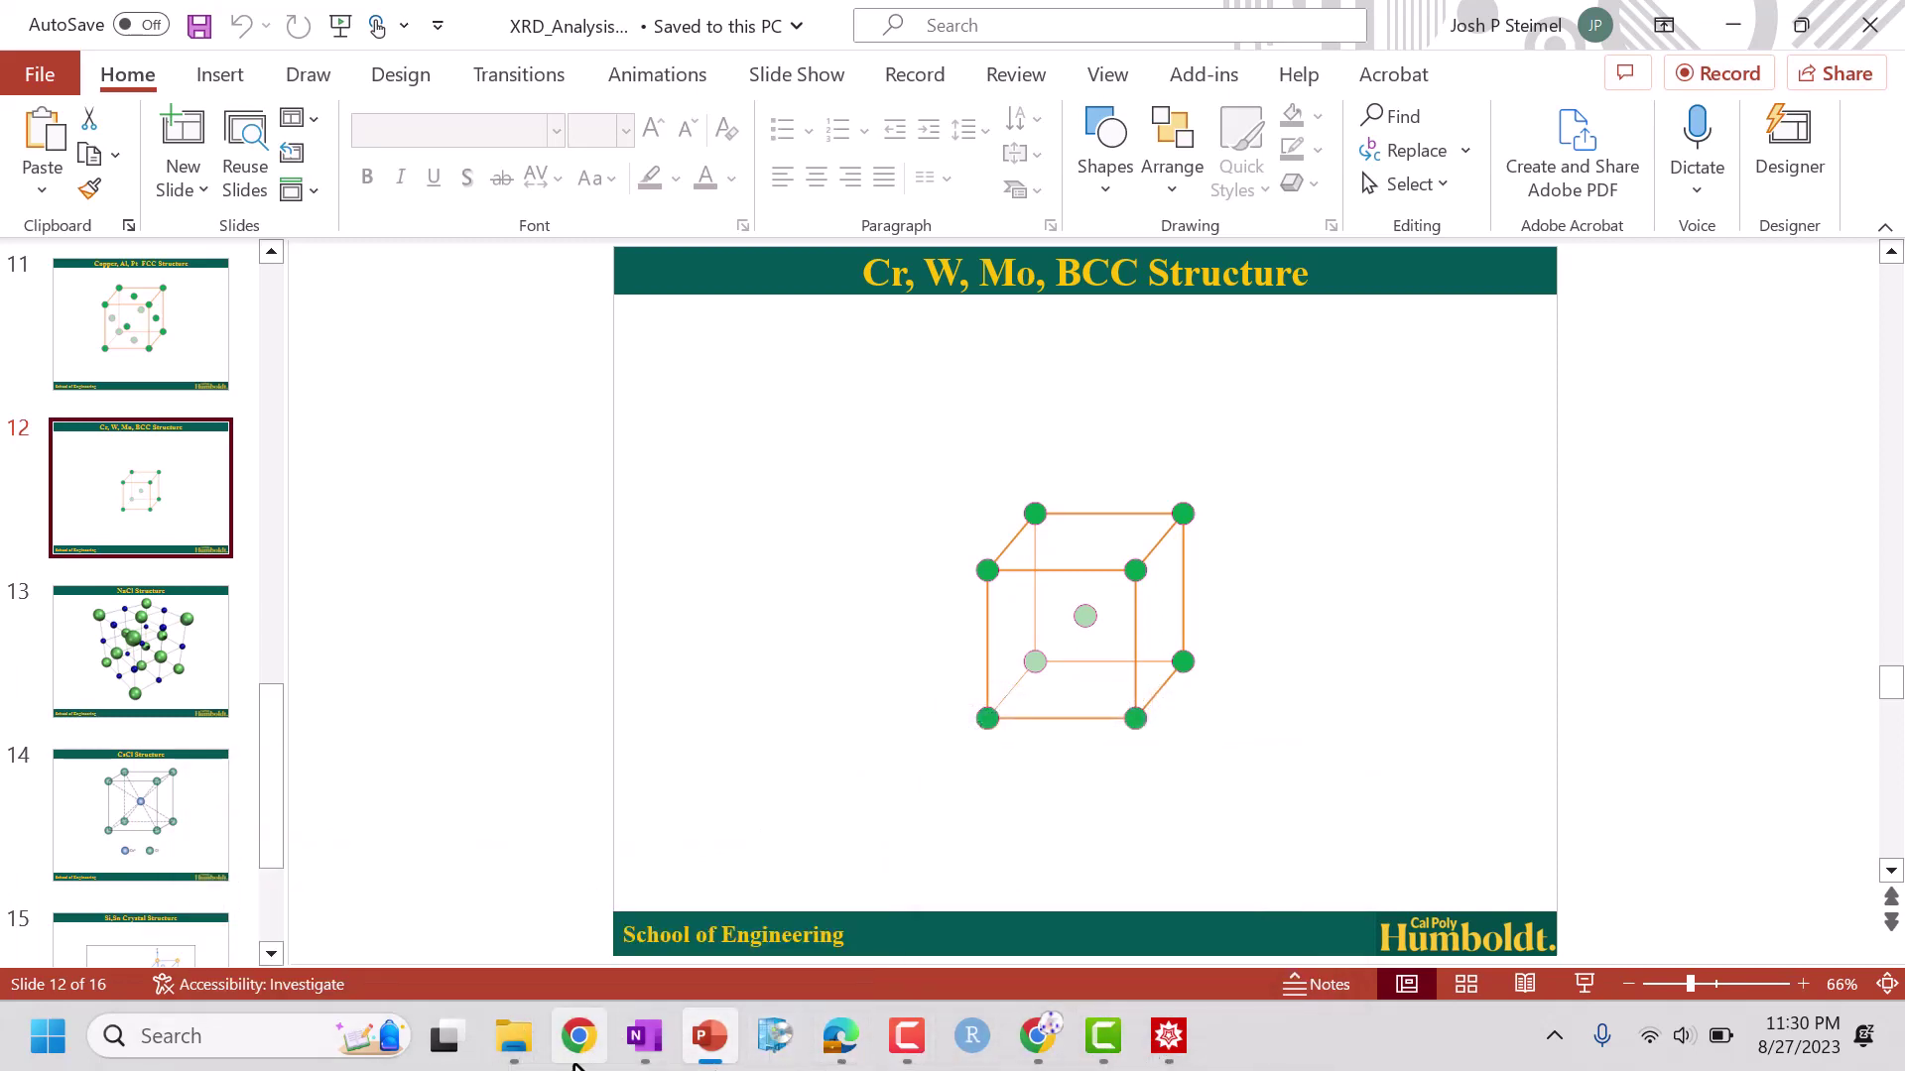
- Change the Google query to tungsten's lattice parameter, finding 3.165 Å
{"action": "left_click", "coordinate": [1038, 1036]}
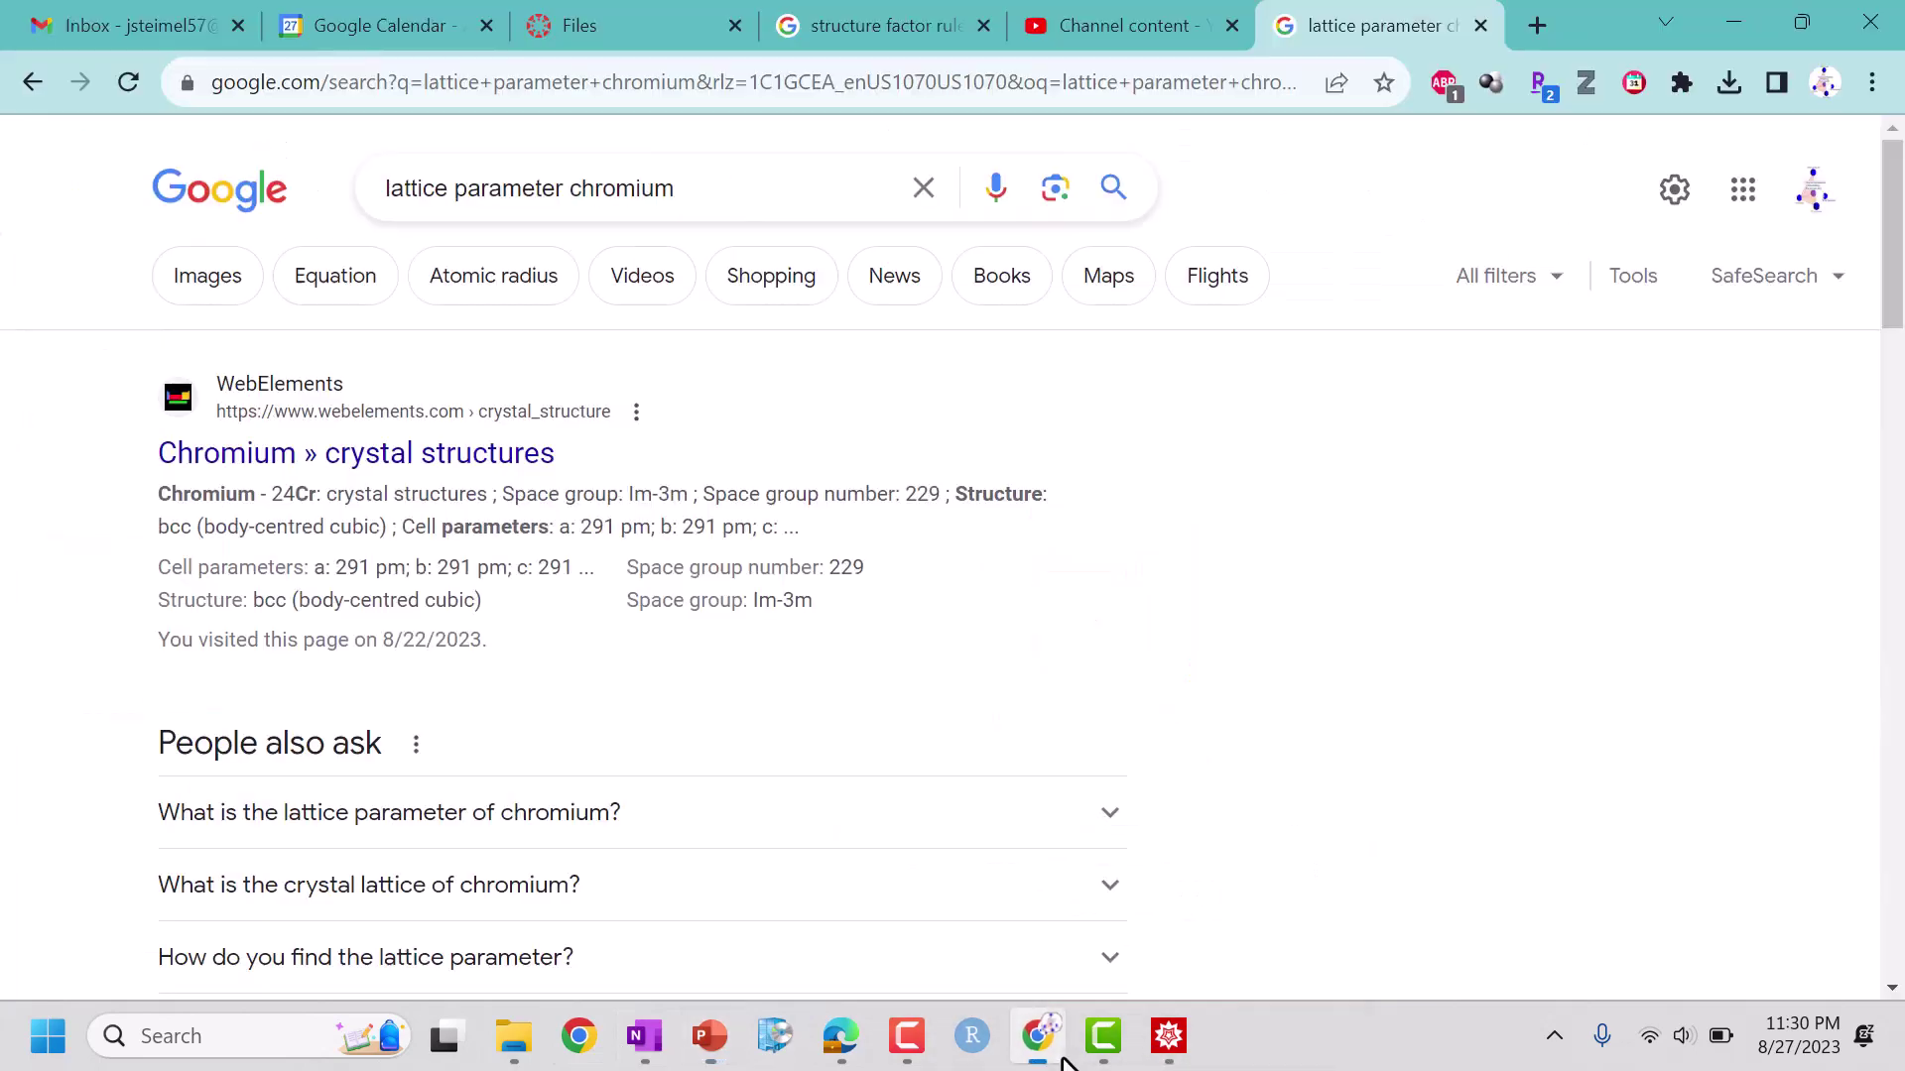
{"action": "double_click", "coordinate": [624, 187]}
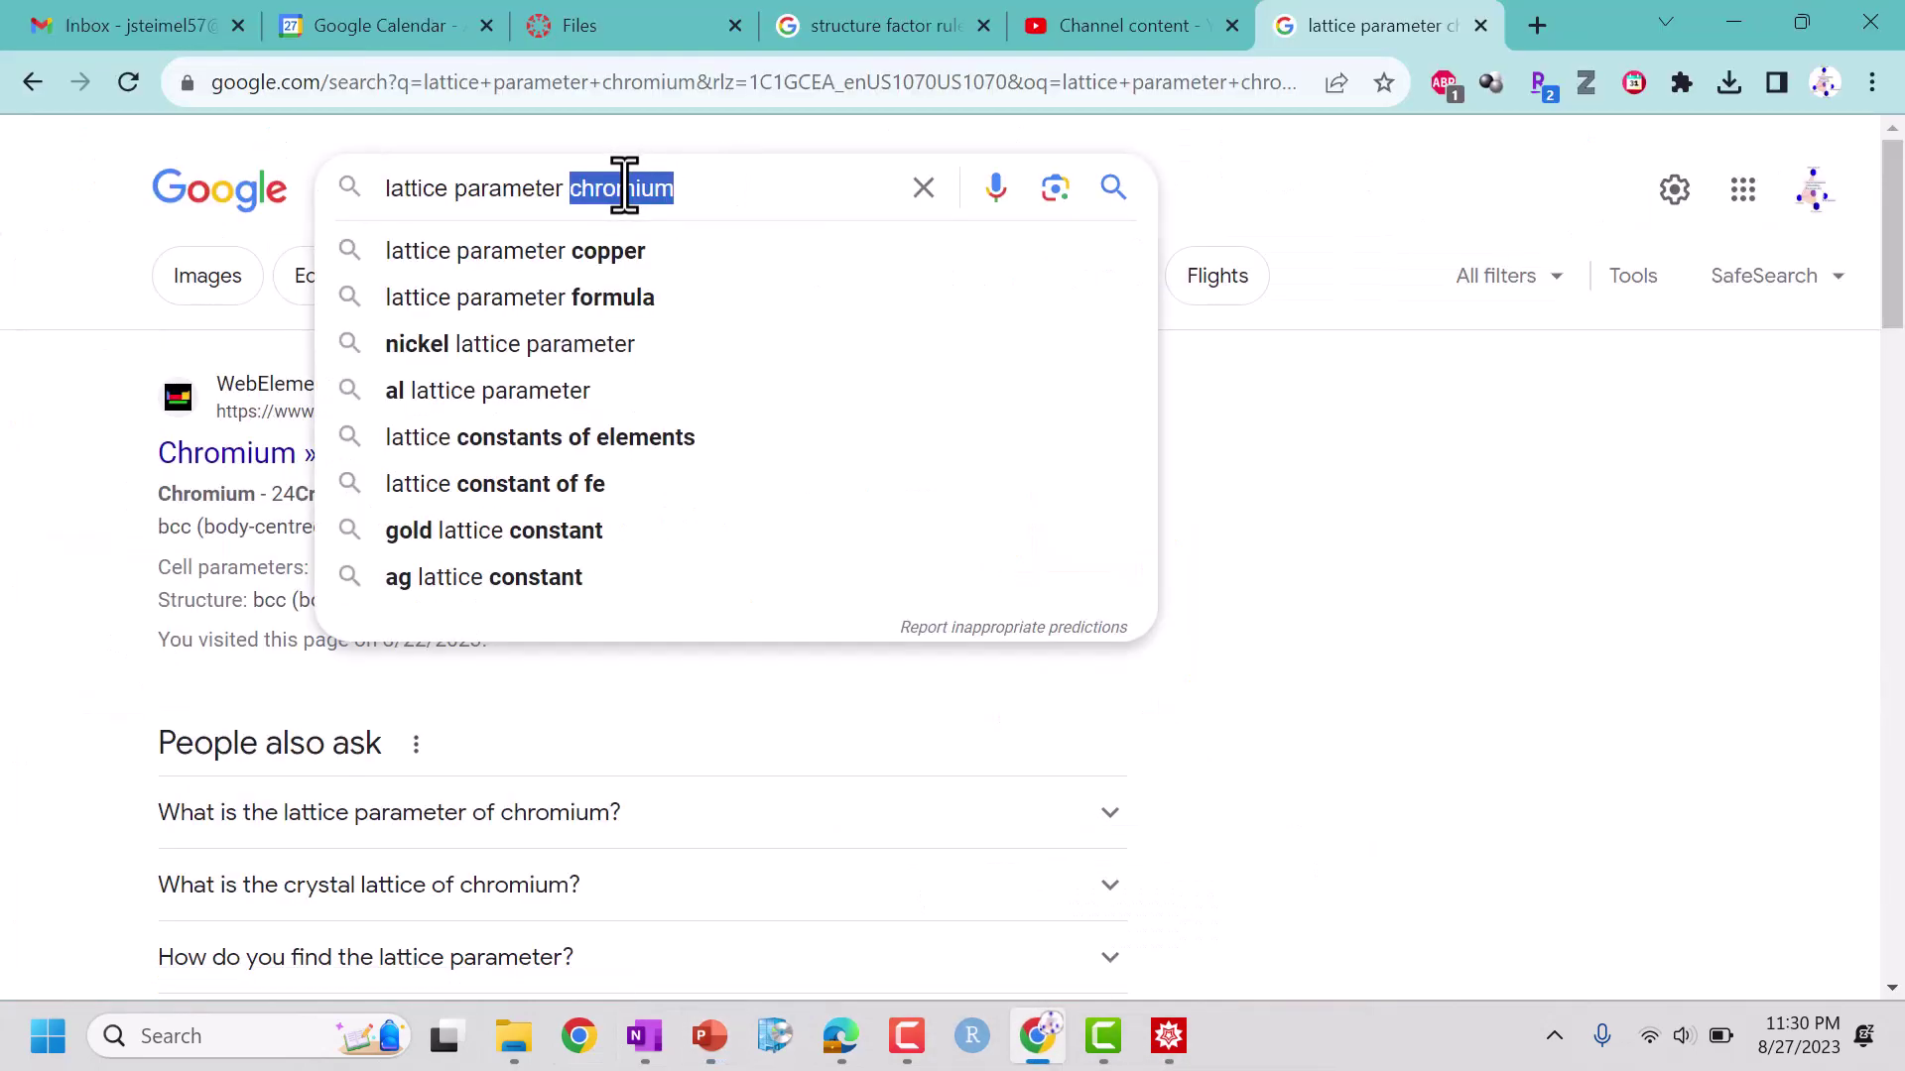
{"action": "type", "text": "tungsten"}
{"action": "key", "text": "Return"}
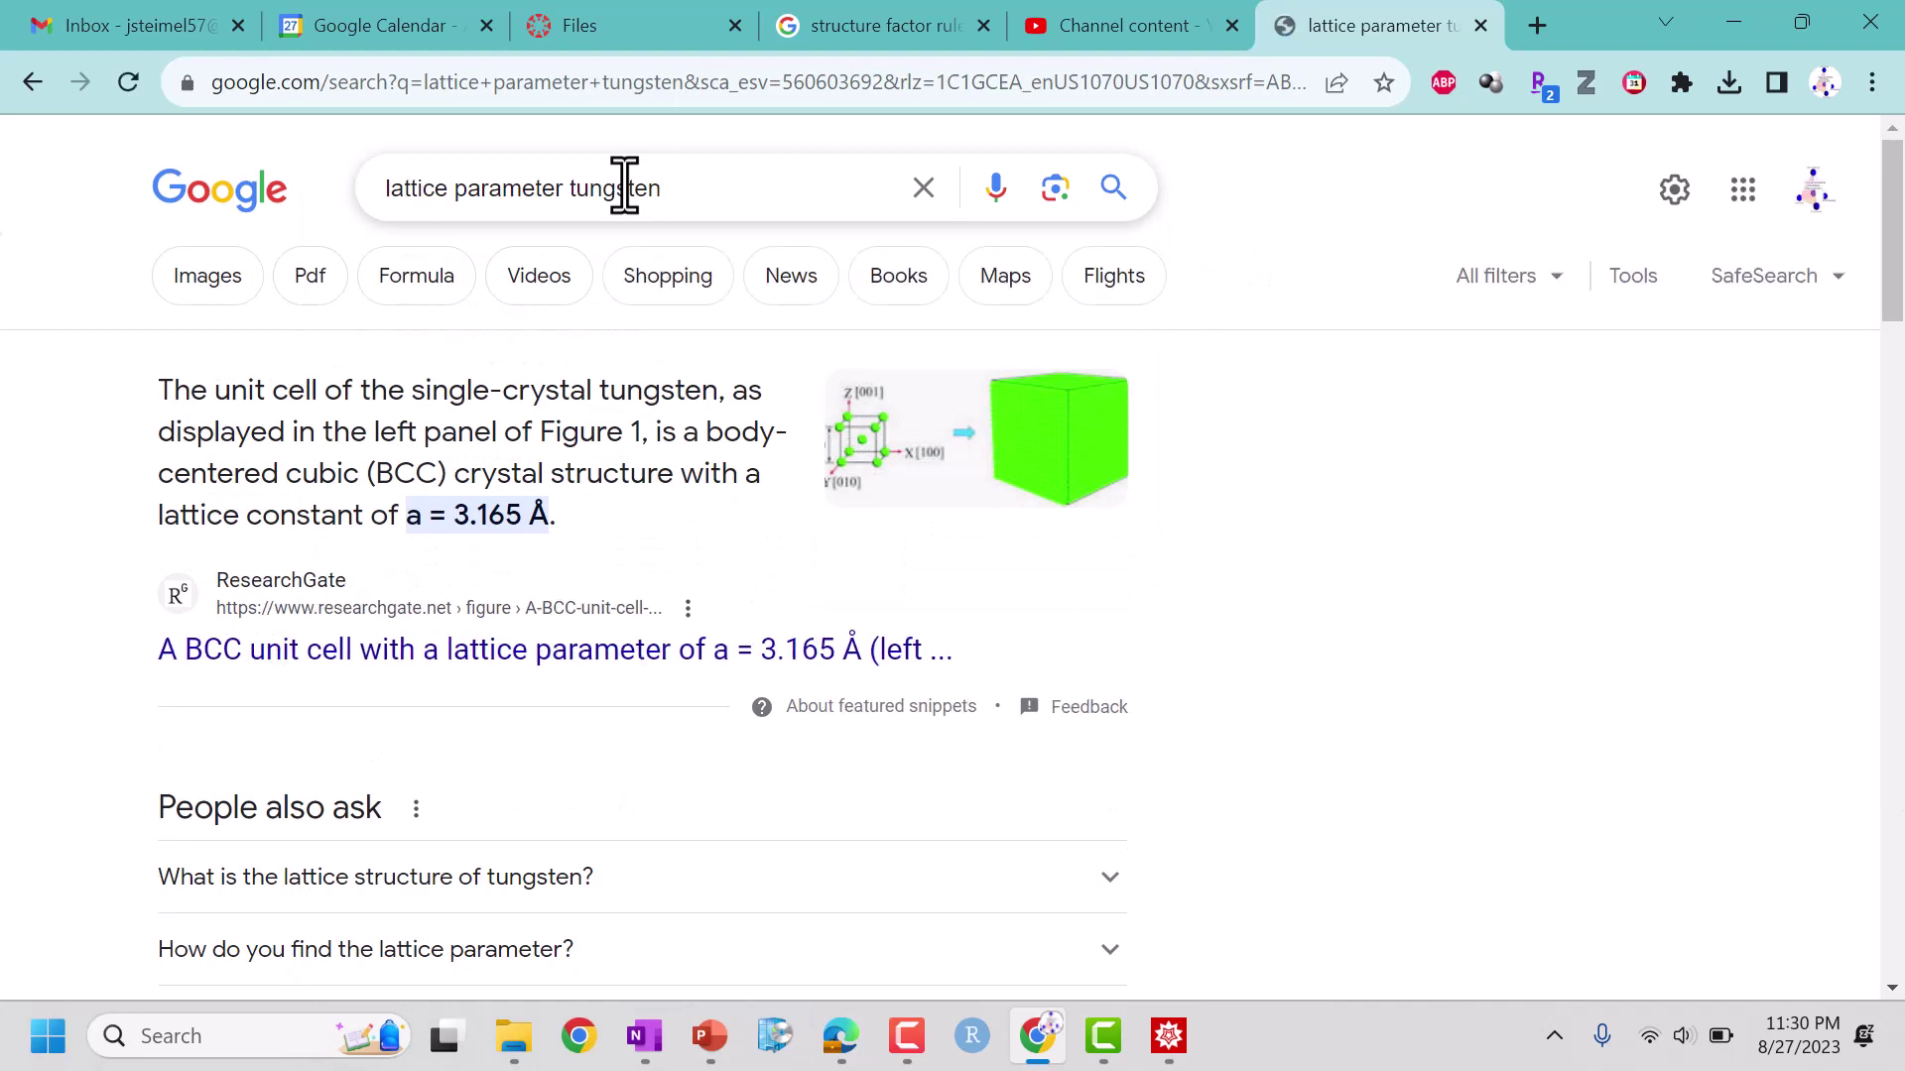
- Search molybdenum's lattice parameter (0.315 nm), then return to the Mathematica notebook
{"action": "double_click", "coordinate": [629, 189]}
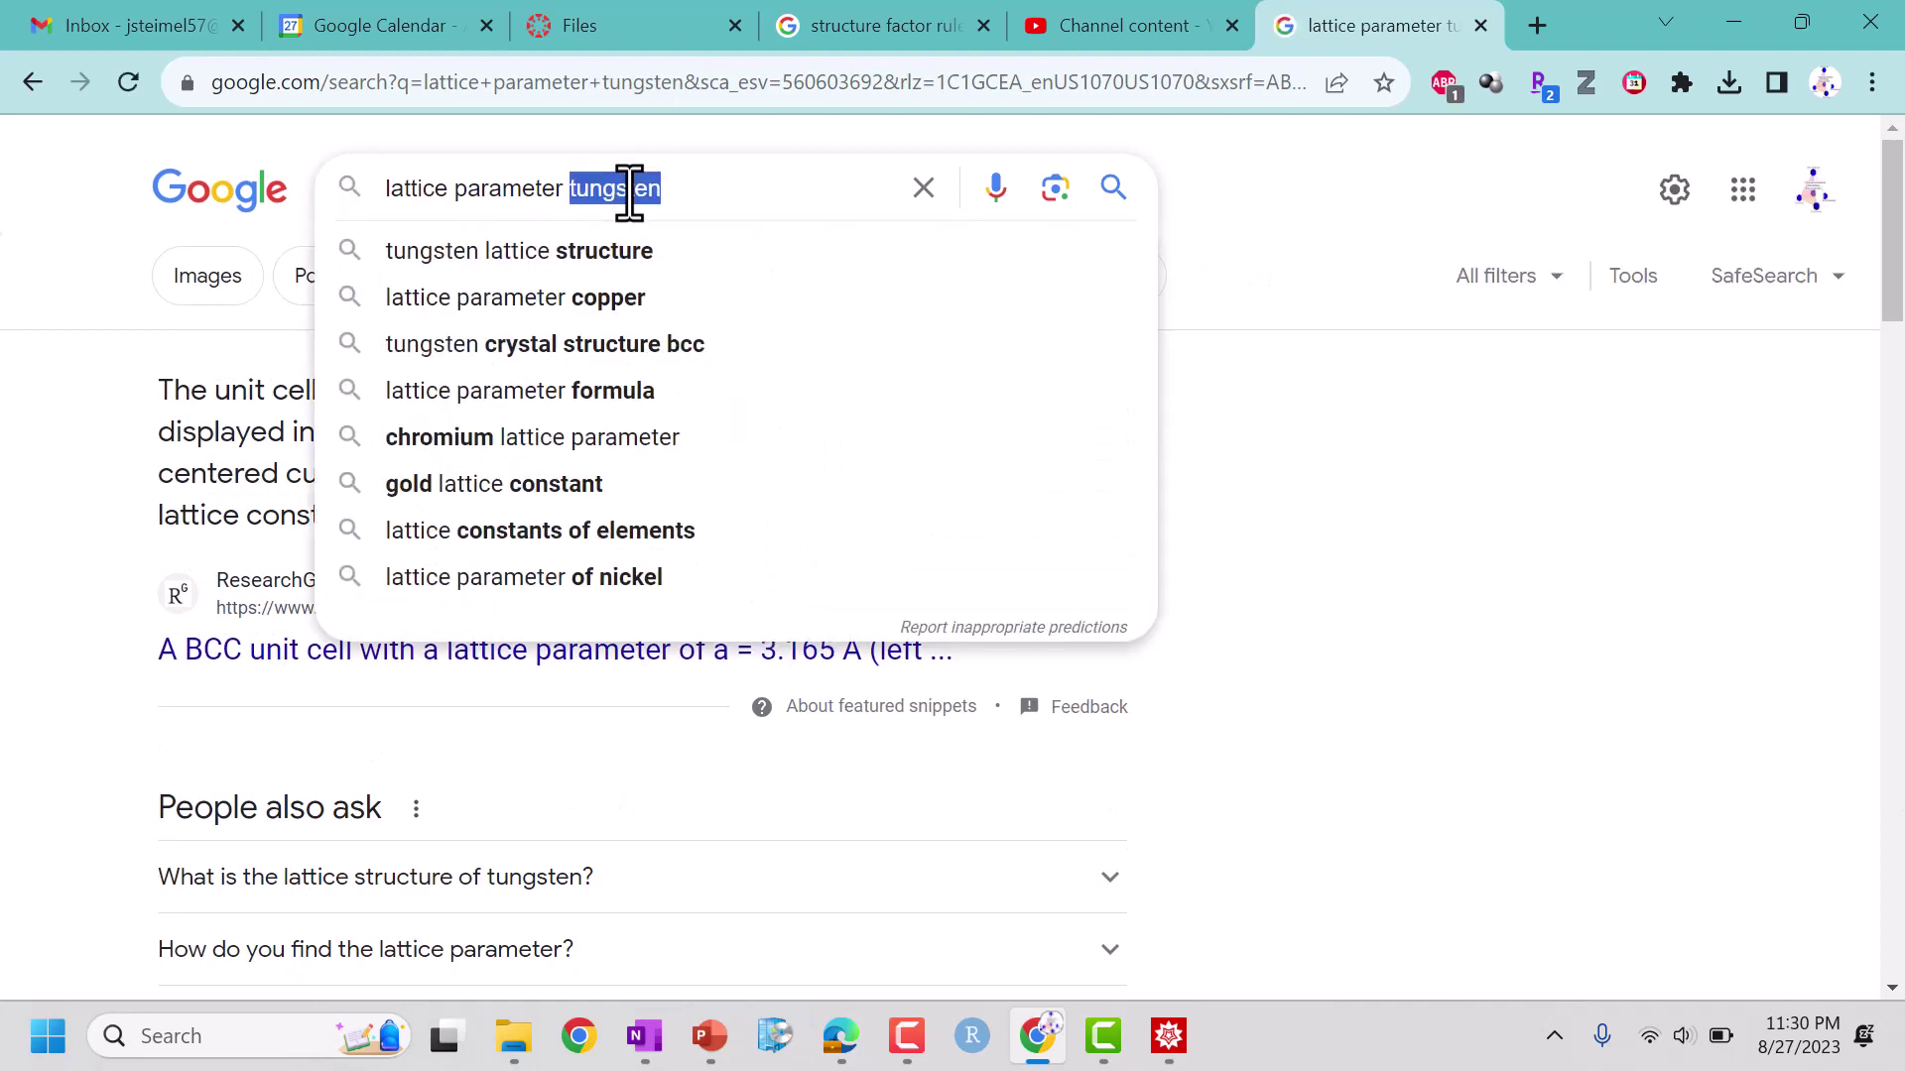
{"action": "type", "text": "mo"}
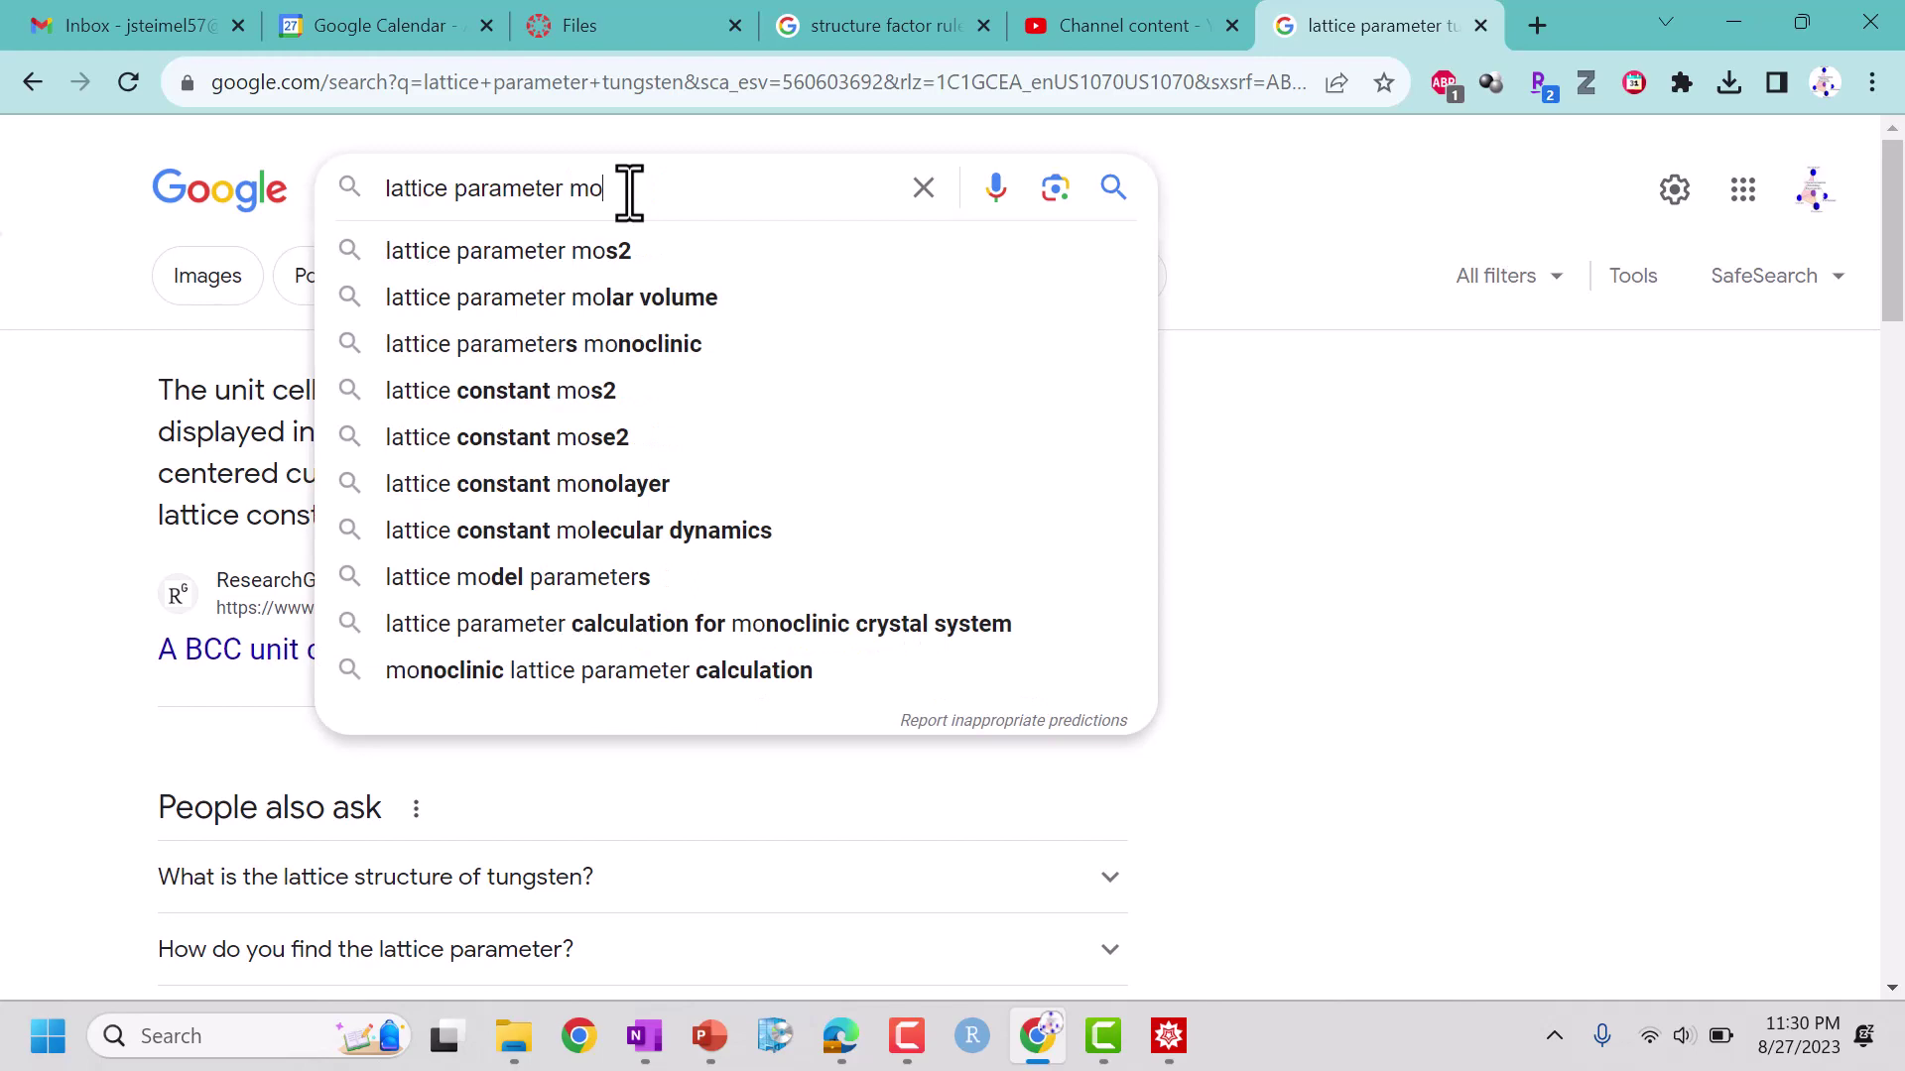
{"action": "type", "text": "lub"}
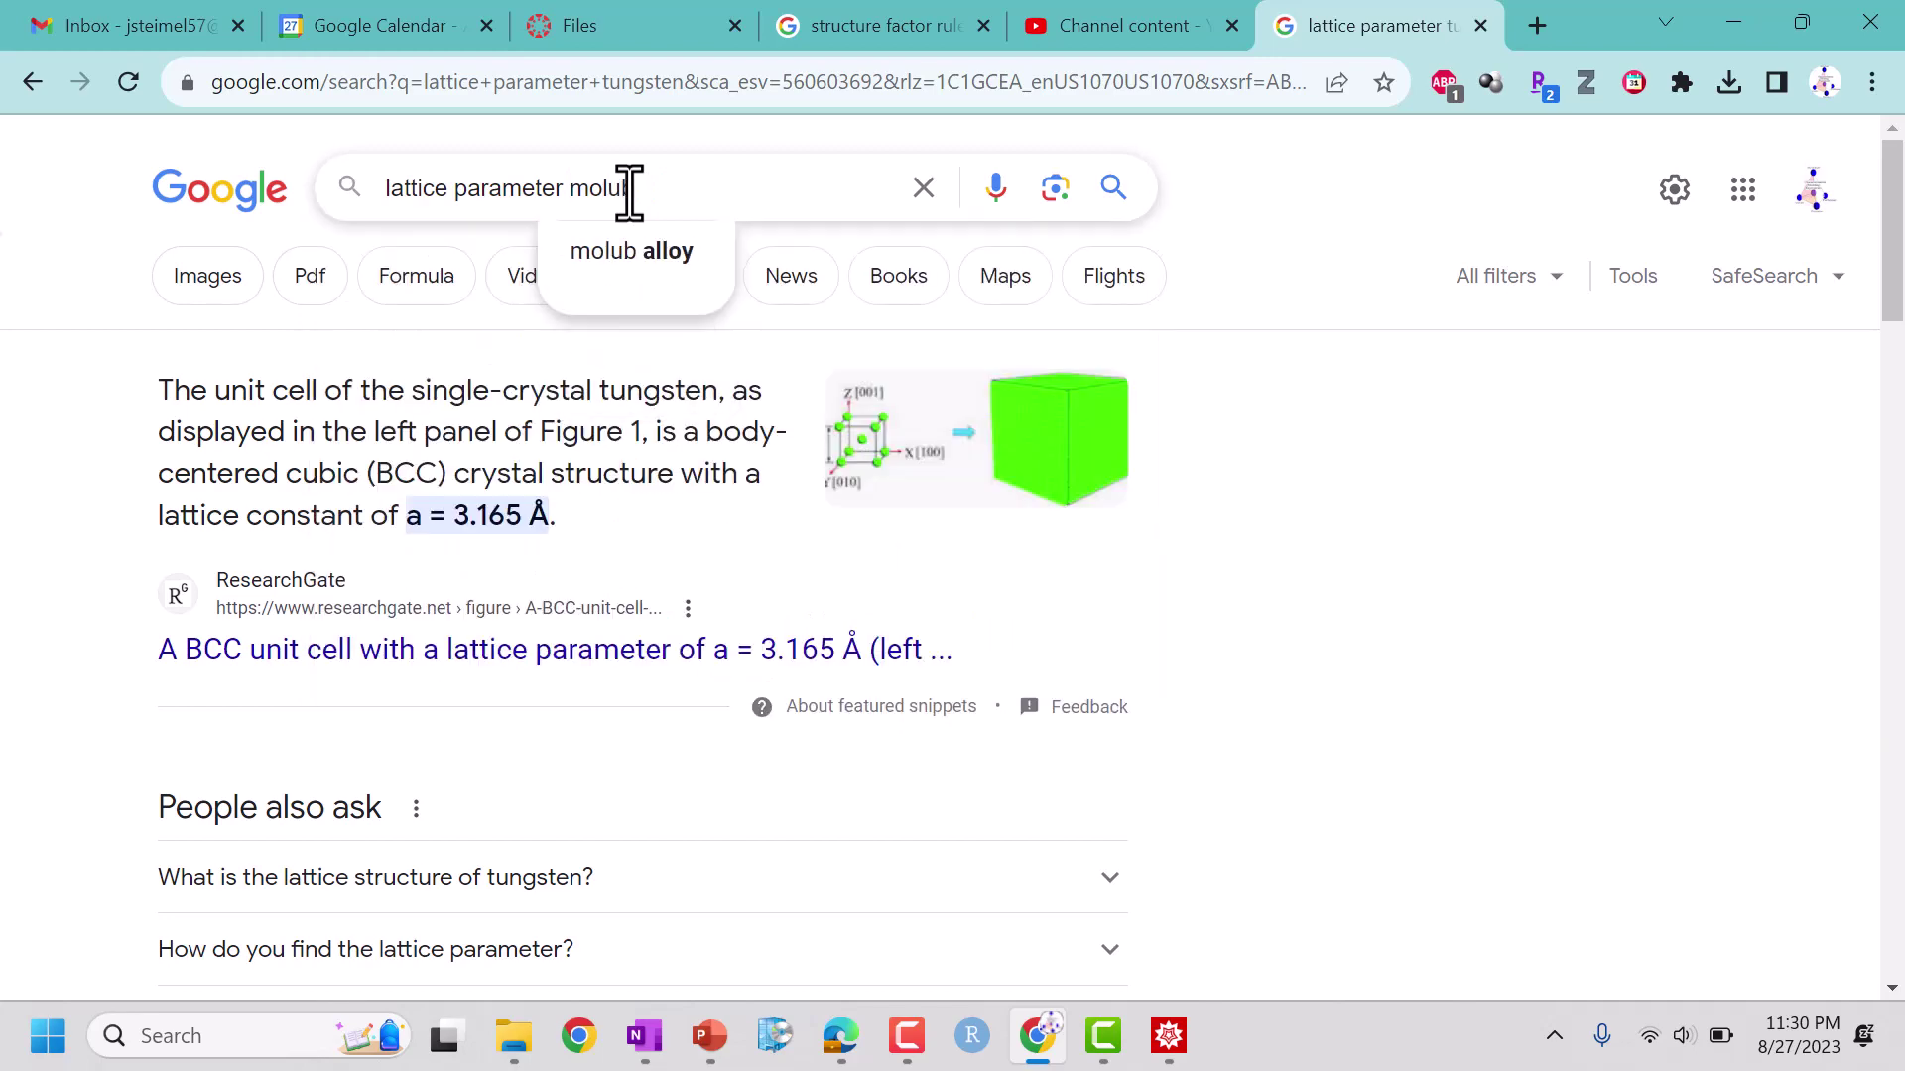
{"action": "type", "text": "inum"}
{"action": "key", "text": "Return"}
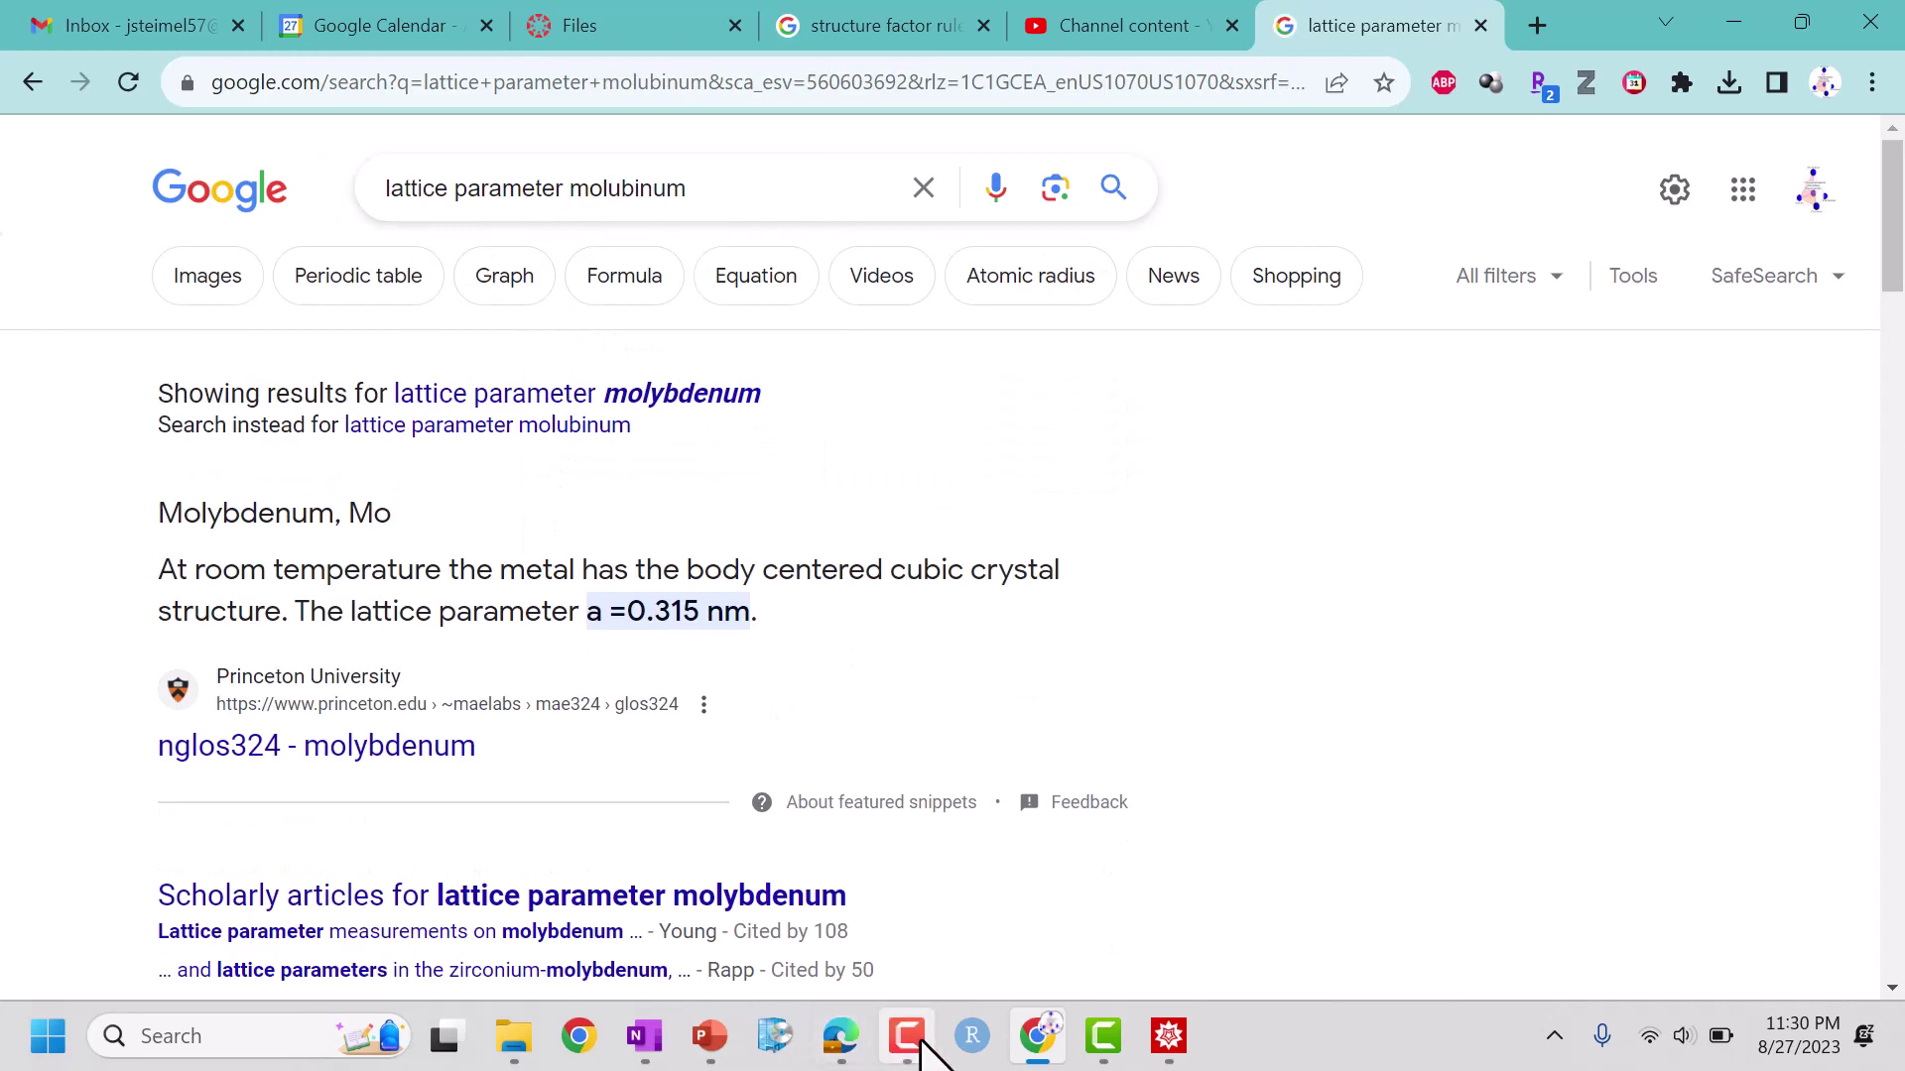
{"action": "mouse_move", "coordinate": [926, 1050]}
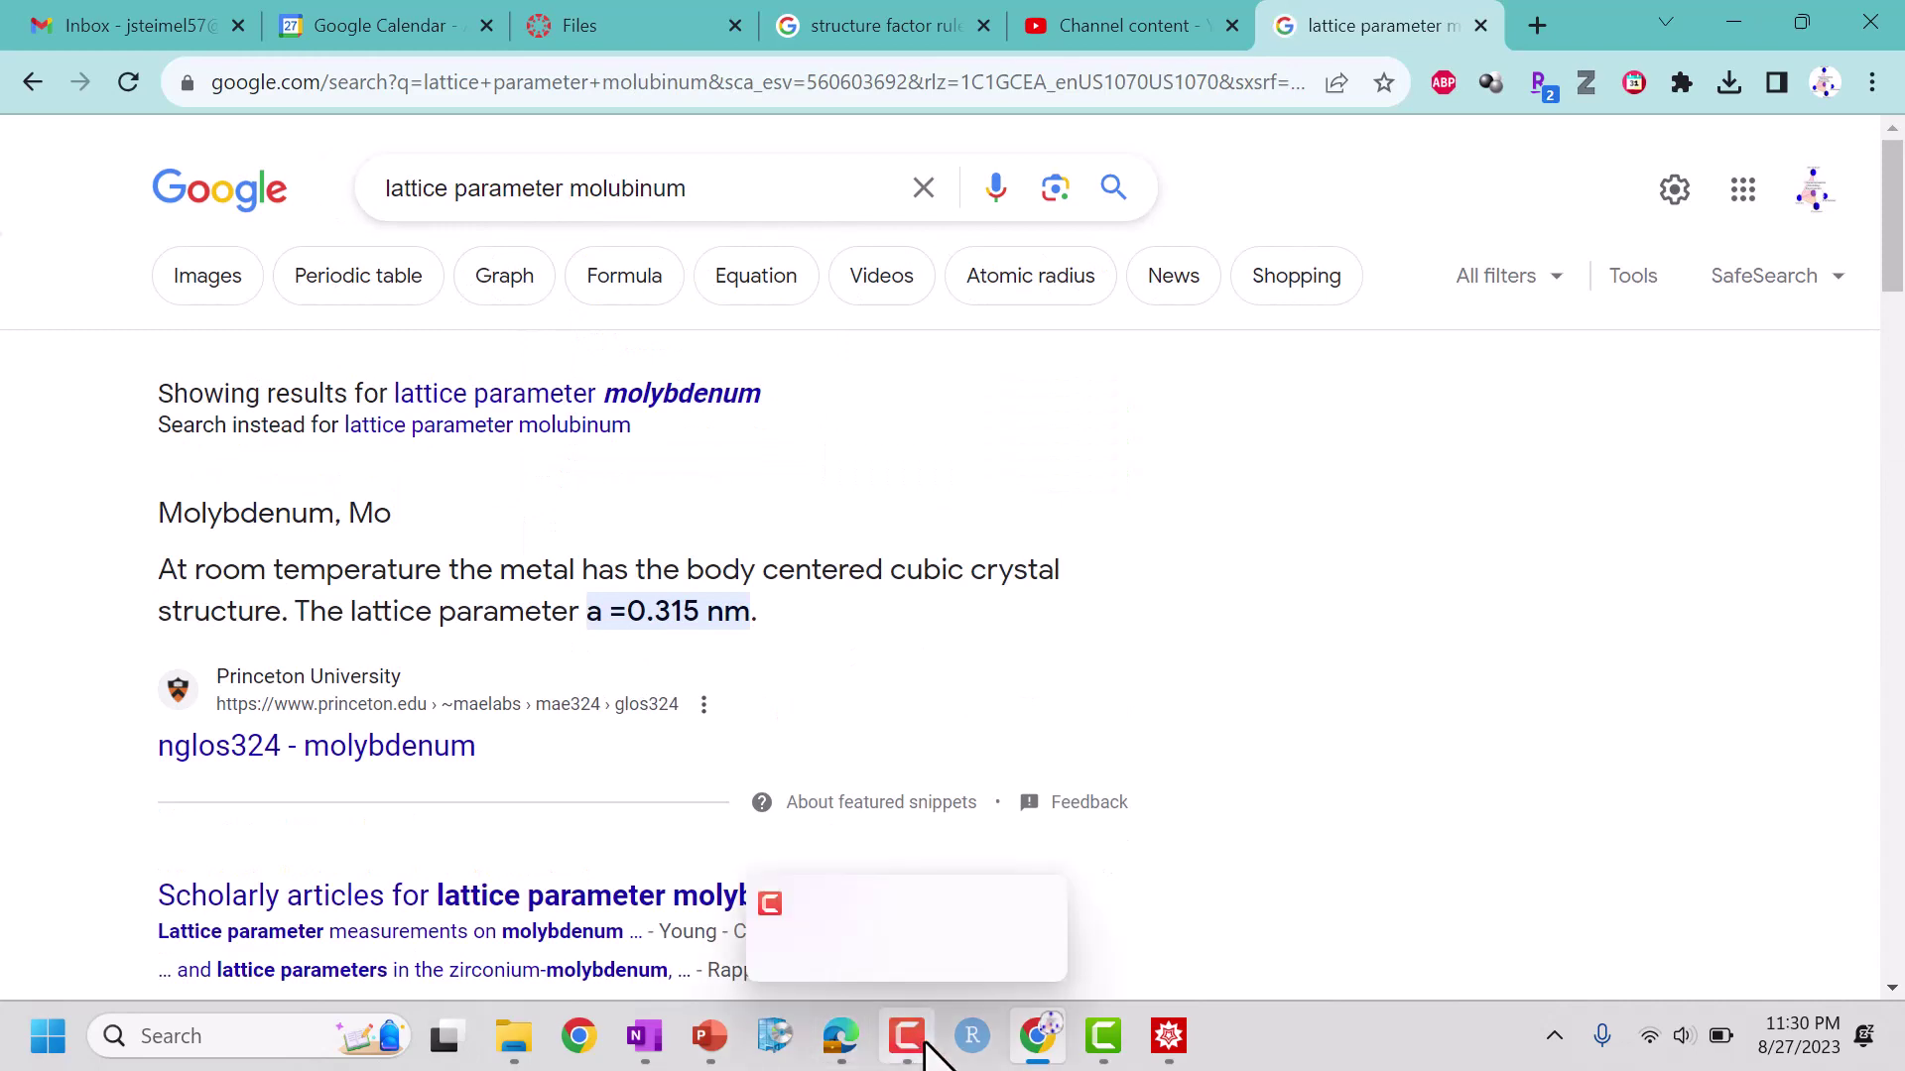
{"action": "left_click", "coordinate": [1168, 1036]}
- Copy the Out[10] lattice parameter and define bcca = 4*R/Sqrt[3] in a new cell
{"action": "left_click", "coordinate": [183, 634]}
{"action": "left_click", "coordinate": [187, 652]}
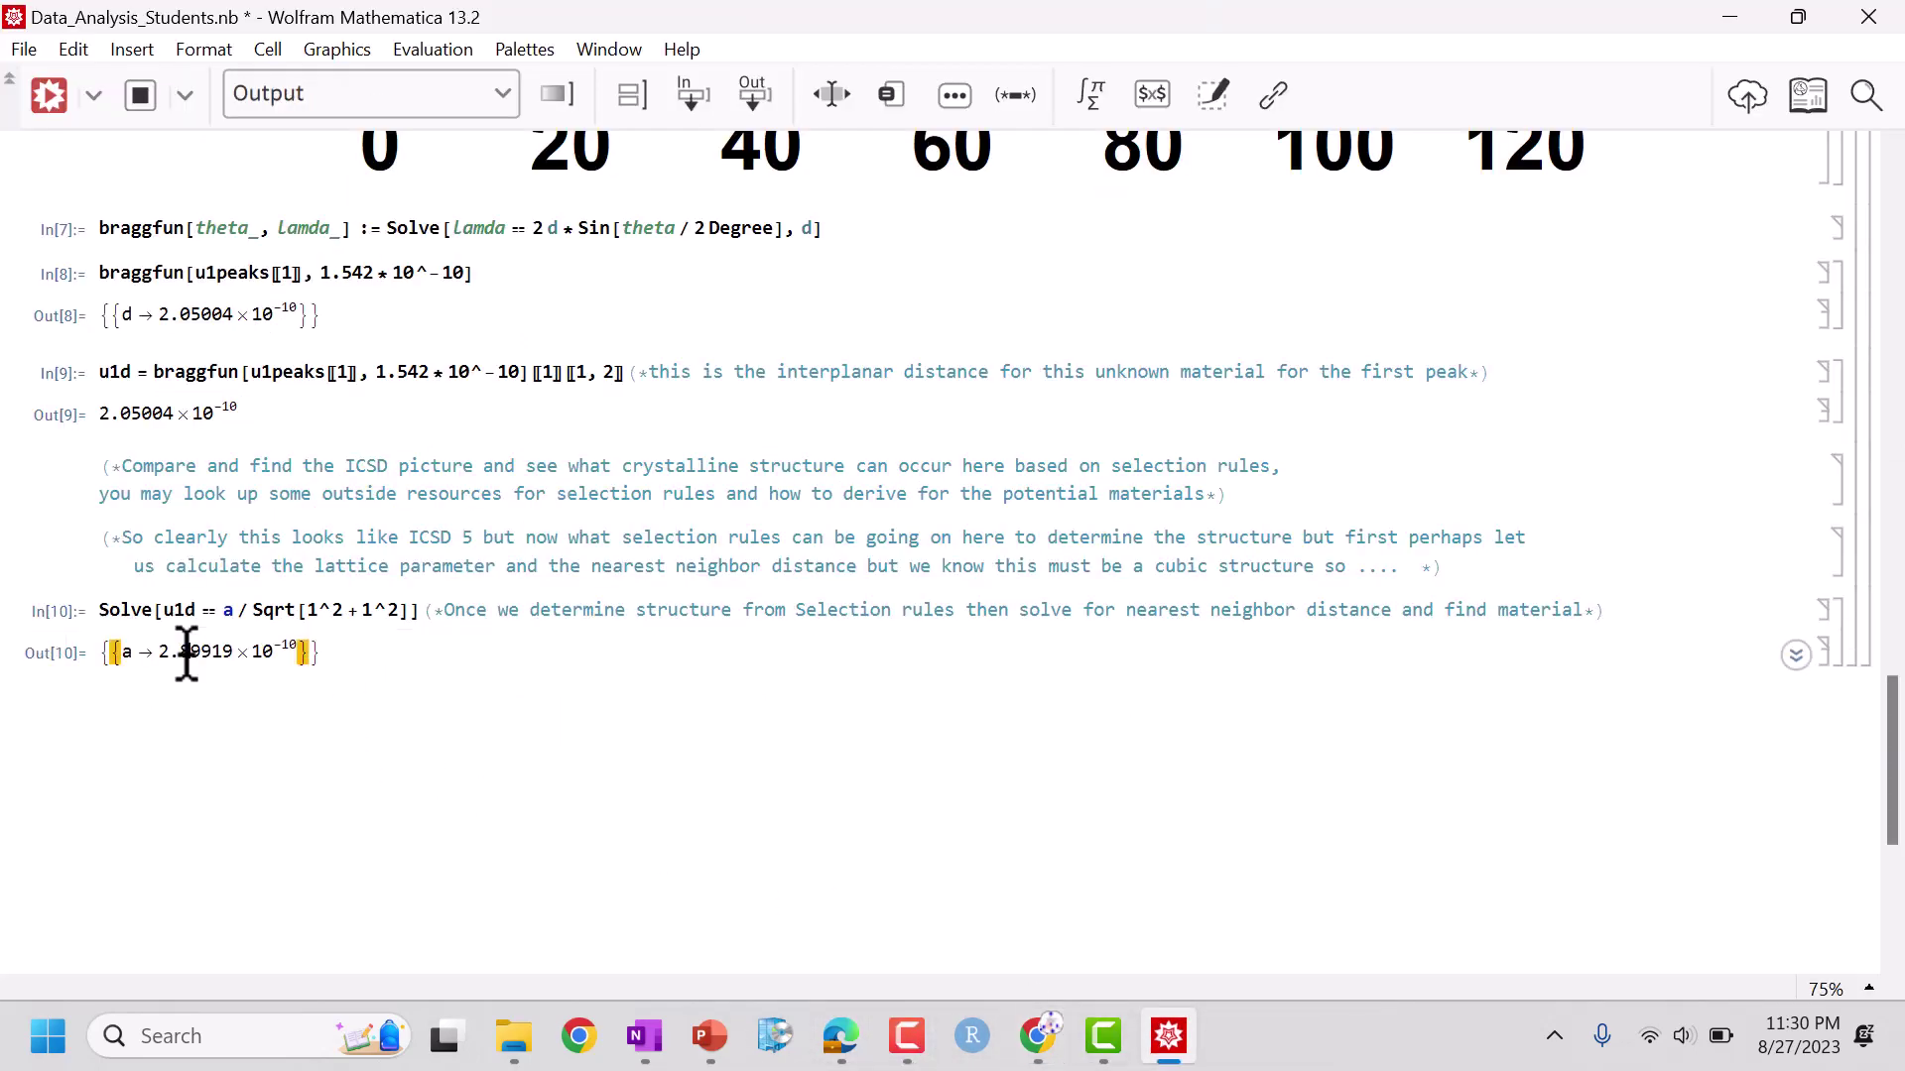
{"action": "triple_click", "coordinate": [187, 652]}
{"action": "left_click", "coordinate": [188, 707]}
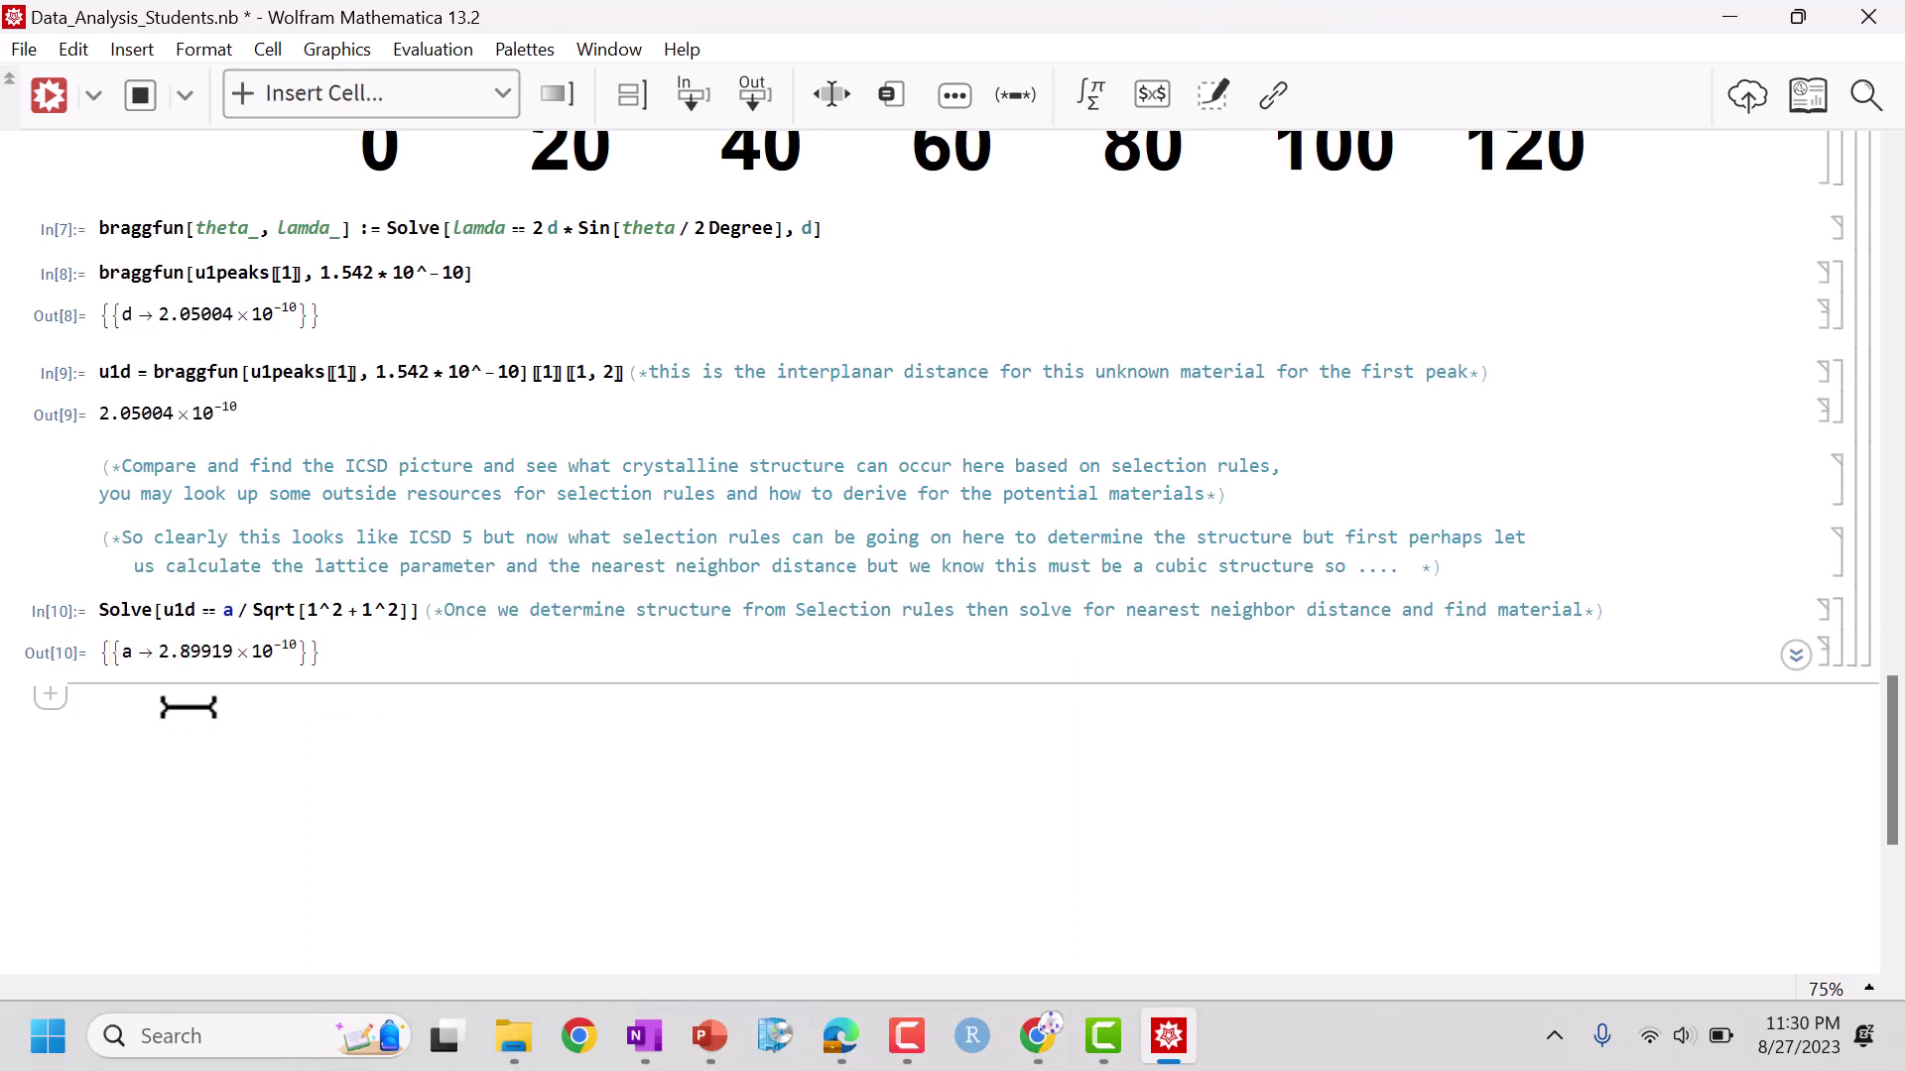
{"action": "type", "text": "bcd"}
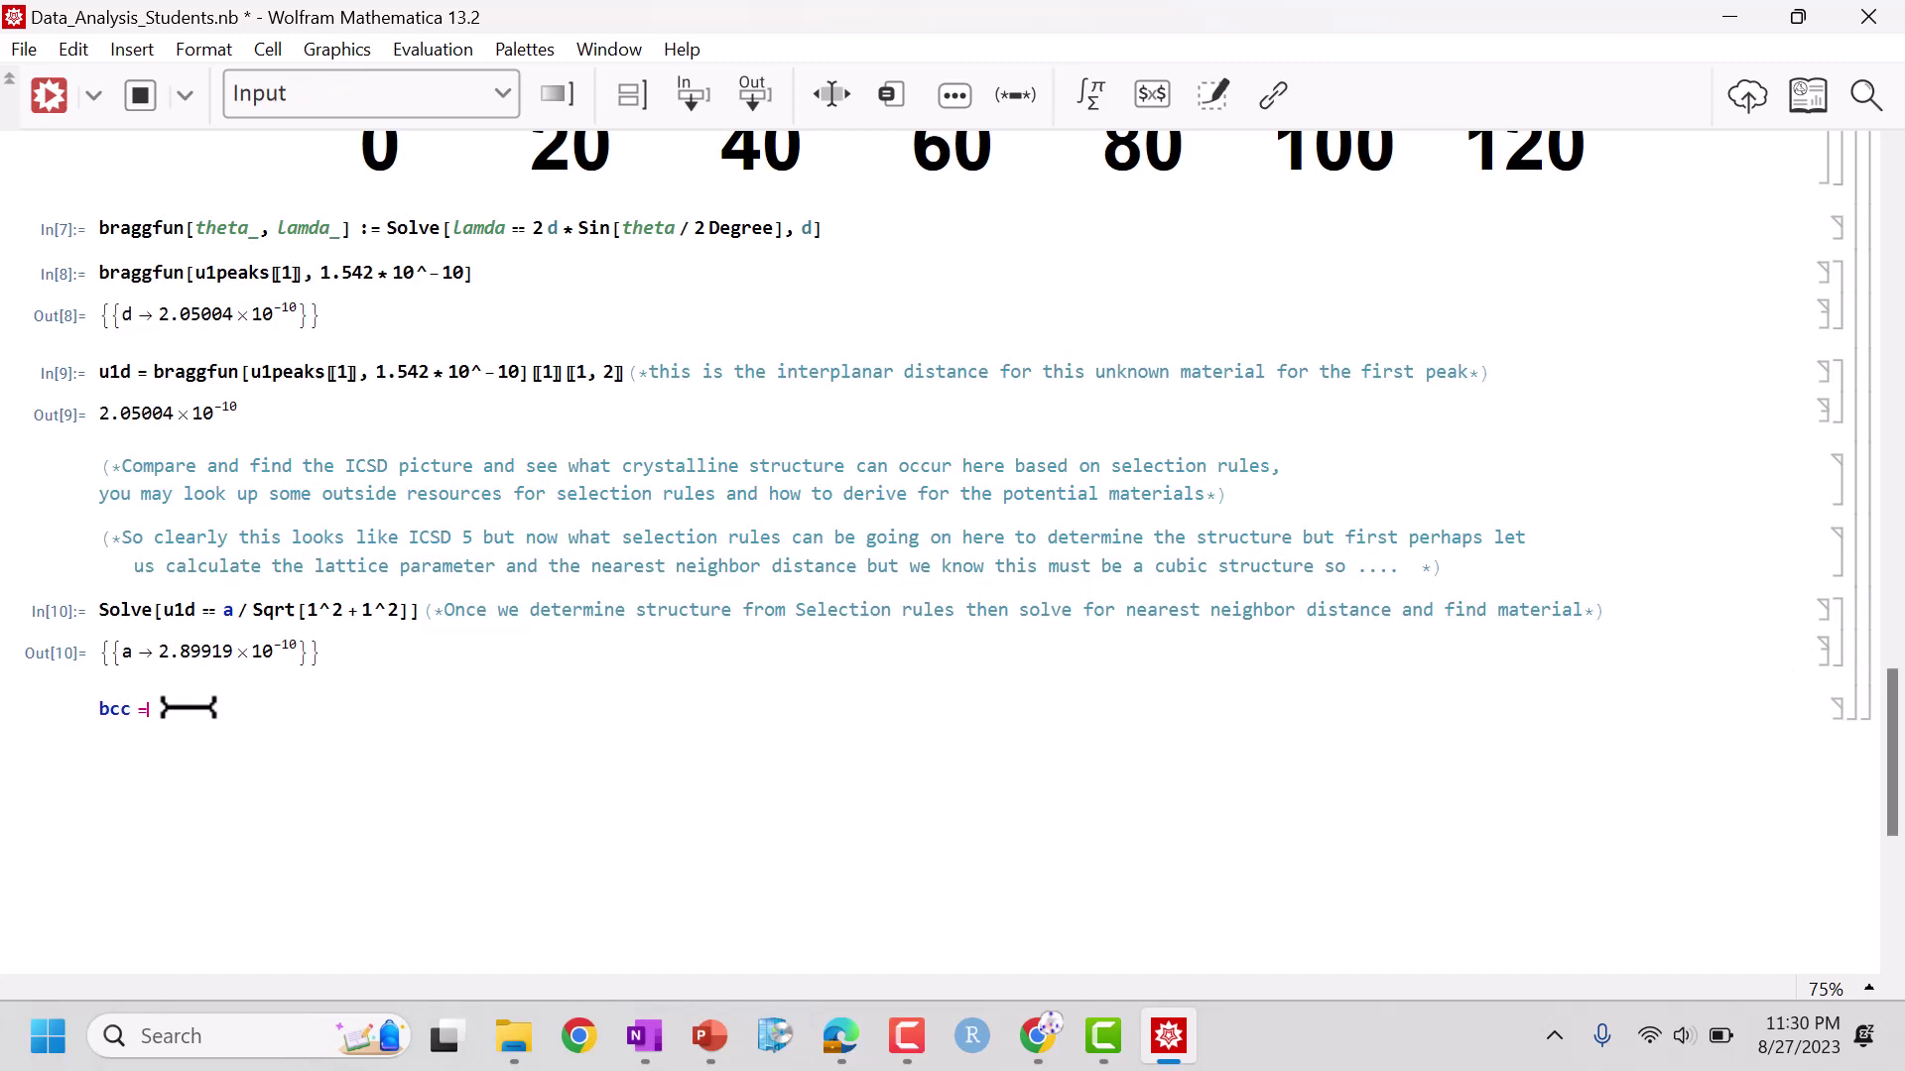
{"action": "type", "text": "a=4*R/Sqrt[3"}
{"action": "key", "text": "shift+Return"}
- Solve the pasted lattice parameter == bcca, giving atomic radius R → 1.25539×10^-10
{"action": "type", "text": "Solve["}
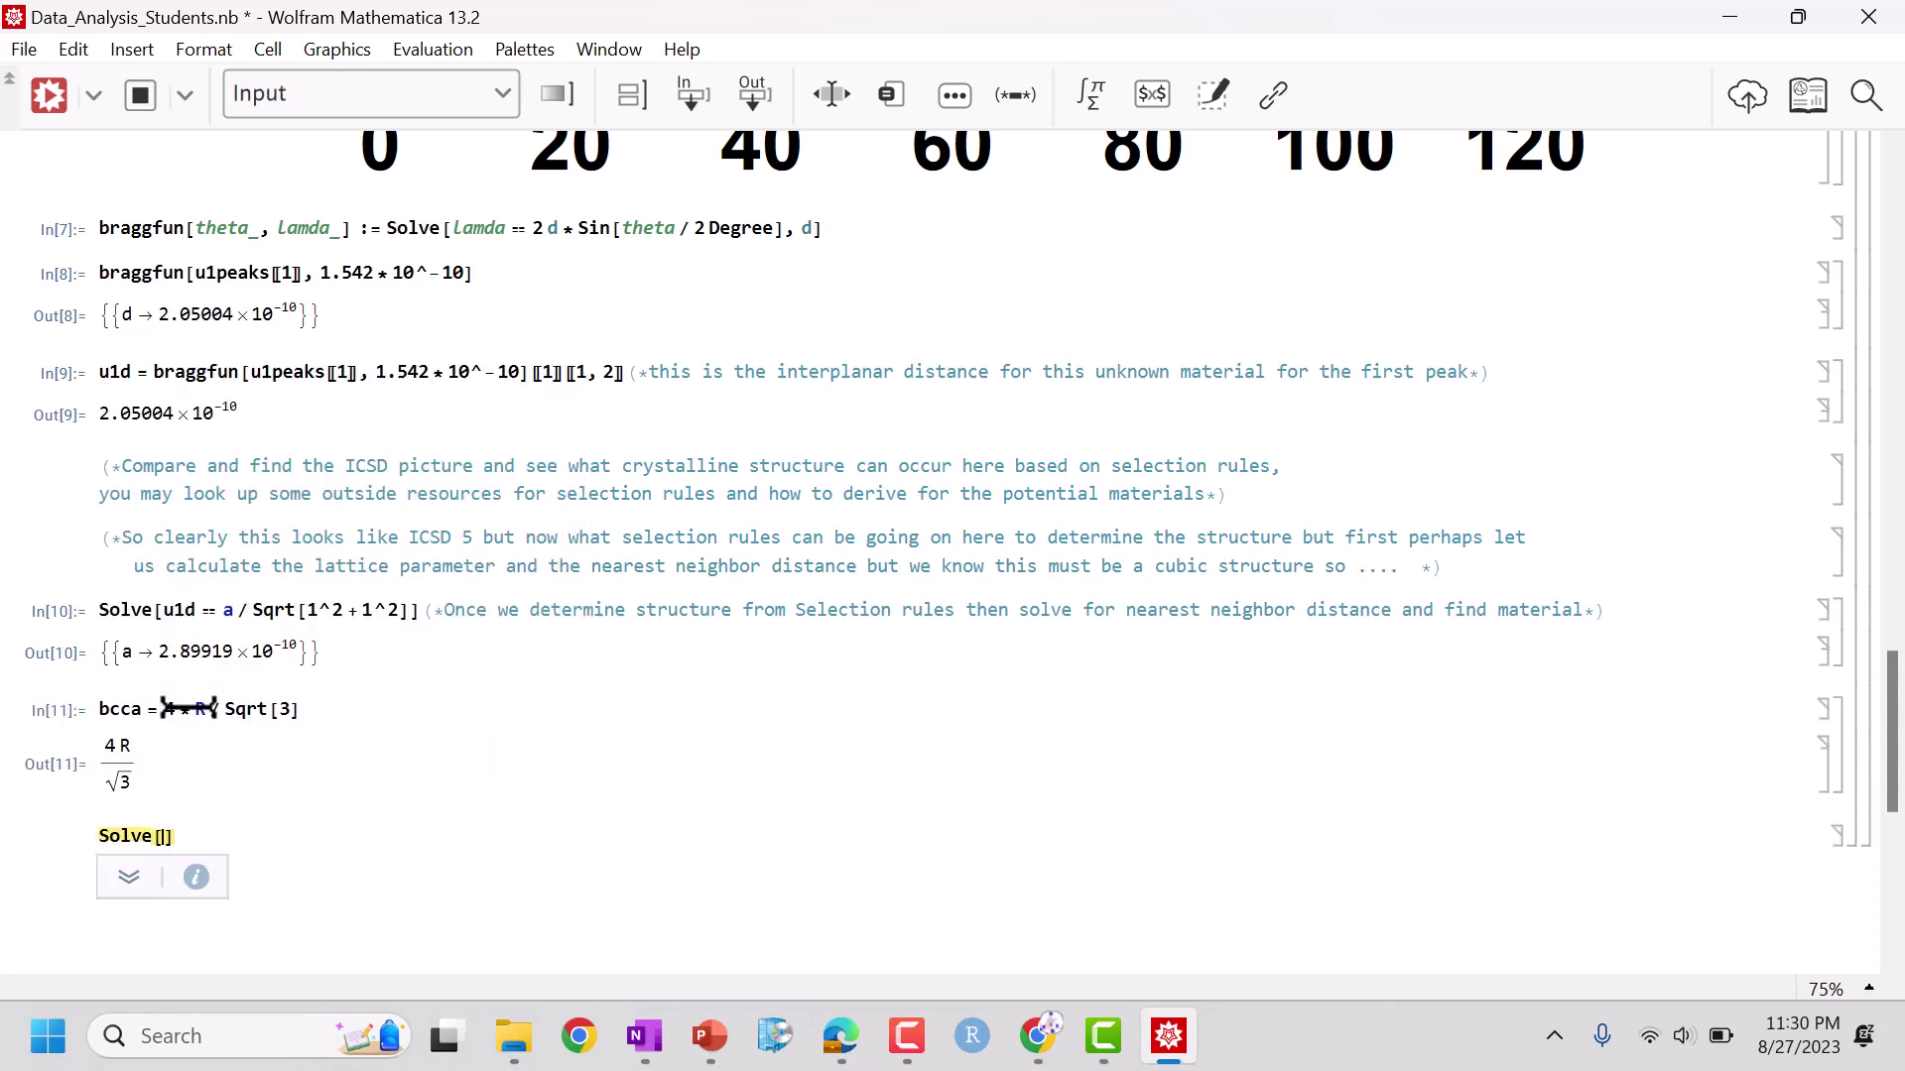
{"action": "type", "text": "2.899194845345398`*^-10"}
{"action": "type", "text": ", d]"}
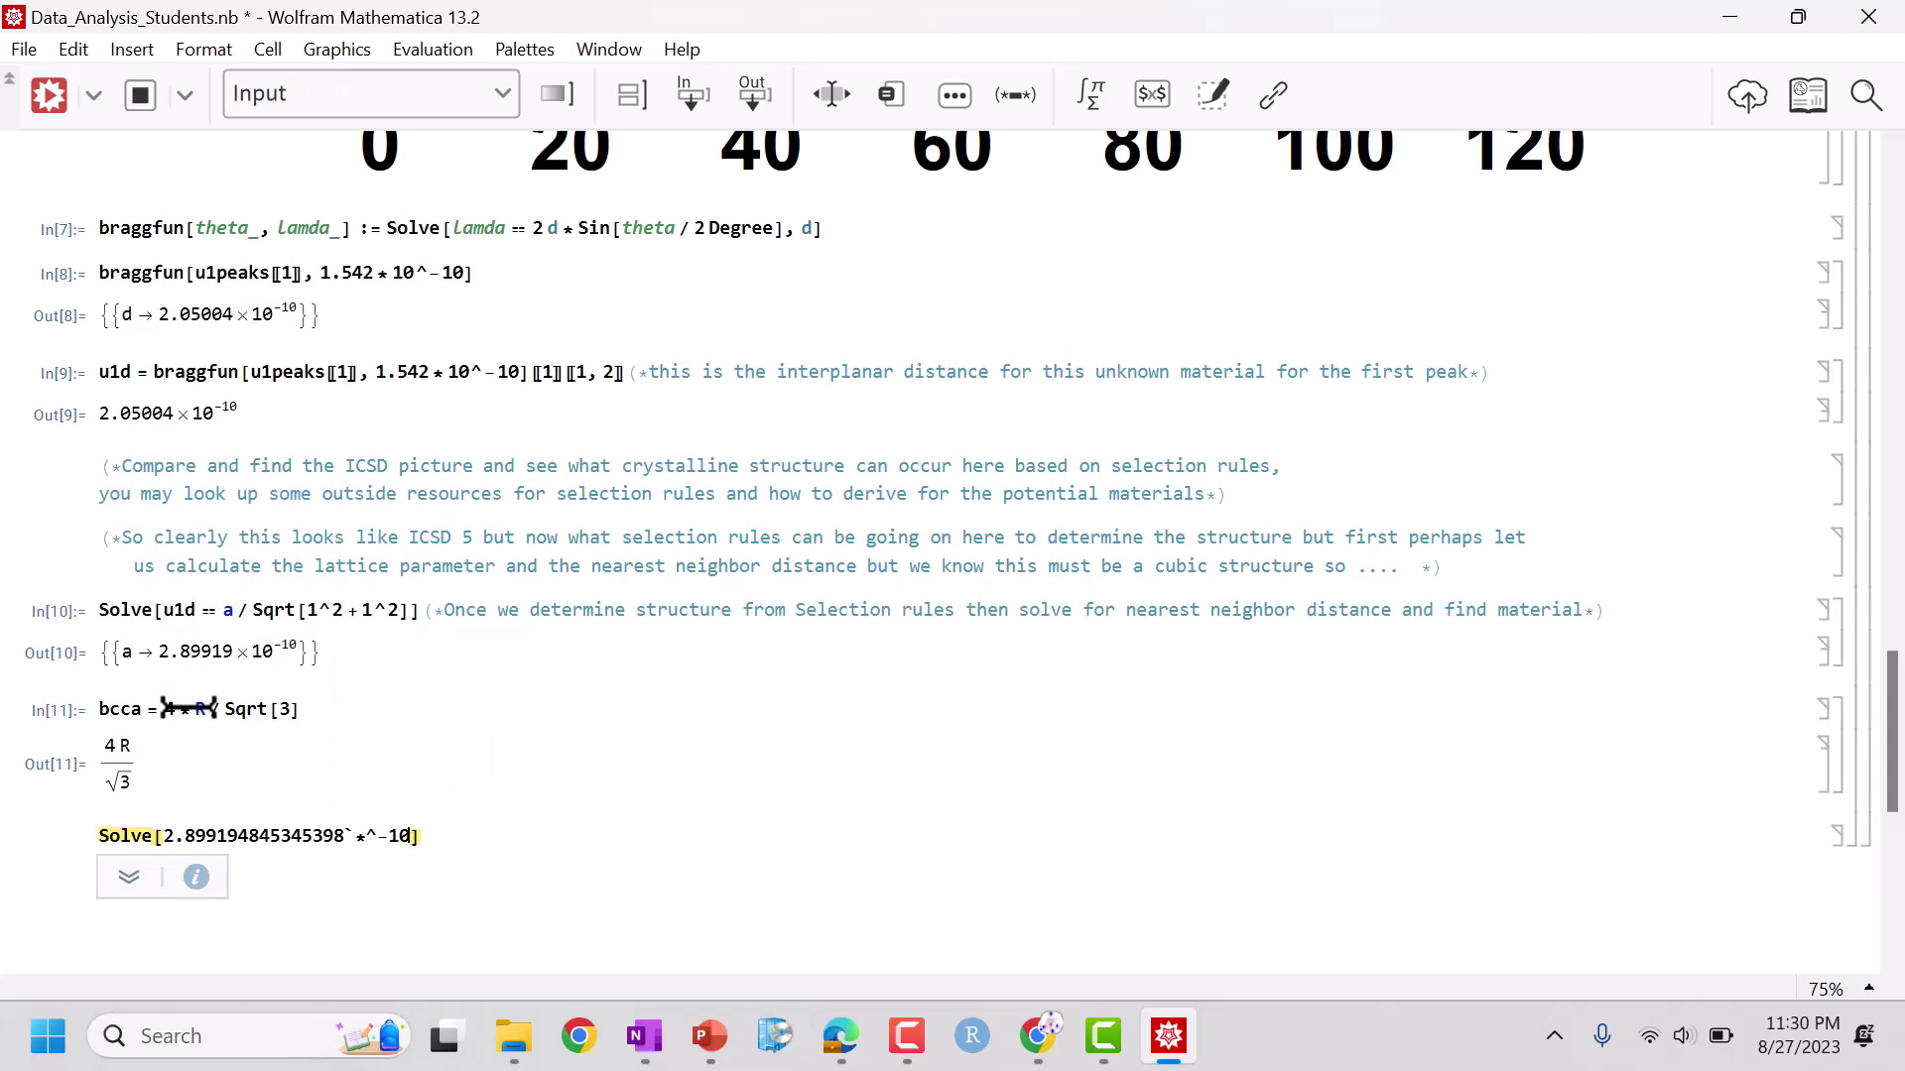
{"action": "type", "text": "=="}
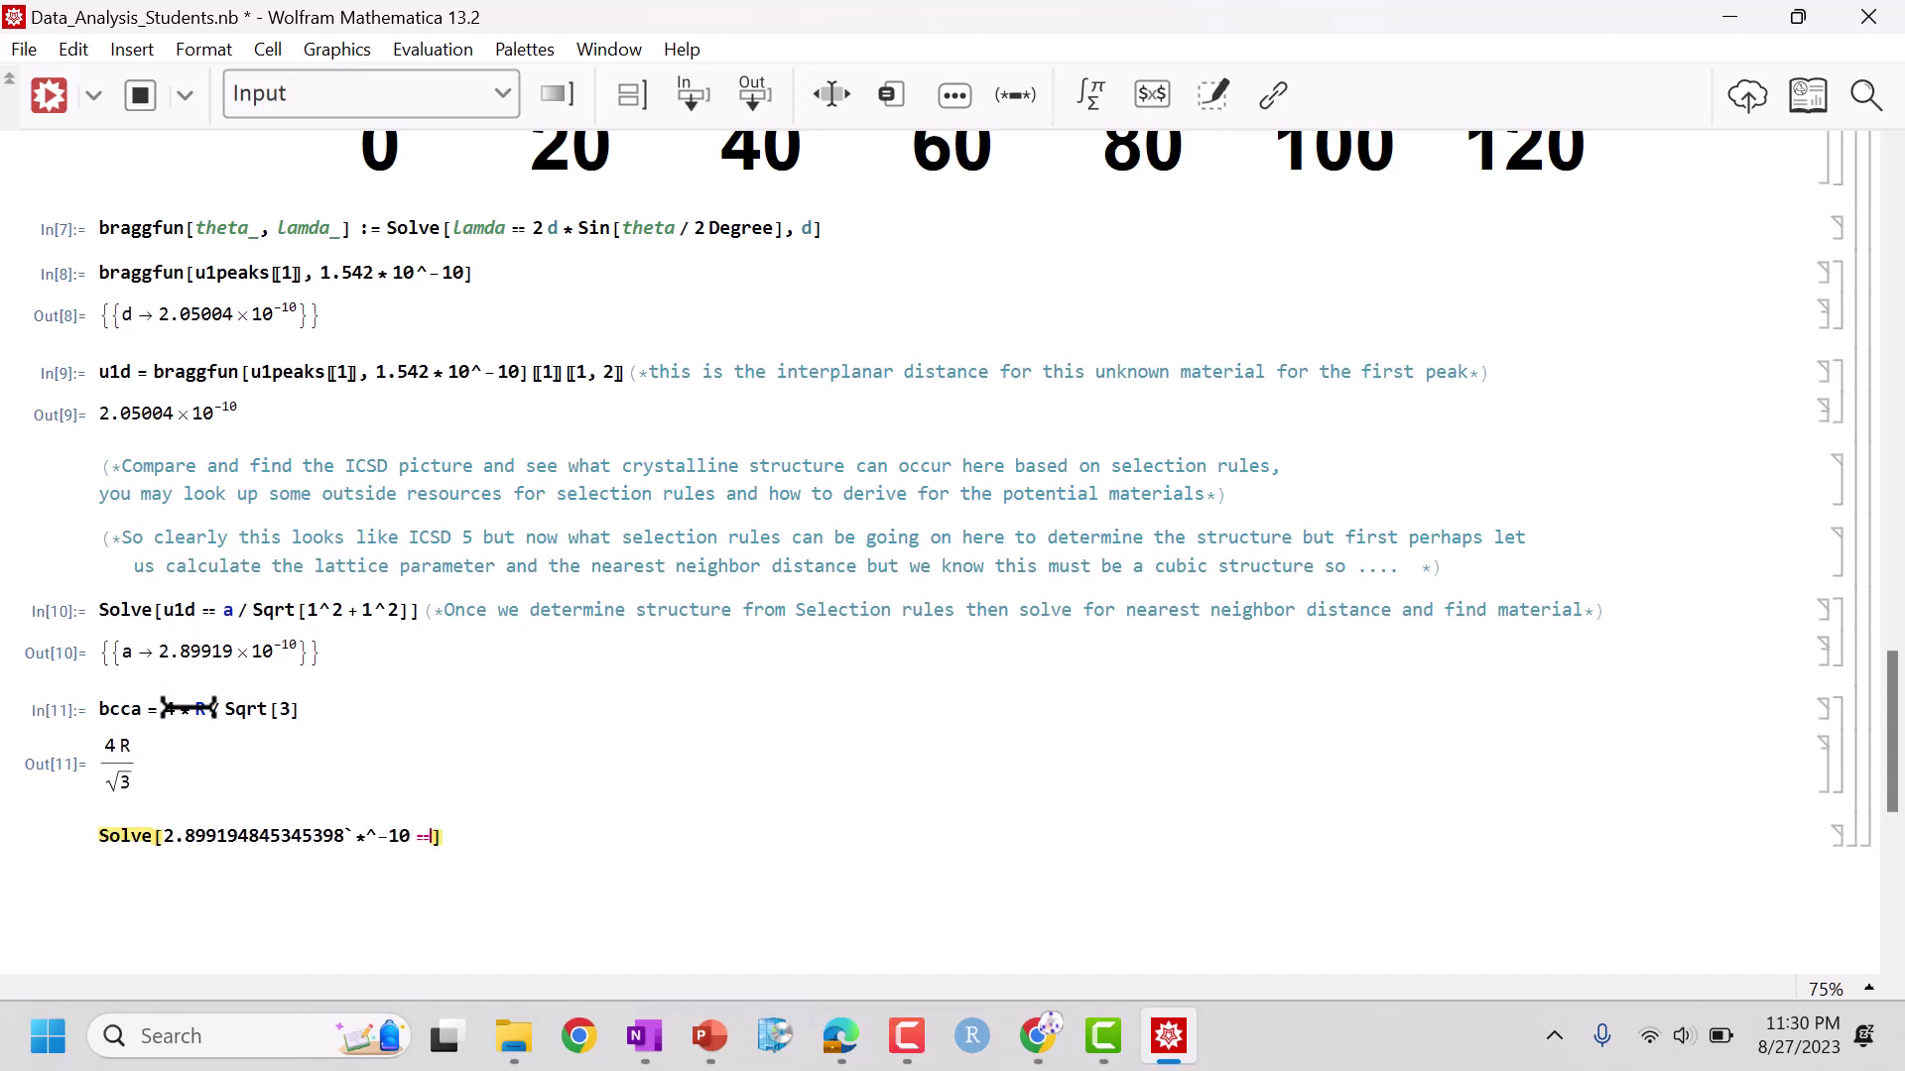
{"action": "type", "text": "bcca"}
{"action": "key", "text": "shift+Return"}
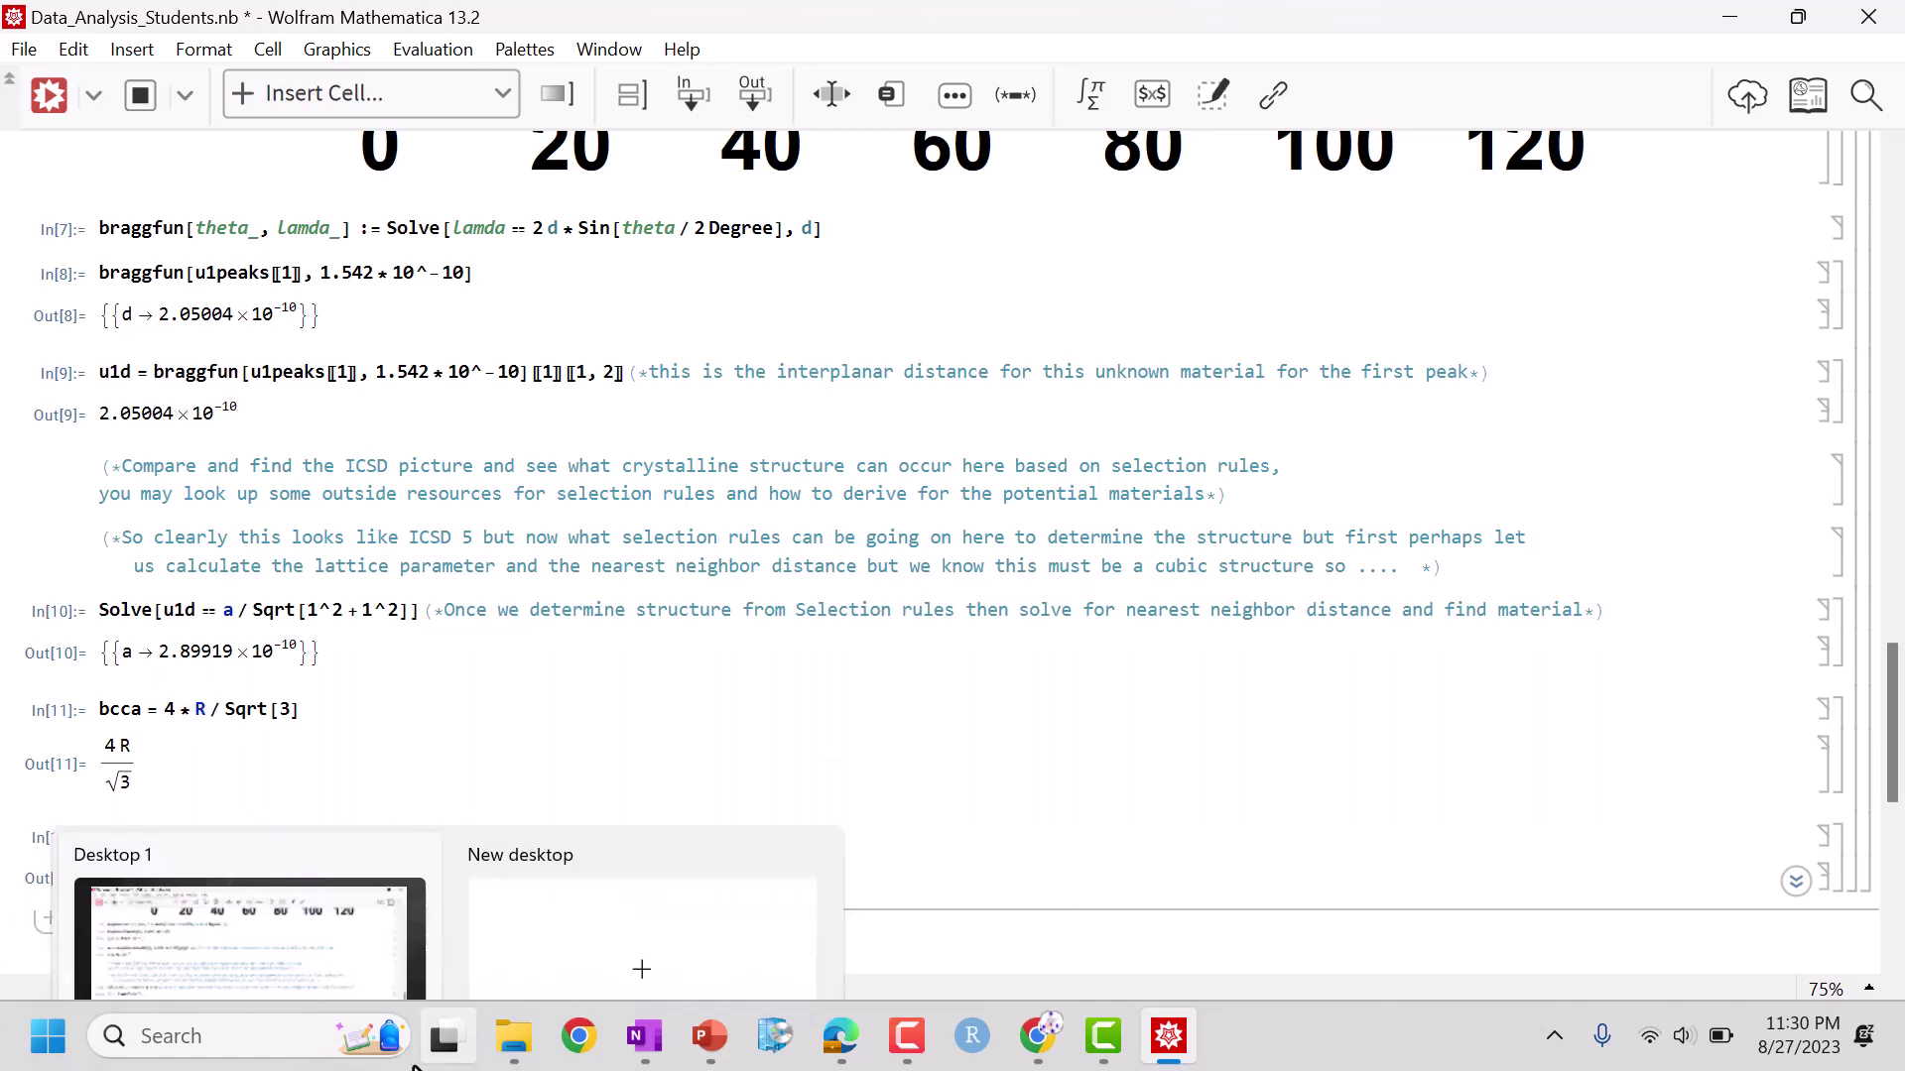
- Switch to OneNote's Periodic_Table section and scroll to show the Cr, Mo and W entries
{"action": "left_click", "coordinate": [645, 1036]}
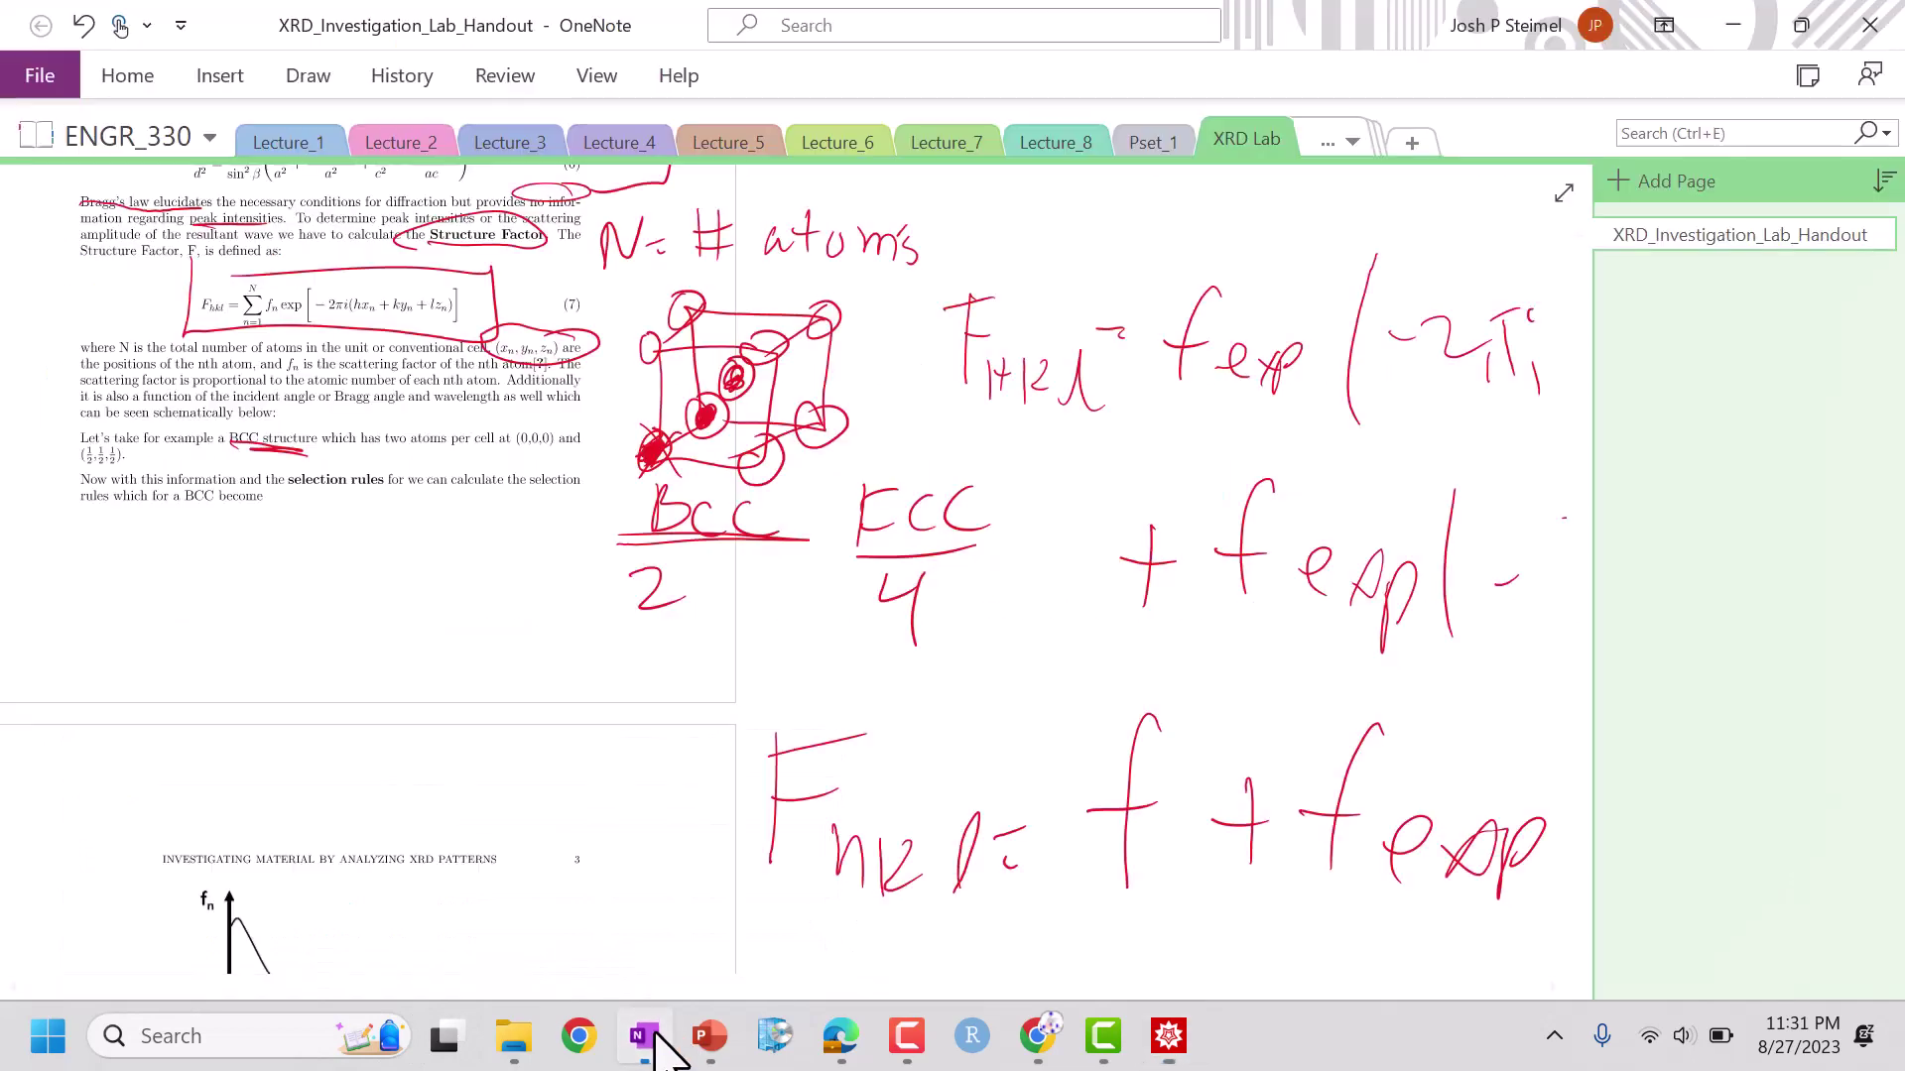
{"action": "left_click", "coordinate": [1352, 141]}
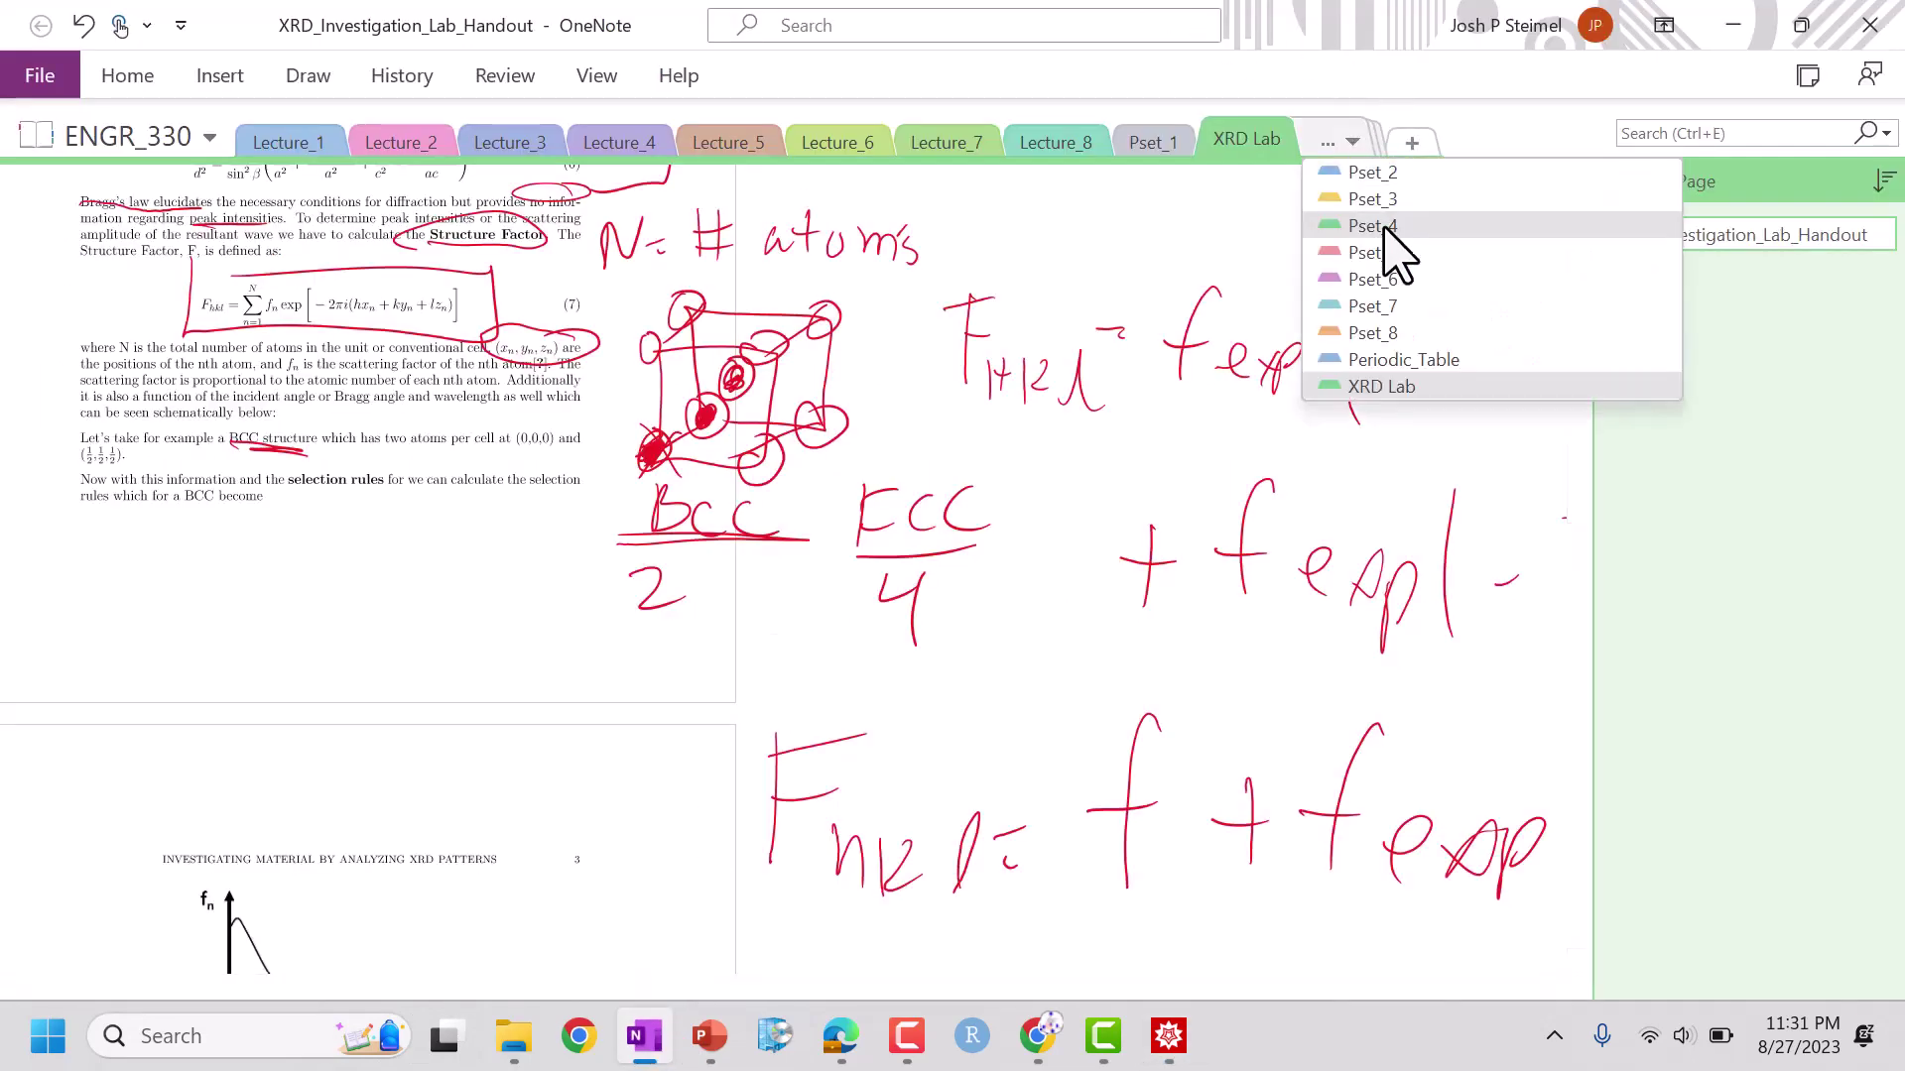
{"action": "left_click", "coordinate": [1419, 382]}
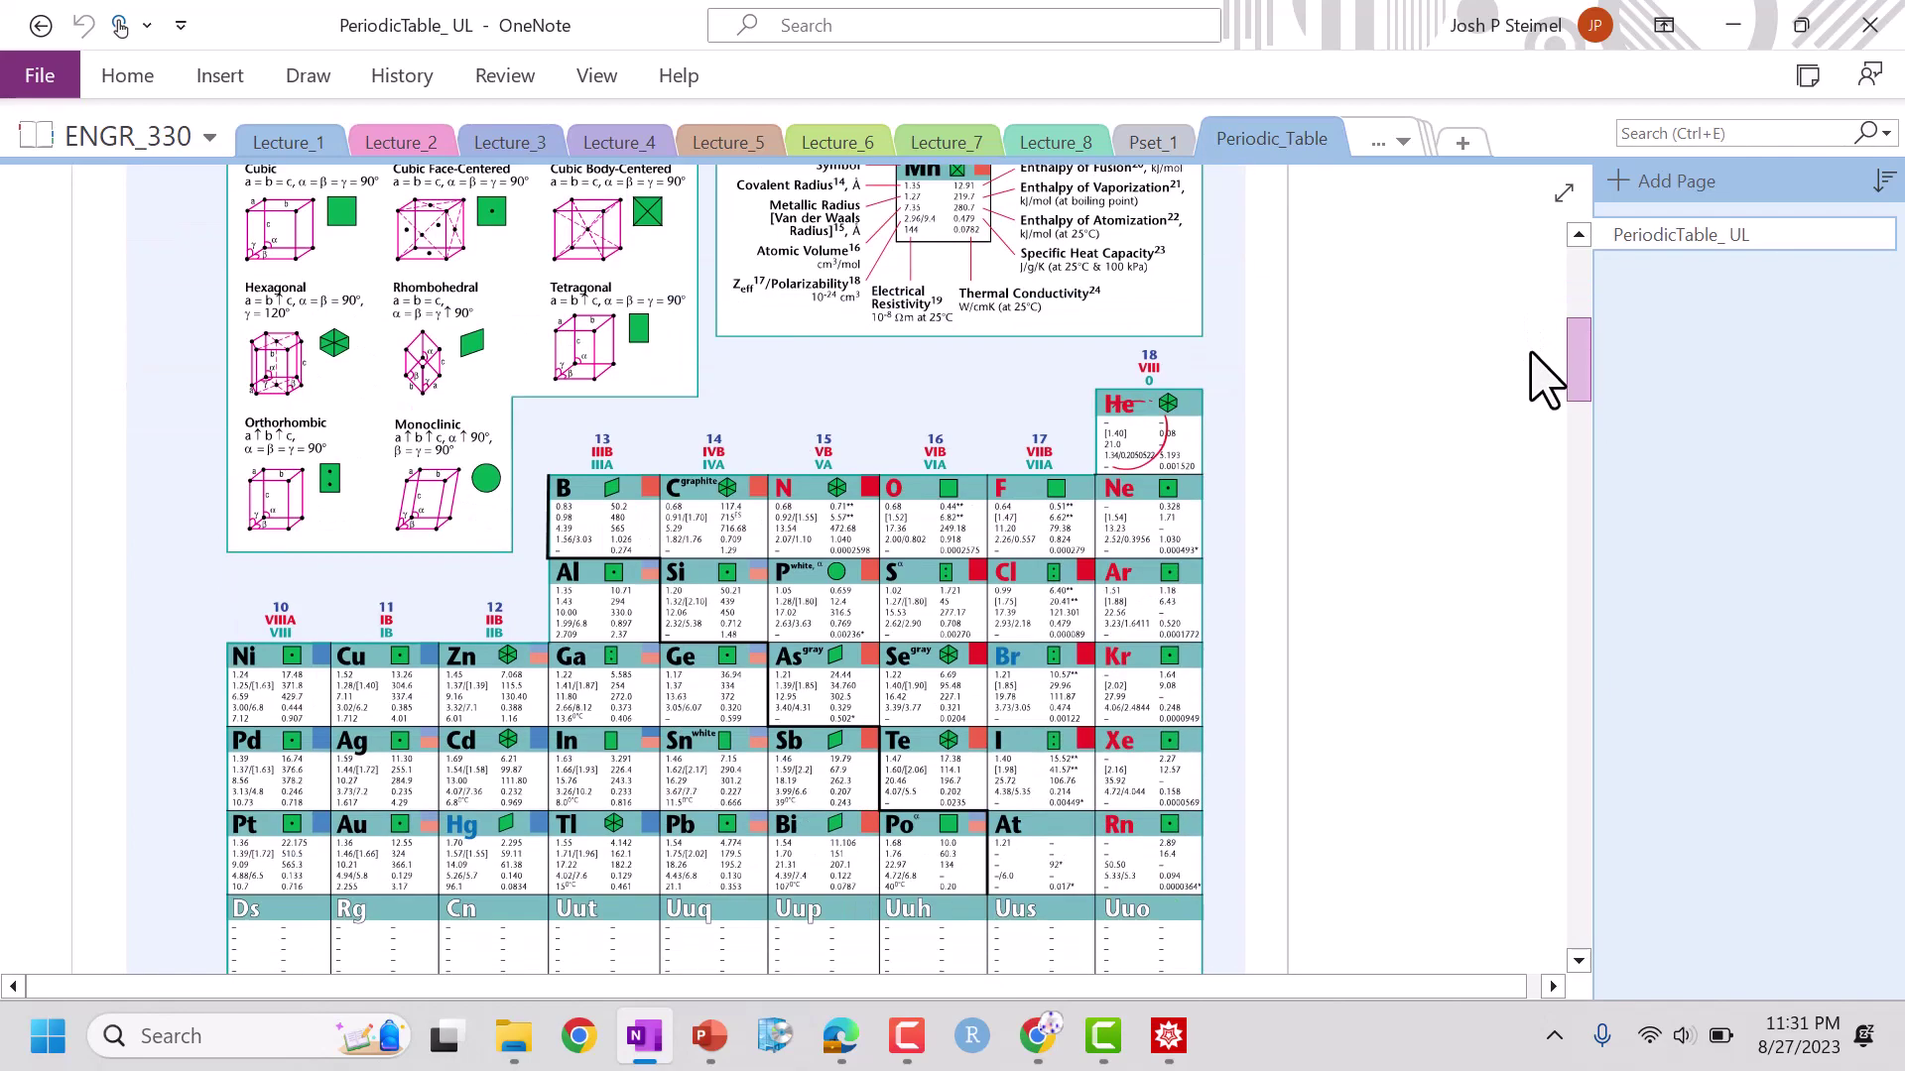
{"action": "left_click_drag", "start_coordinate": [1544, 380], "coordinate": [1585, 879]}
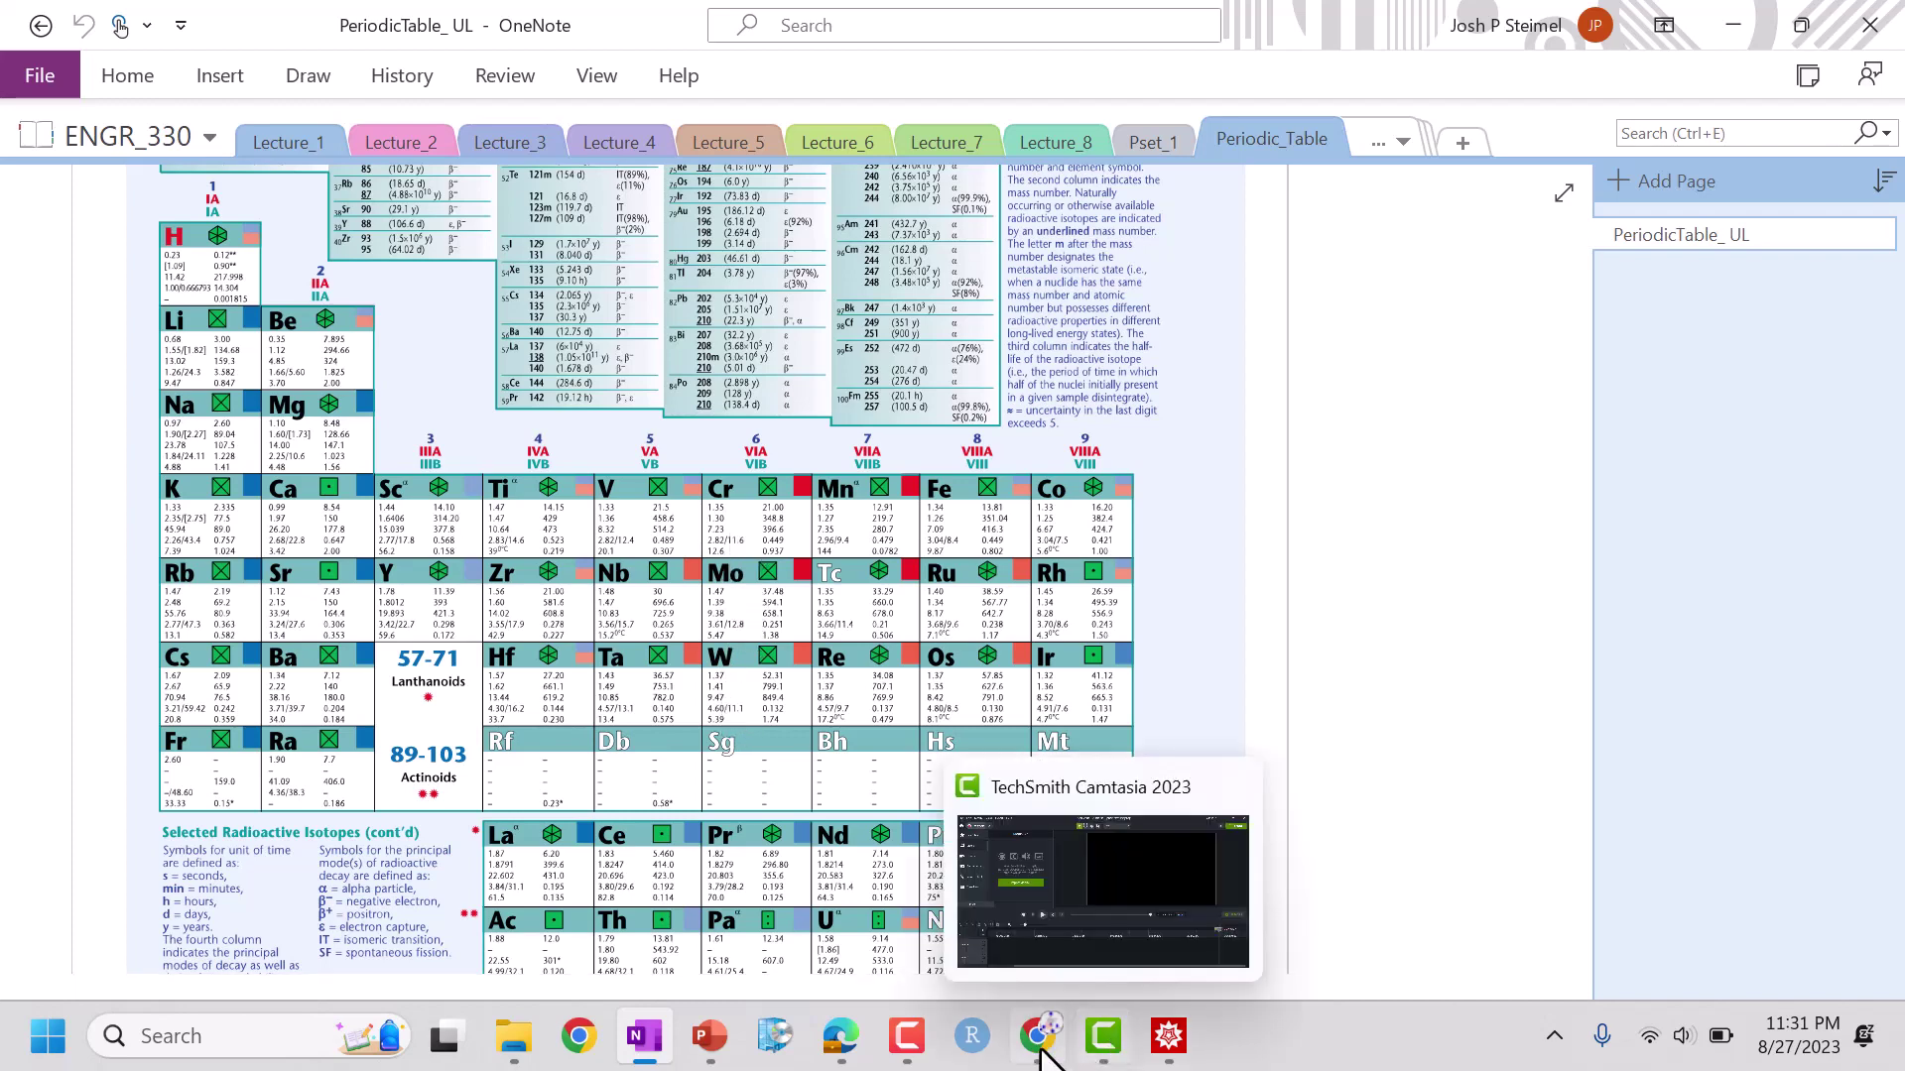
{"action": "mouse_move", "coordinate": [1038, 1051]}
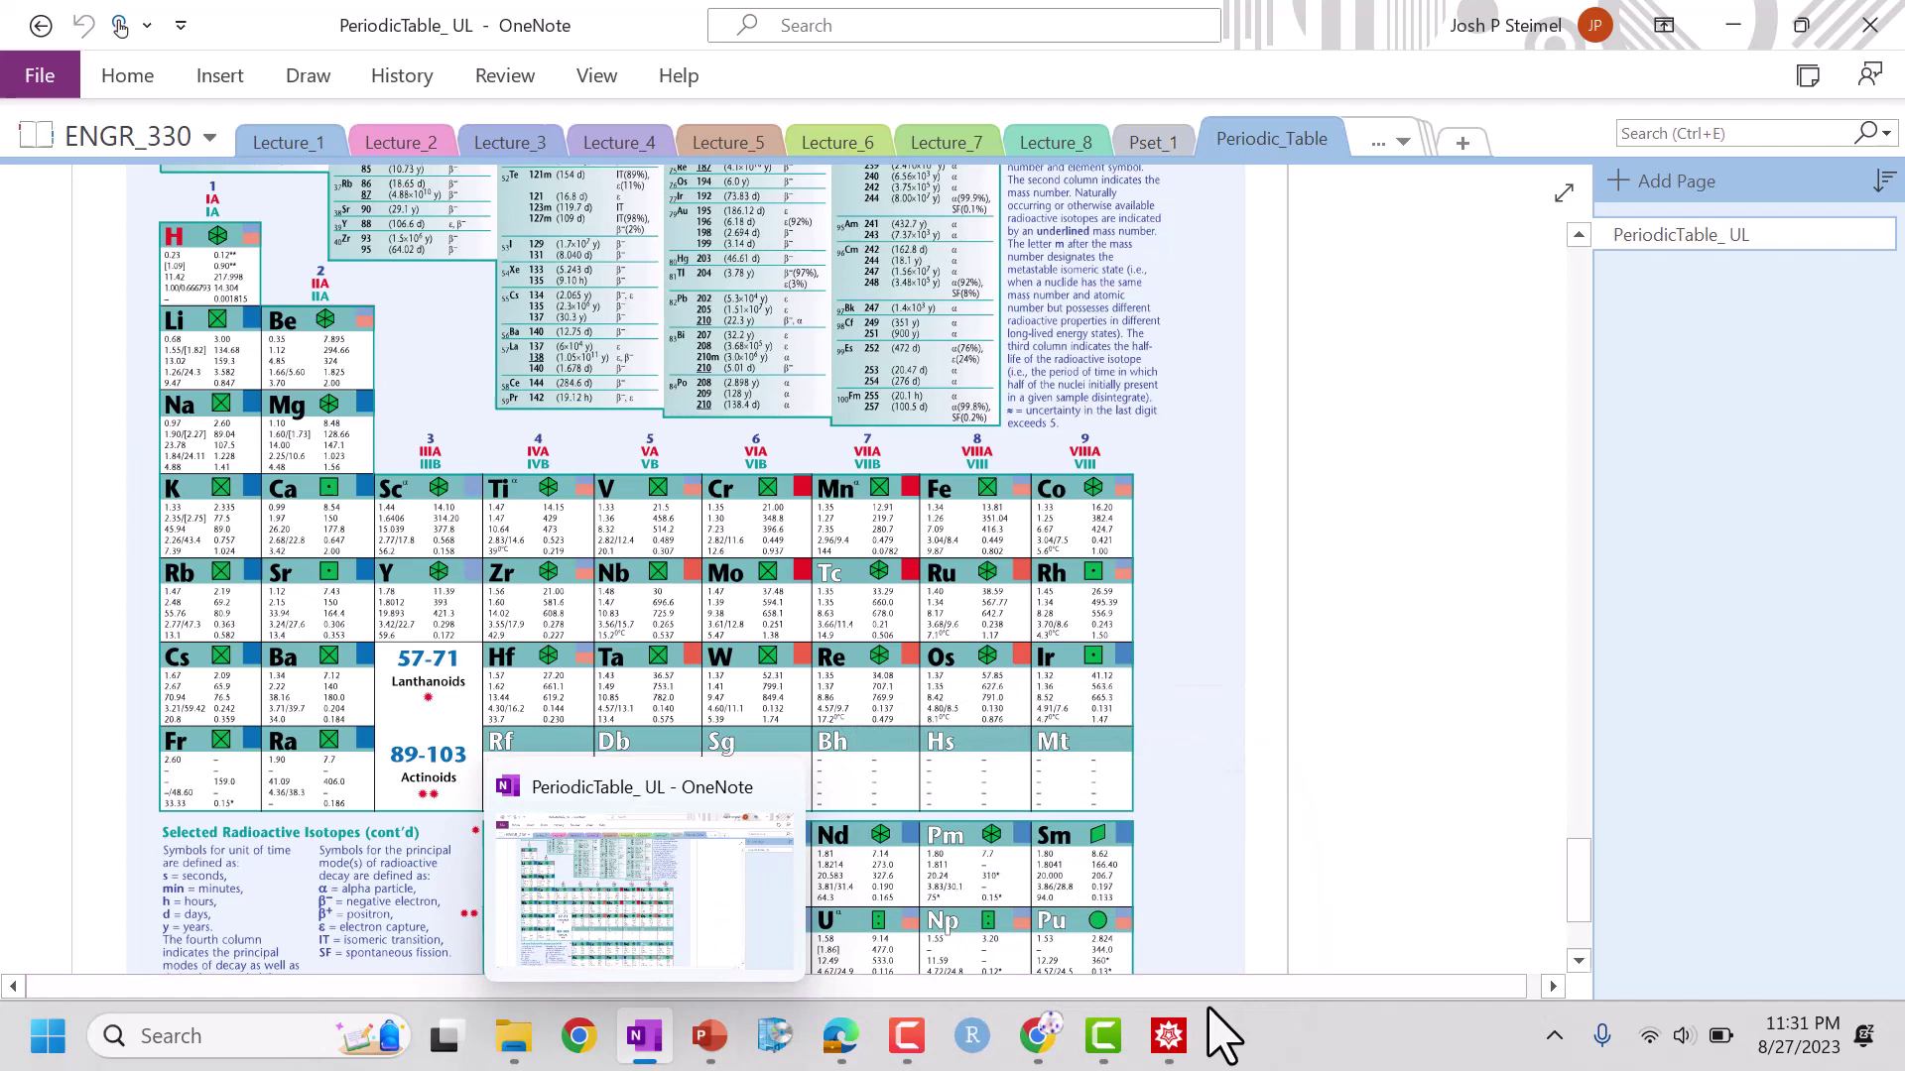
{"action": "left_click", "coordinate": [1169, 1038]}
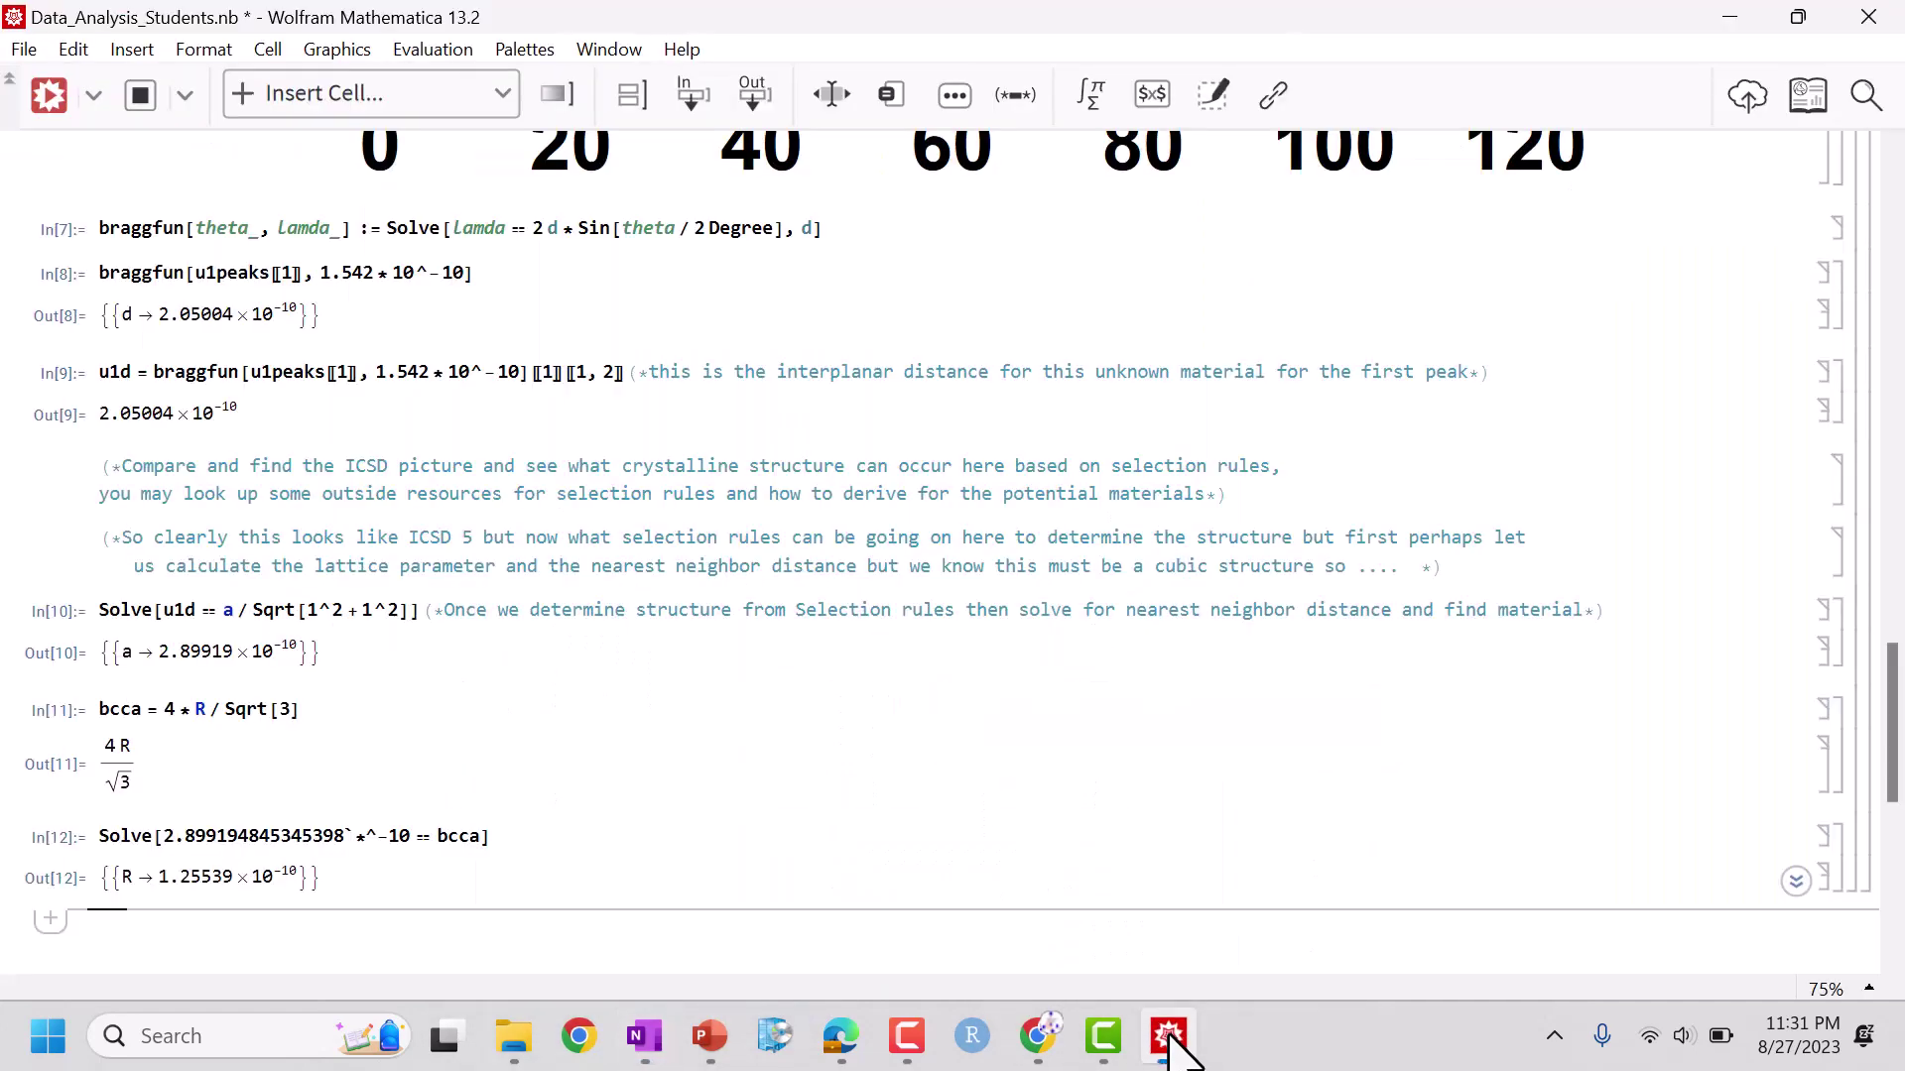